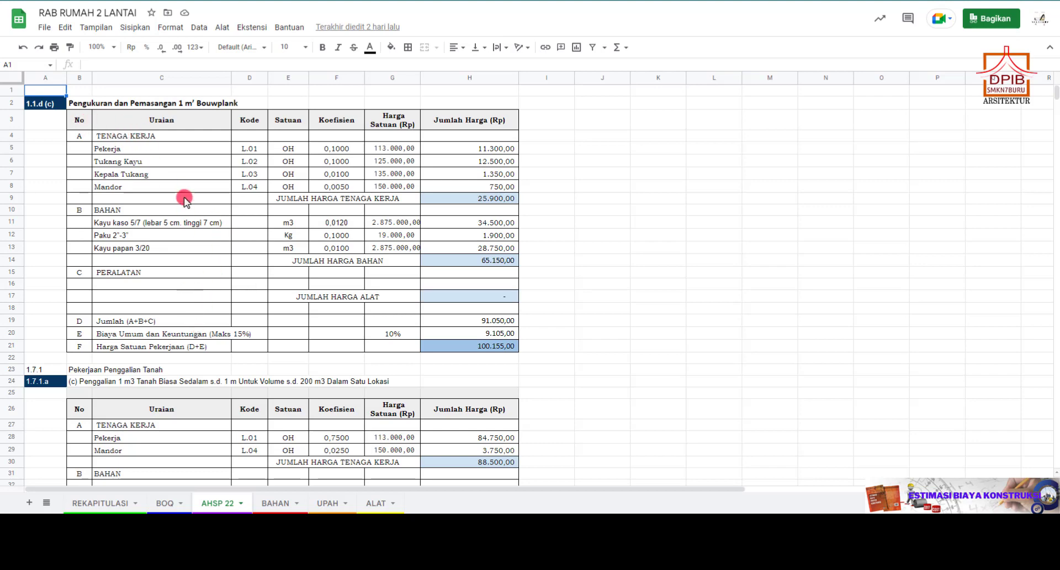
Compare the bowplank and excavation items' analysis codes on the BOQ sheet with the matching tables on the AHSP 22 sheet.
{"action": "scroll", "coordinate": [184, 199], "scroll_direction": "down", "scroll_amount": 1}
{"action": "left_click", "coordinate": [165, 503]}
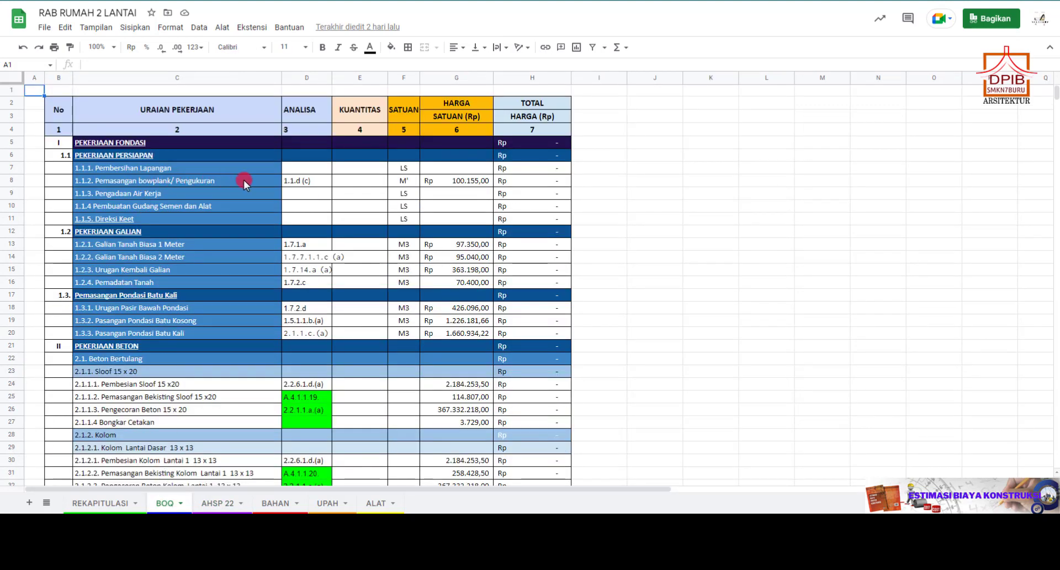
{"action": "left_click", "coordinate": [312, 182]}
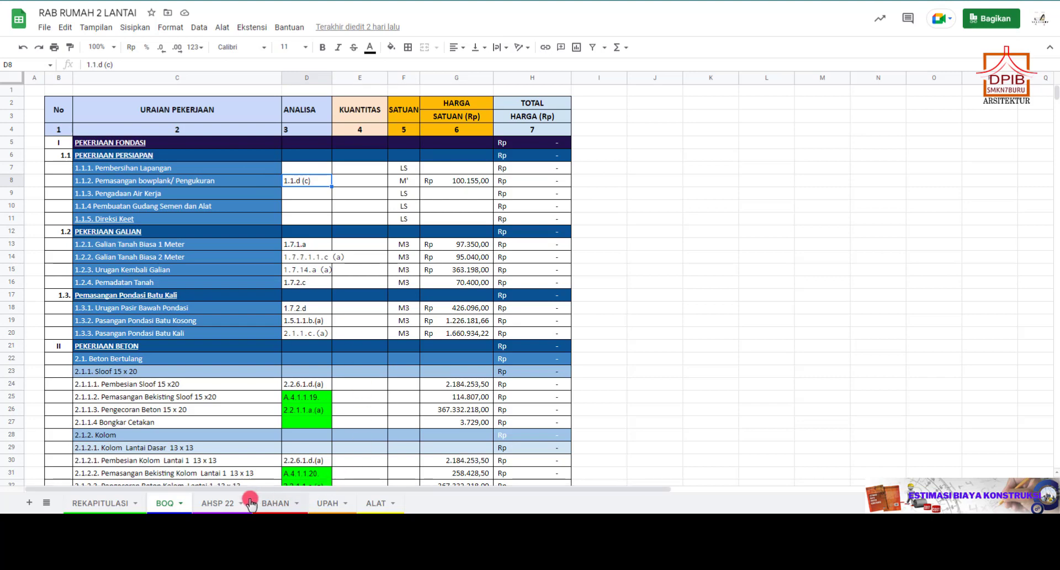
{"action": "left_click", "coordinate": [218, 503]}
{"action": "scroll", "coordinate": [202, 221], "scroll_direction": "down", "scroll_amount": 5}
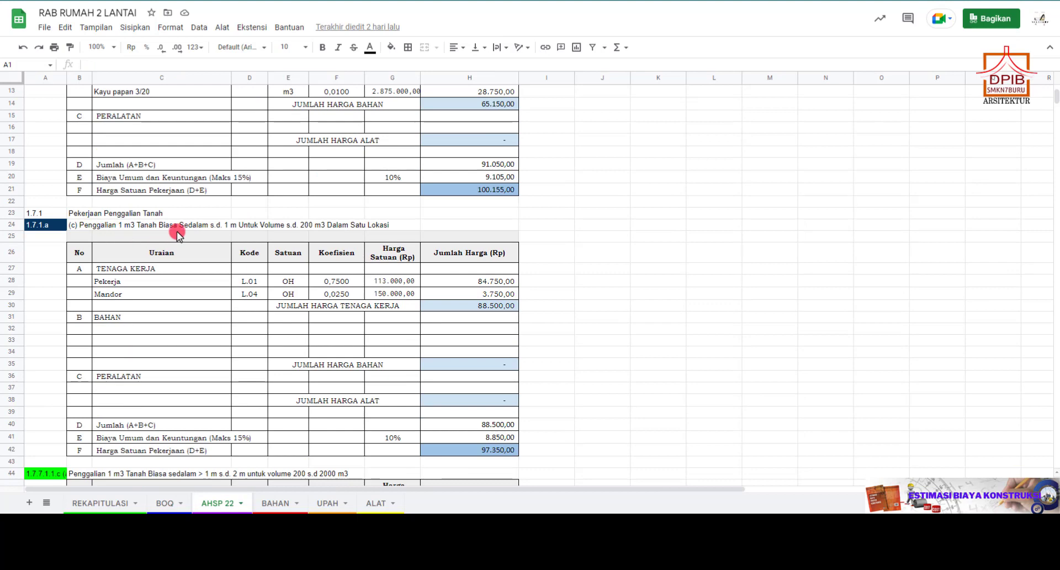
{"action": "scroll", "coordinate": [176, 229], "scroll_direction": "down", "scroll_amount": 1}
{"action": "left_click", "coordinate": [165, 503]}
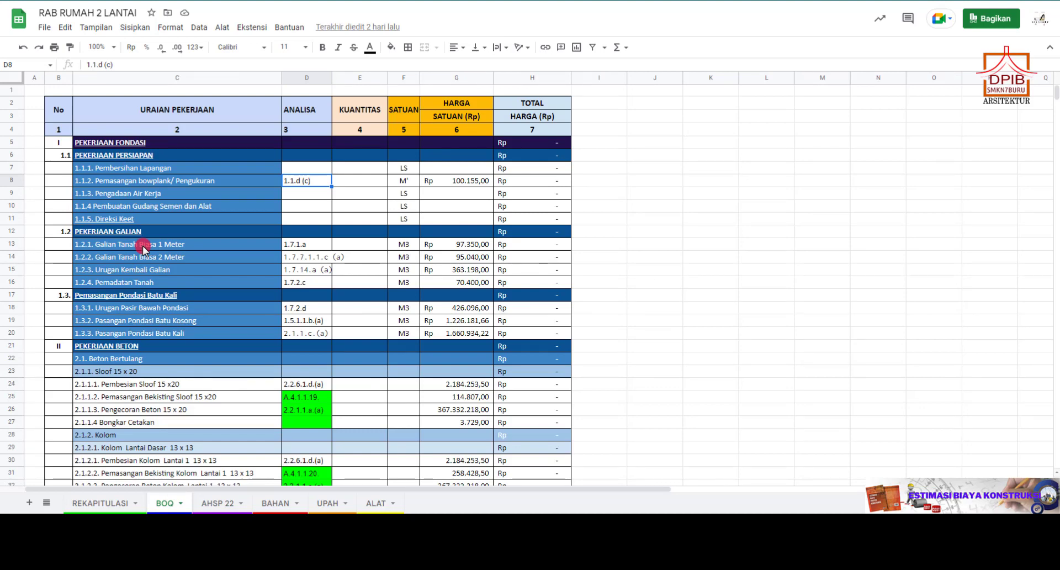
{"action": "left_click", "coordinate": [220, 502]}
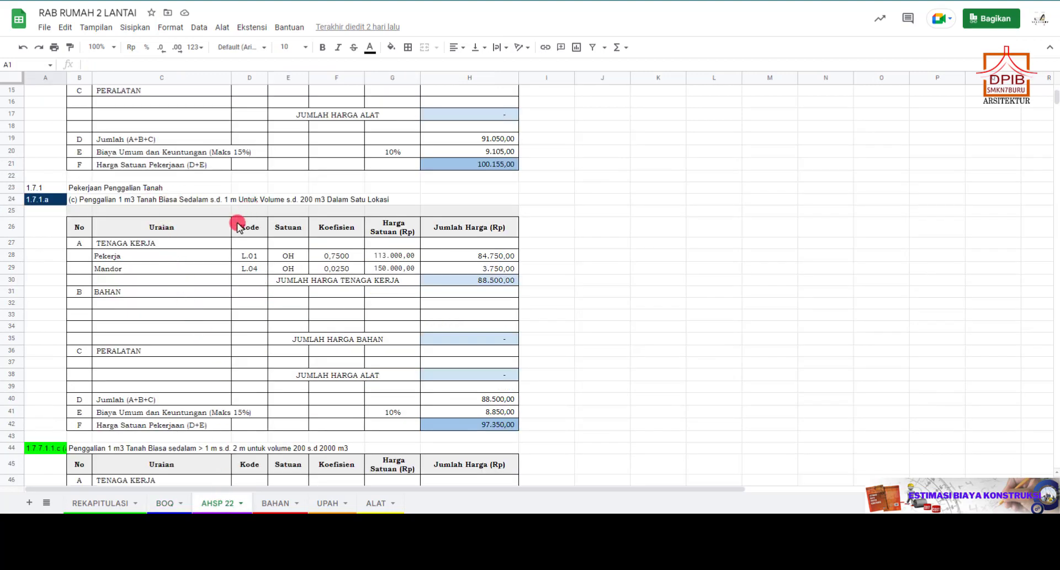
Review the unit price analysis tables on the AHSP 22 sheet, from soil excavation through foundation, reinforcement and formwork work.
{"action": "scroll", "coordinate": [238, 224], "scroll_direction": "down", "scroll_amount": 5}
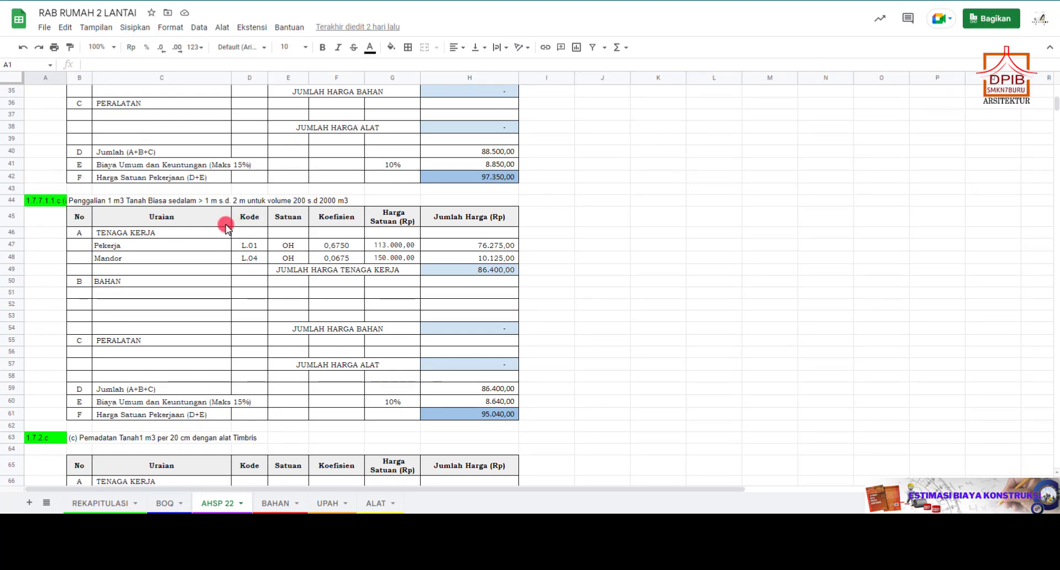
{"action": "scroll", "coordinate": [243, 177], "scroll_direction": "up", "scroll_amount": 3}
{"action": "scroll", "coordinate": [259, 141], "scroll_direction": "up", "scroll_amount": 1}
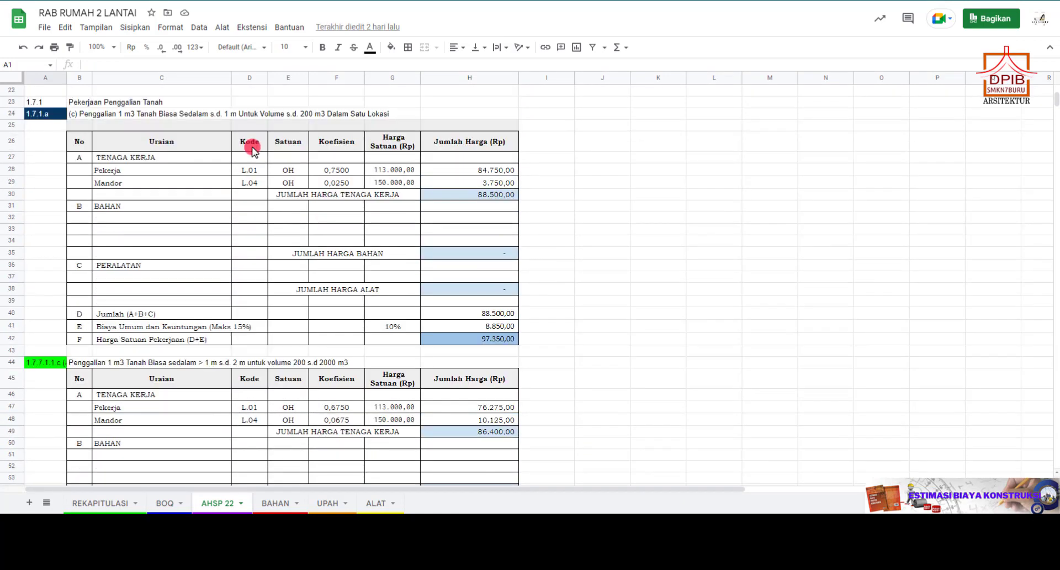
{"action": "scroll", "coordinate": [226, 251], "scroll_direction": "down", "scroll_amount": 2}
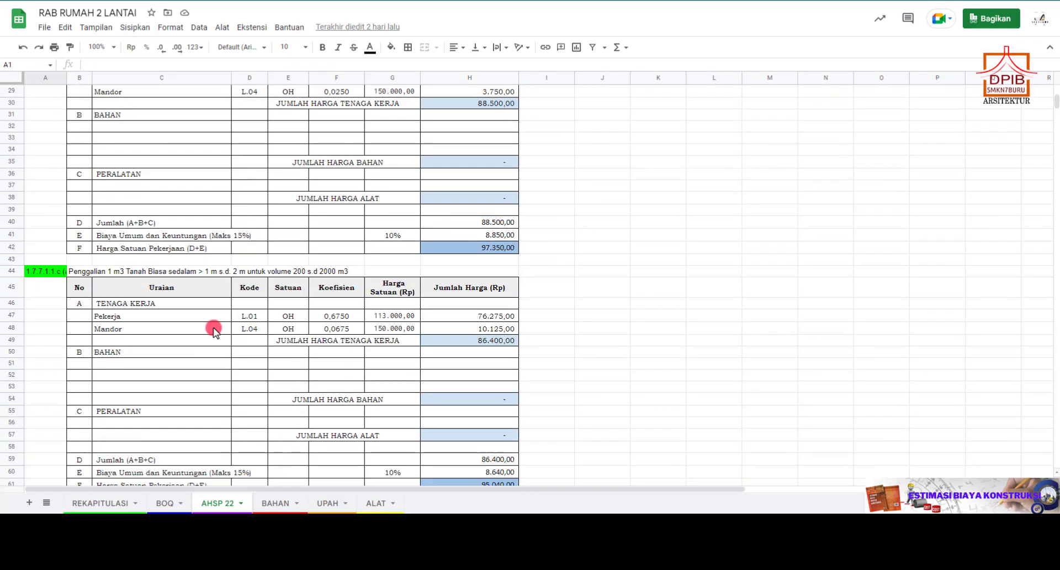
{"action": "scroll", "coordinate": [224, 292], "scroll_direction": "down", "scroll_amount": 4}
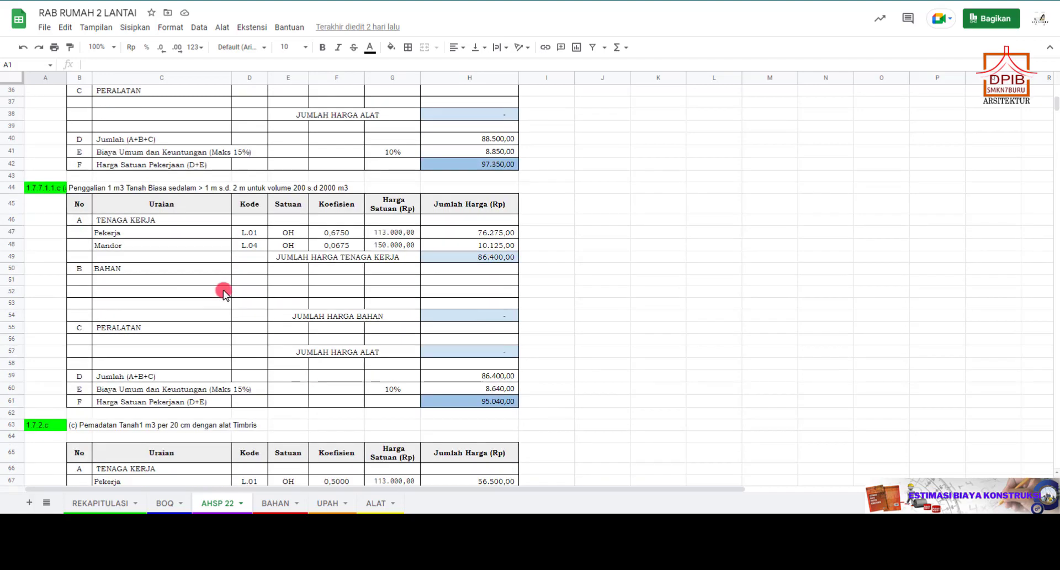
{"action": "scroll", "coordinate": [224, 293], "scroll_direction": "down", "scroll_amount": 2}
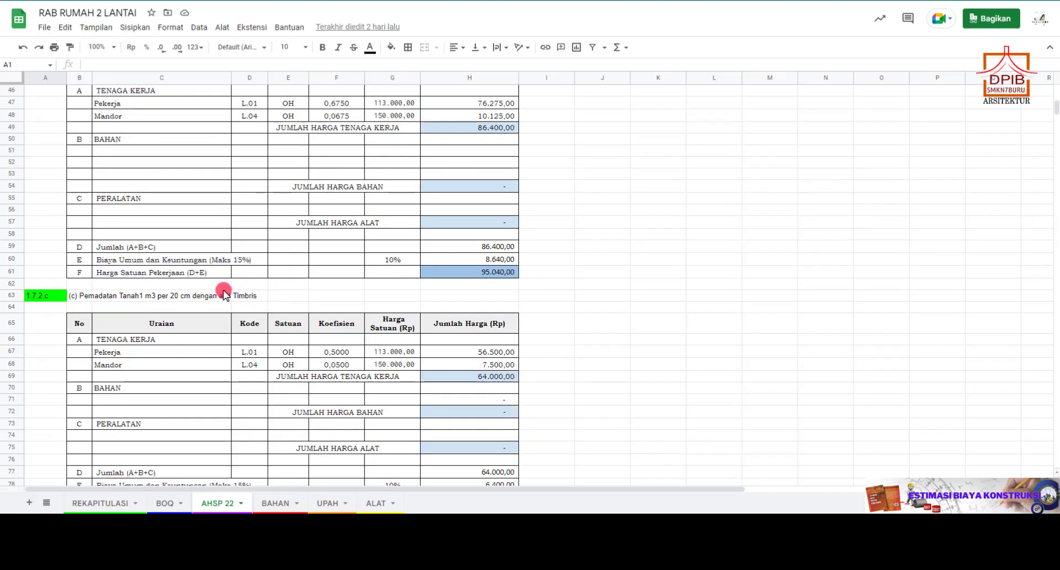
{"action": "scroll", "coordinate": [182, 303], "scroll_direction": "down", "scroll_amount": 10}
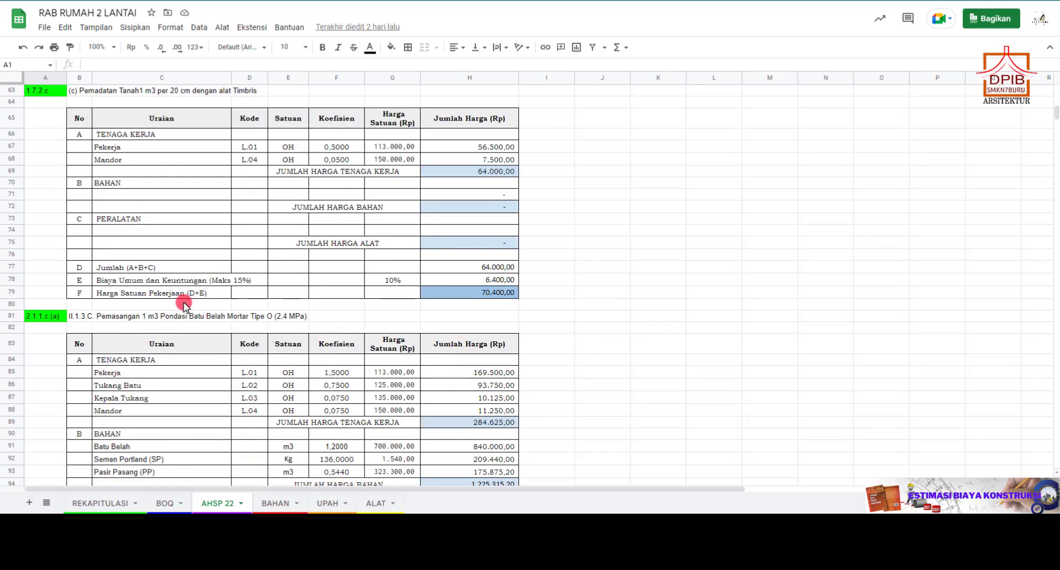
{"action": "scroll", "coordinate": [184, 305], "scroll_direction": "down", "scroll_amount": 13}
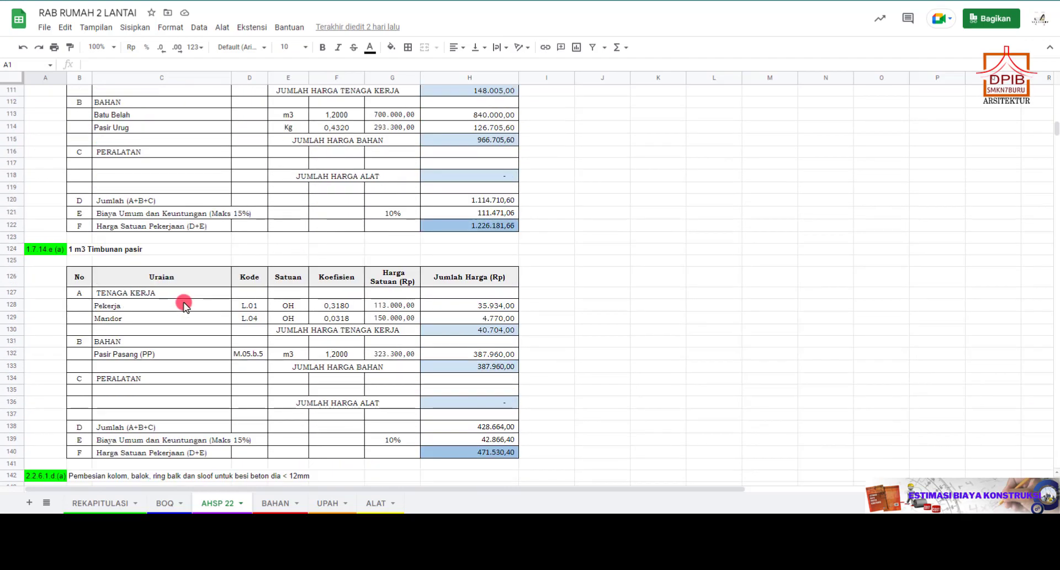
{"action": "scroll", "coordinate": [184, 305], "scroll_direction": "down", "scroll_amount": 5}
{"action": "scroll", "coordinate": [184, 305], "scroll_direction": "down", "scroll_amount": 11}
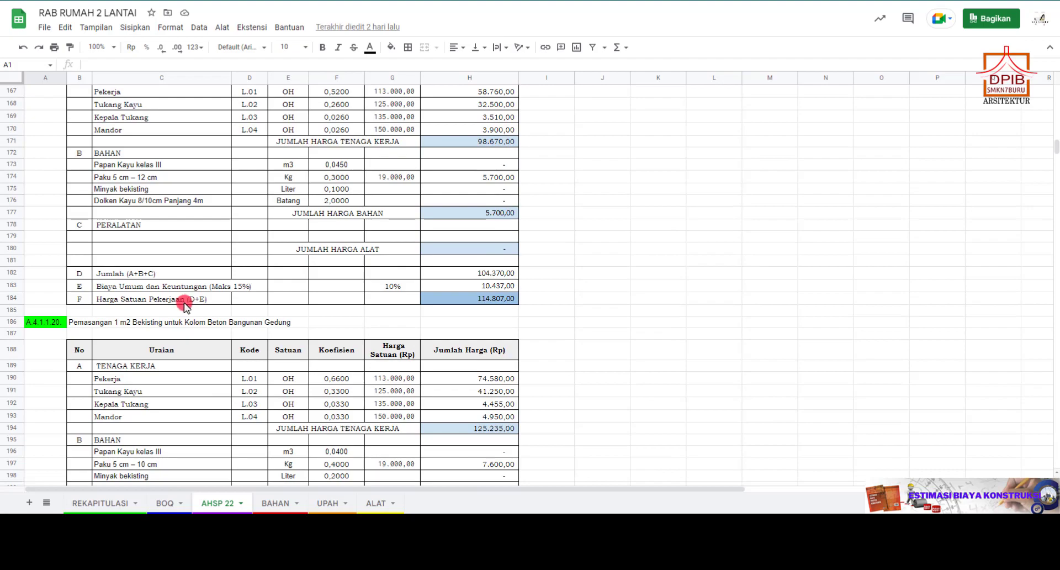
{"action": "scroll", "coordinate": [183, 306], "scroll_direction": "up", "scroll_amount": 20}
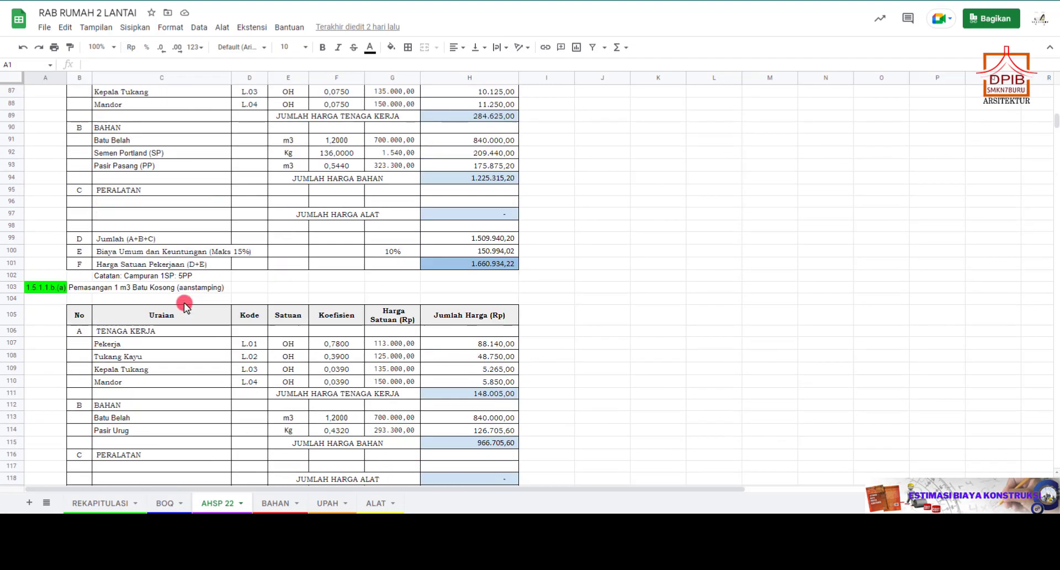
{"action": "scroll", "coordinate": [183, 305], "scroll_direction": "up", "scroll_amount": 20}
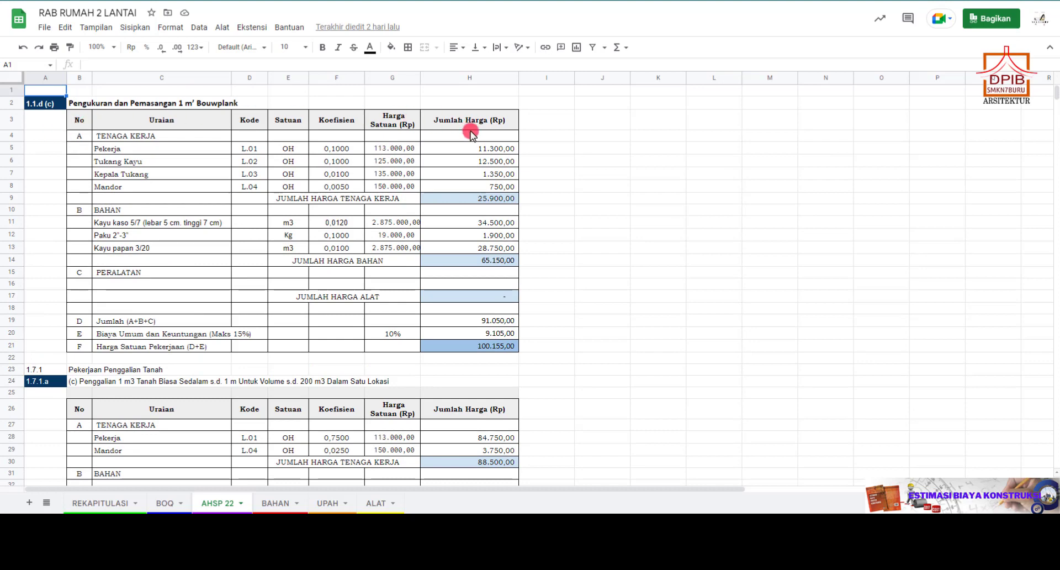
Select the Bouwplank analysis table (B3:H21), check the available copy and paste commands, and inspect the heading rows below the table.
{"action": "left_click", "coordinate": [81, 121]}
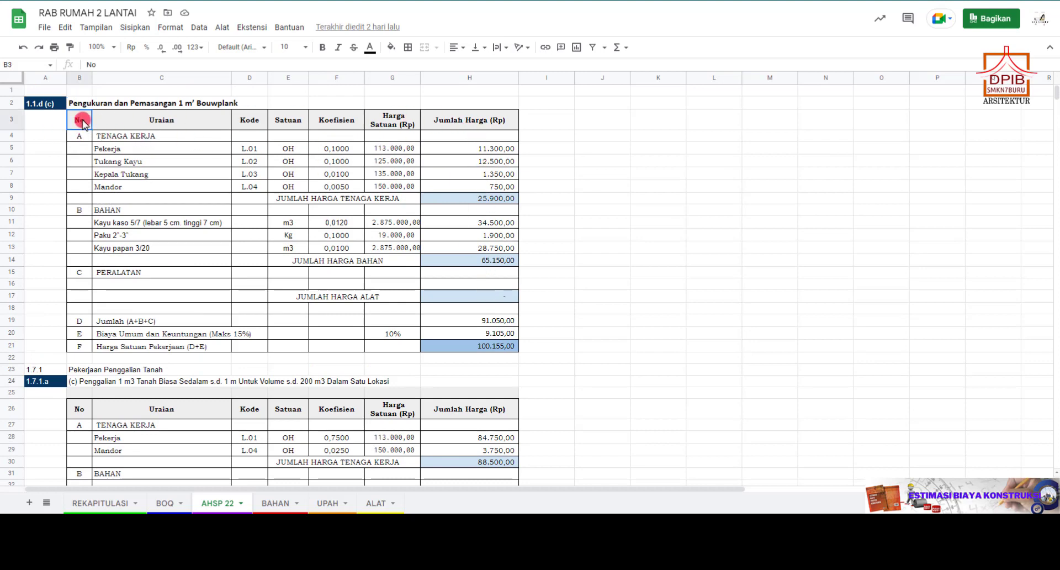
{"action": "left_click_drag", "start_coordinate": [81, 120], "coordinate": [513, 347]}
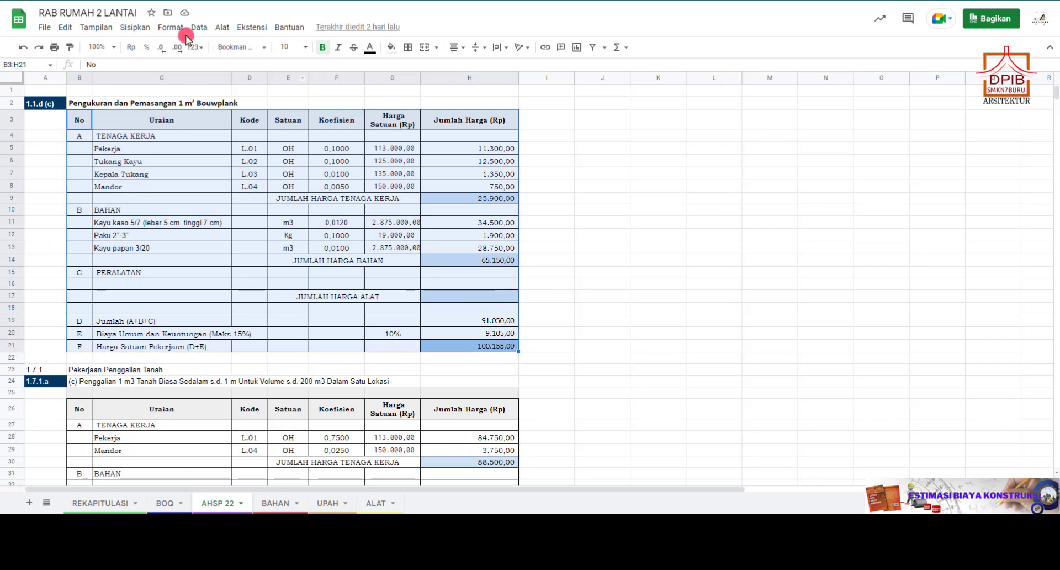
{"action": "left_click", "coordinate": [62, 27]}
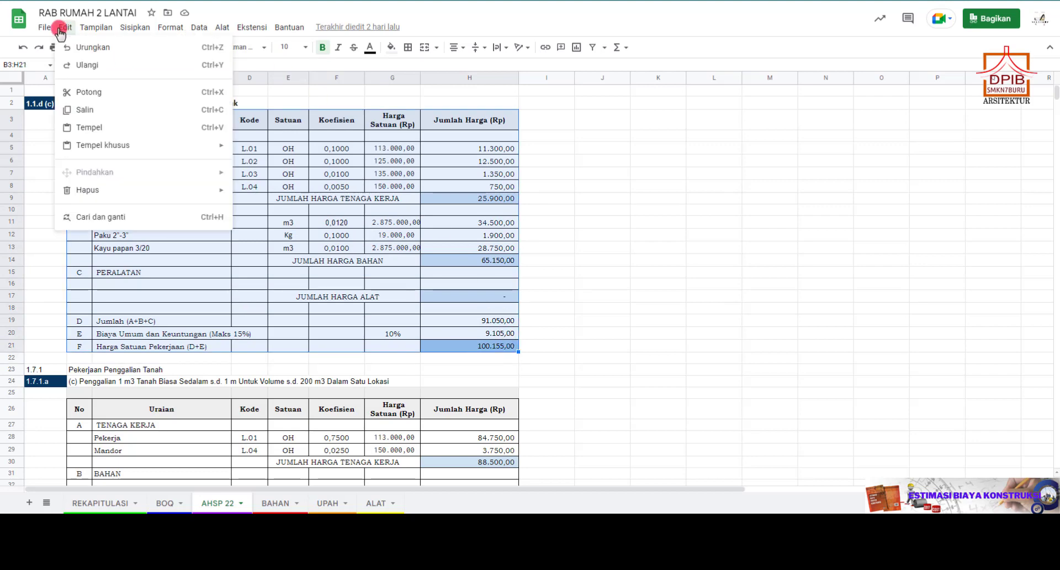
{"action": "mouse_move", "coordinate": [44, 27]}
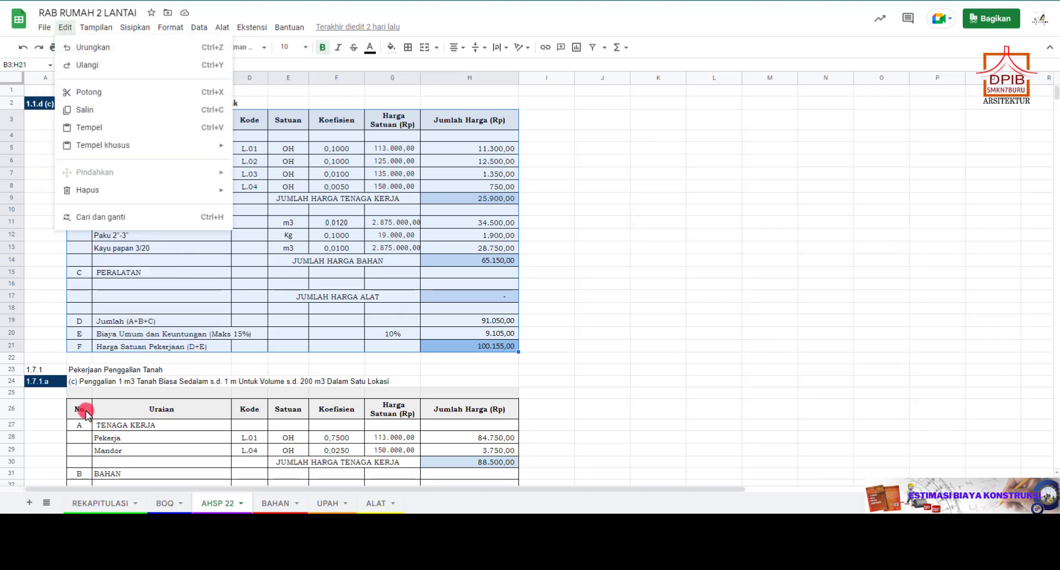
{"action": "left_click", "coordinate": [85, 358]}
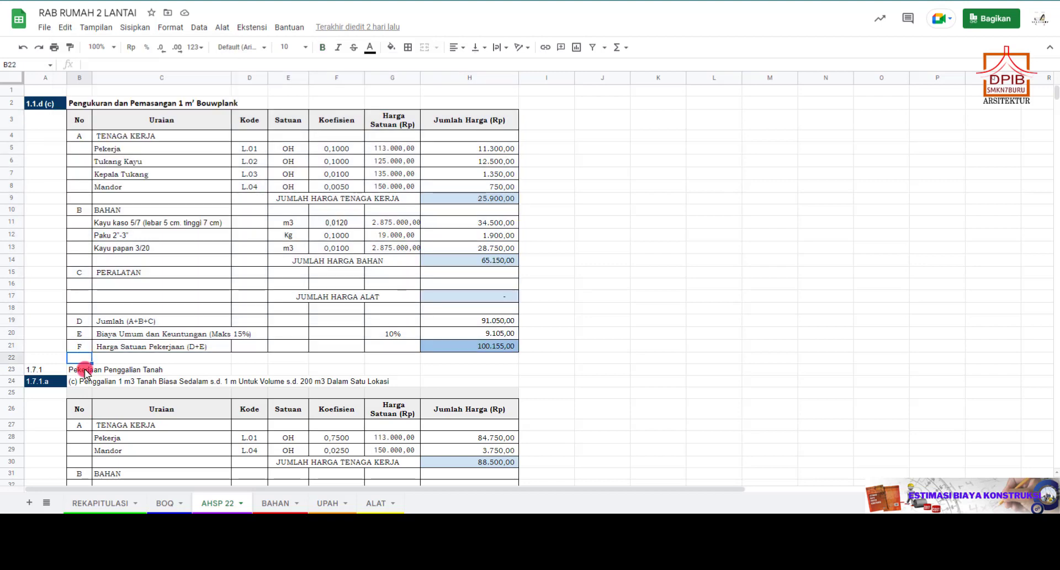
{"action": "left_click", "coordinate": [85, 370]}
{"action": "left_click", "coordinate": [84, 379]}
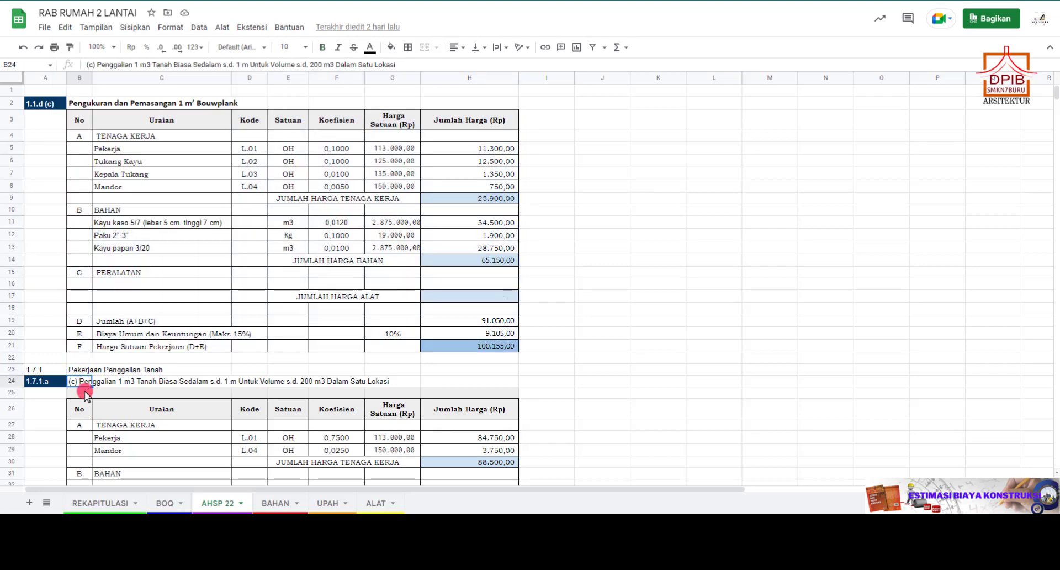
{"action": "left_click", "coordinate": [86, 392]}
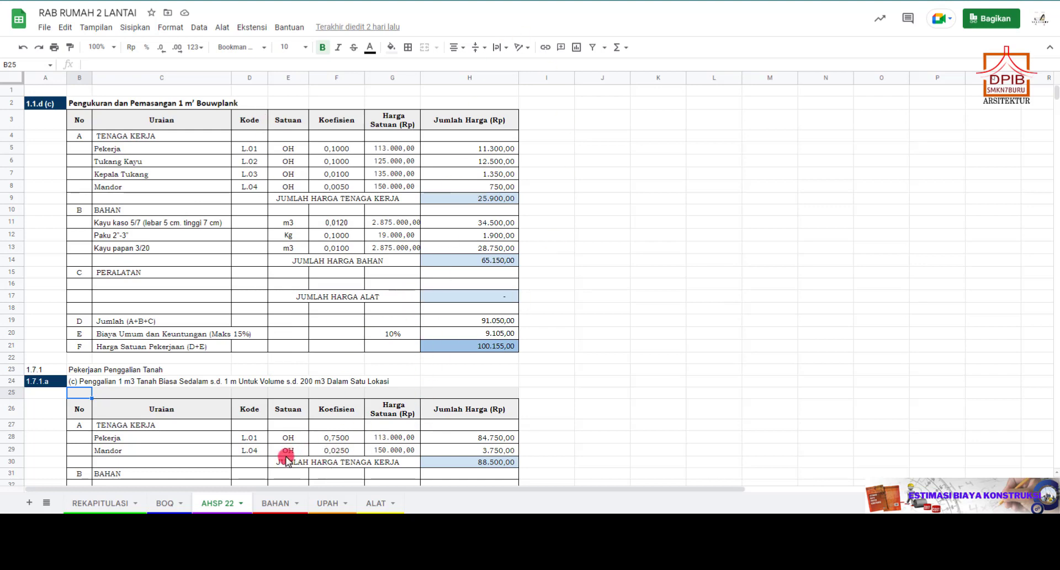
Open the BAHAN sheet to view the material price list.
{"action": "left_click", "coordinate": [270, 504]}
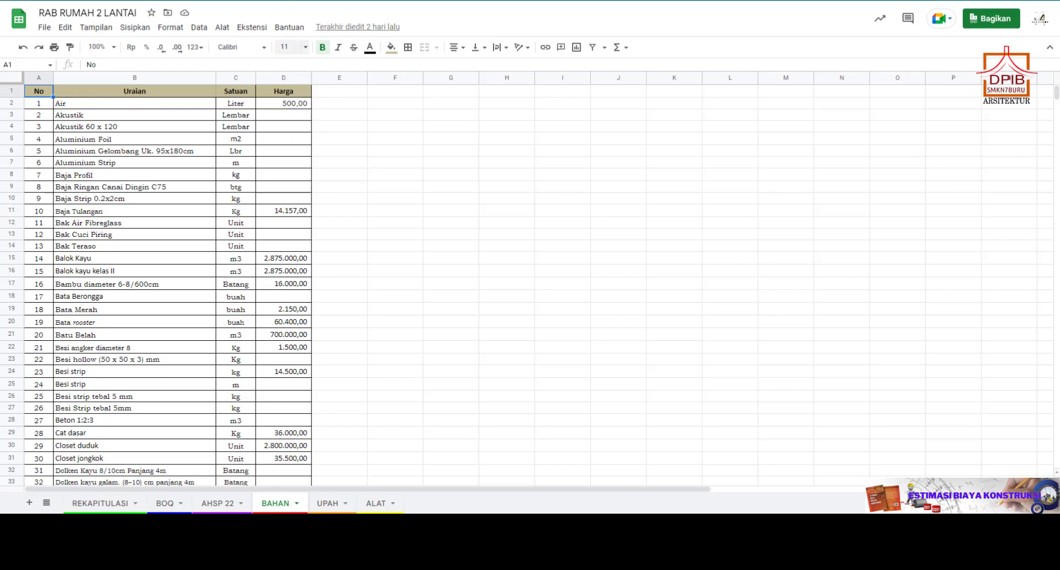
{"action": "key", "text": "ctrl+t"}
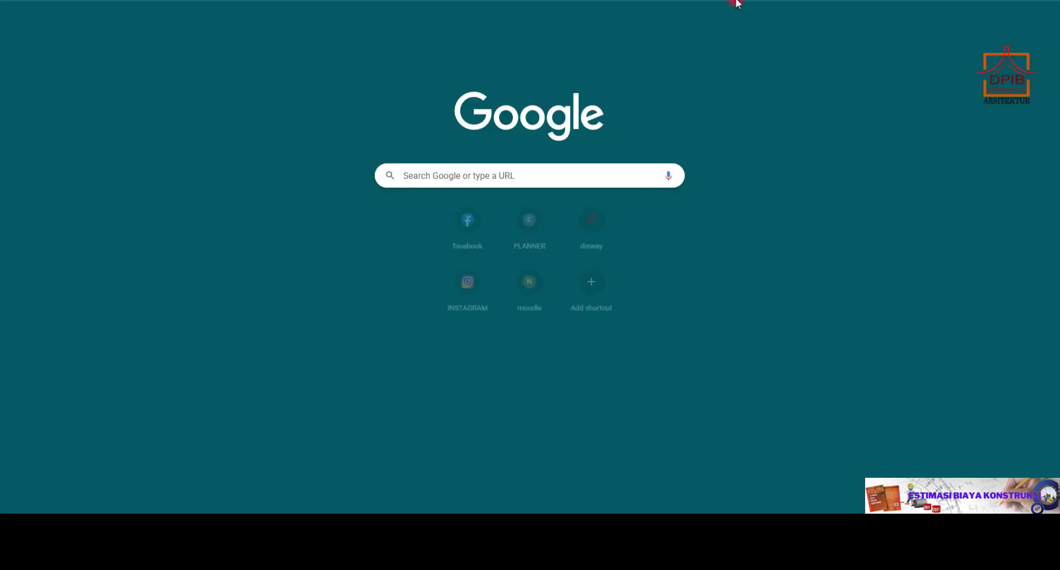
{"action": "left_click", "coordinate": [1016, 20]}
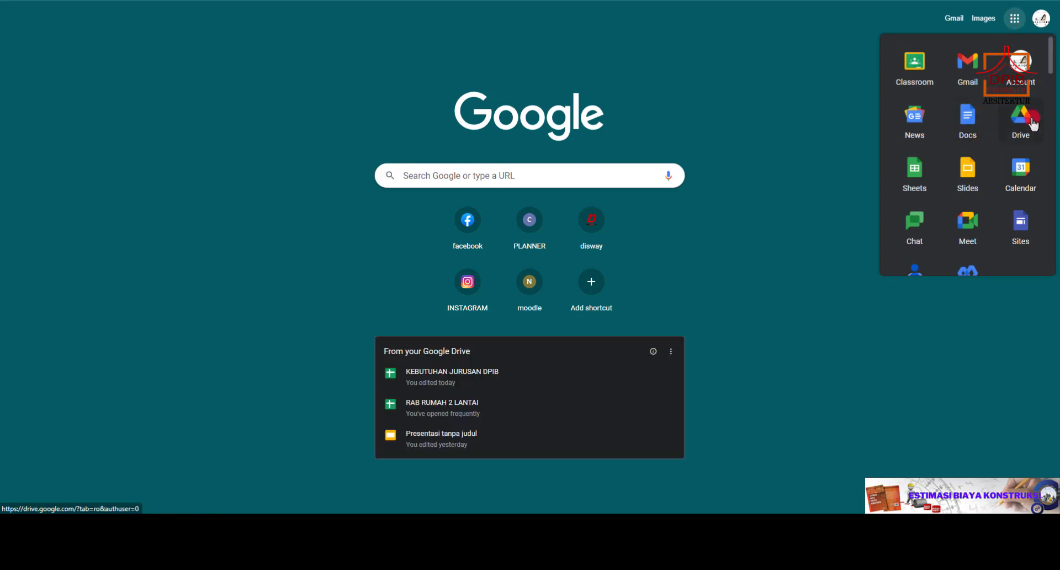
{"action": "left_click", "coordinate": [1027, 123]}
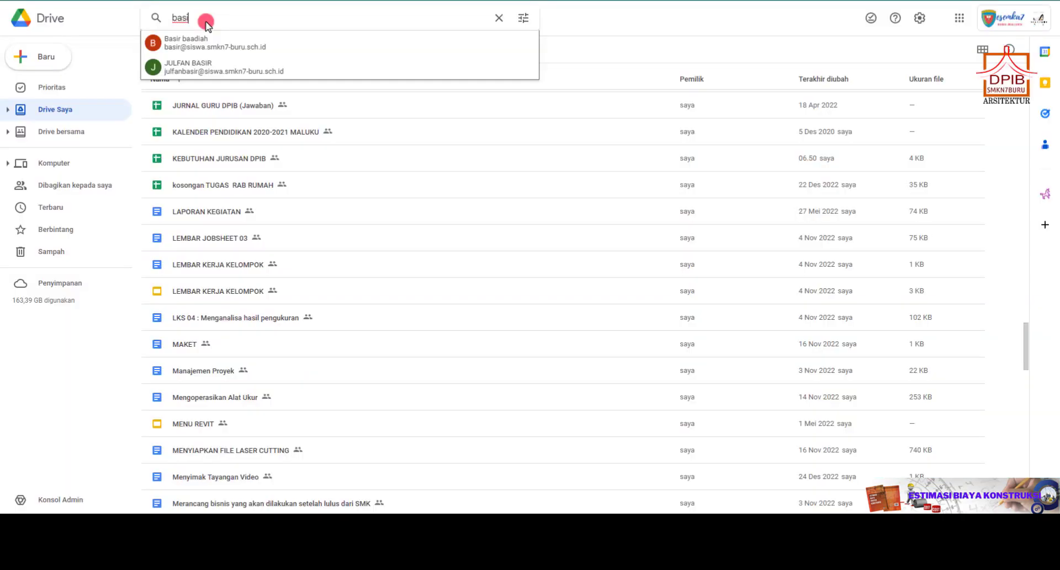
{"action": "key", "text": "BackSpace"}
{"action": "key", "text": "BackSpace"}
{"action": "key", "text": "BackSpace"}
{"action": "key", "text": "BackSpace"}
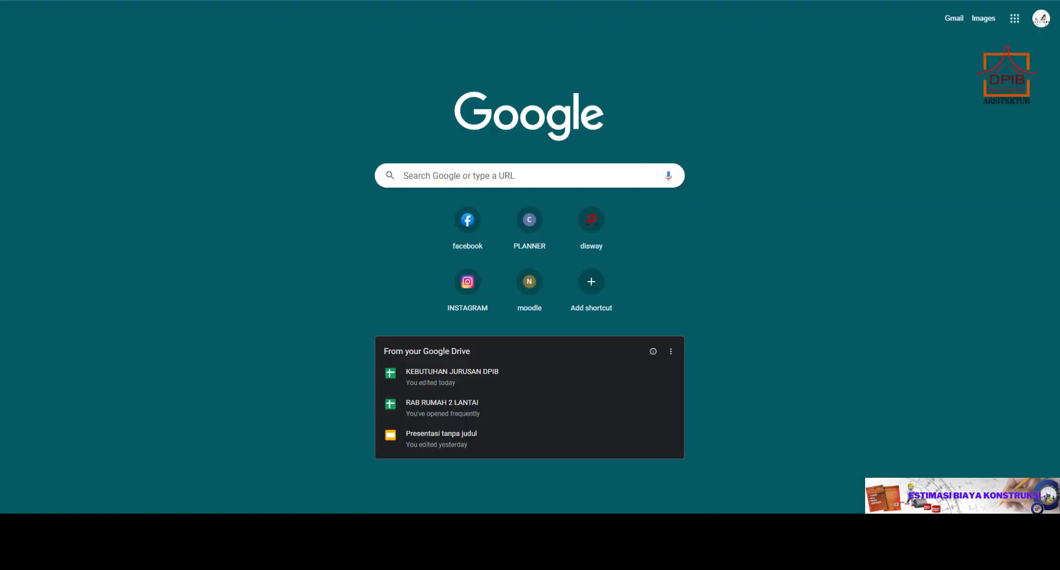
Search the web for "basic price kabupaten purbalingga" from a new browser tab.
{"action": "type", "text": "basic price"}
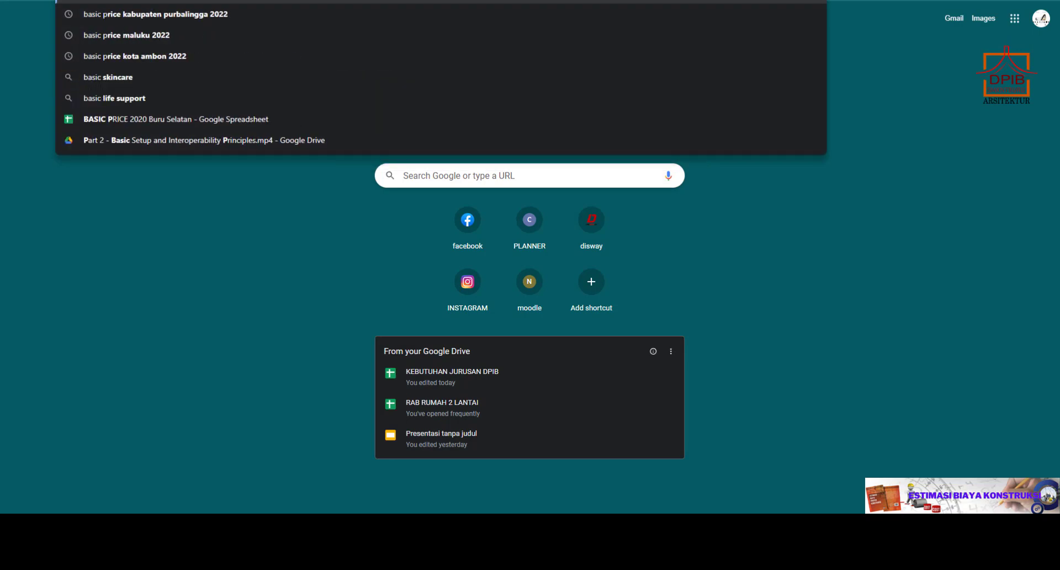
{"action": "type", "text": " kabupaten"}
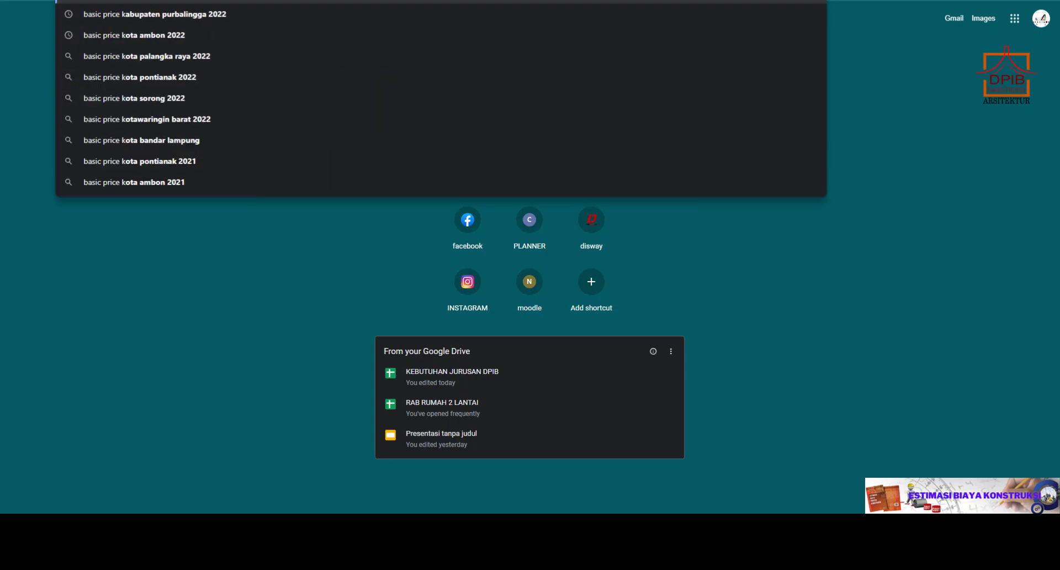
{"action": "type", "text": " pu"}
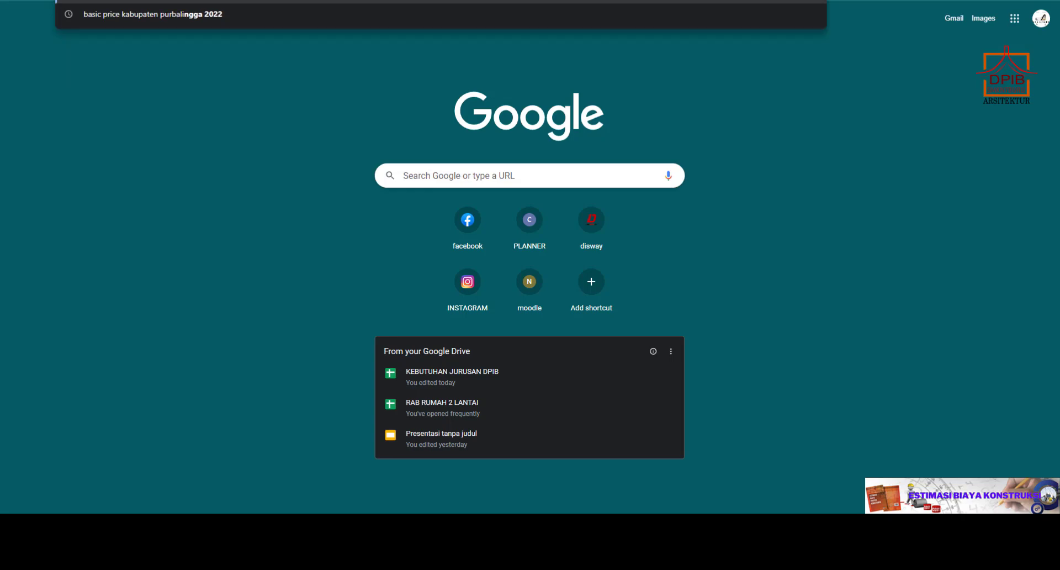
{"action": "key", "text": "Return"}
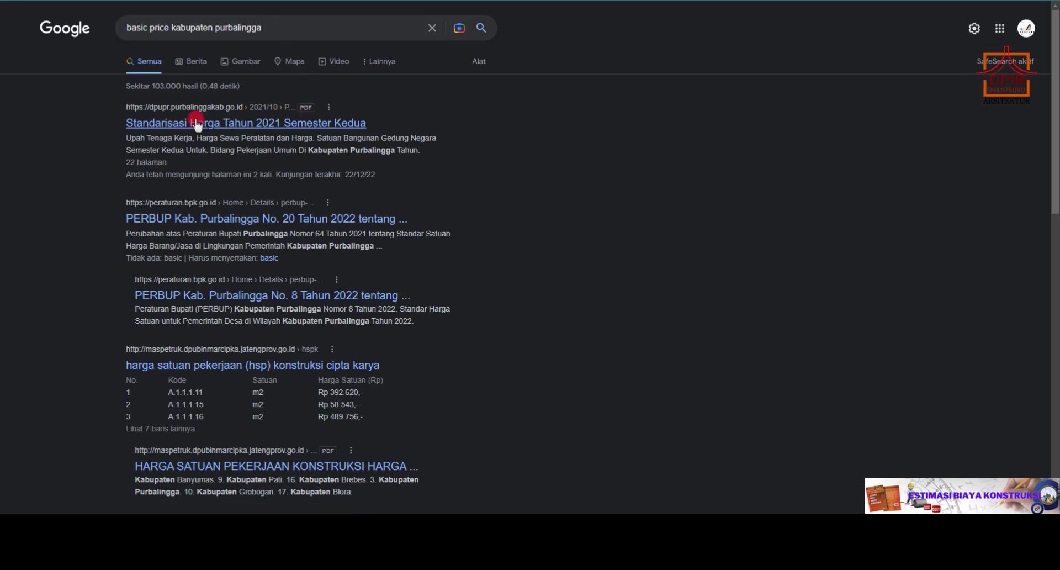
Download the "Standarisasi Harga Tahun 2021 Semester Kedua" PDF from the search results and open it for reading.
{"action": "left_click", "coordinate": [187, 125]}
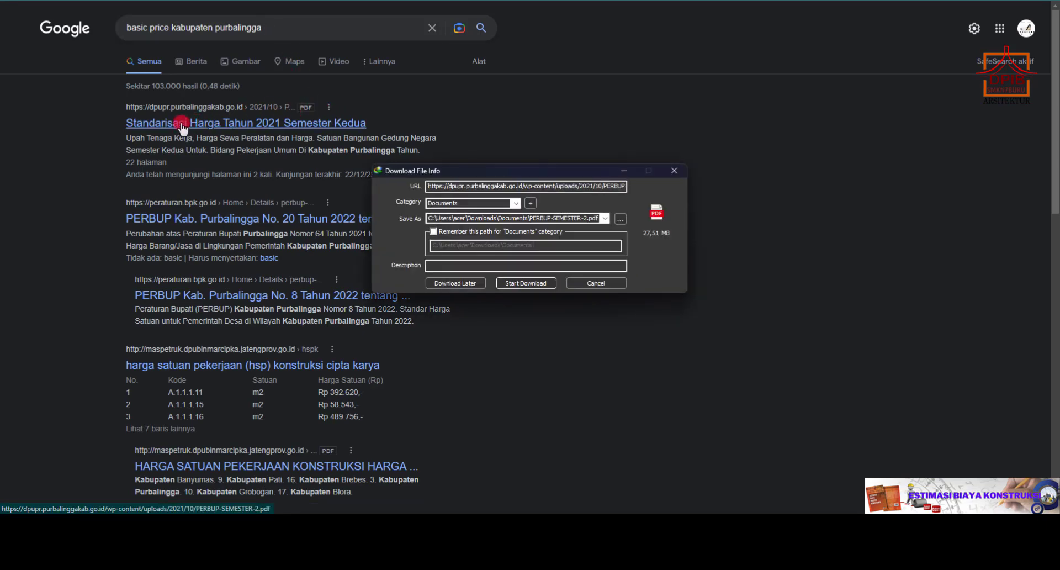
{"action": "left_click", "coordinate": [502, 267]}
{"action": "left_click", "coordinate": [508, 283]}
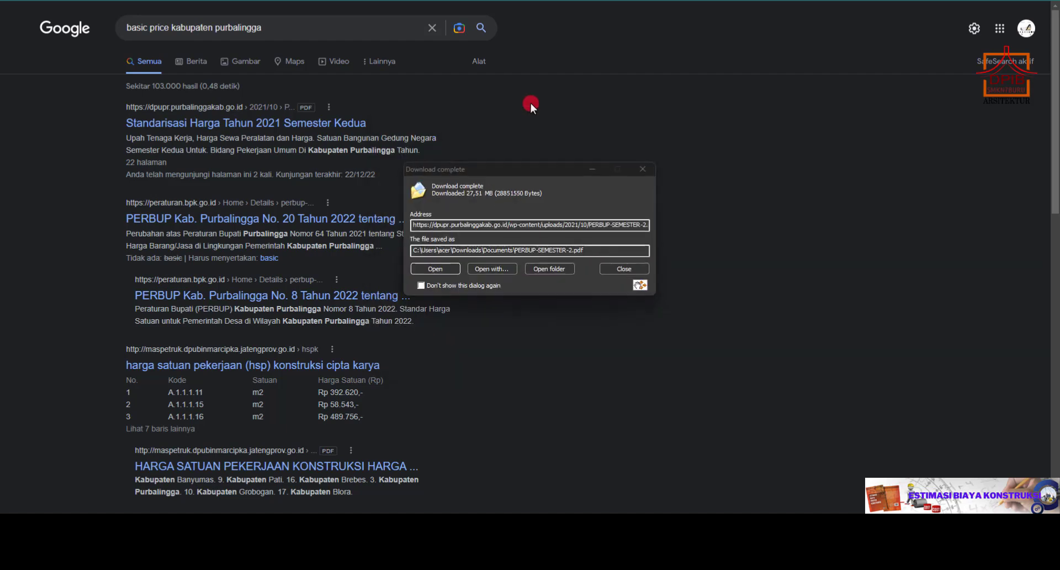
{"action": "left_click", "coordinate": [448, 270]}
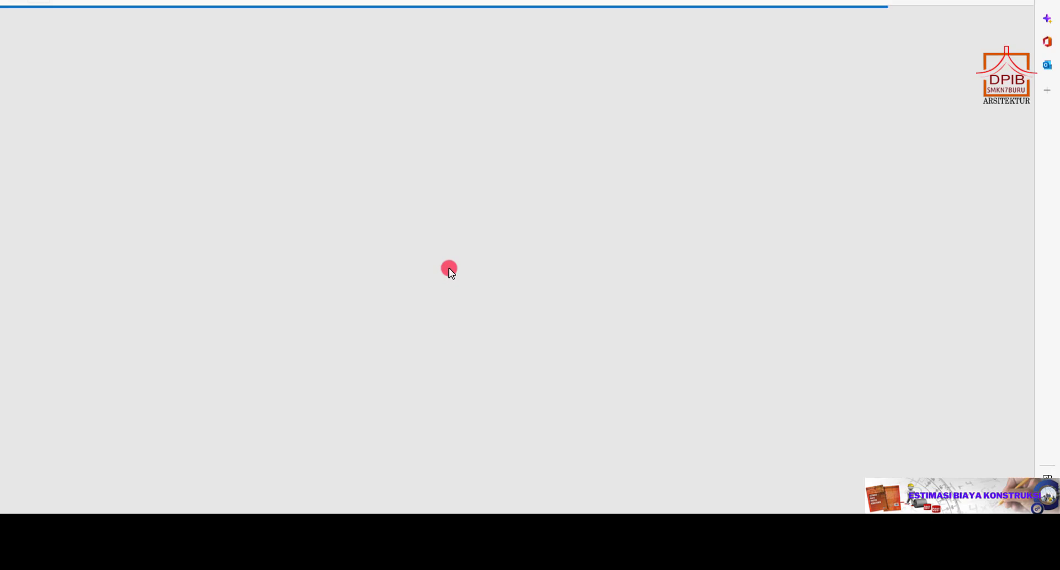
{"action": "scroll", "coordinate": [449, 268], "scroll_direction": "down", "scroll_amount": 9}
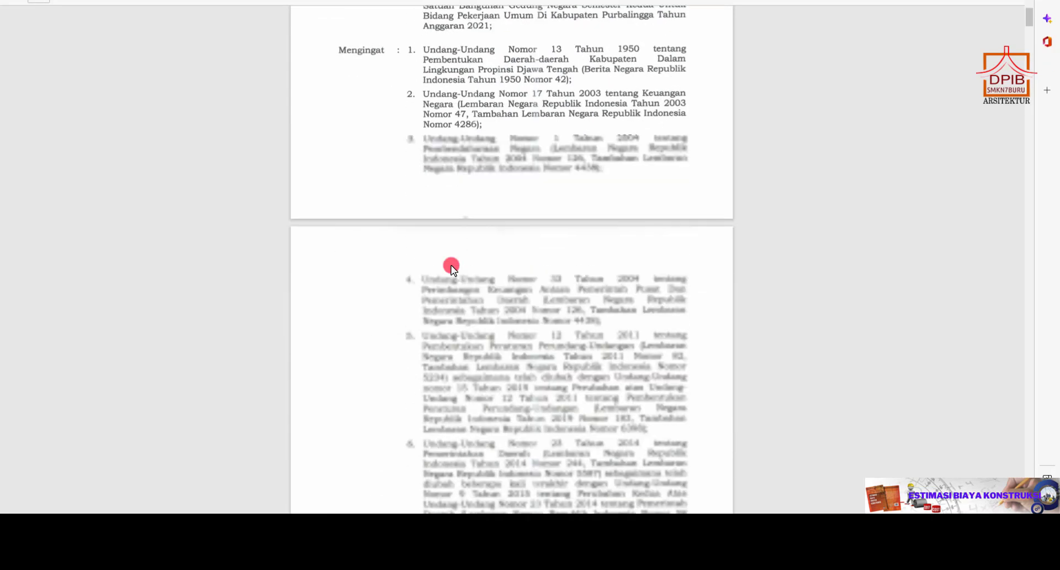
Go to the Lampiran 1 material and labour price table in the Purbalingga regulation PDF and rotate it for upright reading.
{"action": "scroll", "coordinate": [452, 269], "scroll_direction": "up", "scroll_amount": 9}
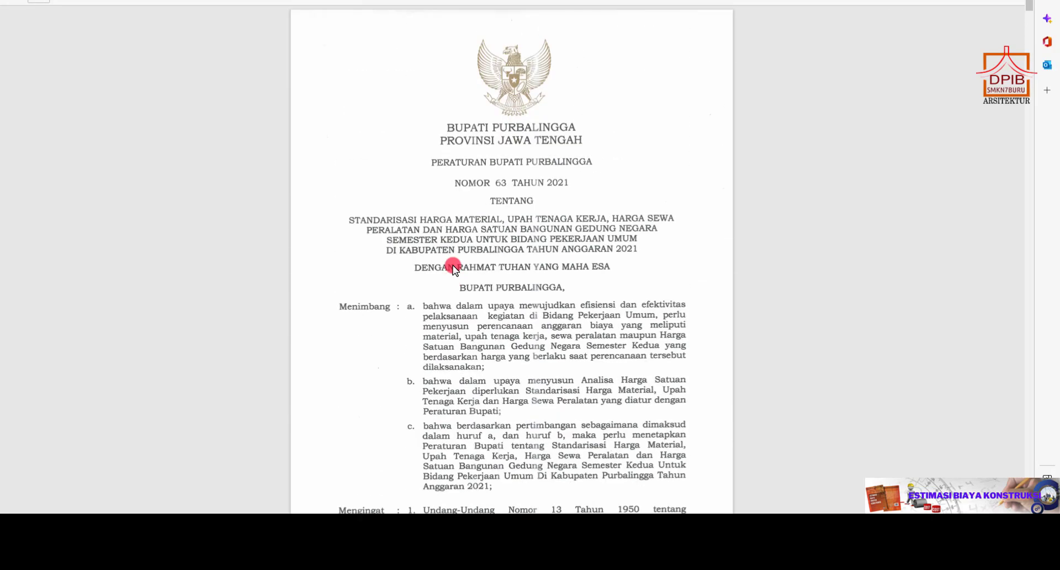
{"action": "scroll", "coordinate": [453, 268], "scroll_direction": "down", "scroll_amount": 20}
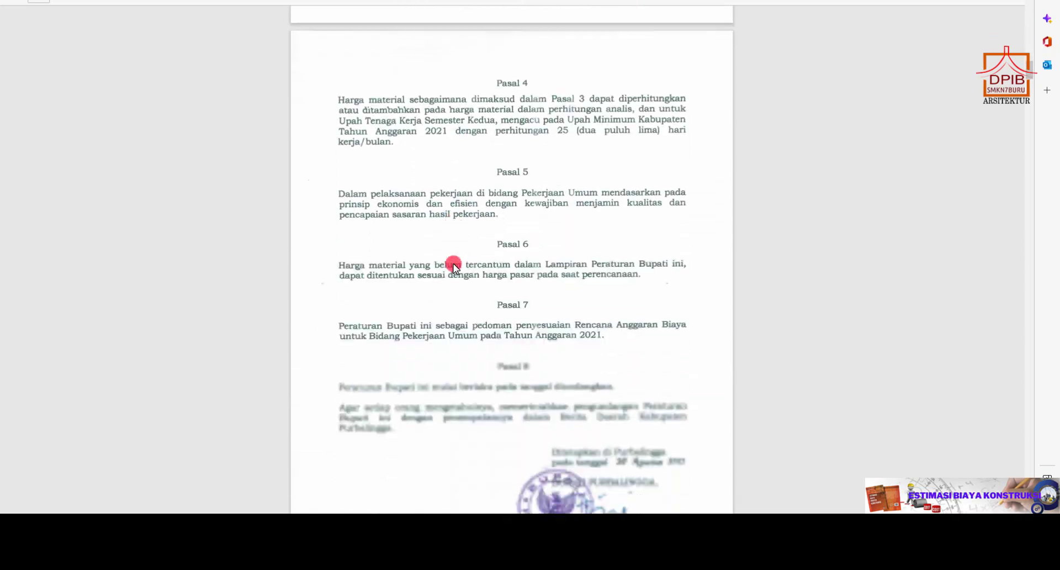
{"action": "scroll", "coordinate": [452, 263], "scroll_direction": "down", "scroll_amount": 20}
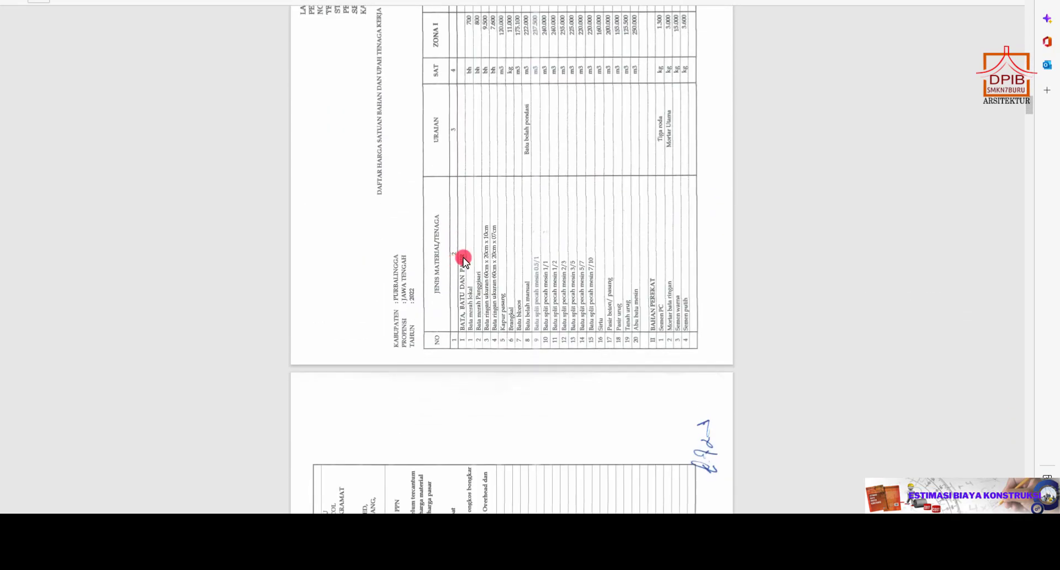
{"action": "left_click", "coordinate": [464, 3]}
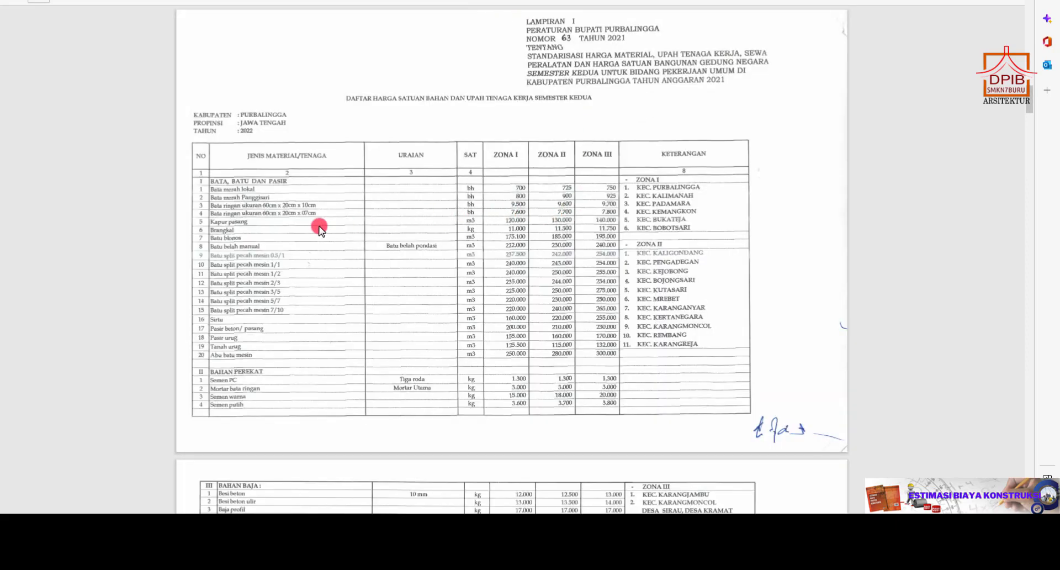
Review the Zona I to III material prices from the stone and sand group through the nails and bolts group.
{"action": "scroll", "coordinate": [319, 227], "scroll_direction": "down", "scroll_amount": 1}
{"action": "scroll", "coordinate": [319, 227], "scroll_direction": "up", "scroll_amount": 2}
{"action": "scroll", "coordinate": [535, 171], "scroll_direction": "down", "scroll_amount": 2}
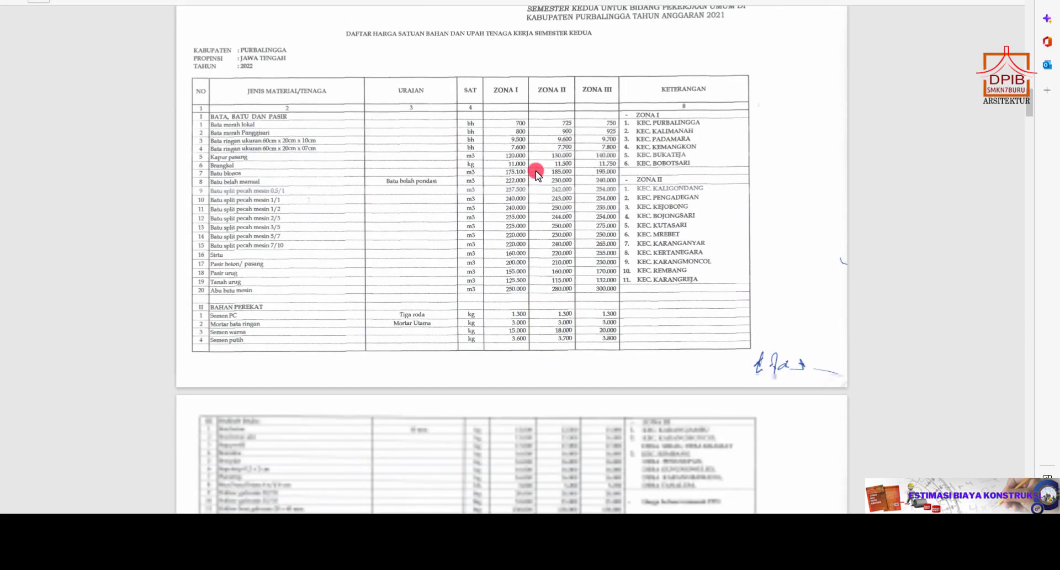
{"action": "scroll", "coordinate": [535, 171], "scroll_direction": "down", "scroll_amount": 10}
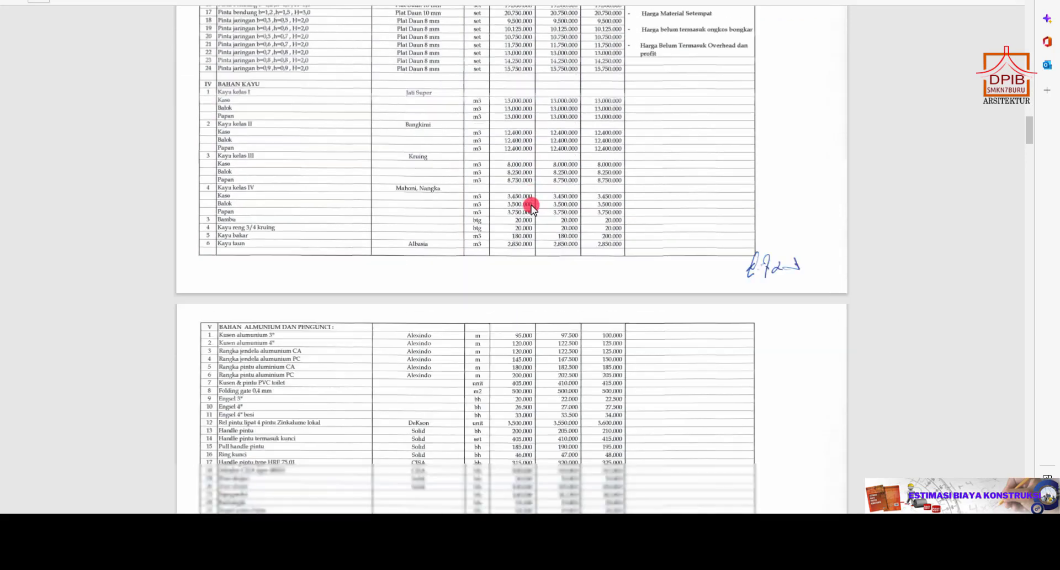
{"action": "scroll", "coordinate": [532, 210], "scroll_direction": "down", "scroll_amount": 10}
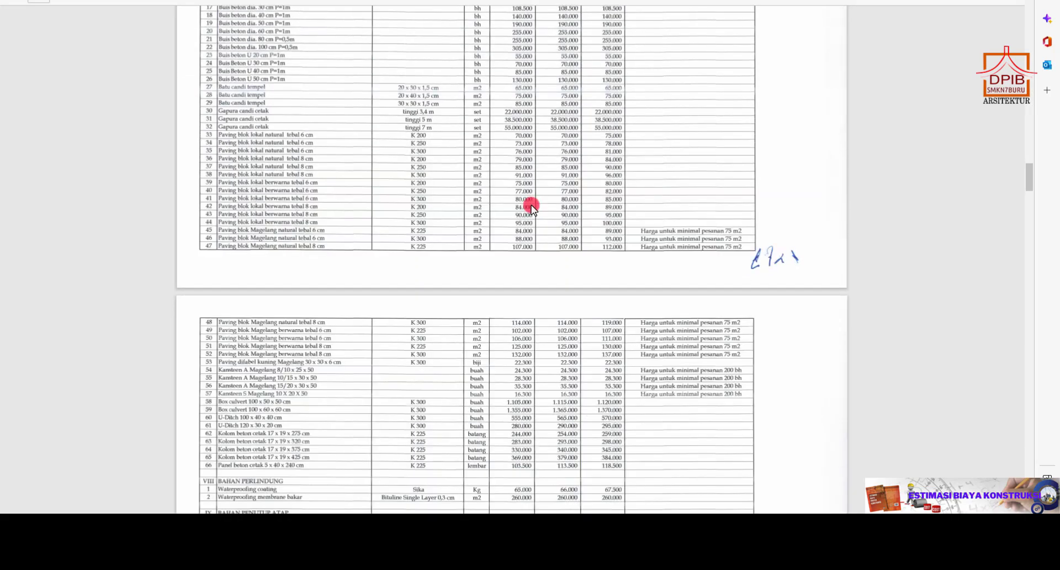
{"action": "scroll", "coordinate": [531, 207], "scroll_direction": "down", "scroll_amount": 10}
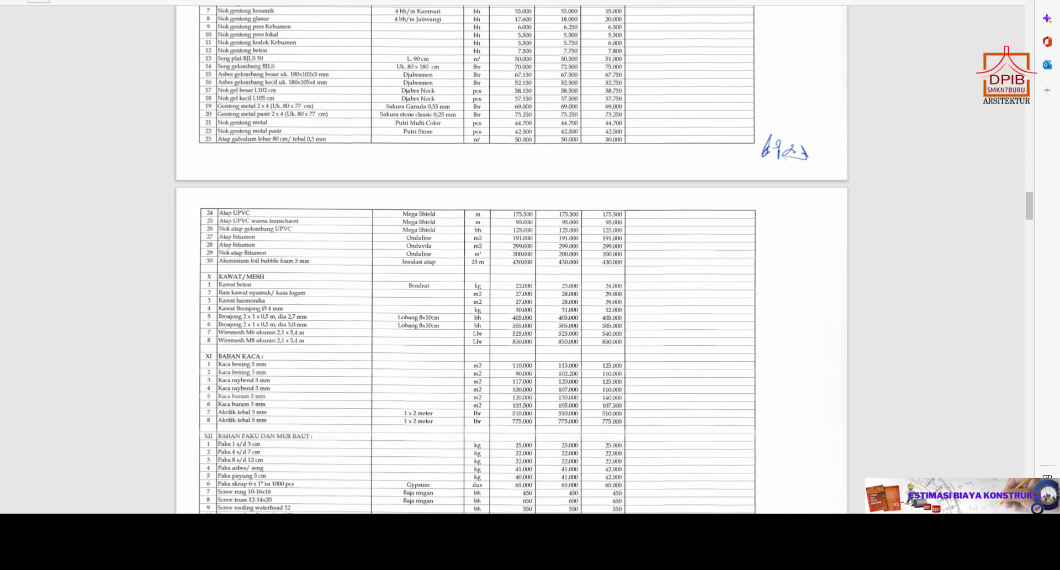
Switch from the PDF to the browser, search for "tokopedia" in a new tab, and open the Tokopedia website.
{"action": "left_click", "coordinate": [995, 1]}
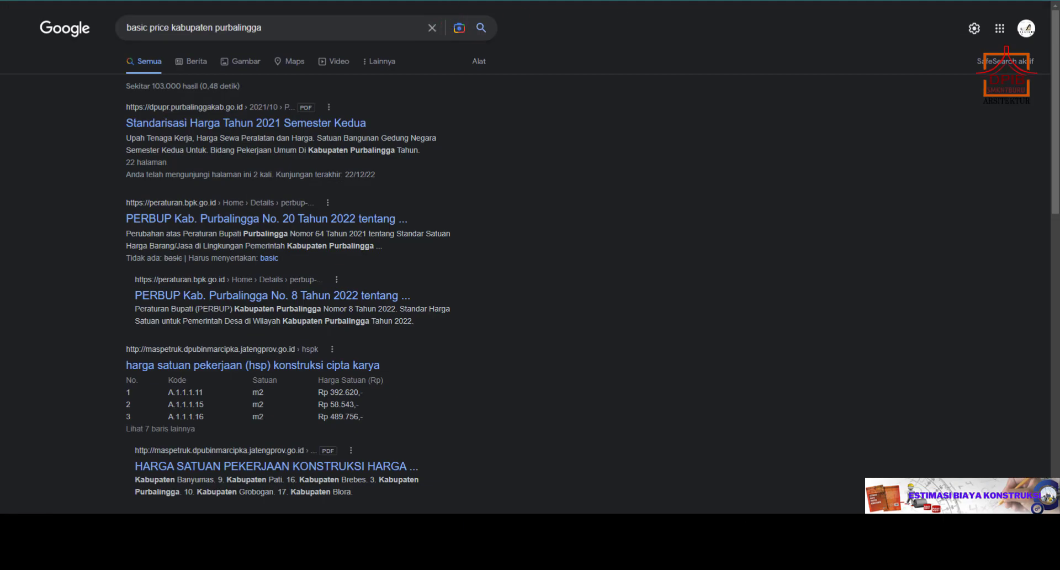
{"action": "key", "text": "ctrl+t"}
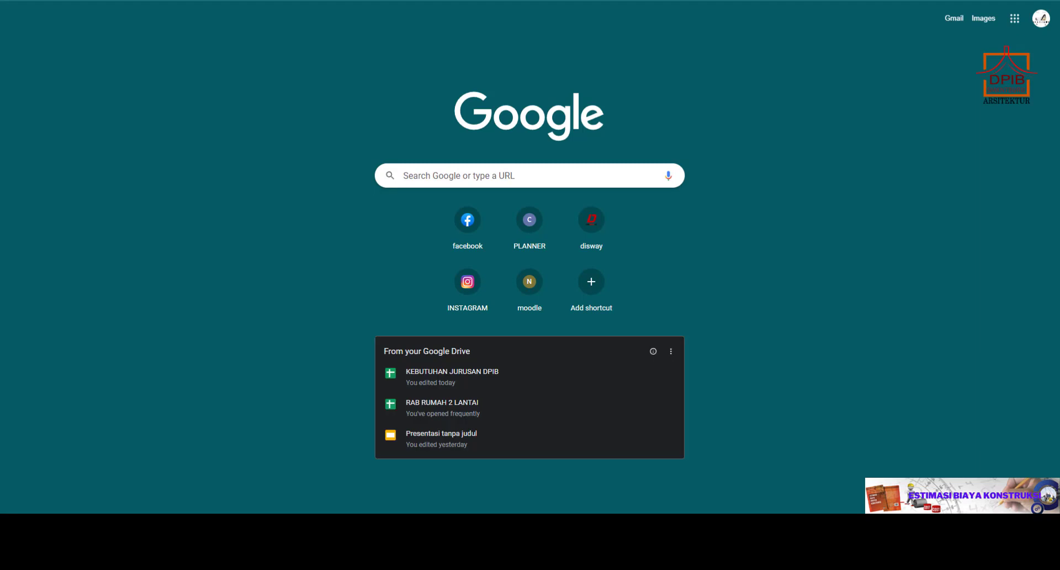
{"action": "type", "text": "toko"}
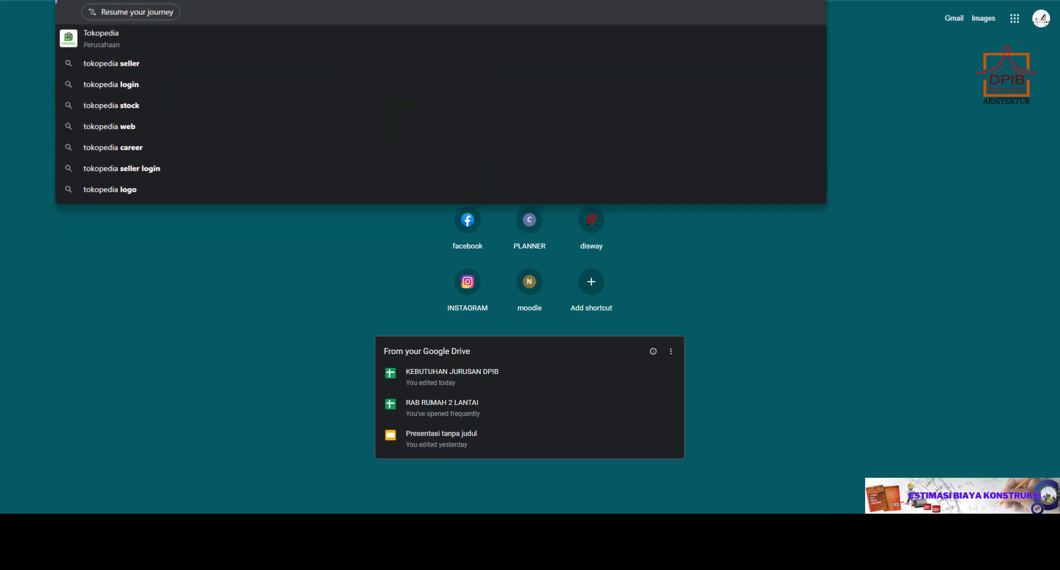
{"action": "key", "text": "Return"}
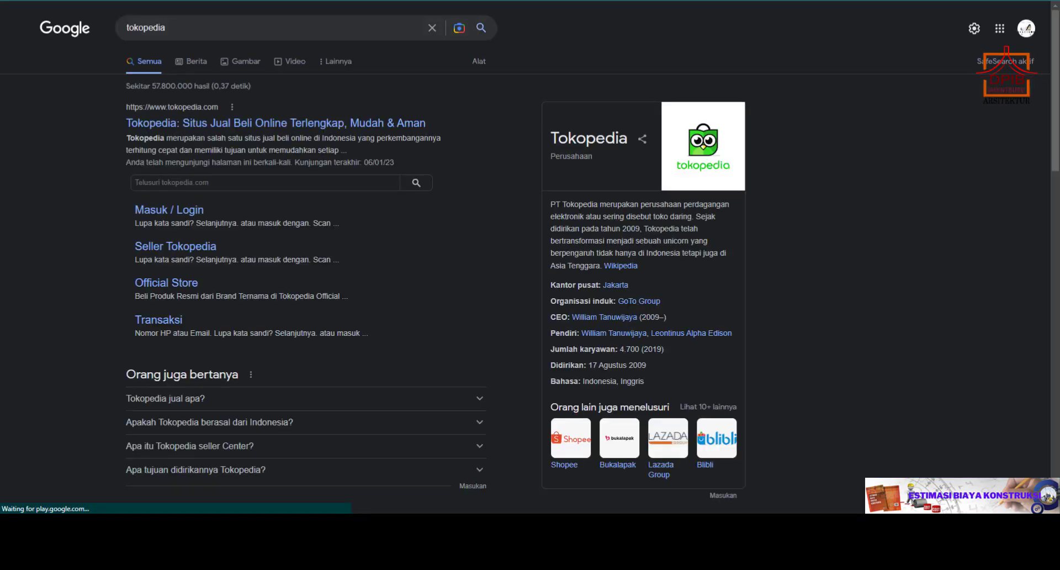
{"action": "left_click", "coordinate": [171, 125]}
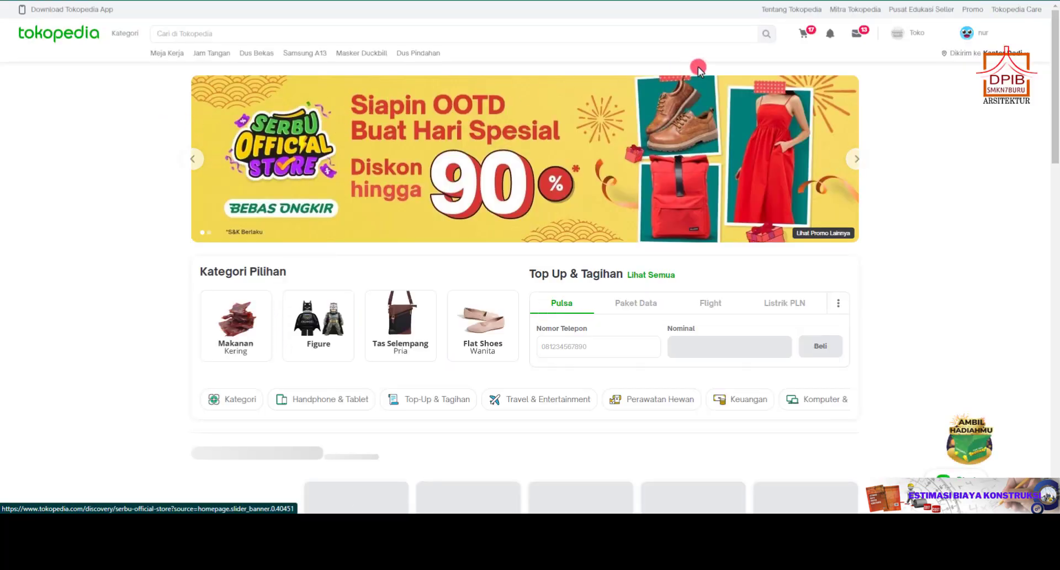
Search Tokopedia for "sealent putih" and dismiss the request to add a phone number.
{"action": "left_click", "coordinate": [240, 35]}
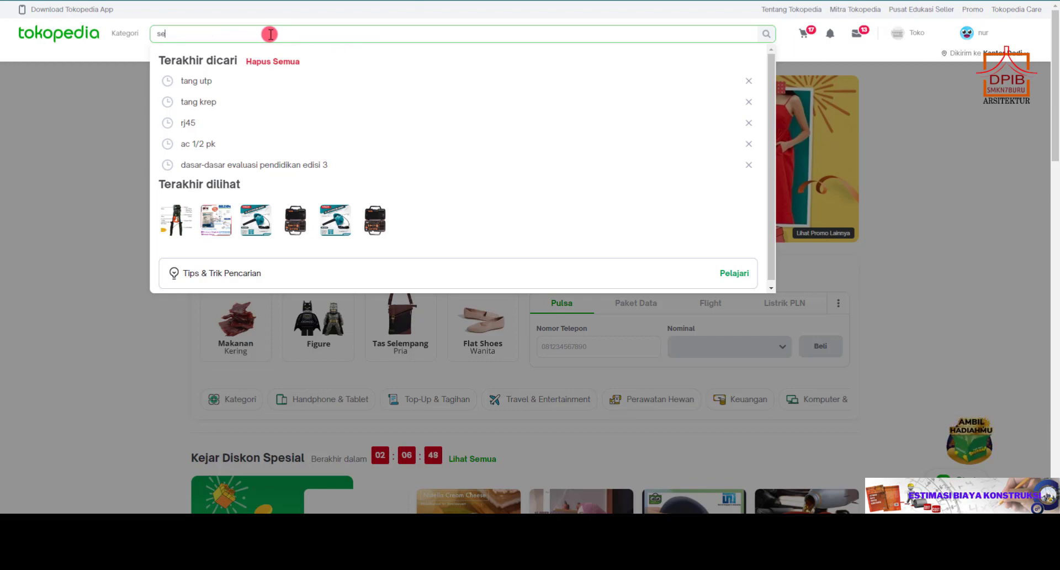
{"action": "type", "text": "a"}
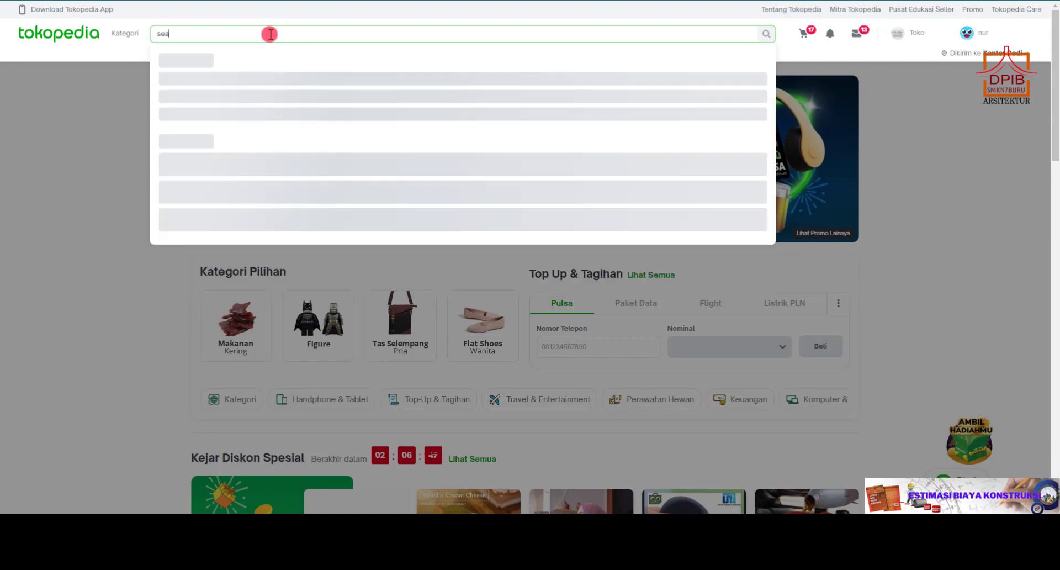
{"action": "type", "text": "lent"}
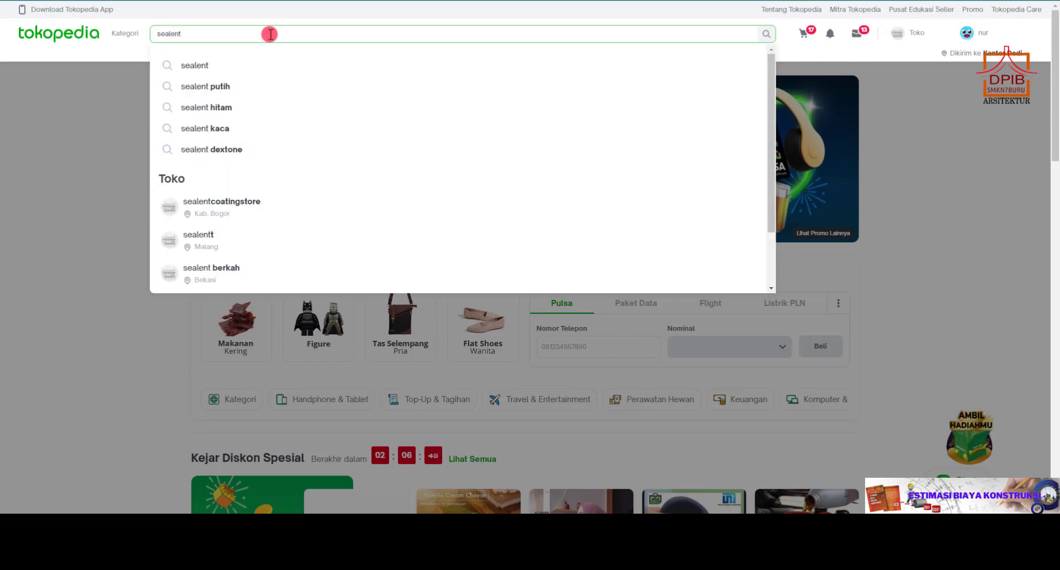
{"action": "left_click", "coordinate": [223, 87]}
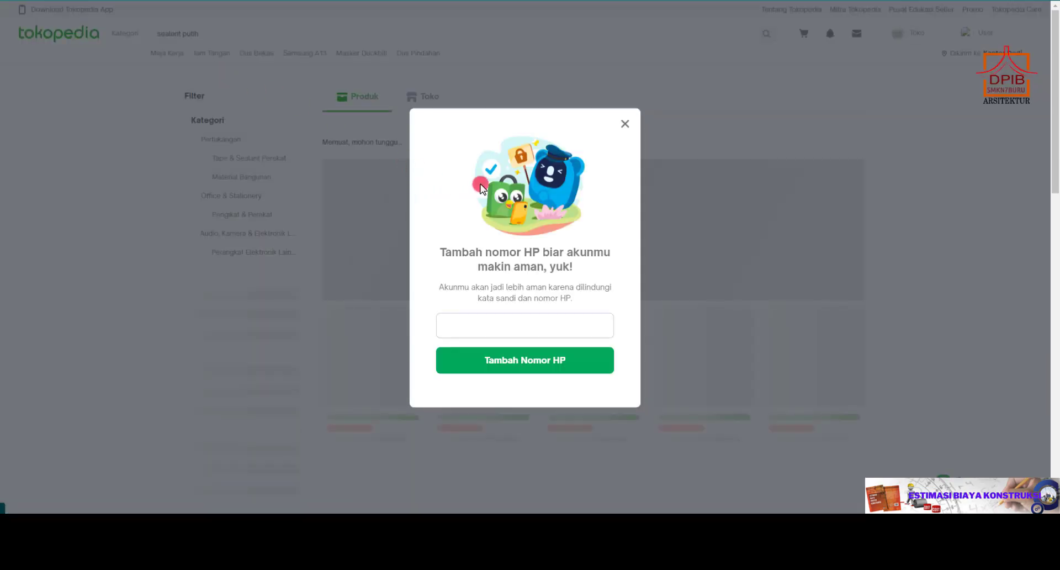
{"action": "left_click", "coordinate": [625, 123]}
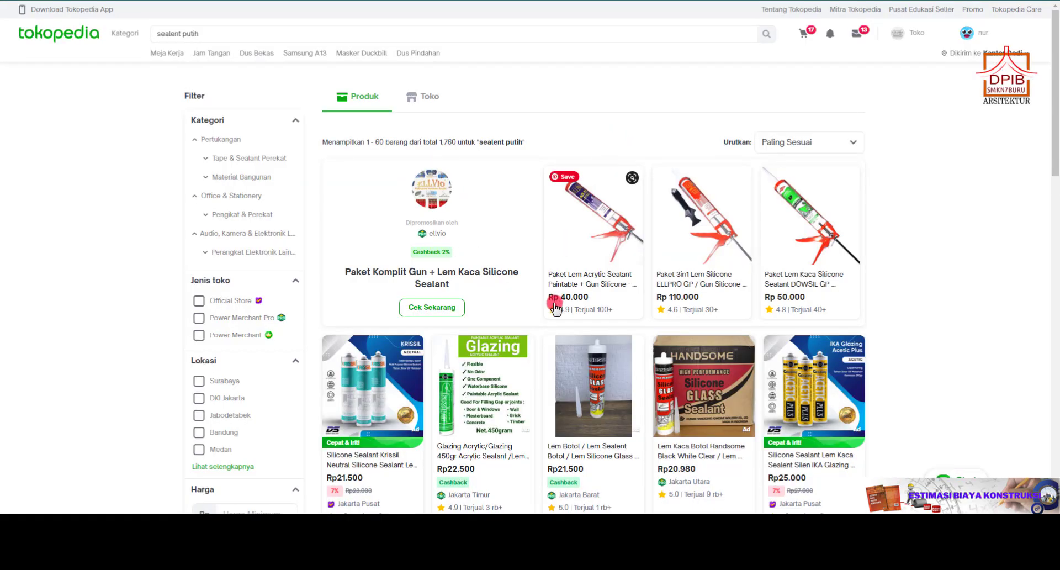
Filter the sealant listings by the location Kab. Purbalingga and check the filtered results.
{"action": "scroll", "coordinate": [498, 291], "scroll_direction": "down", "scroll_amount": 2}
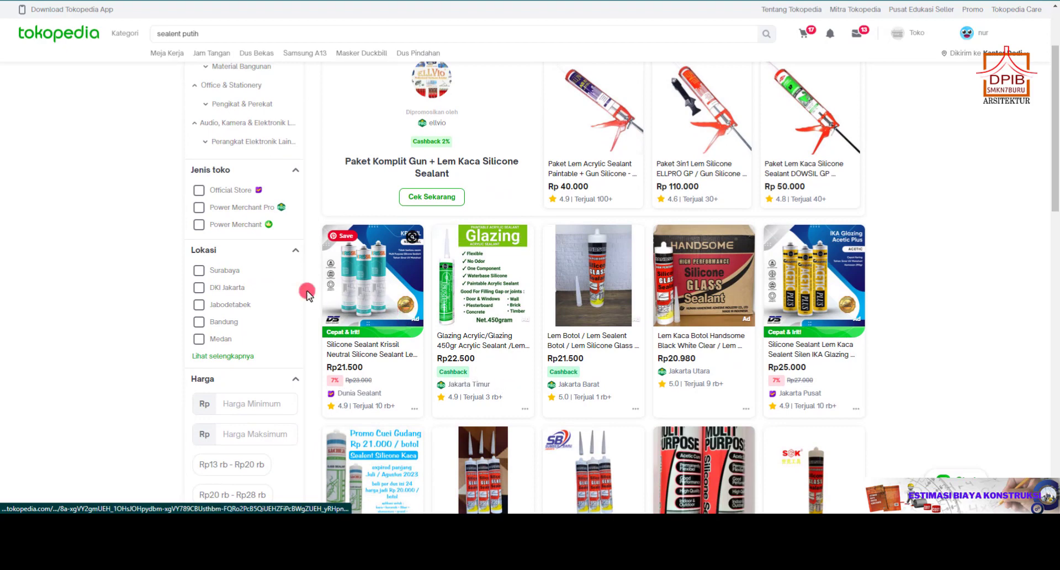
{"action": "left_click", "coordinate": [224, 356]}
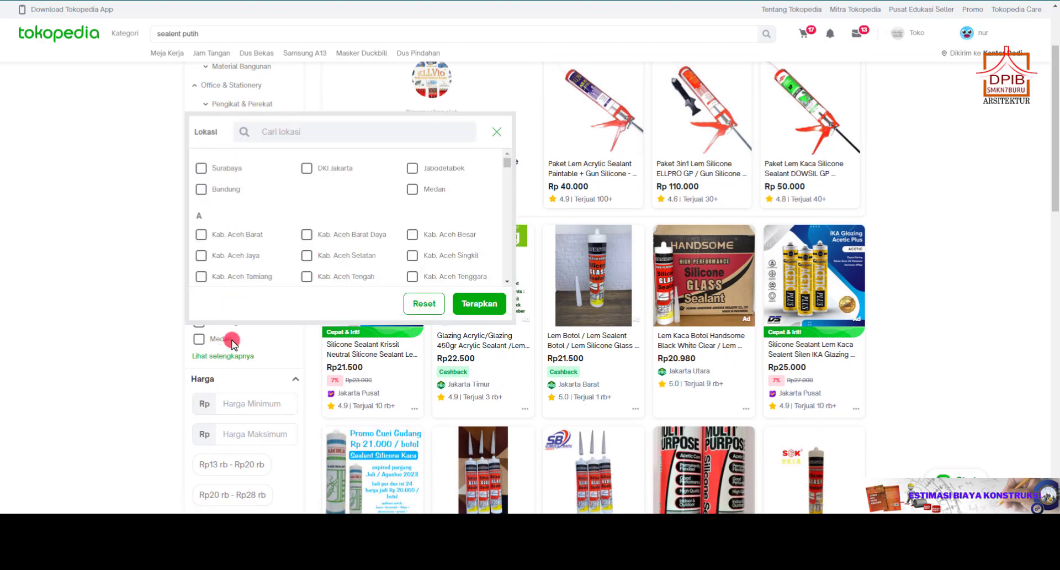
{"action": "left_click", "coordinate": [268, 130]}
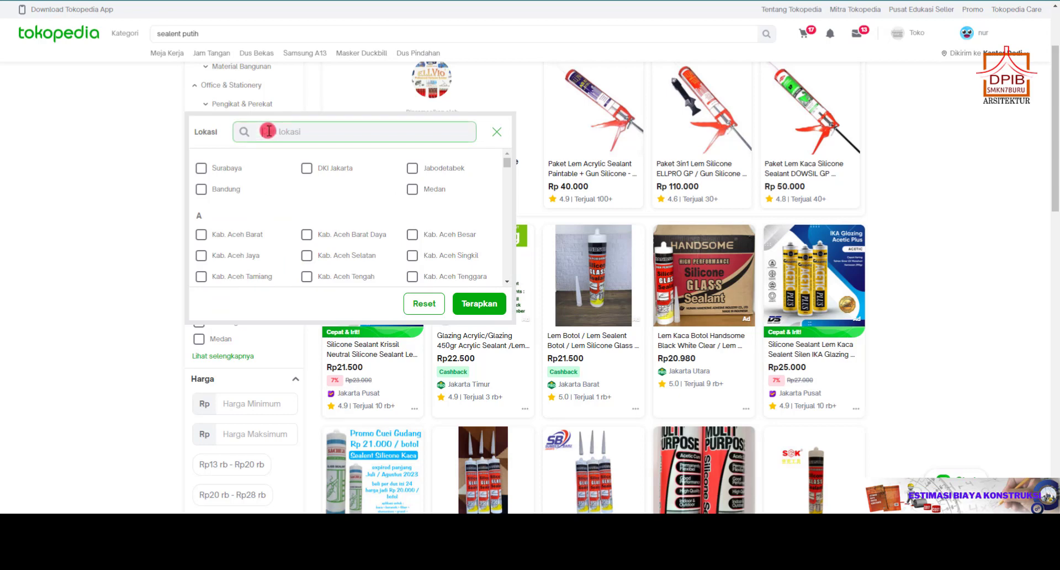
{"action": "type", "text": "kabupaten purbalingga"}
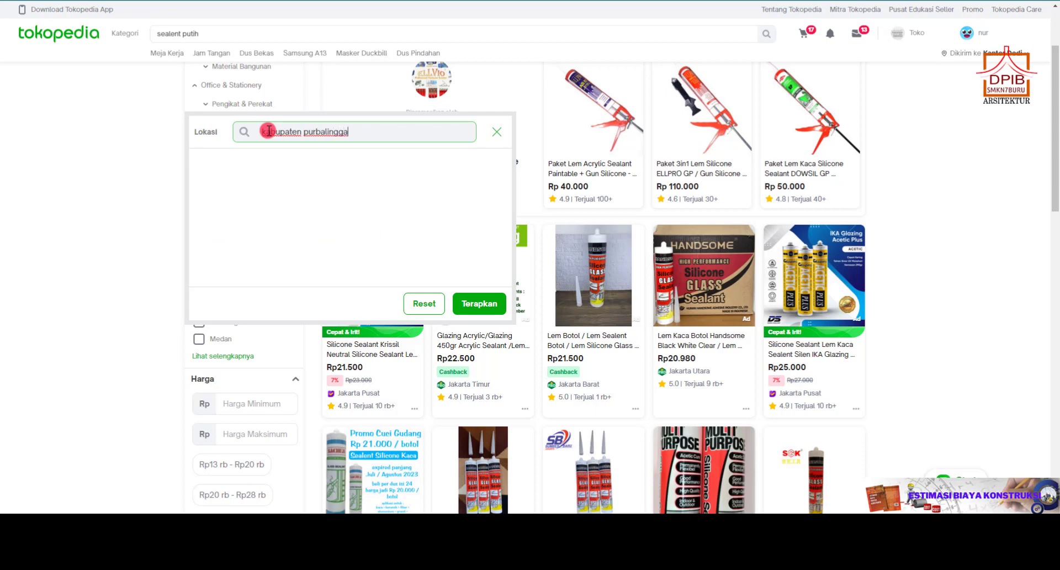
{"action": "left_click_drag", "start_coordinate": [302, 131], "coordinate": [251, 138]}
{"action": "key", "text": "BackSpace"}
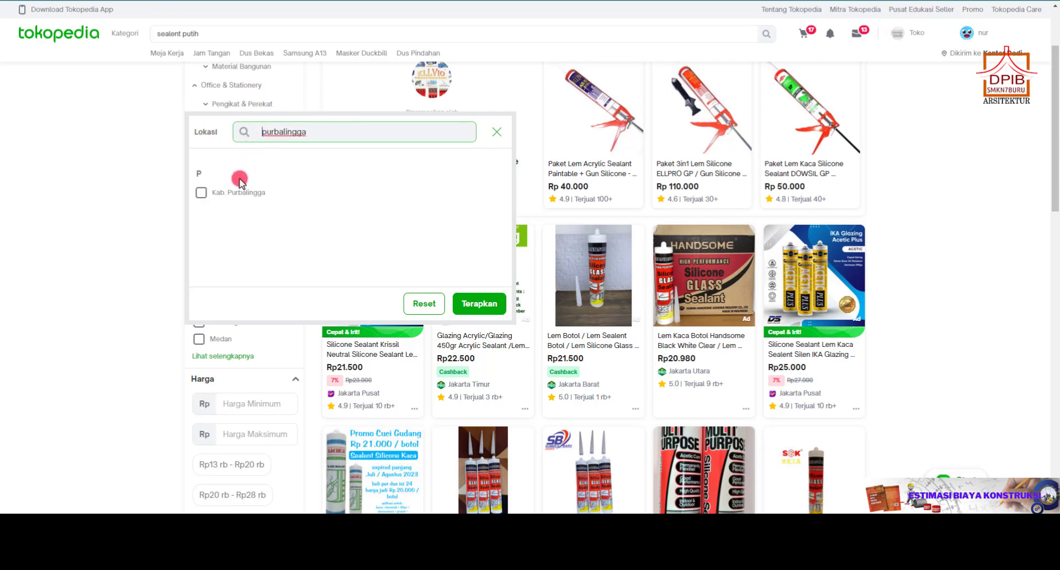
{"action": "left_click", "coordinate": [201, 192]}
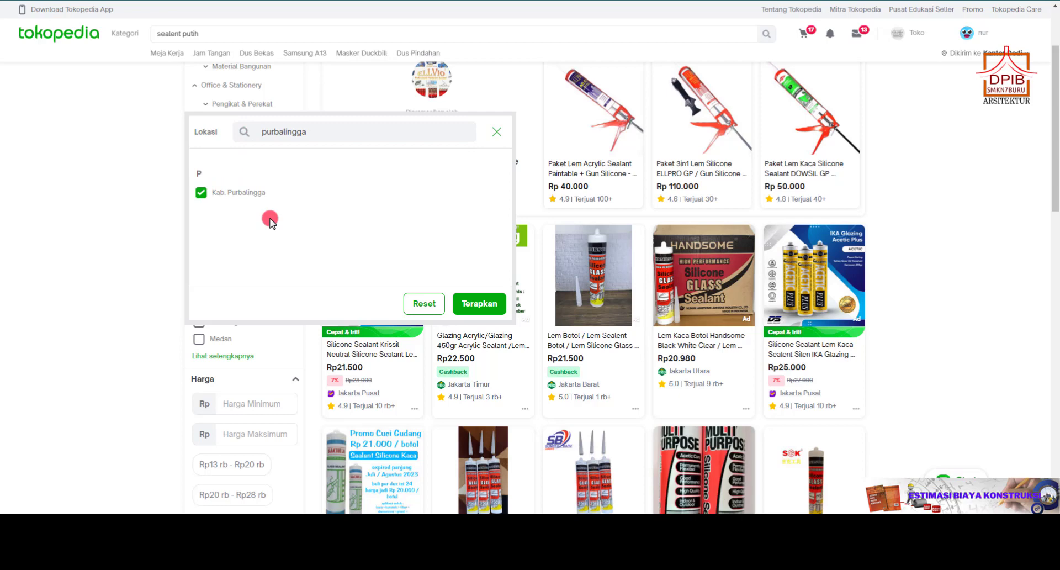
{"action": "left_click", "coordinate": [465, 298]}
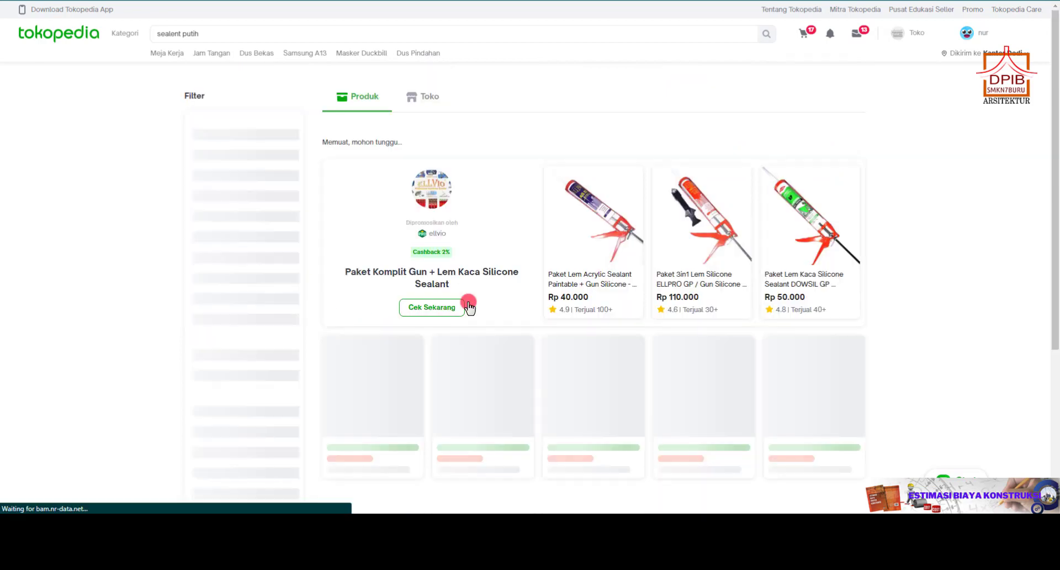
{"action": "scroll", "coordinate": [468, 300], "scroll_direction": "down", "scroll_amount": 3}
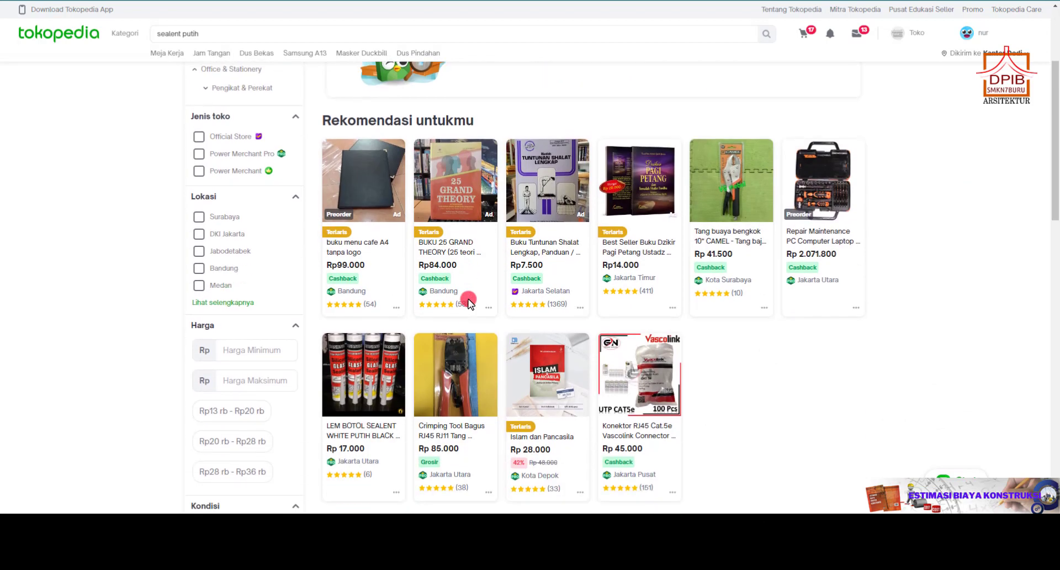
{"action": "scroll", "coordinate": [452, 108], "scroll_direction": "up", "scroll_amount": 3}
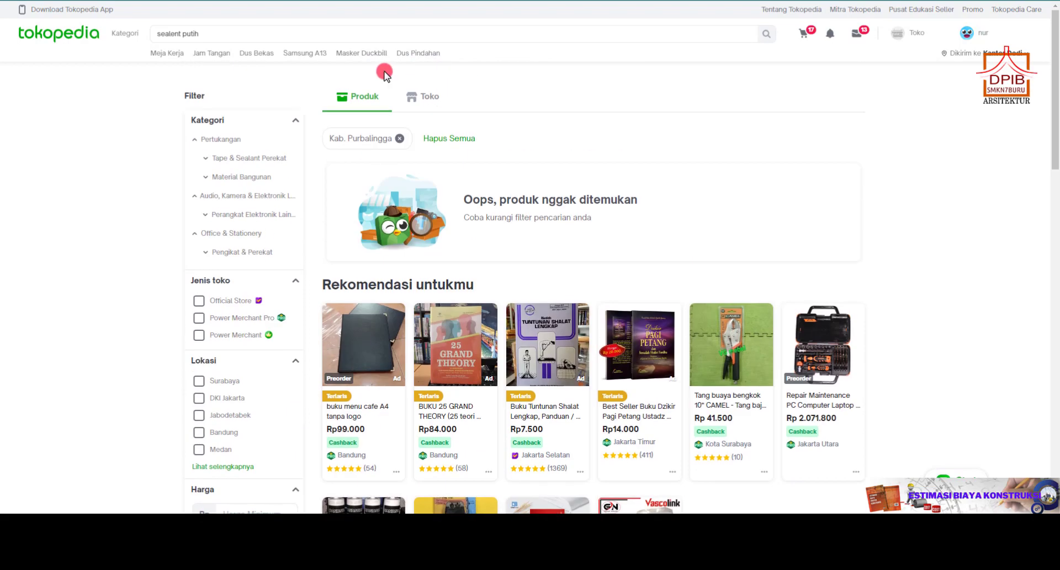
Rerun the "sealent putih" search without the location filter and browse the listed product prices.
{"action": "left_click", "coordinate": [227, 33]}
{"action": "left_click", "coordinate": [764, 37]}
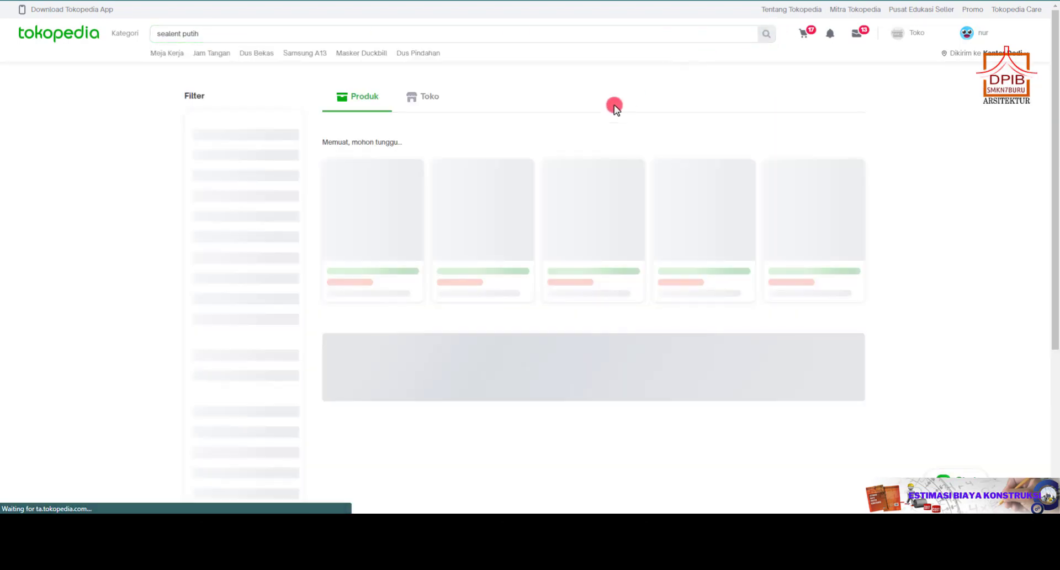
{"action": "scroll", "coordinate": [534, 345], "scroll_direction": "down", "scroll_amount": 3}
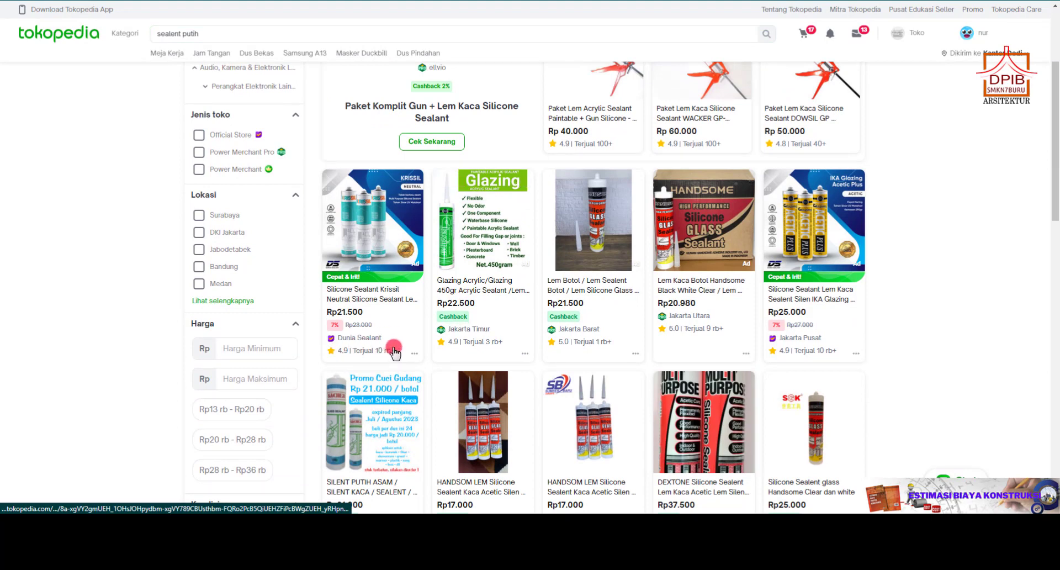
{"action": "scroll", "coordinate": [253, 253], "scroll_direction": "down", "scroll_amount": 2}
{"action": "scroll", "coordinate": [253, 253], "scroll_direction": "up", "scroll_amount": 2}
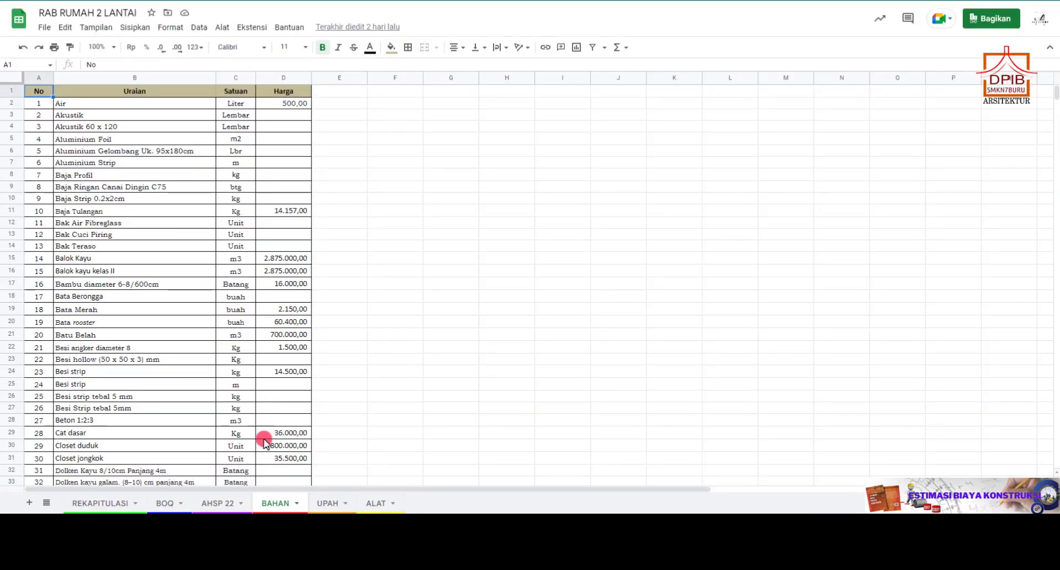
Show the UPAH sheet's wages and find section XIX, Upah Tenaga Kerja, in the Purbalingga price PDF for comparison.
{"action": "left_click", "coordinate": [326, 502]}
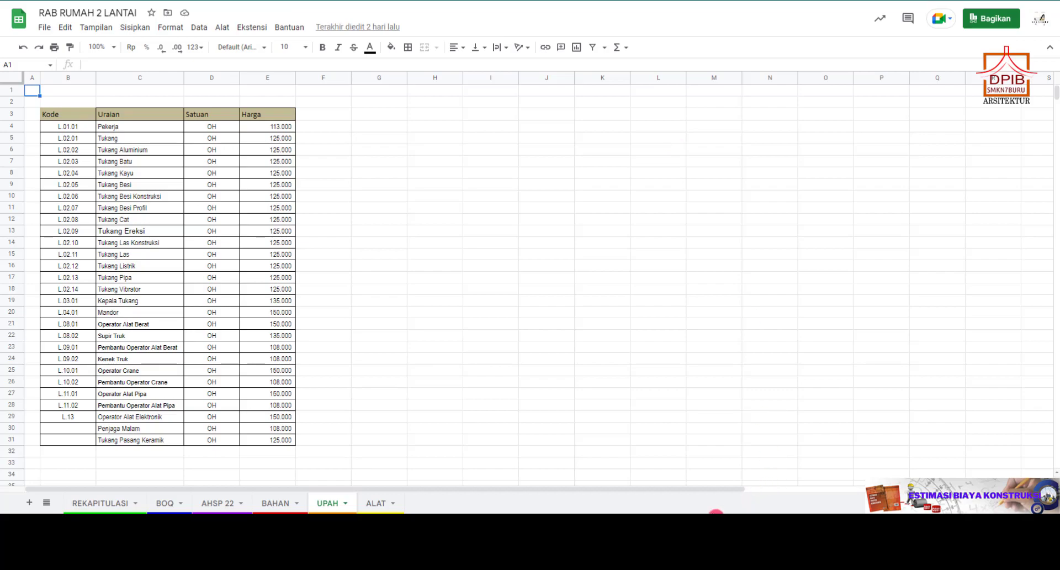
{"action": "left_click", "coordinate": [710, 525]}
{"action": "scroll", "coordinate": [535, 253], "scroll_direction": "up", "scroll_amount": 15}
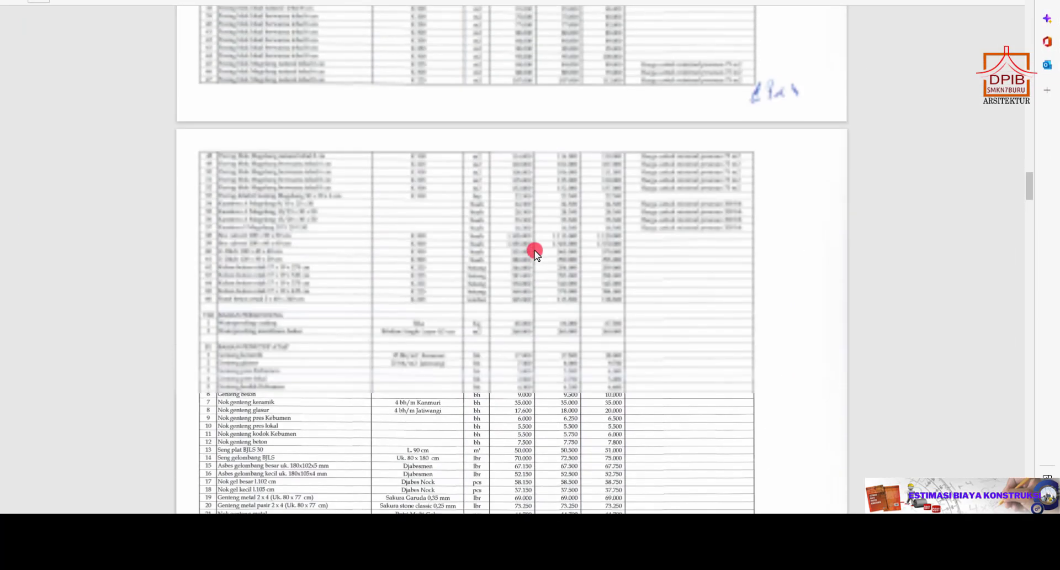
{"action": "scroll", "coordinate": [535, 253], "scroll_direction": "up", "scroll_amount": 10}
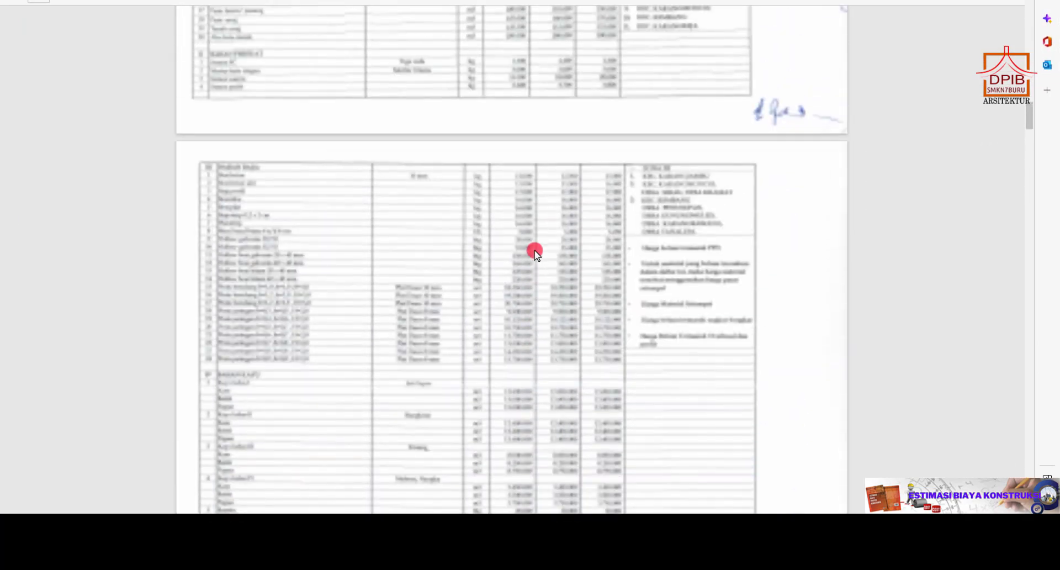
{"action": "scroll", "coordinate": [535, 252], "scroll_direction": "down", "scroll_amount": 15}
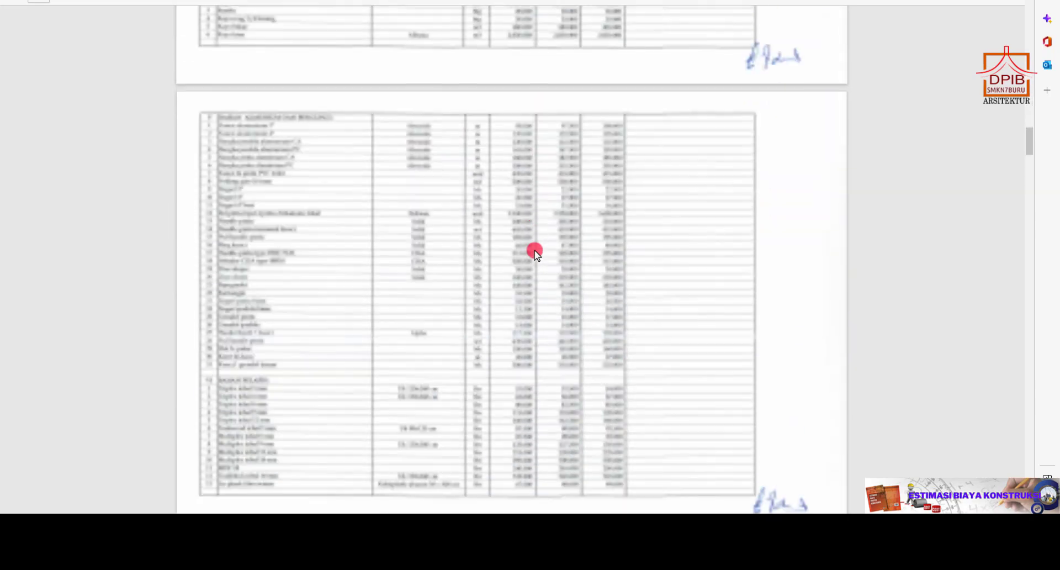
{"action": "scroll", "coordinate": [535, 253], "scroll_direction": "down", "scroll_amount": 15}
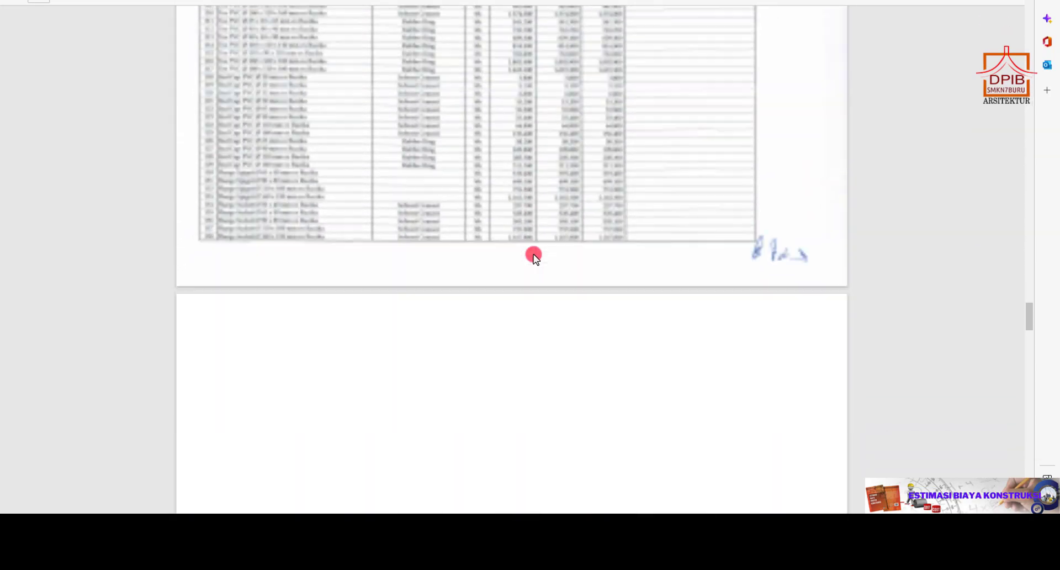
{"action": "scroll", "coordinate": [534, 257], "scroll_direction": "down", "scroll_amount": 15}
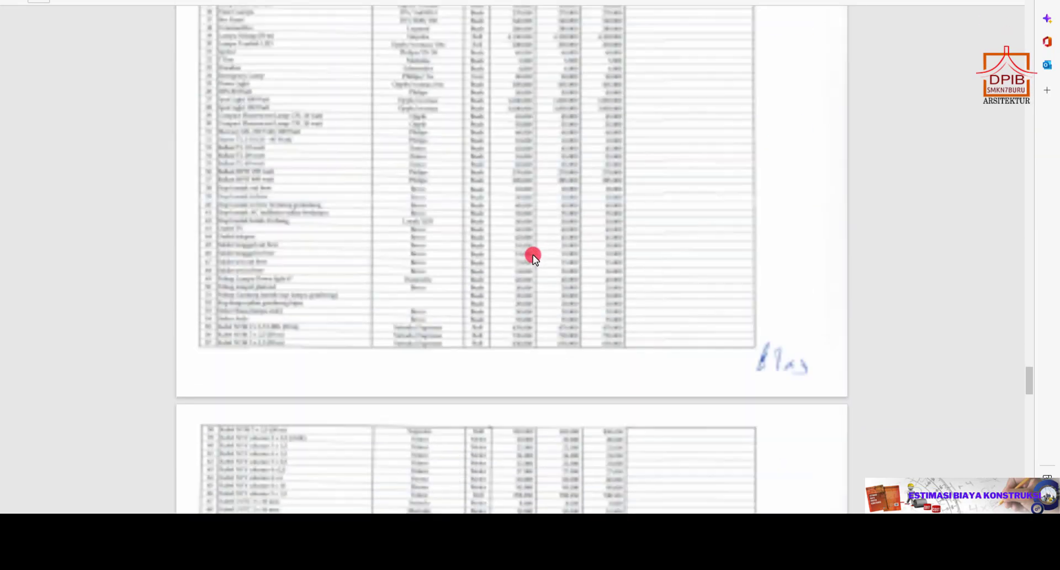
{"action": "scroll", "coordinate": [533, 258], "scroll_direction": "up", "scroll_amount": 2}
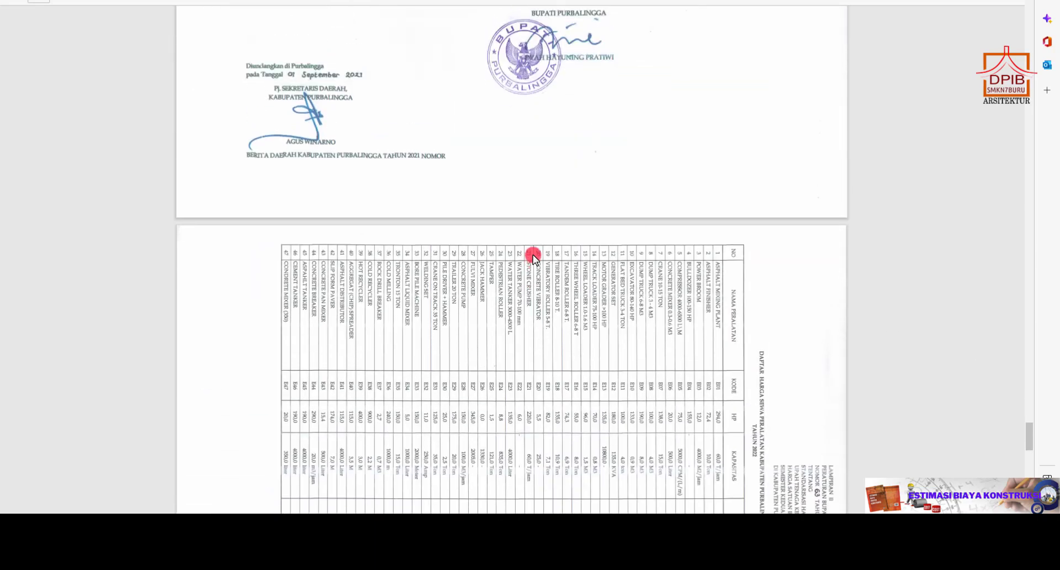
{"action": "scroll", "coordinate": [533, 257], "scroll_direction": "up", "scroll_amount": 8}
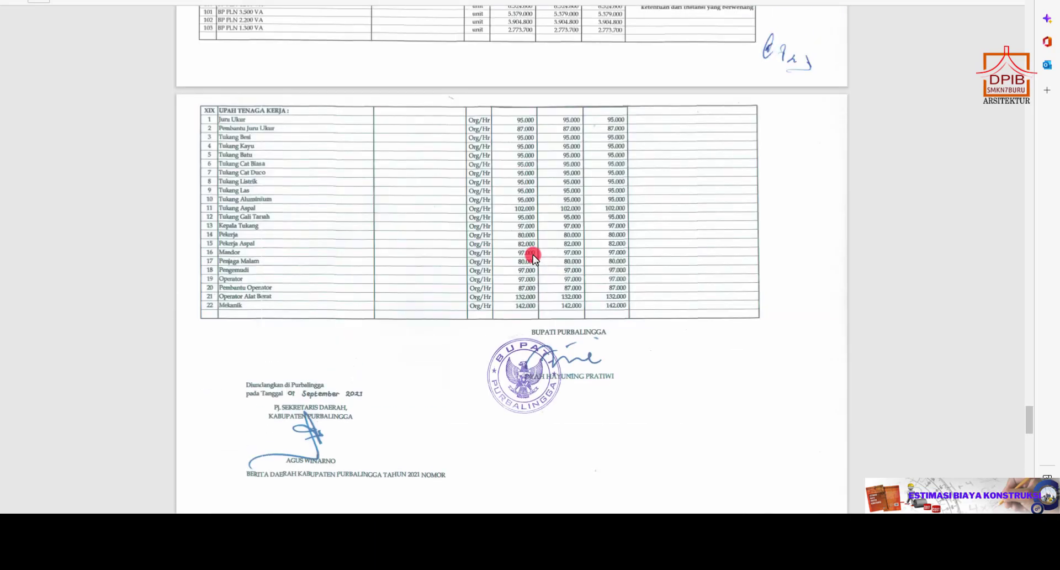
{"action": "scroll", "coordinate": [248, 223], "scroll_direction": "up", "scroll_amount": 3}
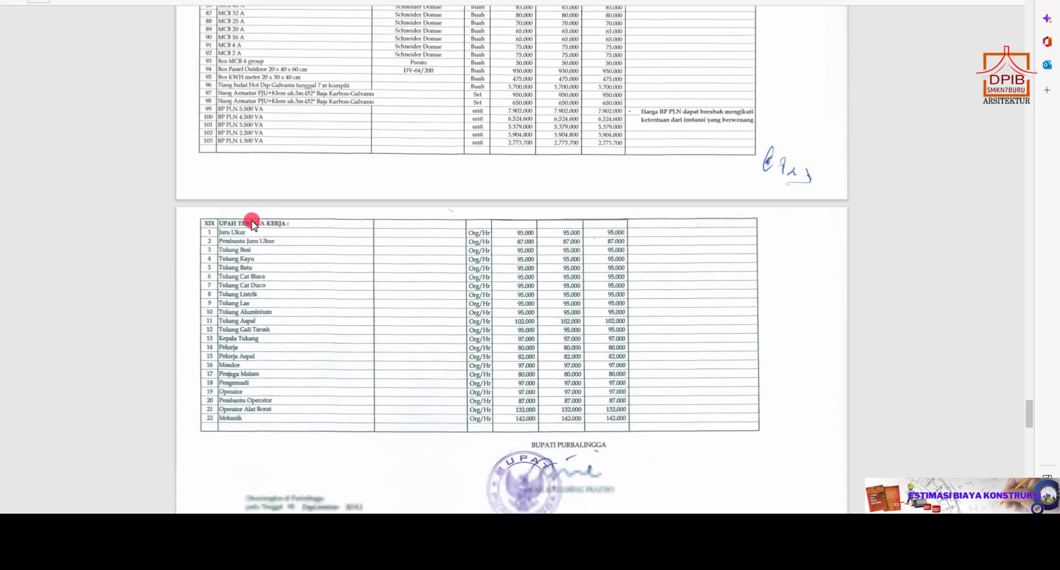
{"action": "scroll", "coordinate": [254, 287], "scroll_direction": "down", "scroll_amount": 1}
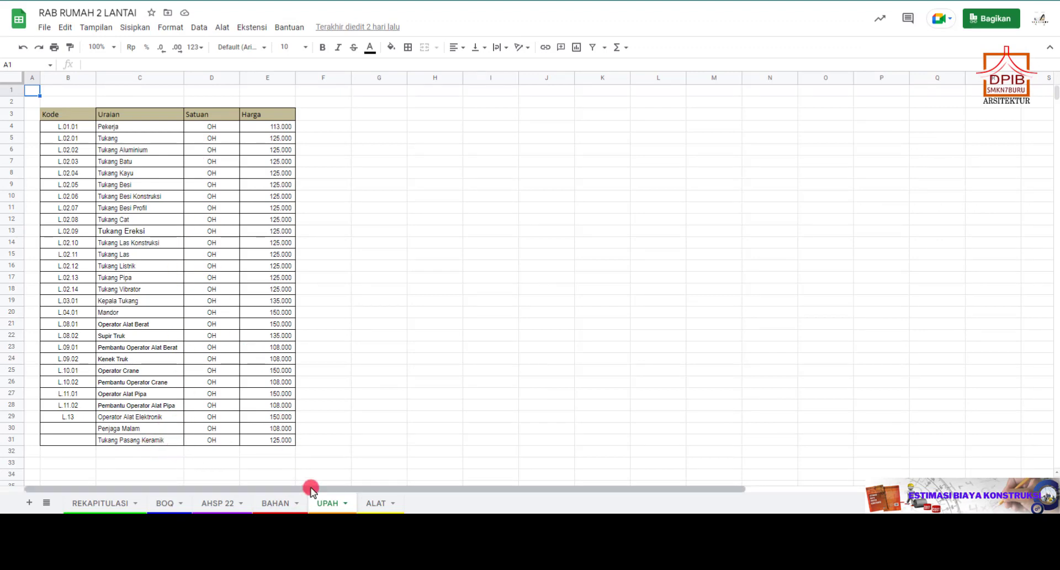
Return to the RAB RUMAH 2 LANTAI spreadsheet and review its BAHAN, UPAH and ALAT price sheets.
{"action": "left_click", "coordinate": [276, 503]}
{"action": "left_click", "coordinate": [323, 503]}
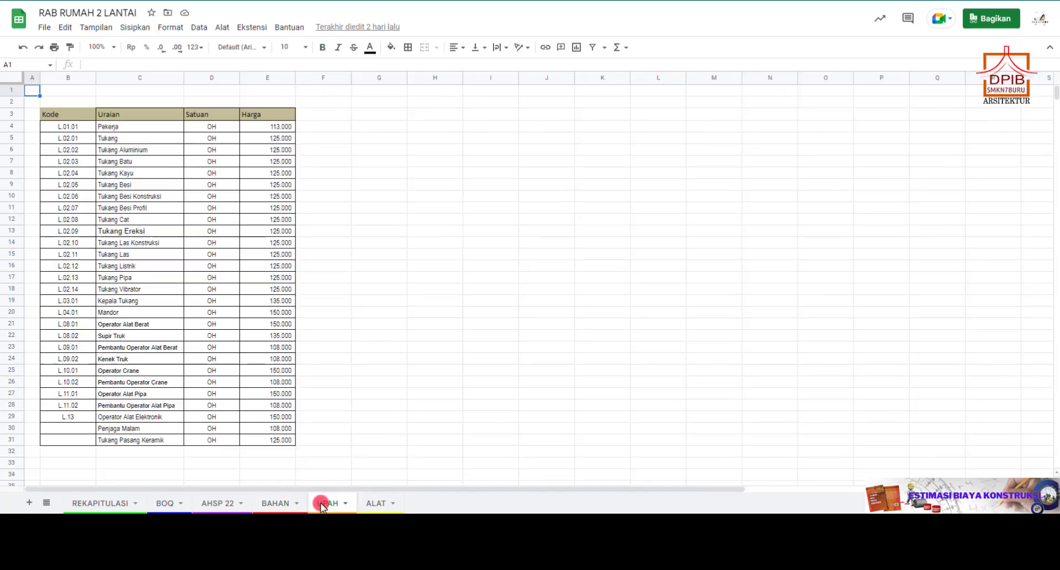
{"action": "left_click", "coordinate": [371, 502]}
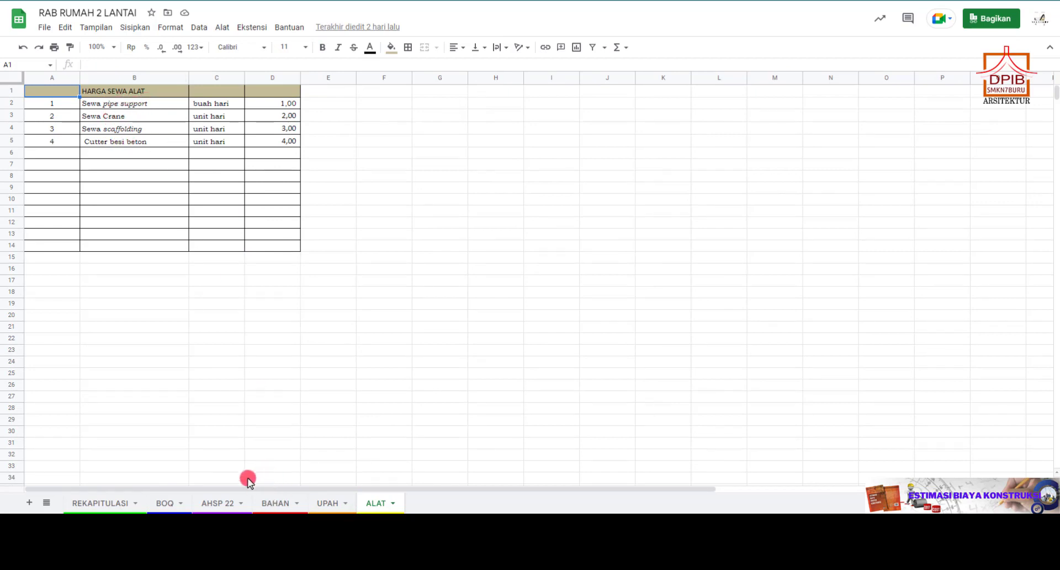
In the BOQ sheet, link the unit price of 1.1.2. Pemasangan bowplank/ Pengukuran to 'AHSP 22'!H21, and inspect that row's total and quantity cells.
{"action": "left_click", "coordinate": [168, 503]}
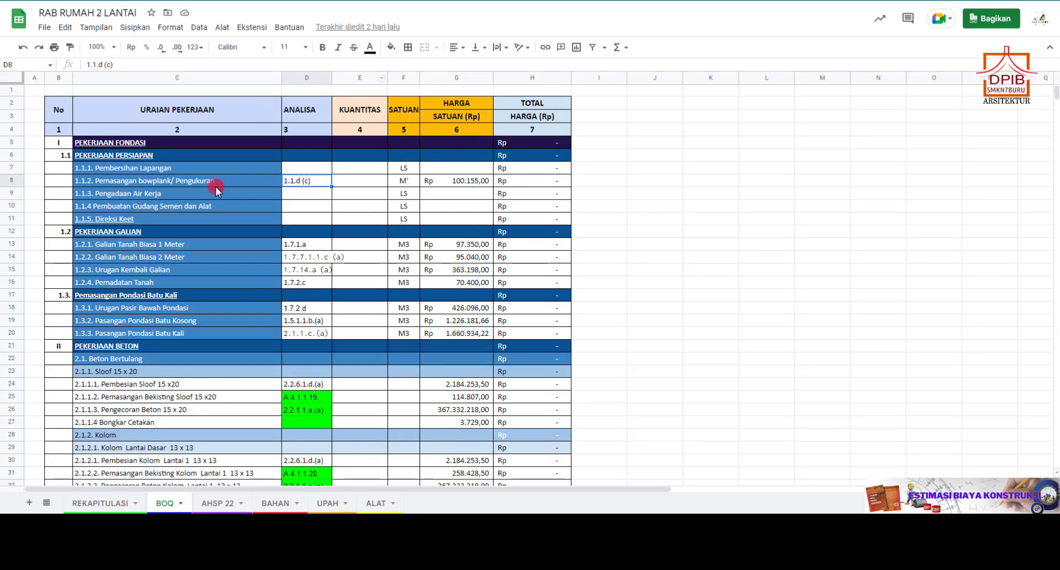
{"action": "left_click", "coordinate": [449, 183]}
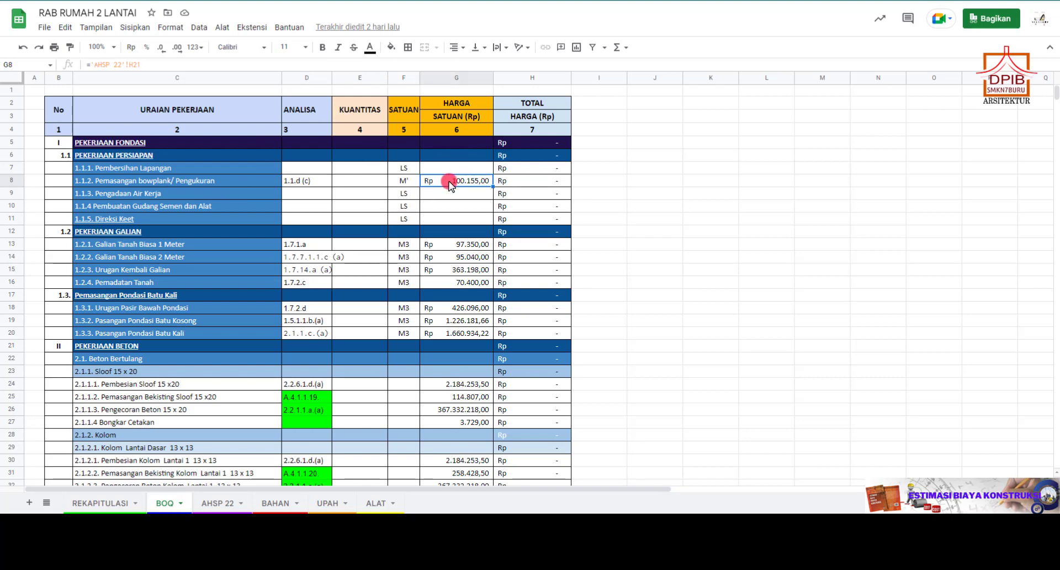
{"action": "type", "text": "+"}
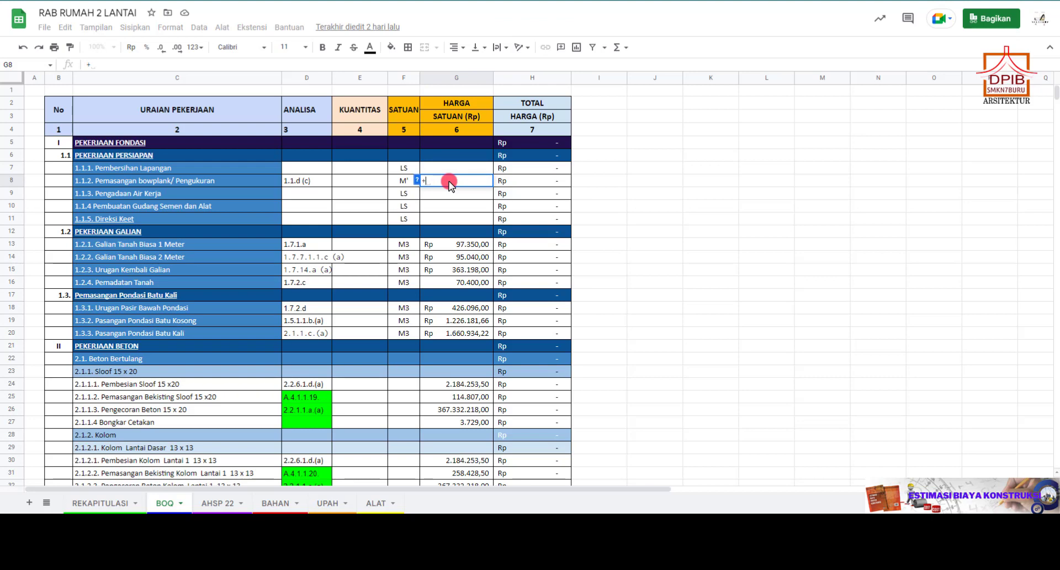
{"action": "left_click", "coordinate": [210, 502]}
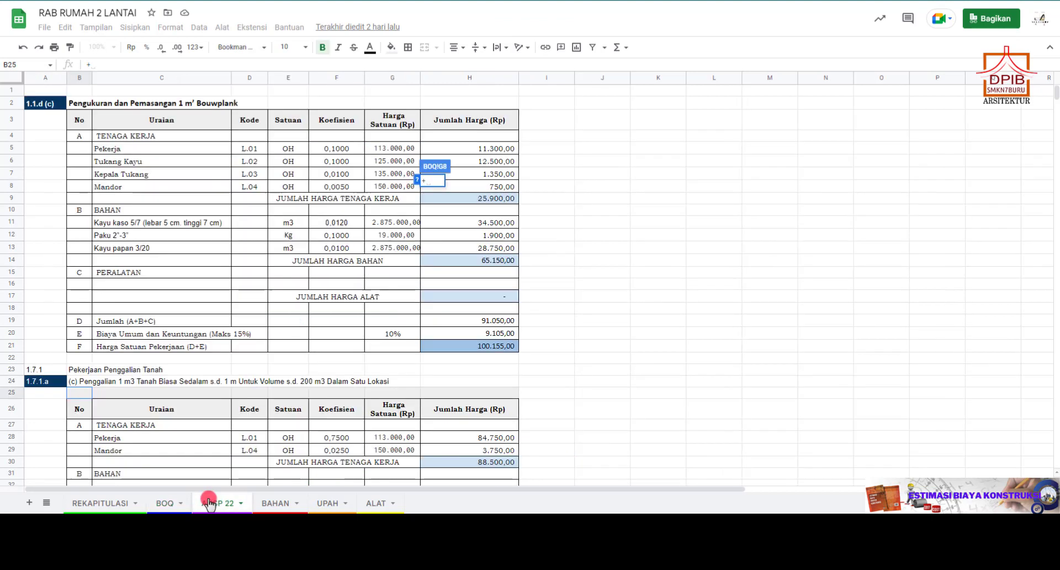
{"action": "left_click", "coordinate": [447, 351]}
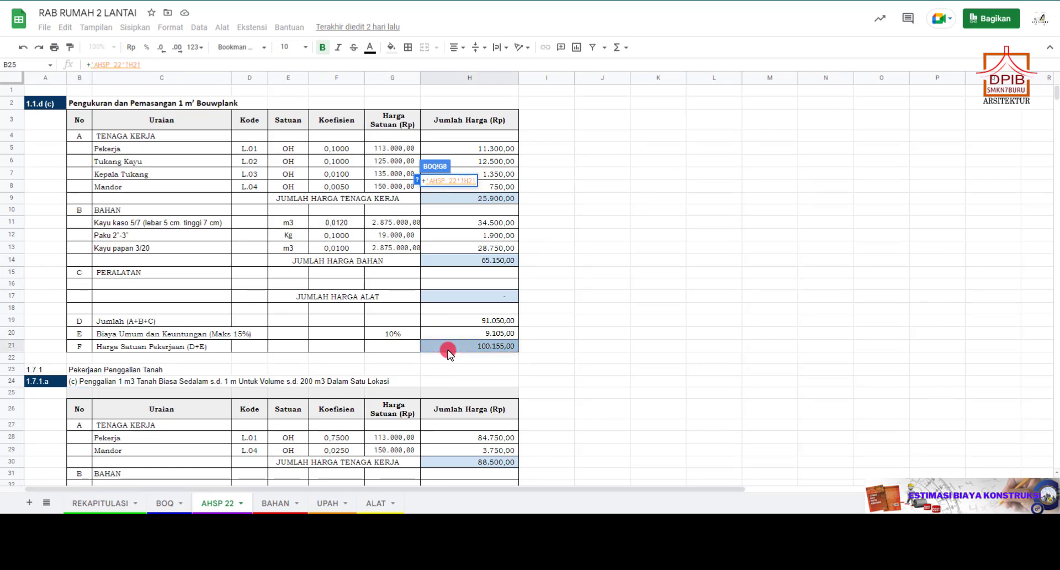
{"action": "key", "text": "Return"}
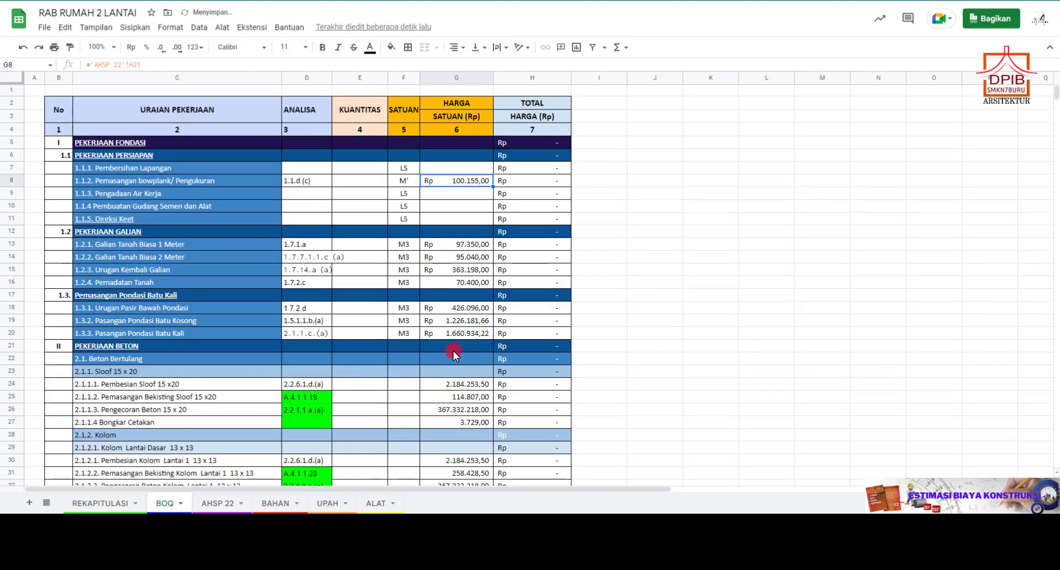
{"action": "left_click", "coordinate": [532, 186]}
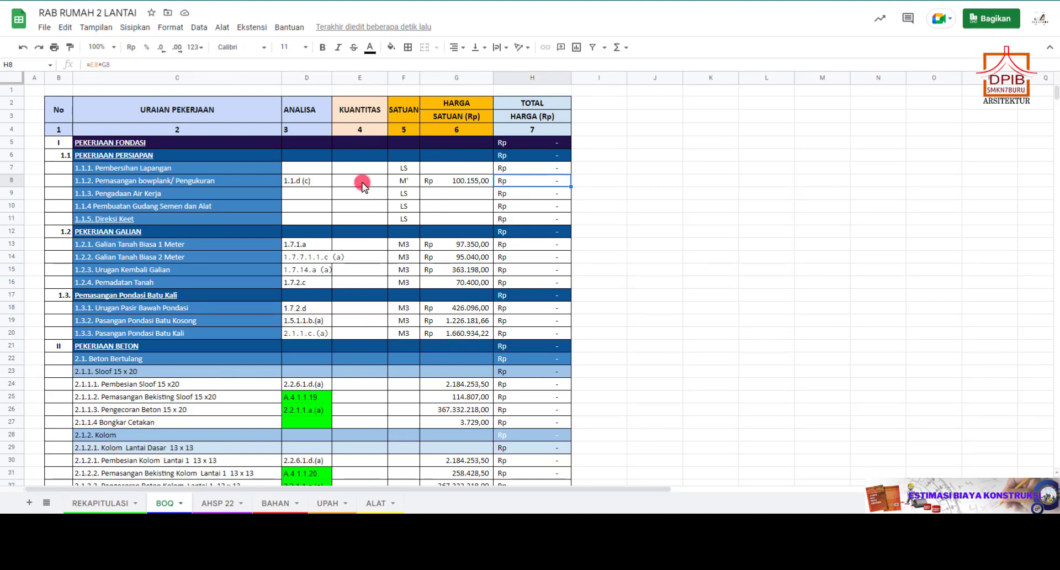
{"action": "left_click", "coordinate": [363, 184]}
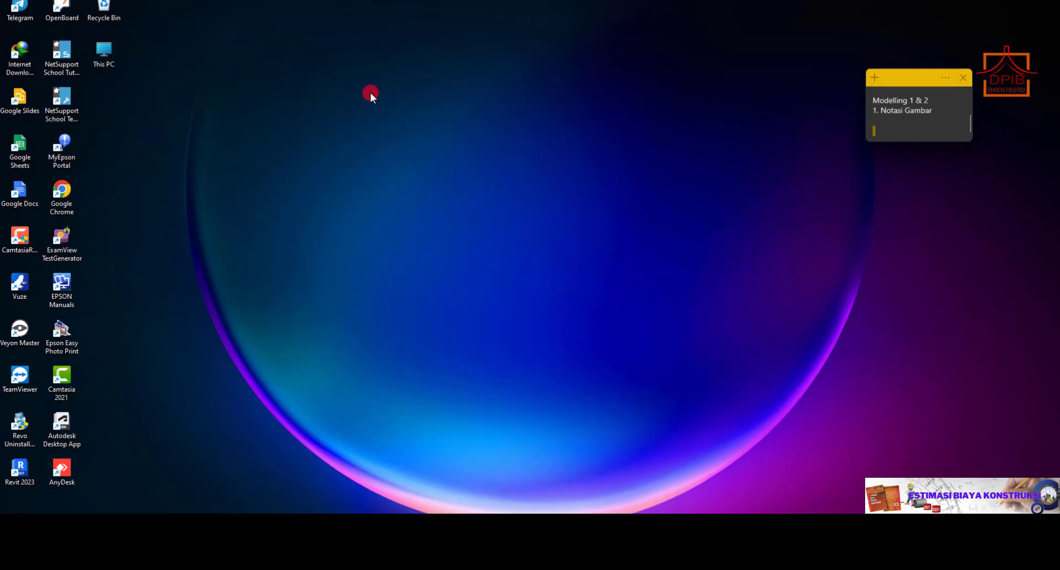
Launch Revit 2023, open the Rumah 2 Lantai ukk model and show its structural plan 1. DENAH KUSEN LT. DASAR.
{"action": "double_click", "coordinate": [20, 469]}
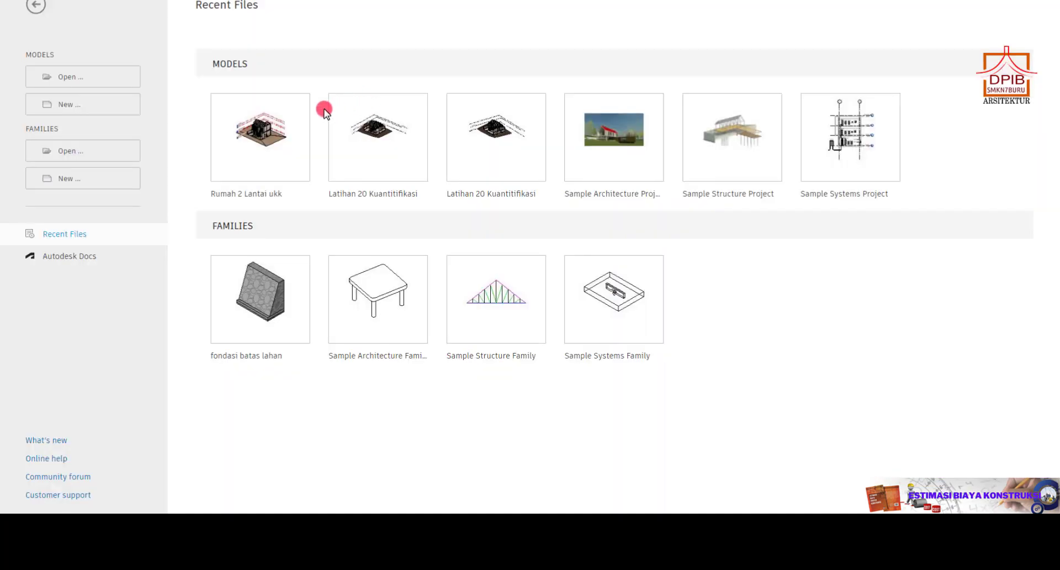
{"action": "left_click", "coordinate": [271, 118]}
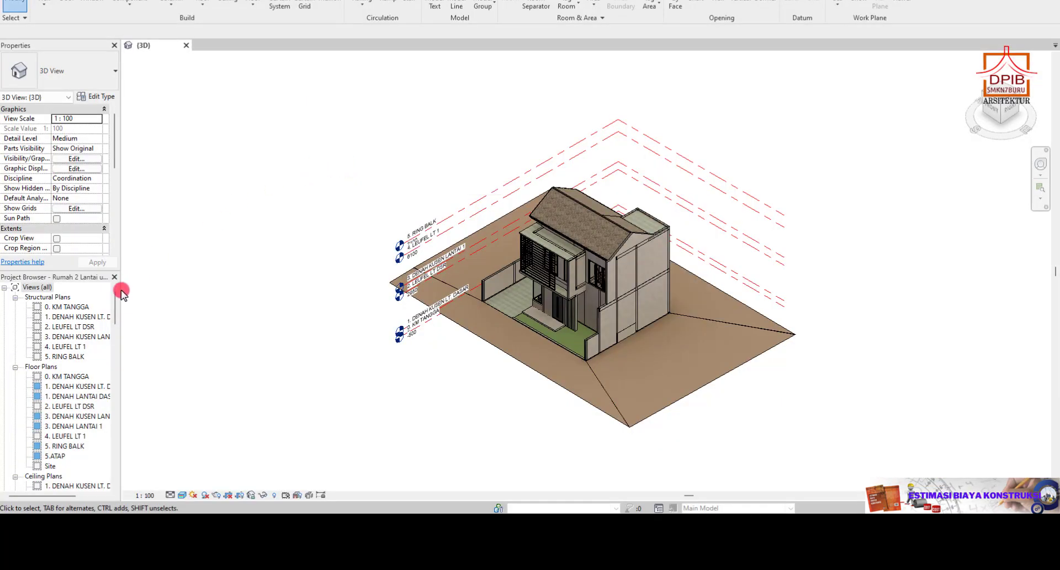
{"action": "double_click", "coordinate": [81, 318]}
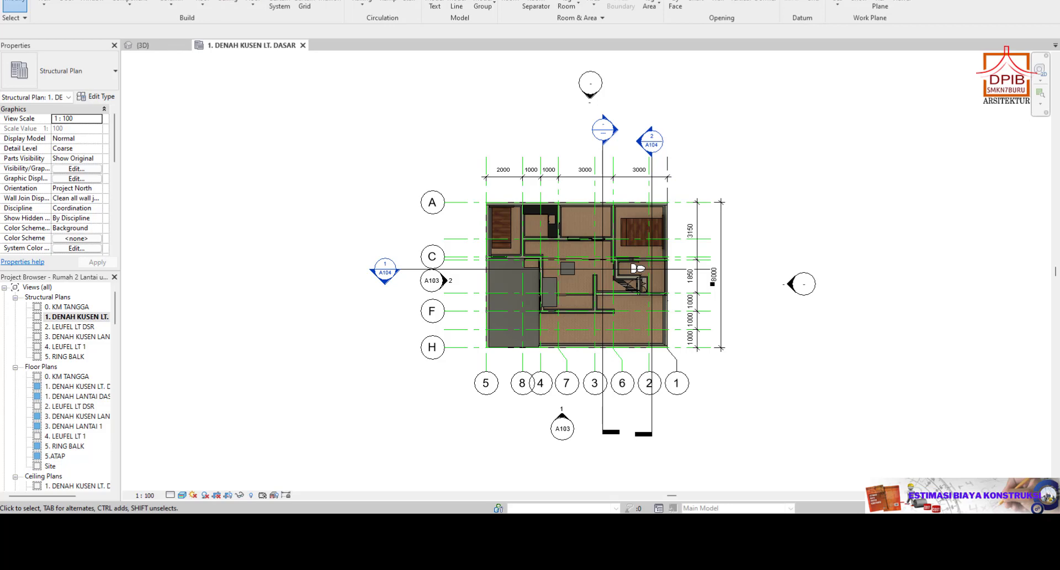
Dimension the overall distance between grids 5 and 1, placing it above the existing dimension chain, and end the command.
{"action": "key", "text": "d"}
{"action": "key", "text": "i"}
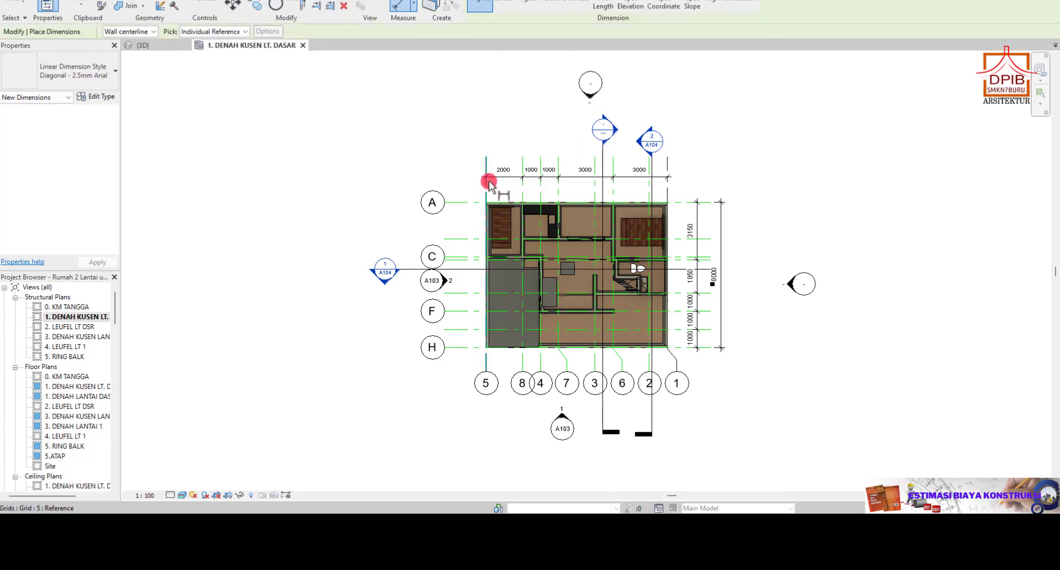
{"action": "left_click", "coordinate": [488, 169]}
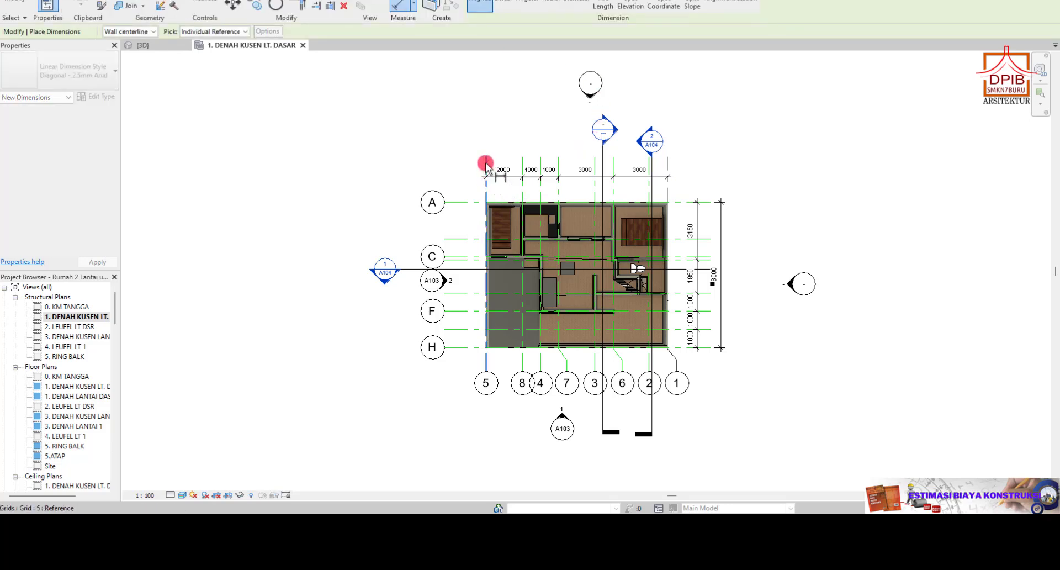
{"action": "left_click", "coordinate": [669, 164]}
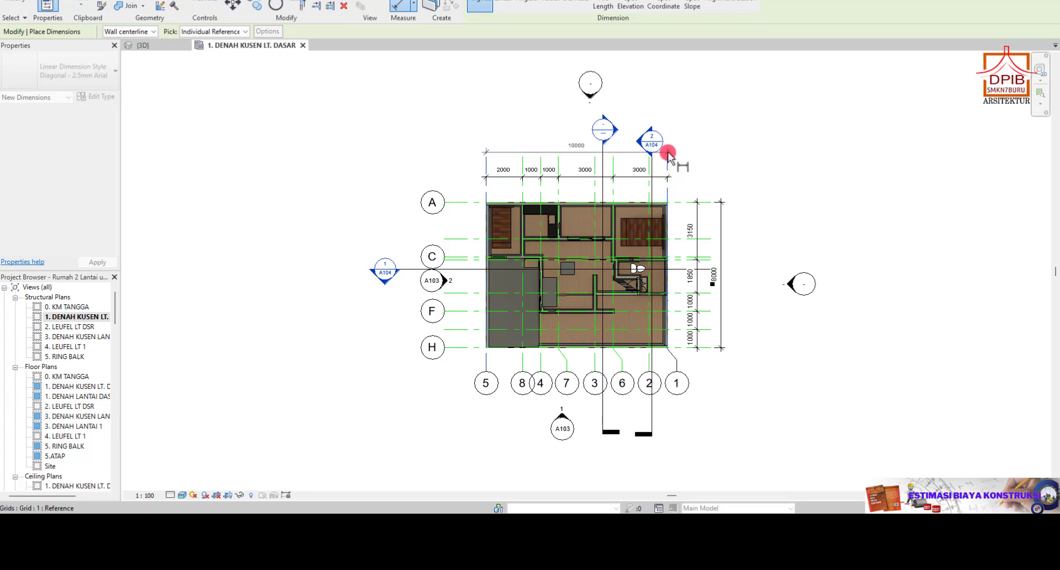
{"action": "left_click", "coordinate": [740, 146]}
{"action": "right_click", "coordinate": [742, 149]}
{"action": "right_click", "coordinate": [764, 156]}
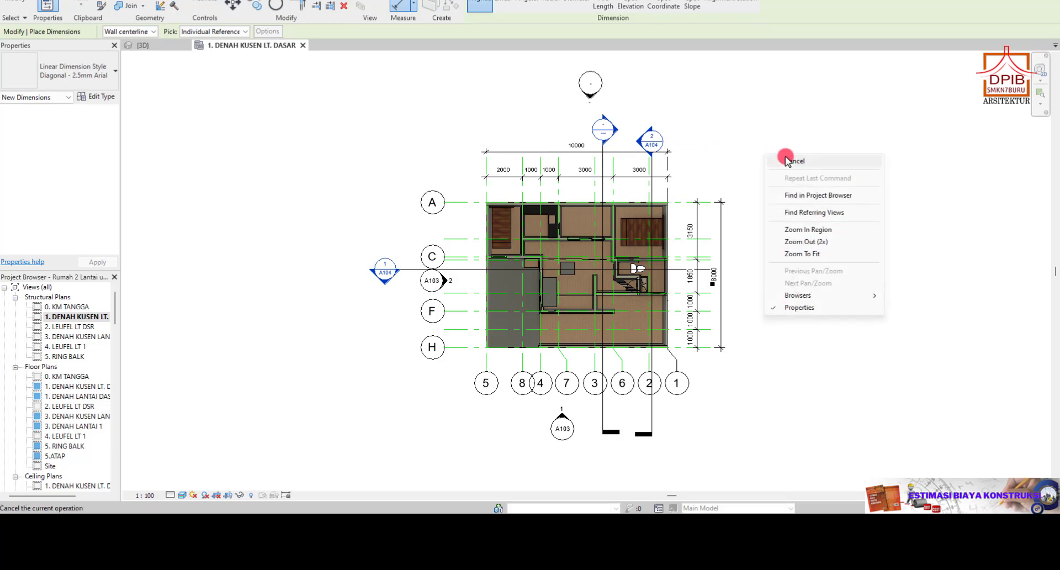
{"action": "left_click", "coordinate": [778, 161]}
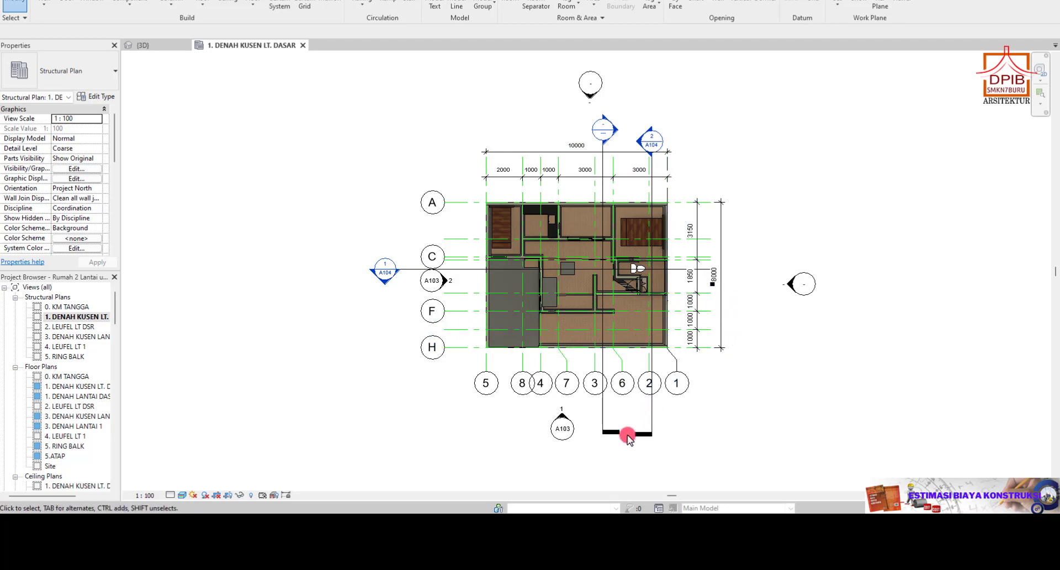
Switch back to the BOQ spreadsheet and enter 36 as the quantity for 1.1.2. Pemasangan bowplank/ Pengukuran.
{"action": "mouse_move", "coordinate": [644, 510]}
{"action": "left_click", "coordinate": [634, 461]}
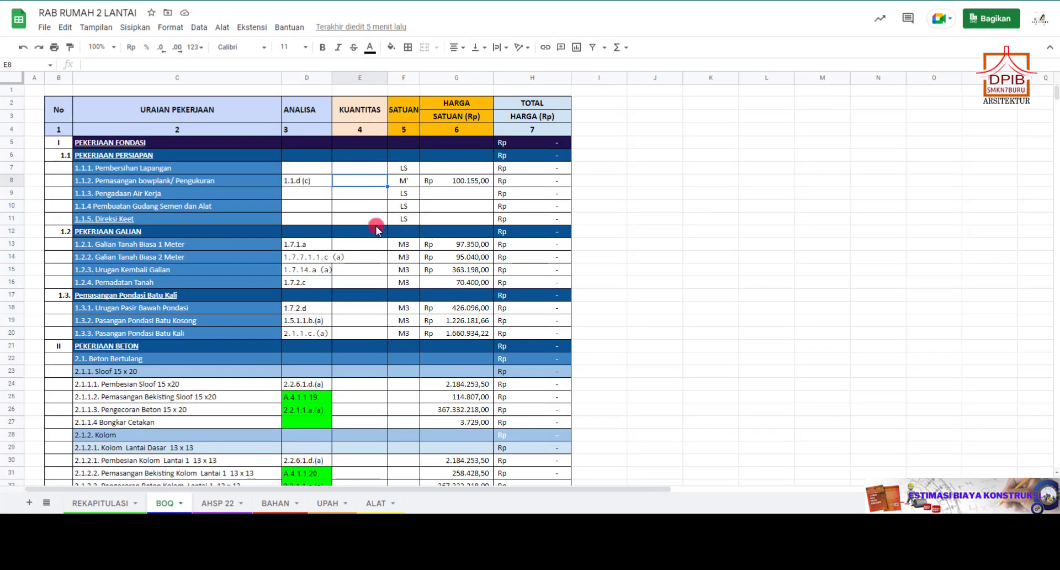
{"action": "type", "text": "36"}
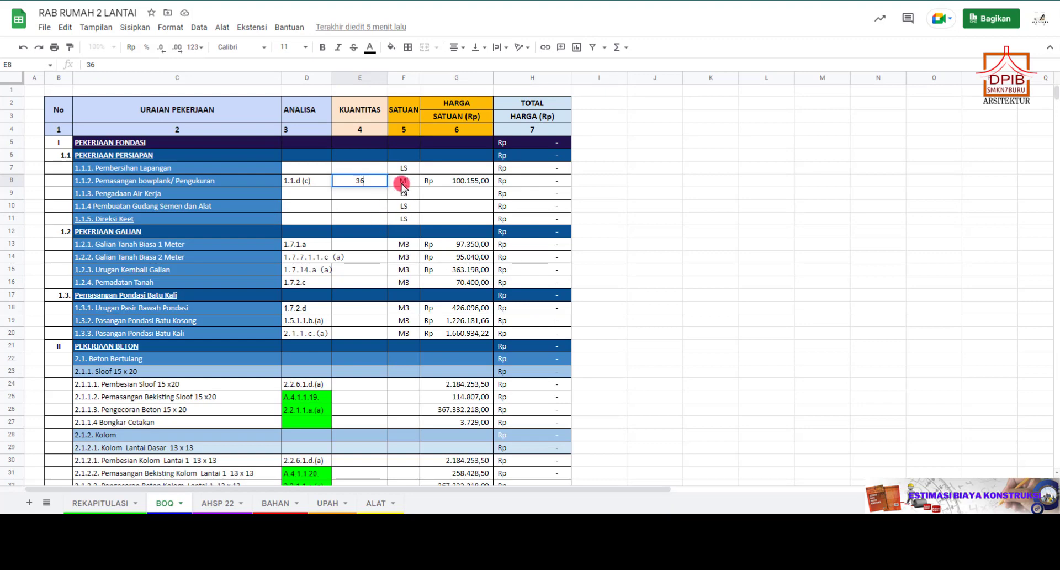
{"action": "left_click", "coordinate": [402, 184]}
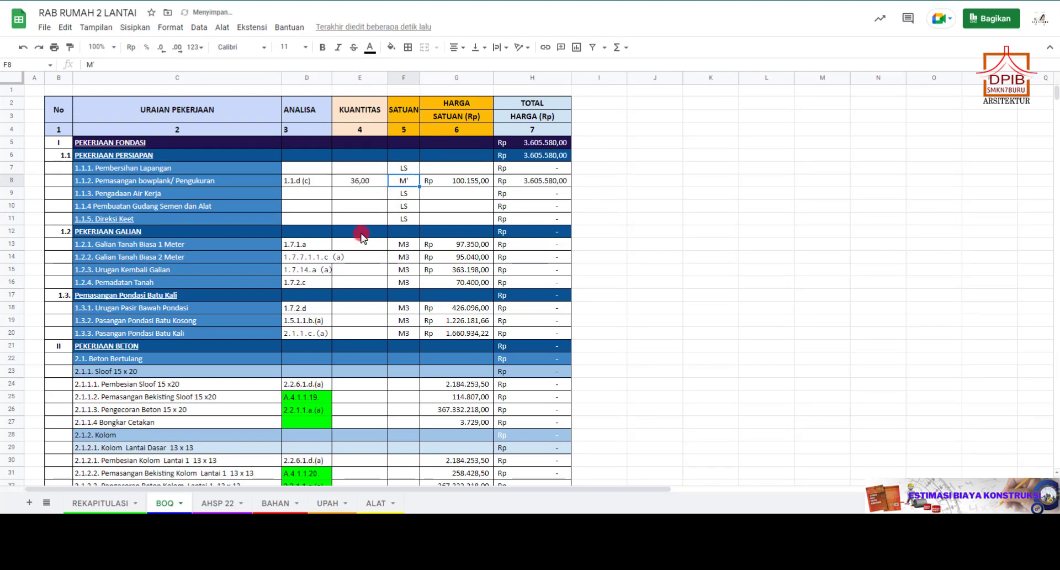
Set the unit price of 1.1.1. Pembersihan Lapangan to 500000.
{"action": "left_click", "coordinate": [363, 171]}
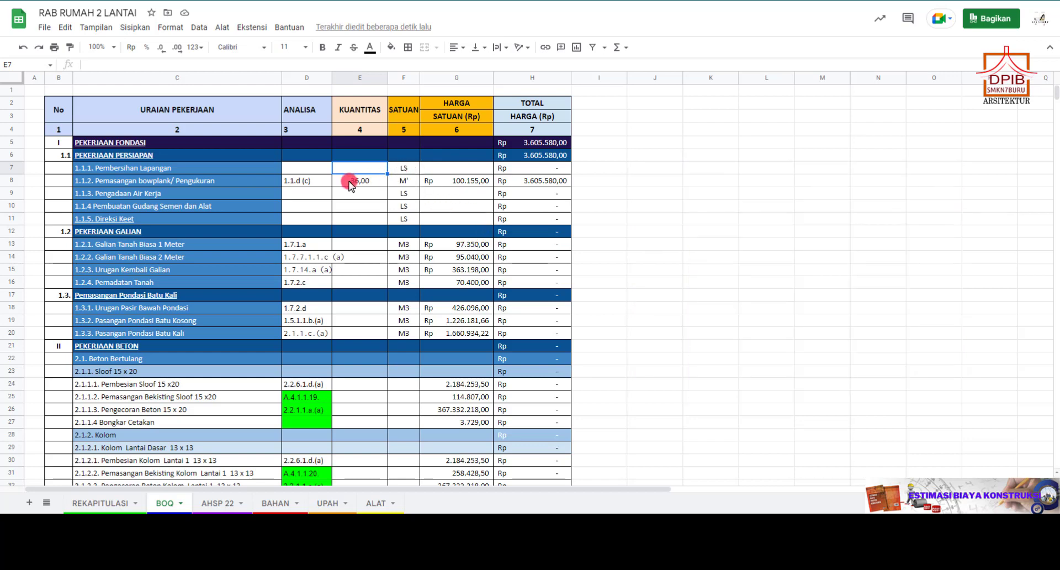
{"action": "left_click", "coordinate": [452, 168]}
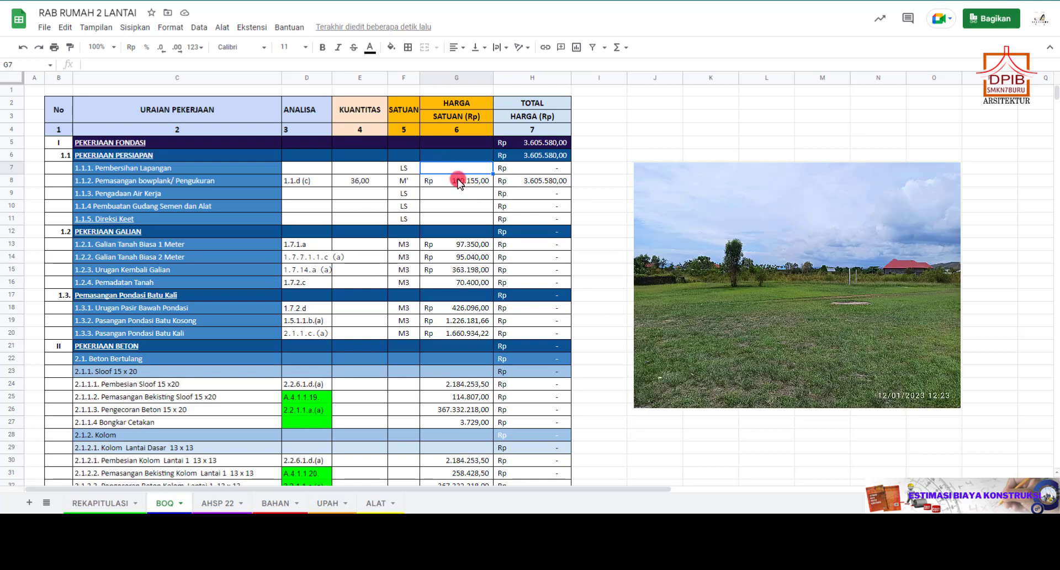
{"action": "type", "text": "500000"}
{"action": "key", "text": "Return"}
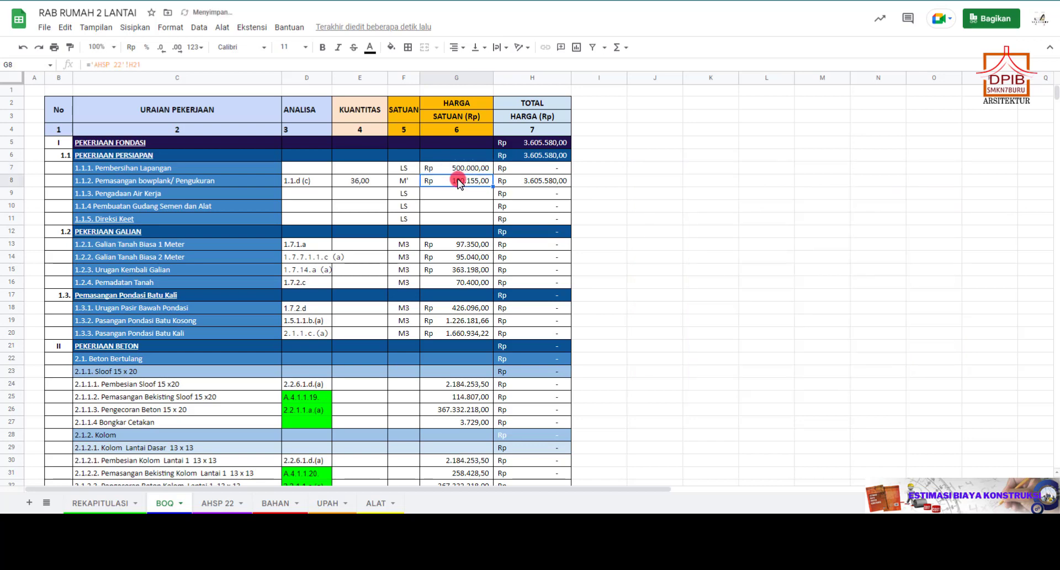
{"action": "left_click", "coordinate": [514, 168]}
{"action": "type", "text": "+"}
{"action": "left_click", "coordinate": [470, 167]}
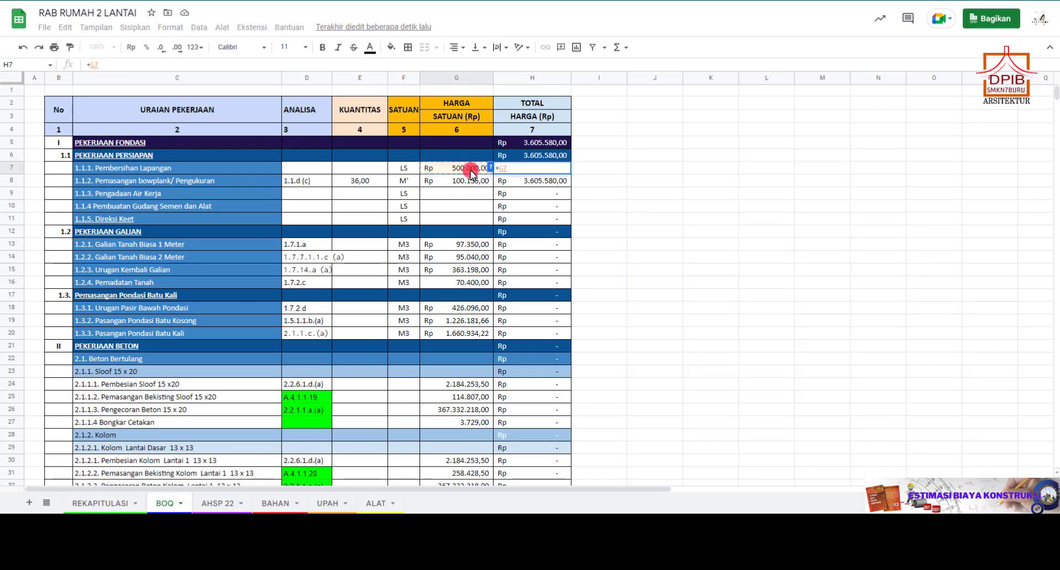
{"action": "key", "text": "BackSpace"}
{"action": "key", "text": "BackSpace"}
{"action": "key", "text": "BackSpace"}
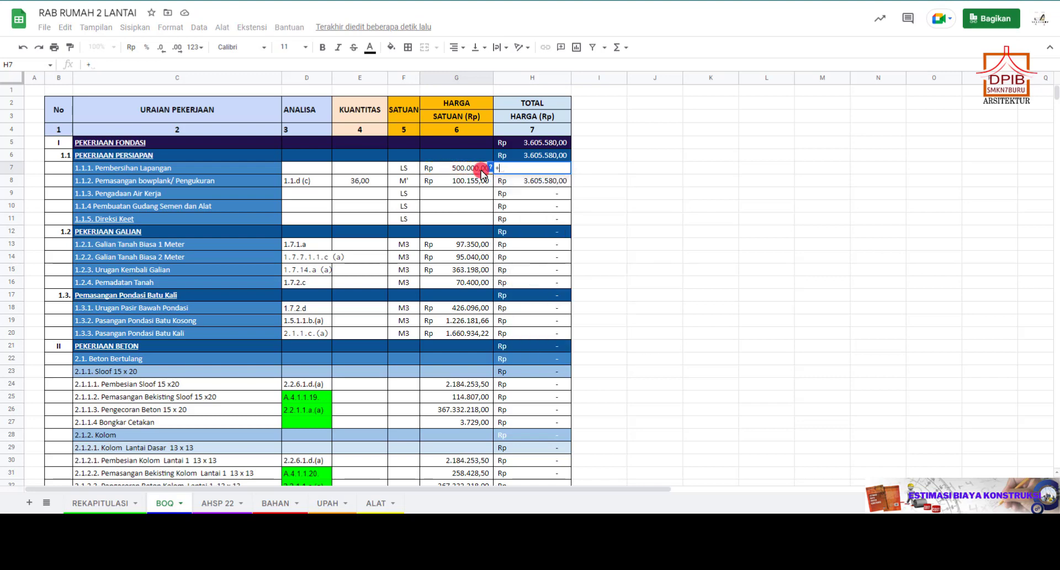
Copy the total formula from 1.1.2. Pemasangan bowplank up to 1.1.1. Pembersihan Lapangan and enter 1 as that item's quantity.
{"action": "left_click", "coordinate": [538, 181]}
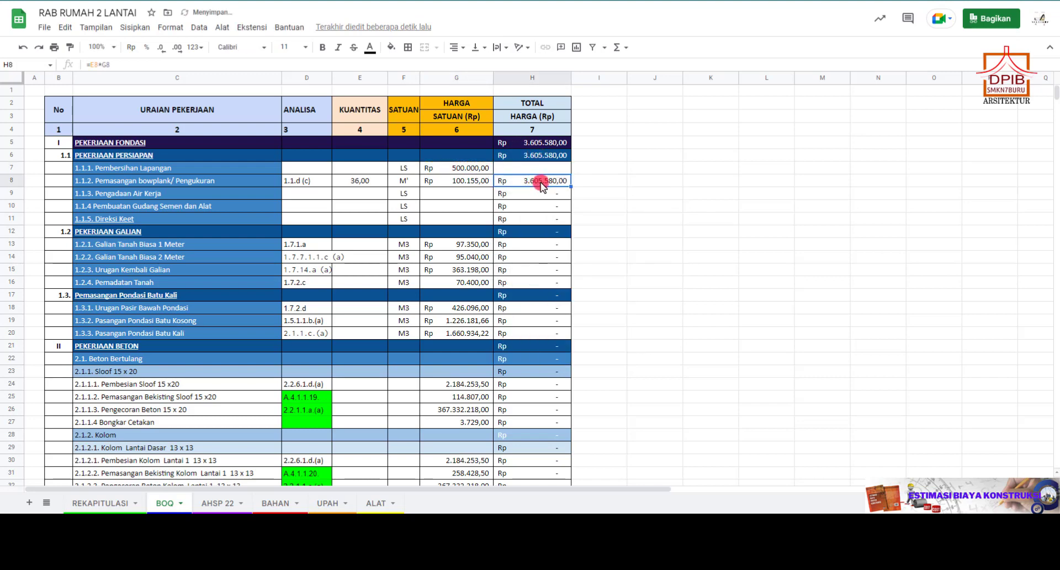
{"action": "left_click_drag", "start_coordinate": [571, 186], "coordinate": [570, 164]}
{"action": "left_click", "coordinate": [344, 168]}
{"action": "type", "text": "1"}
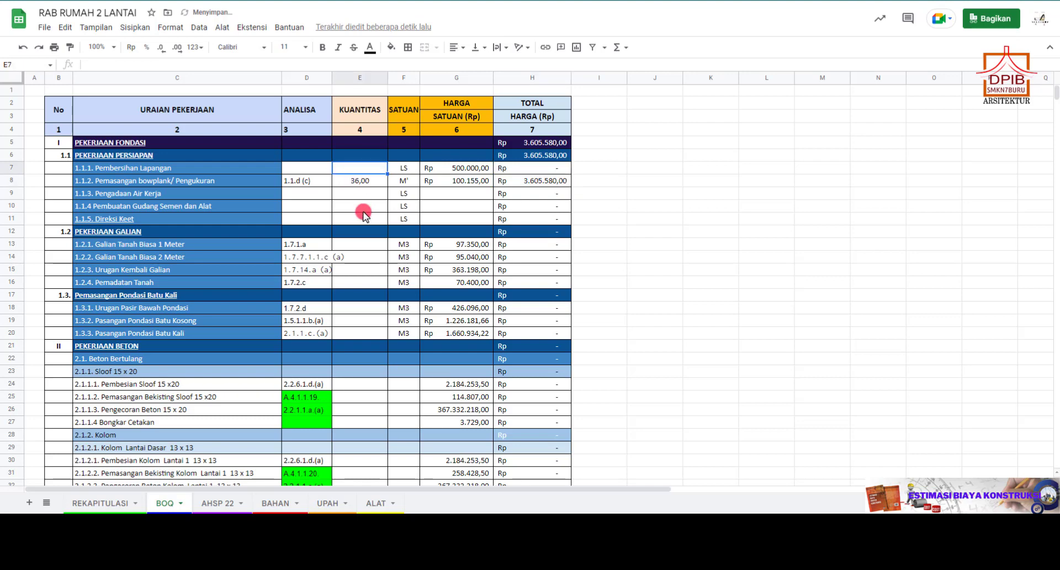
{"action": "left_click", "coordinate": [368, 222]}
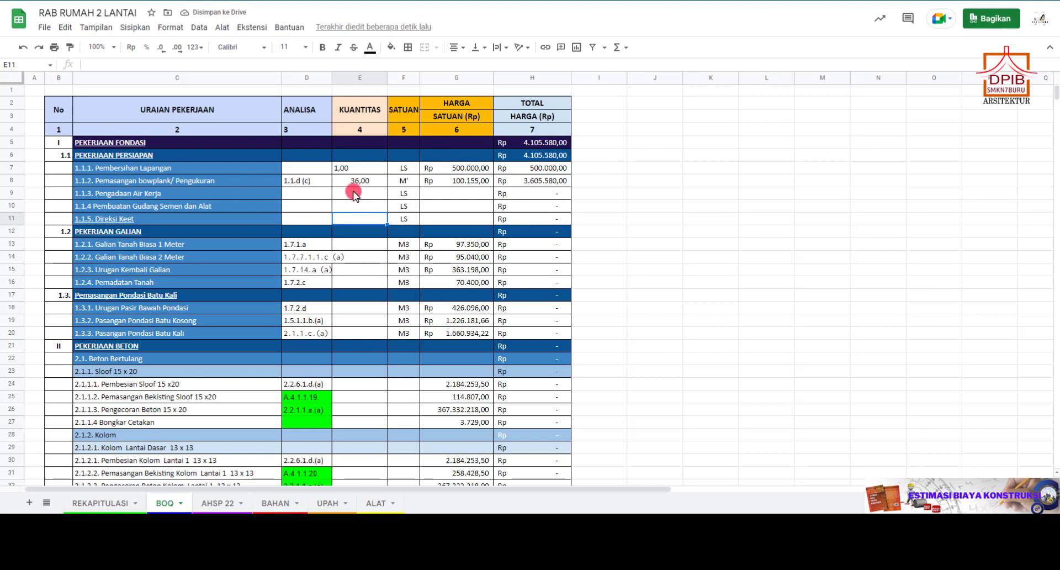
Centre the quantity of 1.1.1. Pembersihan Lapangan horizontally in its cell.
{"action": "left_click", "coordinate": [361, 169]}
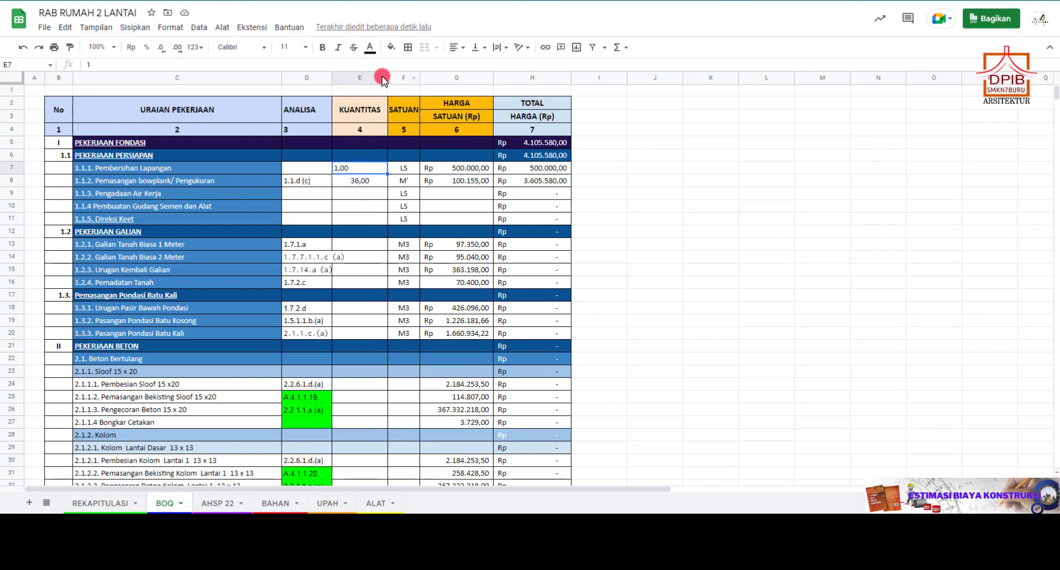
{"action": "left_click", "coordinate": [462, 55]}
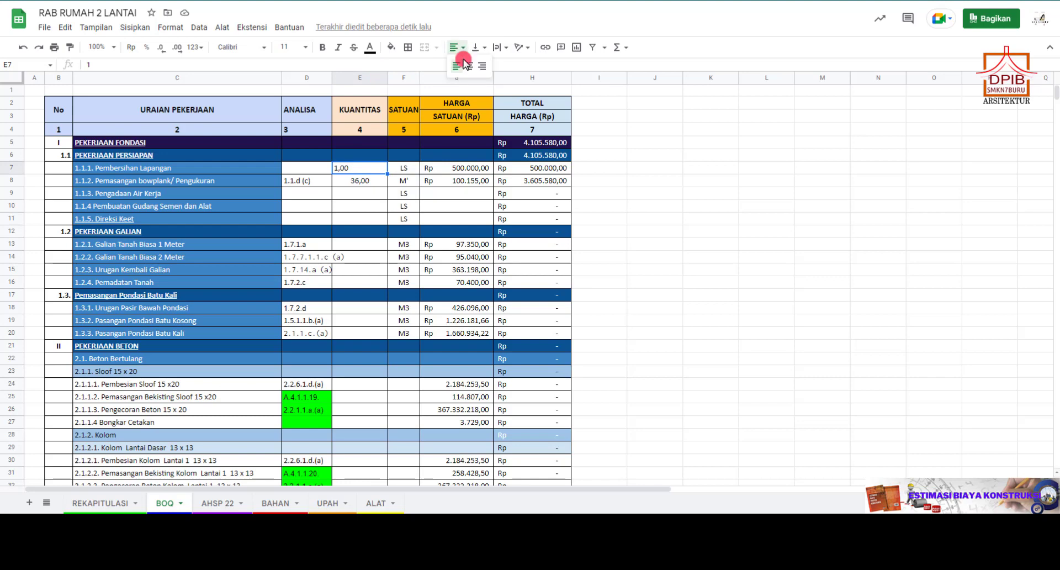
{"action": "left_click", "coordinate": [469, 69]}
Enter 1 as the quantity for 1.1.3. Pengadaan Air Kerja.
{"action": "left_click", "coordinate": [359, 193]}
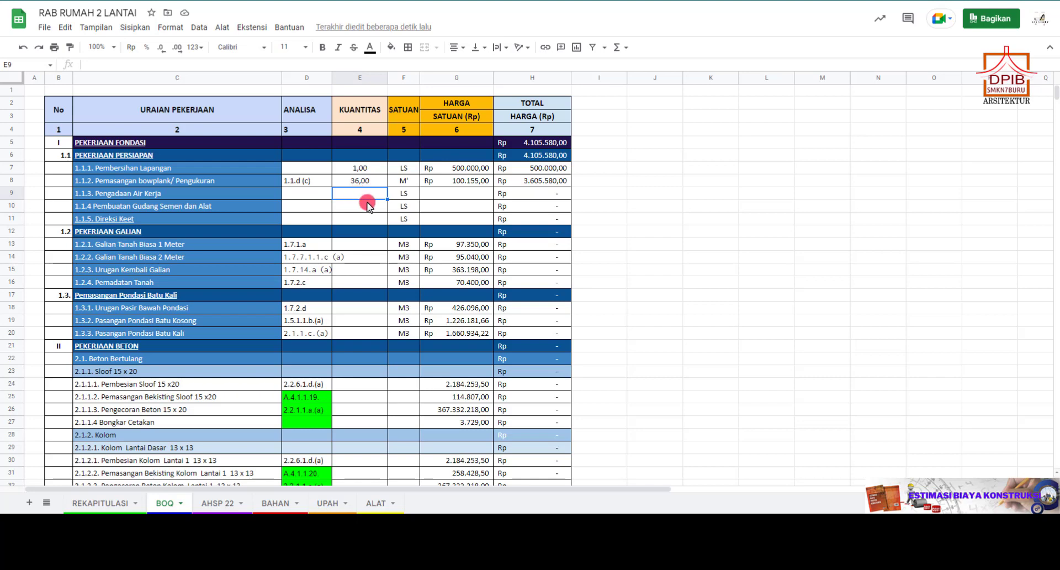
{"action": "type", "text": "1"}
{"action": "left_click", "coordinate": [437, 196]}
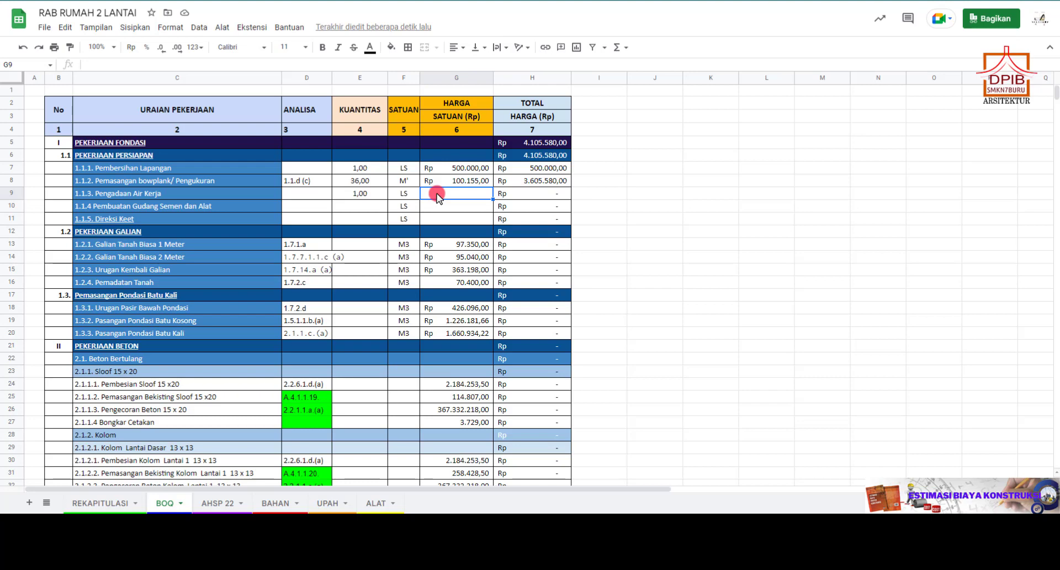
Calculate the water supply cost in cell J9 beside the table with the formula =30000*20.
{"action": "left_click", "coordinate": [647, 193]}
{"action": "type", "text": "="}
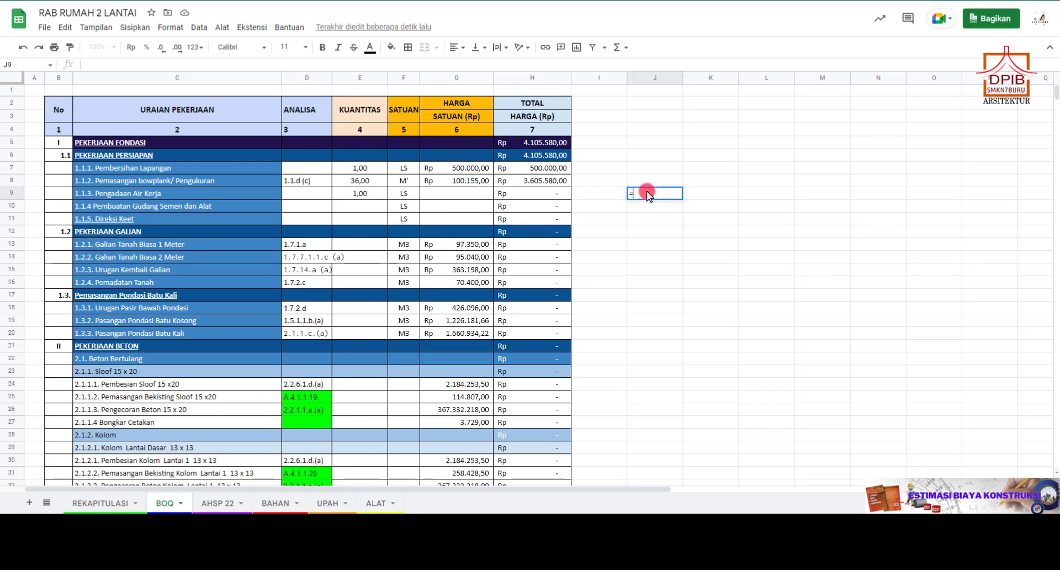
{"action": "type", "text": "30000*"}
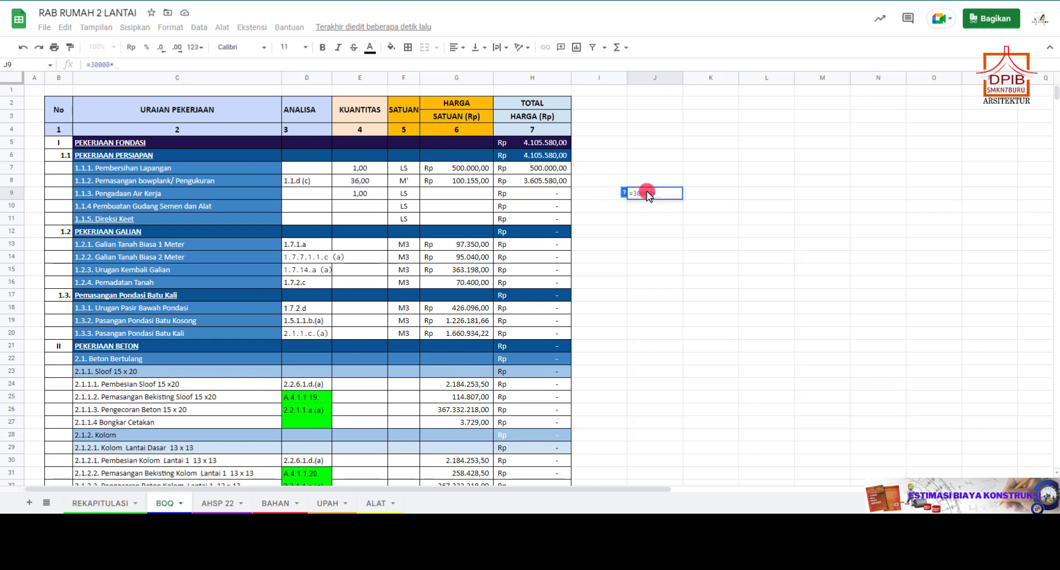
{"action": "type", "text": "20"}
{"action": "key", "text": "Return"}
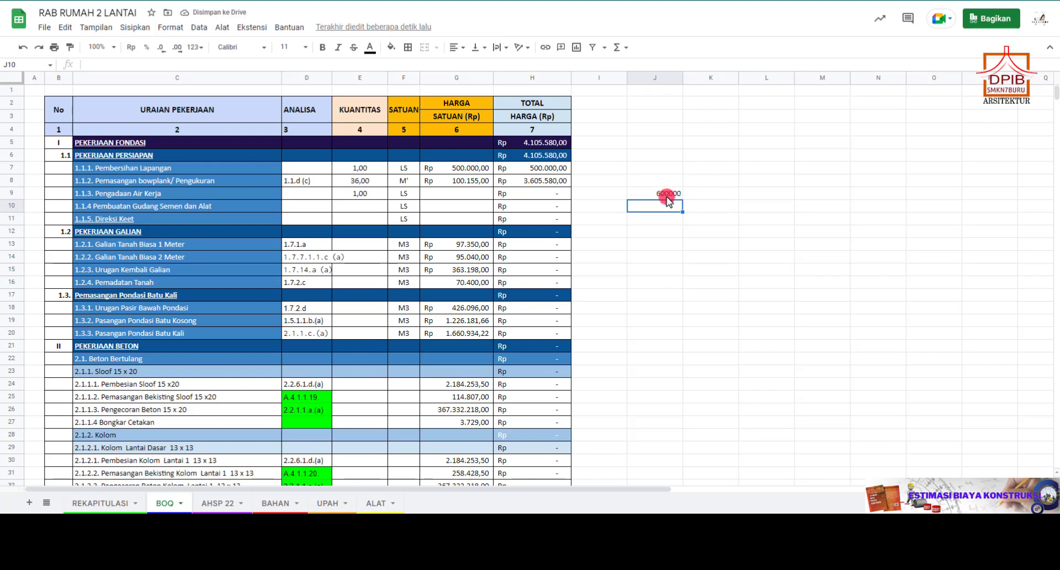
Set the unit price of 1.1.3. Pengadaan Air Kerja to 600000.
{"action": "left_click", "coordinate": [477, 190]}
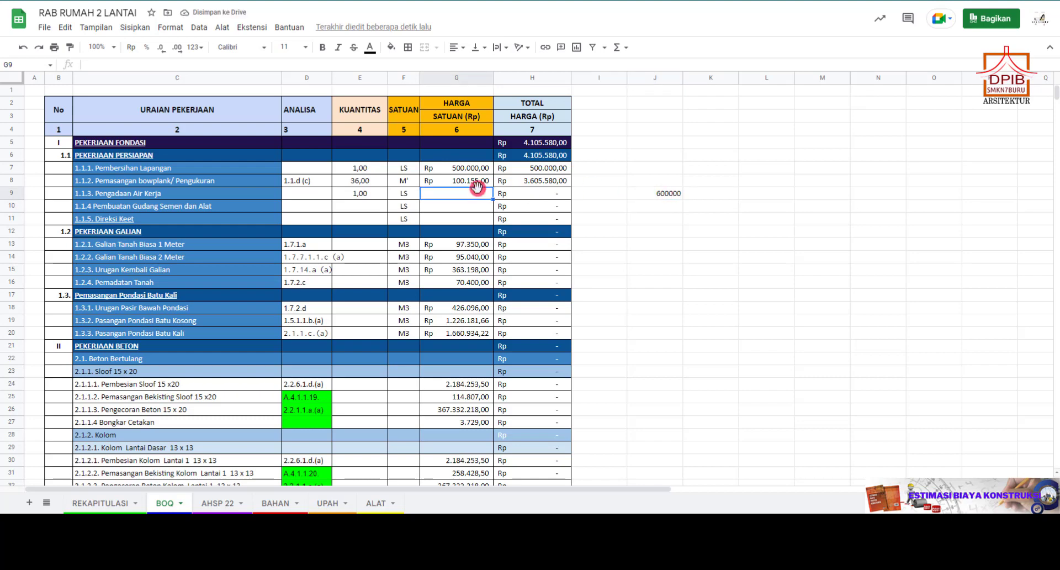
{"action": "type", "text": "600000"}
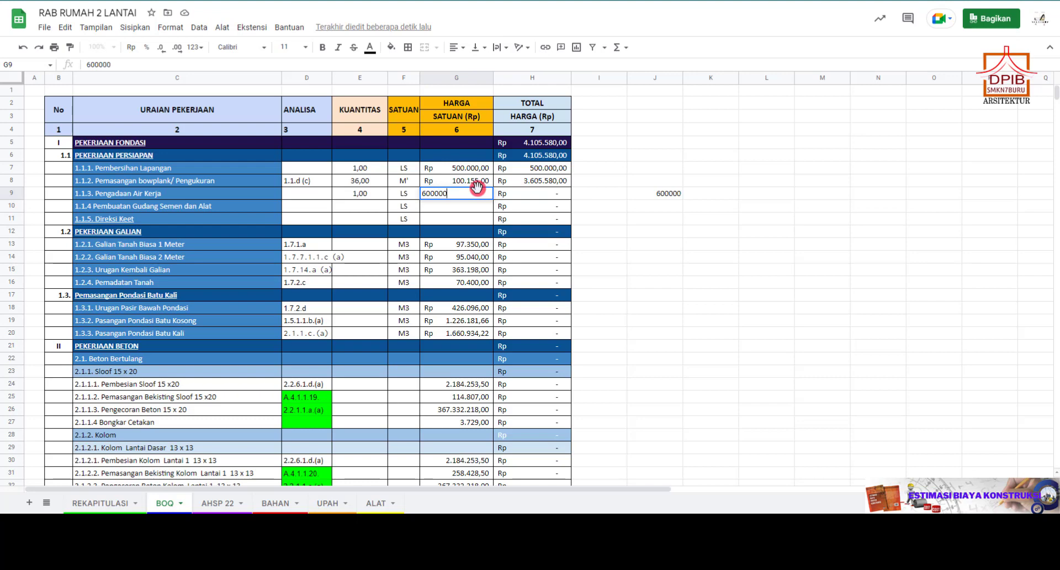
{"action": "key", "text": "Return"}
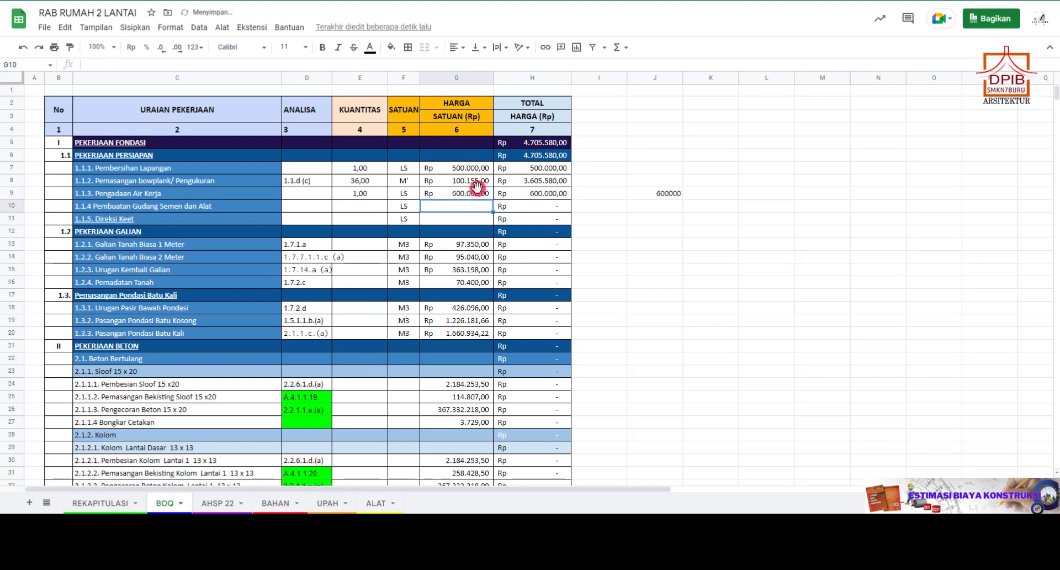
Enter quantity 1 and unit price 2000000 for 1.1.4 Pembuatan Gudang Semen dan Alat.
{"action": "left_click", "coordinate": [361, 206]}
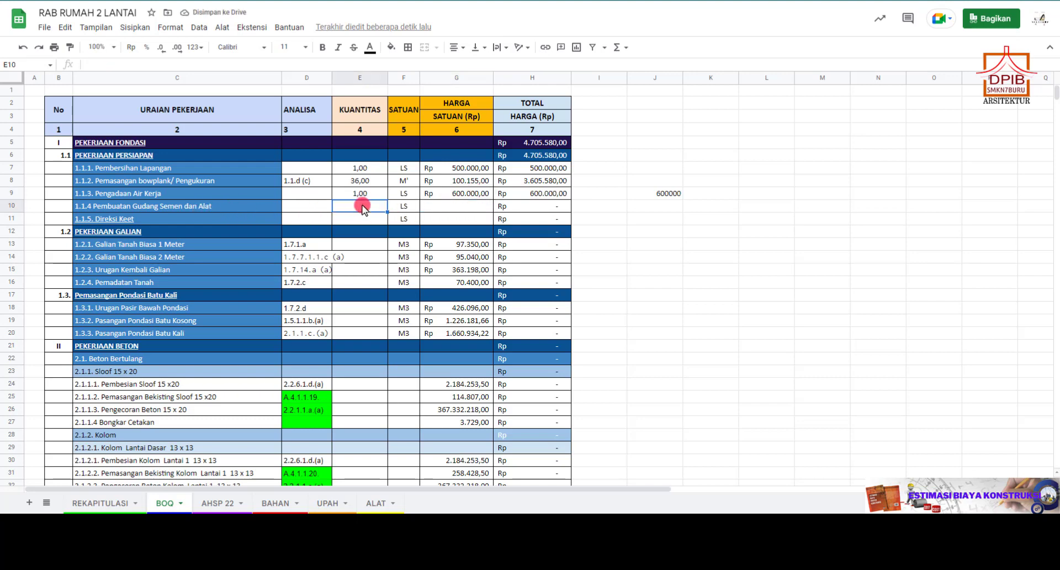
{"action": "type", "text": "1"}
{"action": "left_click", "coordinate": [442, 207]}
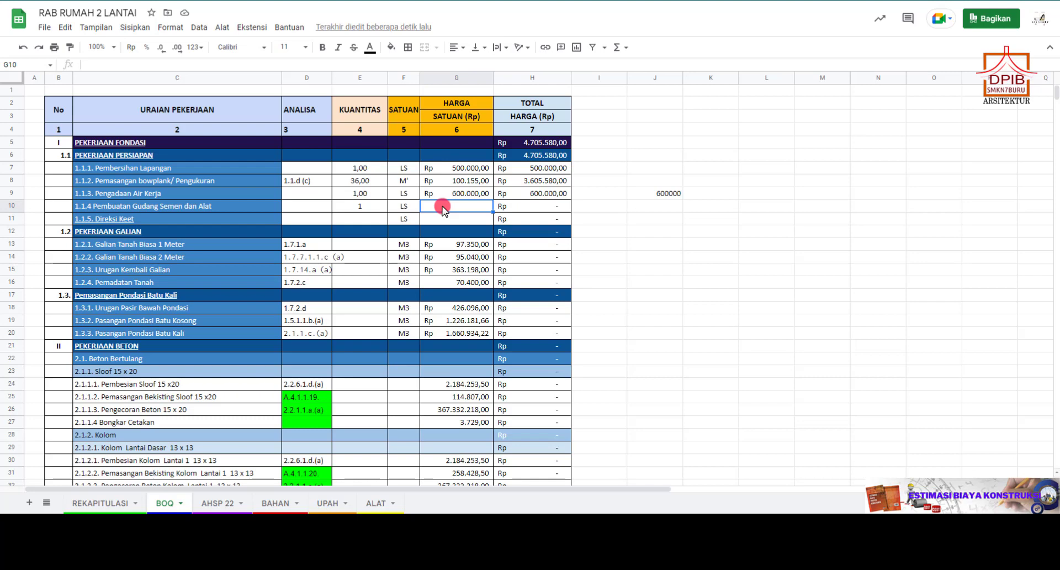
{"action": "type", "text": "2000000"}
{"action": "key", "text": "Return"}
Enter quantity 1 and unit price 5000000 for 1.1.5. Direksi Keet.
{"action": "left_click", "coordinate": [354, 221]}
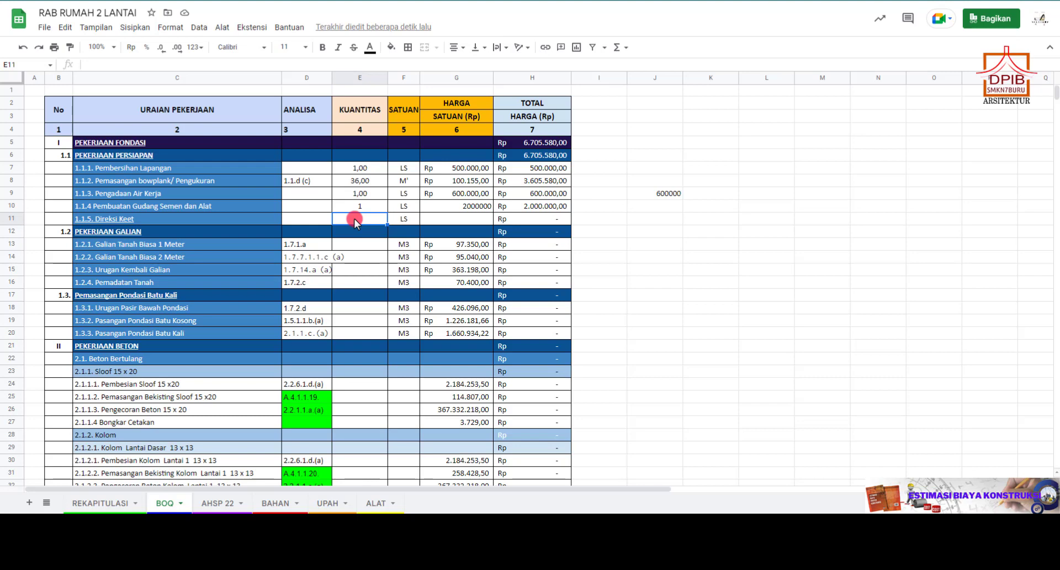
{"action": "type", "text": "1"}
{"action": "left_click", "coordinate": [444, 219]}
{"action": "type", "text": "5"}
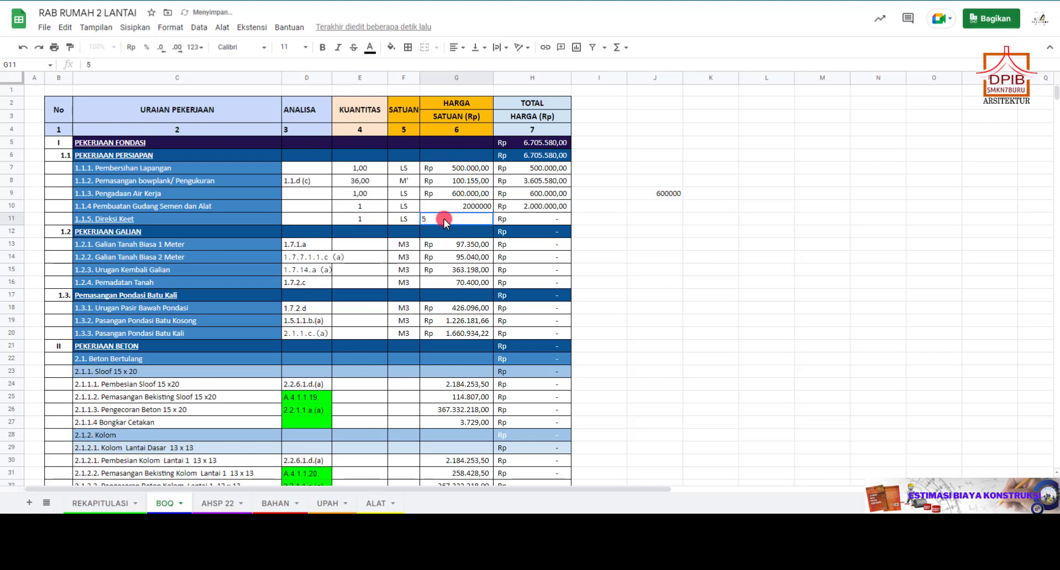
{"action": "type", "text": "000000"}
{"action": "left_click", "coordinate": [448, 232]}
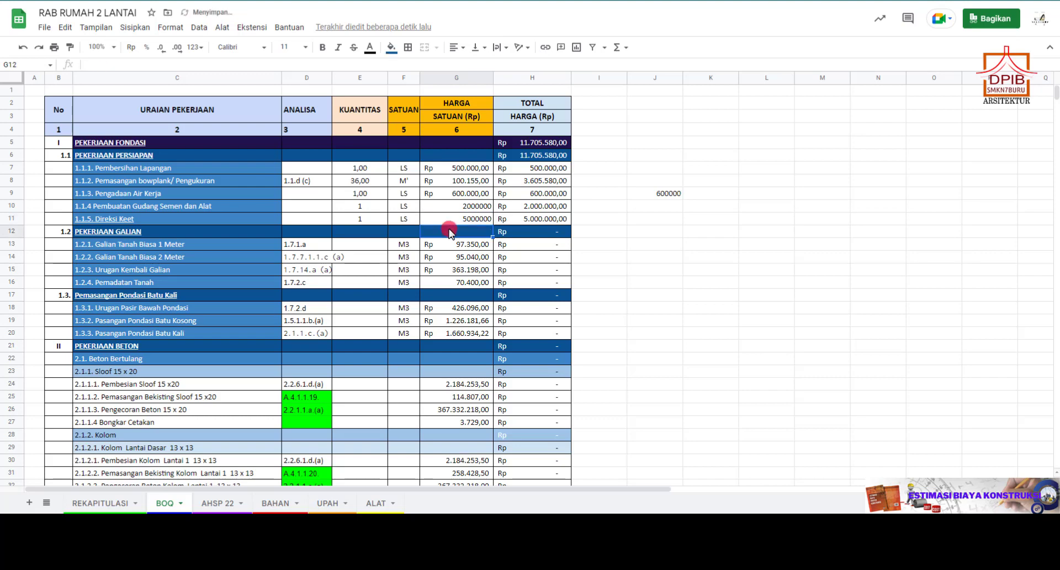
Locate item 1.2.1. Galian Tanah Biasa 1 Meter in the BOQ, then switch to Revit and show the {3D} view.
{"action": "scroll", "coordinate": [438, 232], "scroll_direction": "down", "scroll_amount": 1}
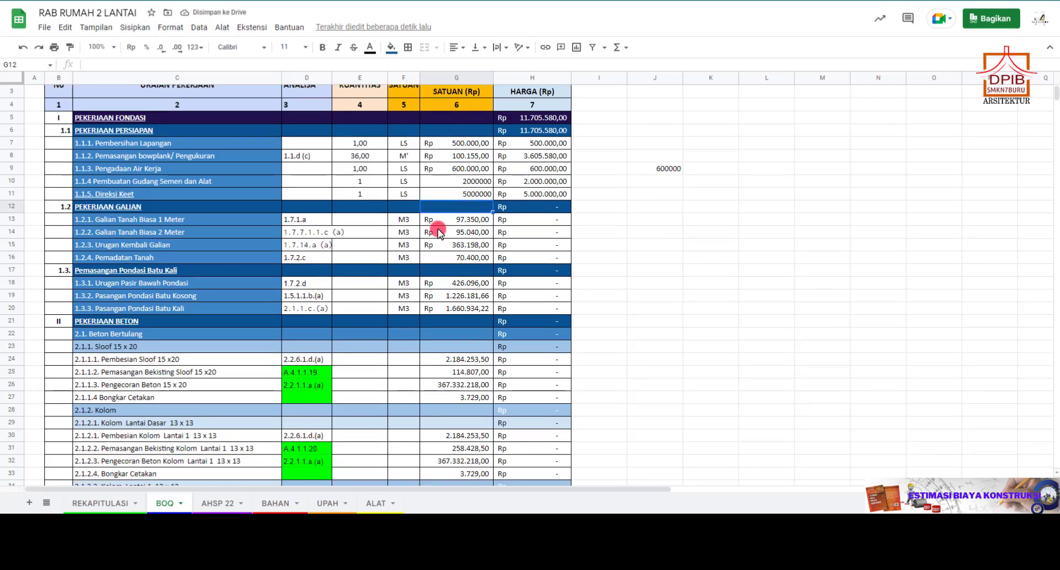
{"action": "left_click", "coordinate": [264, 219]}
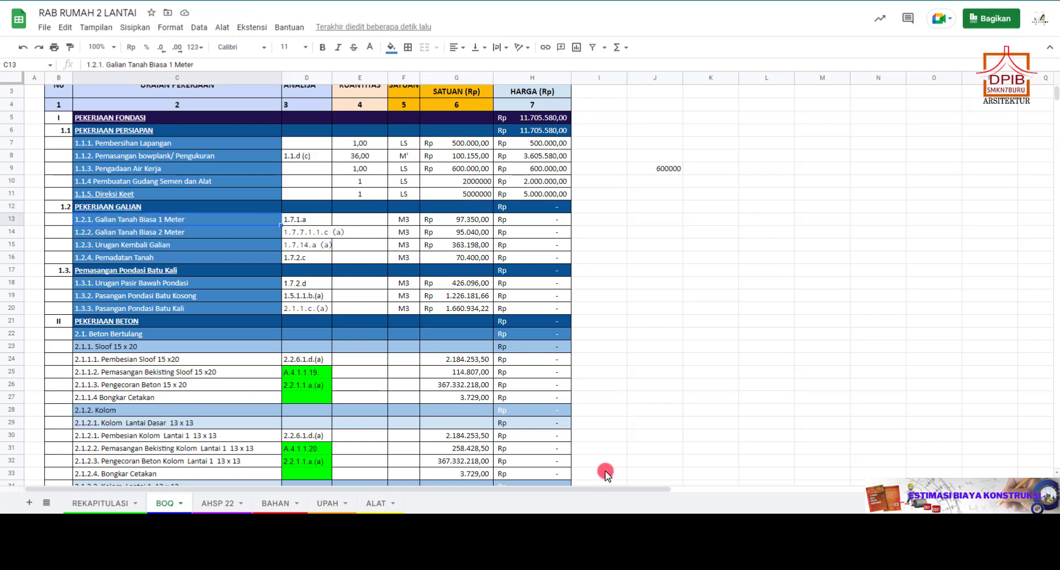
{"action": "left_click", "coordinate": [716, 526]}
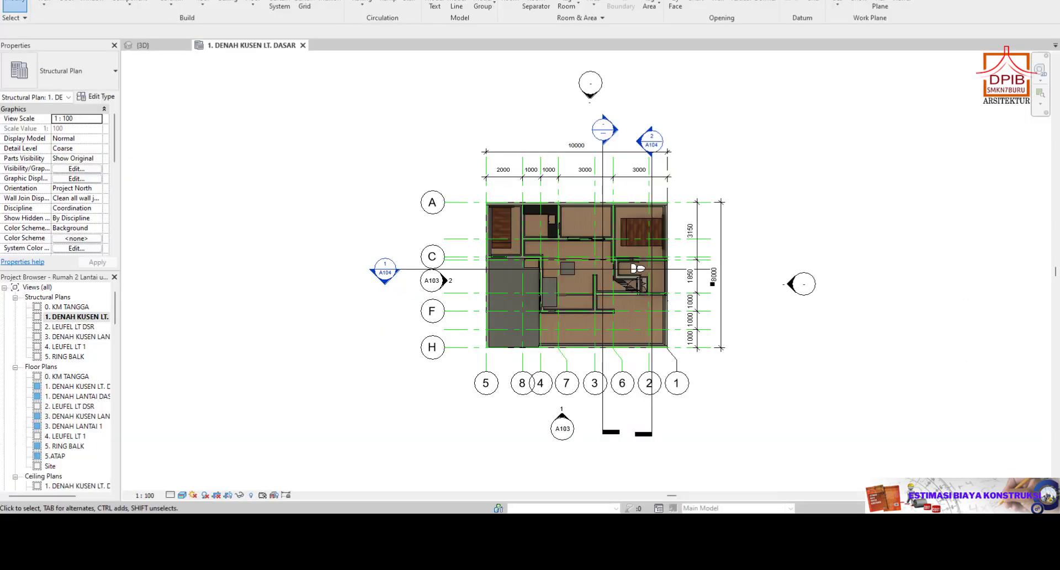
{"action": "left_click", "coordinate": [88, 317]}
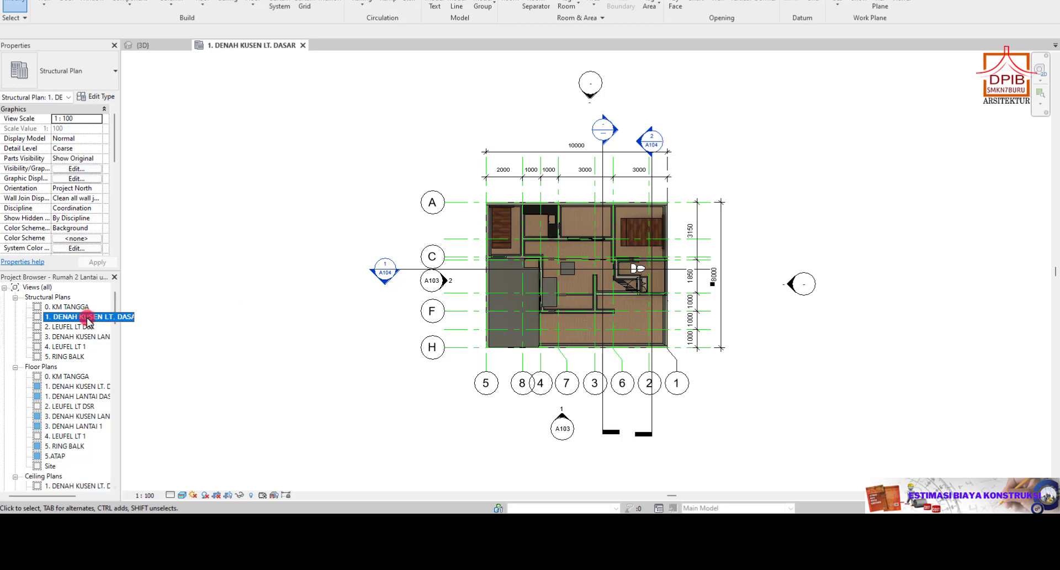
{"action": "scroll", "coordinate": [79, 375], "scroll_direction": "down", "scroll_amount": 1}
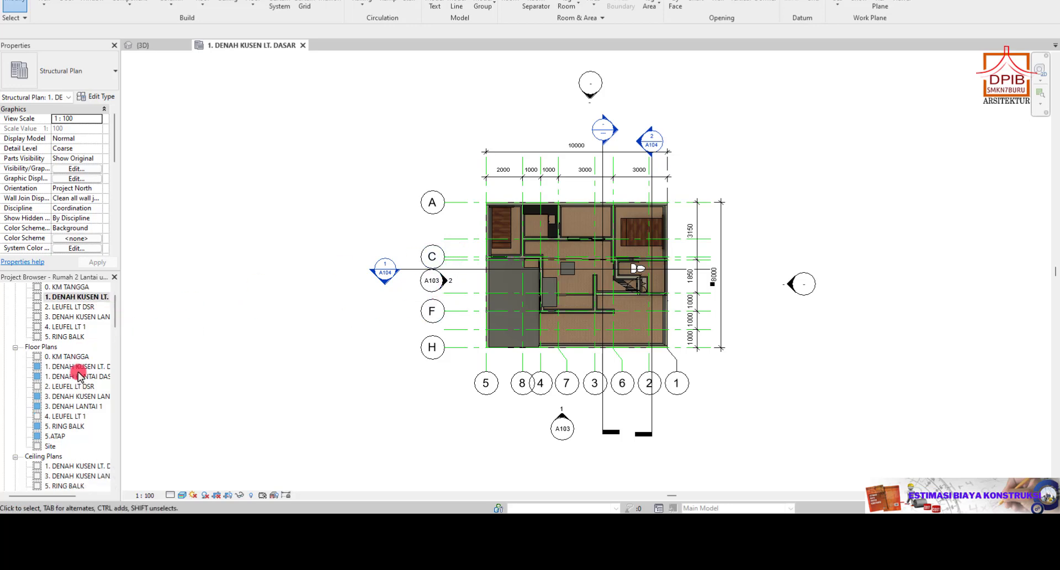
{"action": "scroll", "coordinate": [79, 375], "scroll_direction": "down", "scroll_amount": 1}
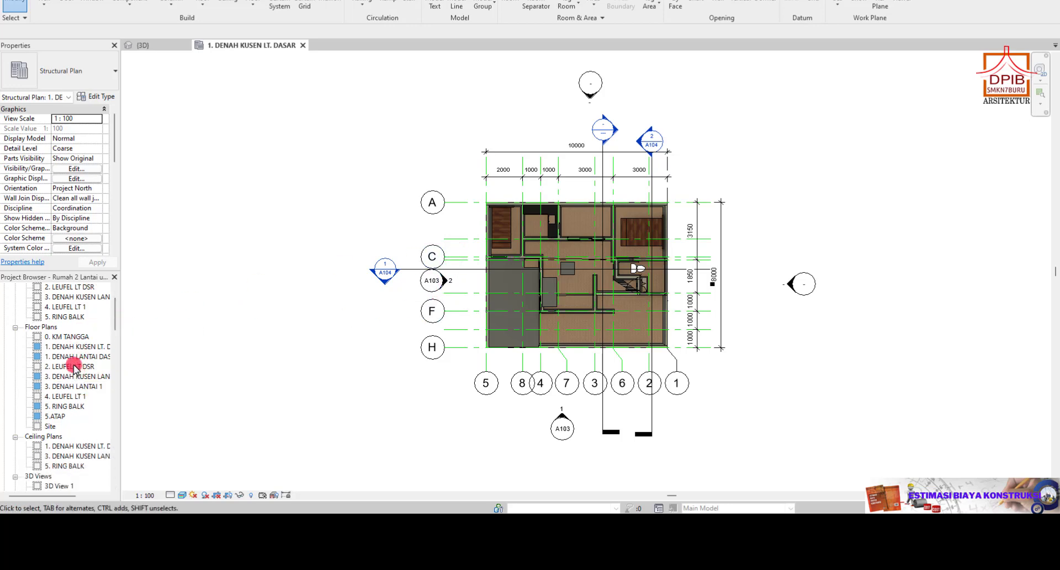
{"action": "scroll", "coordinate": [77, 370], "scroll_direction": "up", "scroll_amount": 1}
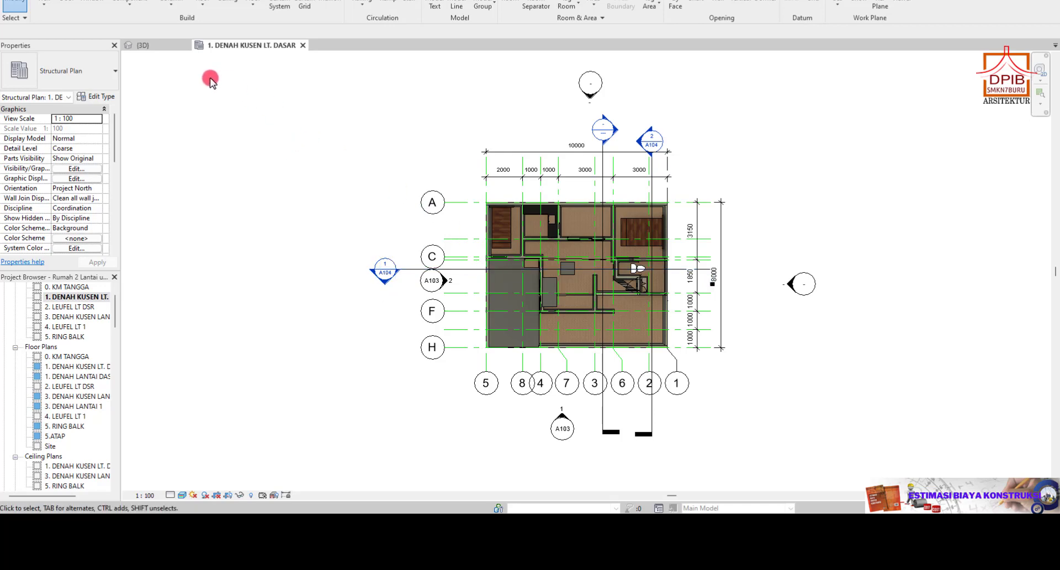
{"action": "left_click", "coordinate": [147, 44]}
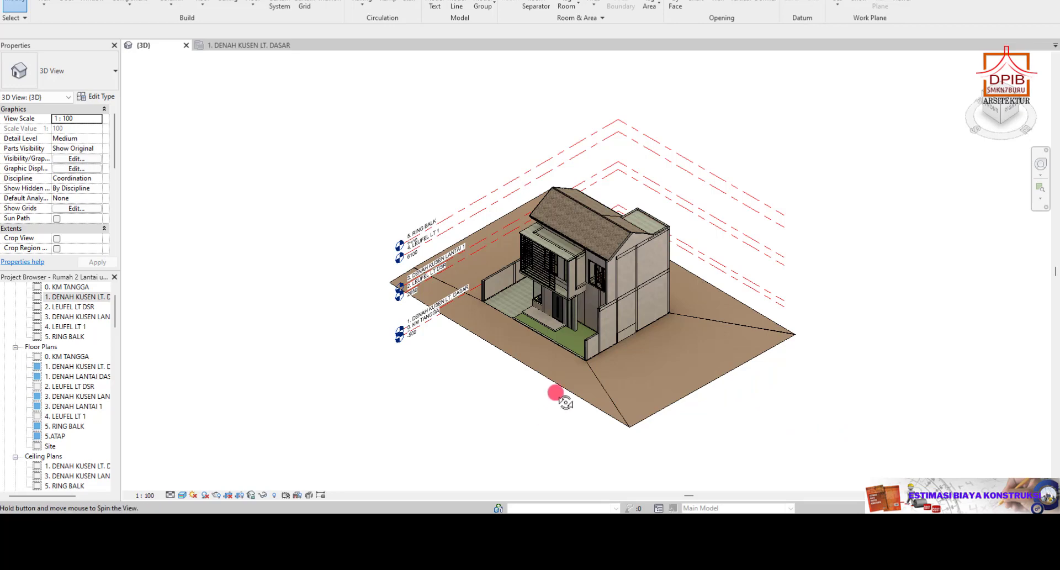
Select the Pasangan Batu Kali 250 X 600 mm foundation below the house and open its type properties to read its dimensions.
{"action": "left_click_drag", "start_coordinate": [508, 412], "coordinate": [544, 338]}
{"action": "left_click", "coordinate": [544, 337]}
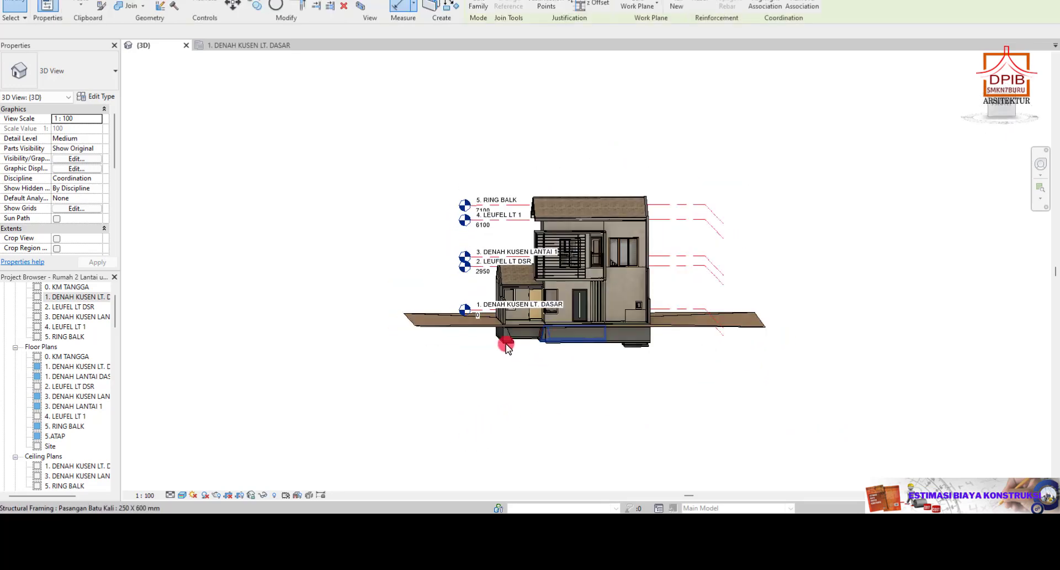
{"action": "left_click", "coordinate": [102, 97]}
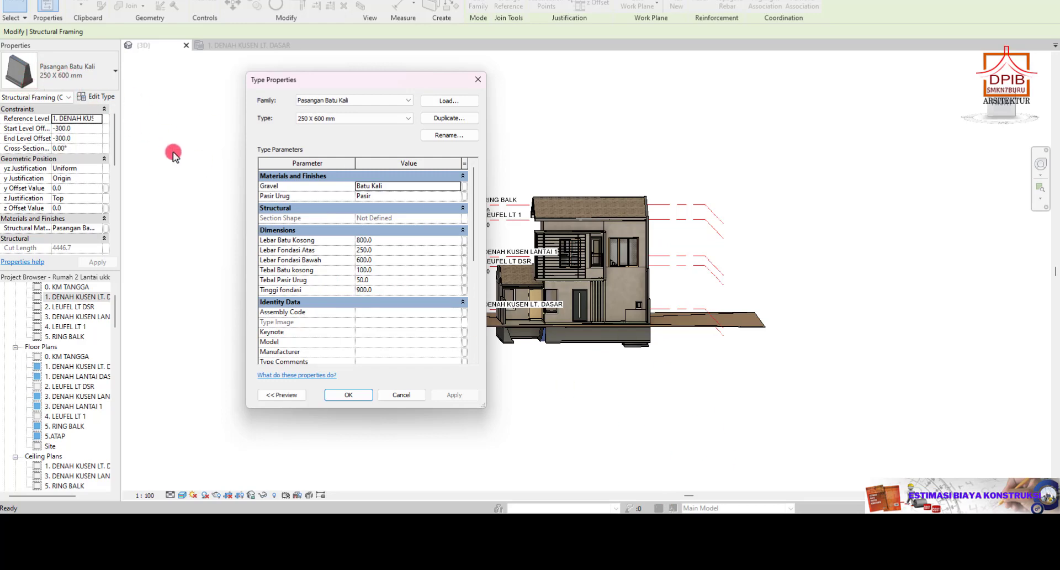
Switch to the RAB RUMAH 2 LANTAI spreadsheet and calculate the foundation cross-section in cell J13 with the formula =0,6*0,9.
{"action": "mouse_move", "coordinate": [692, 526]}
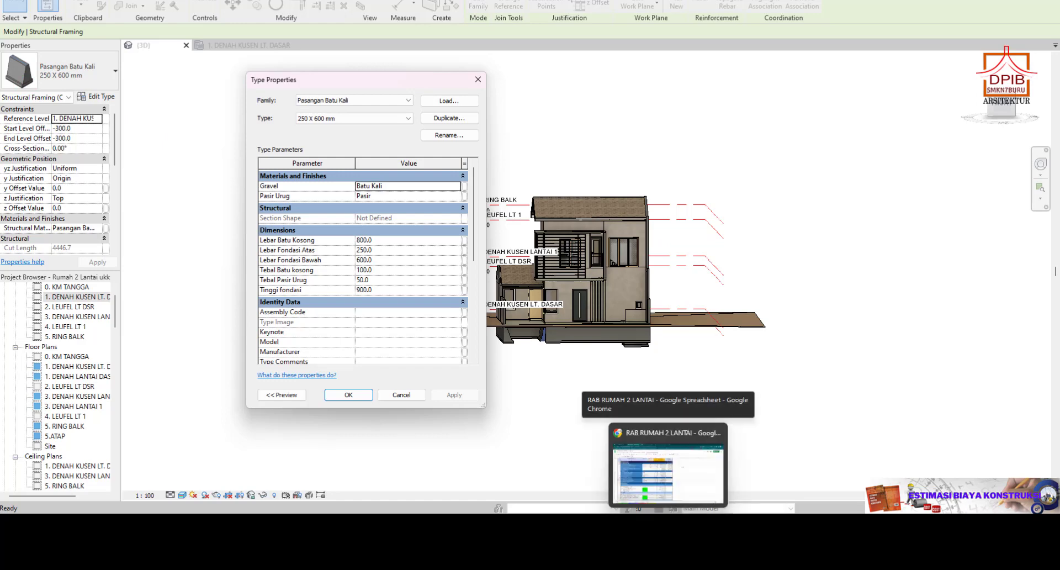
{"action": "left_click", "coordinate": [668, 526]}
{"action": "left_click", "coordinate": [661, 181]}
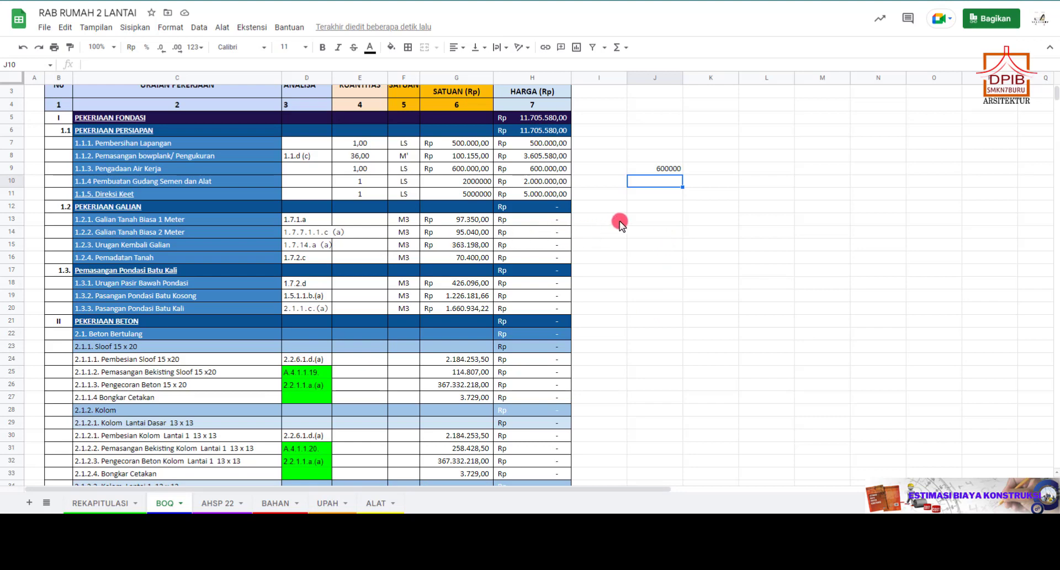
{"action": "left_click", "coordinate": [647, 220]}
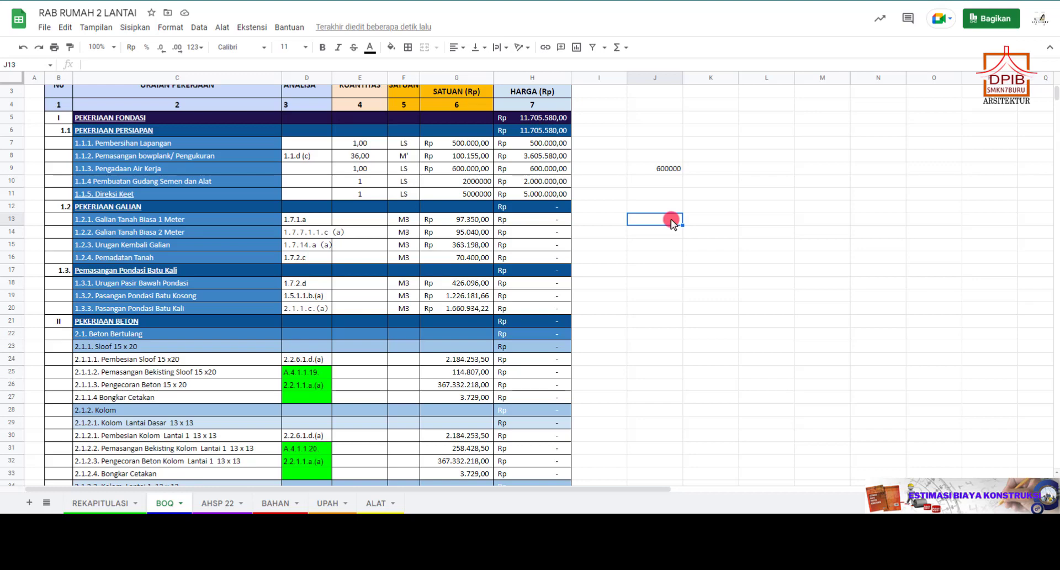
{"action": "type", "text": "="}
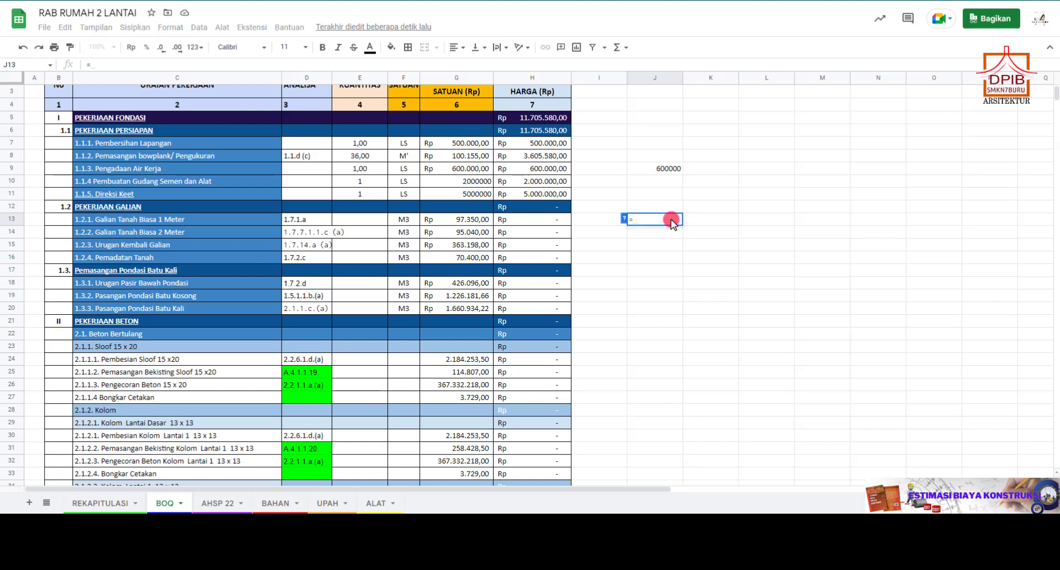
{"action": "type", "text": "0,6"}
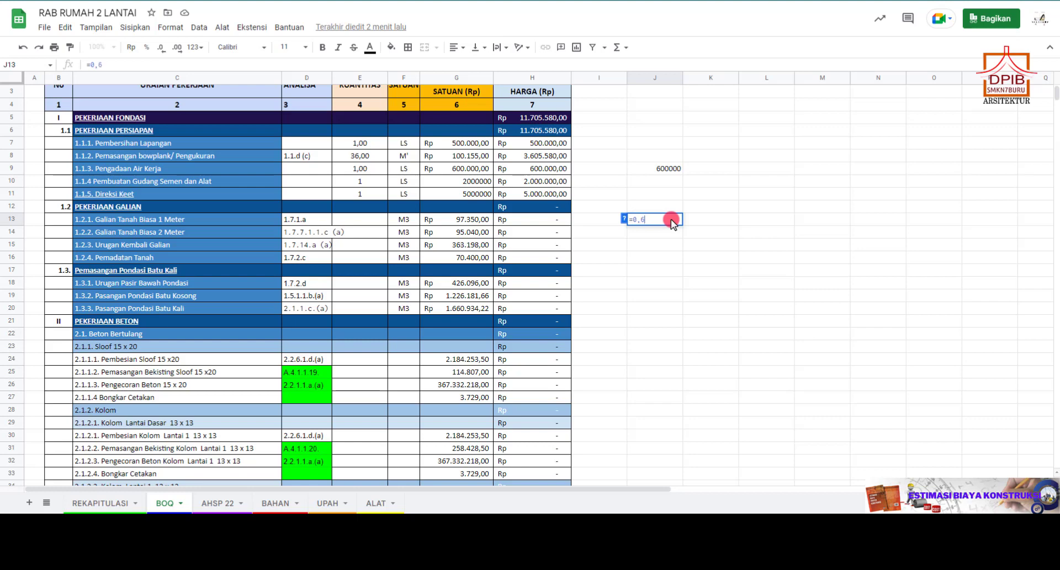
{"action": "type", "text": "*0,9*"}
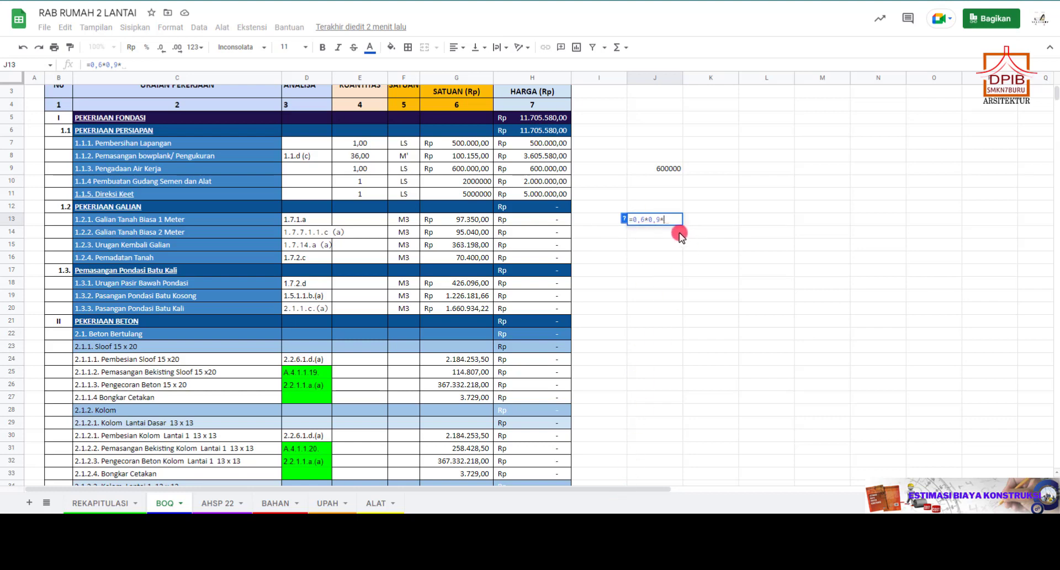
{"action": "key", "text": "BackSpace"}
{"action": "key", "text": "Return"}
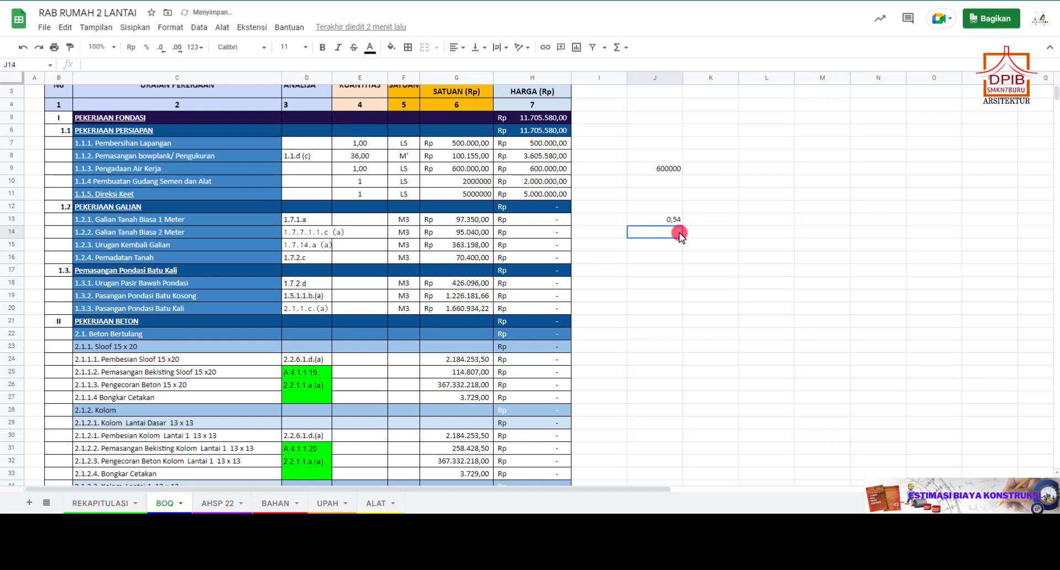
Select cell K13, switch to Revit, close the type properties and check the Fondasi Tepi totals in the Structural Framing Material Takeoff schedule.
{"action": "left_click", "coordinate": [697, 219]}
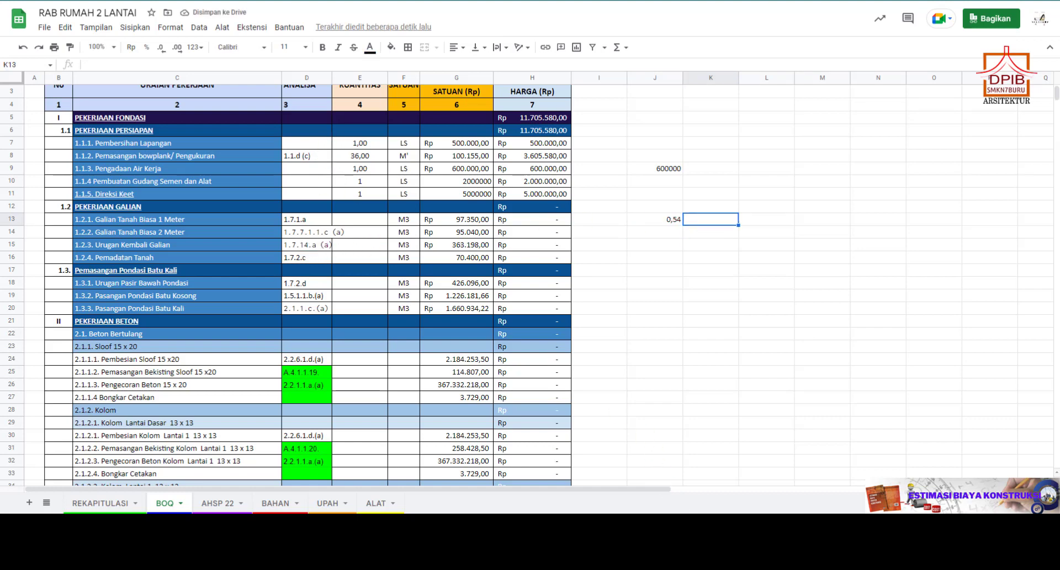
{"action": "left_click", "coordinate": [716, 528]}
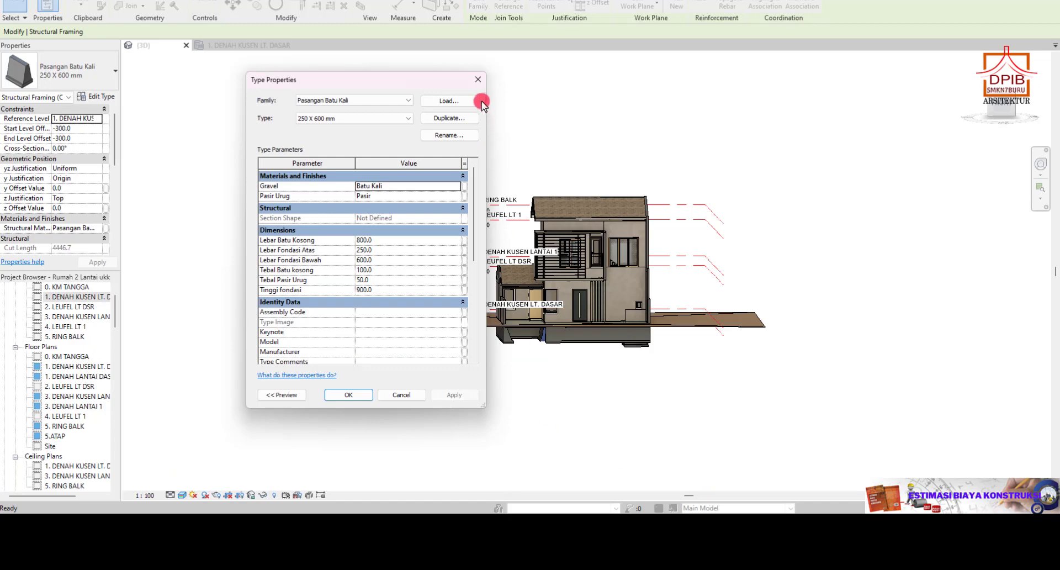
{"action": "left_click", "coordinate": [477, 79]}
{"action": "scroll", "coordinate": [38, 396], "scroll_direction": "down", "scroll_amount": 5}
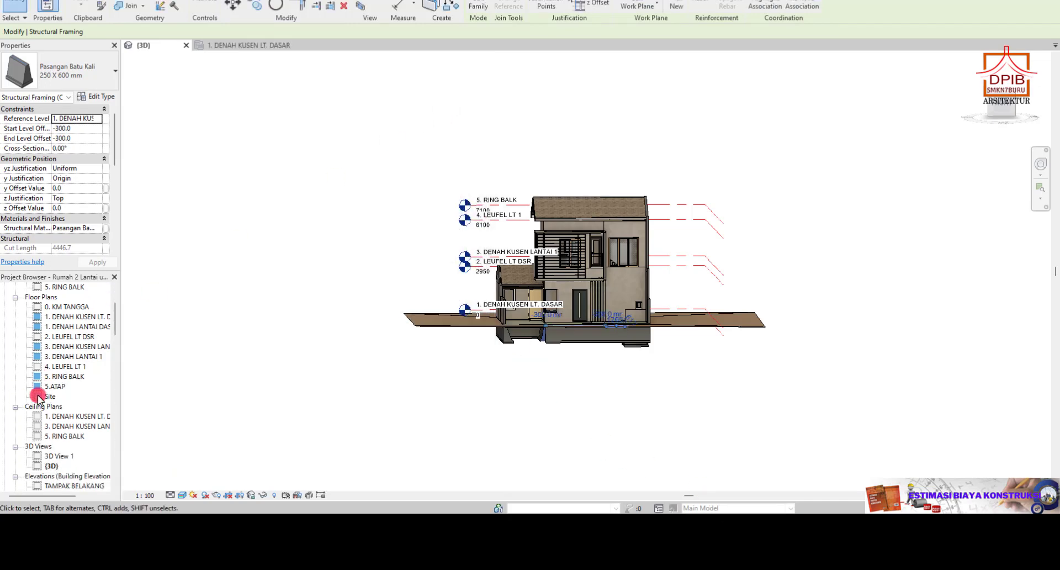
{"action": "scroll", "coordinate": [38, 397], "scroll_direction": "down", "scroll_amount": 4}
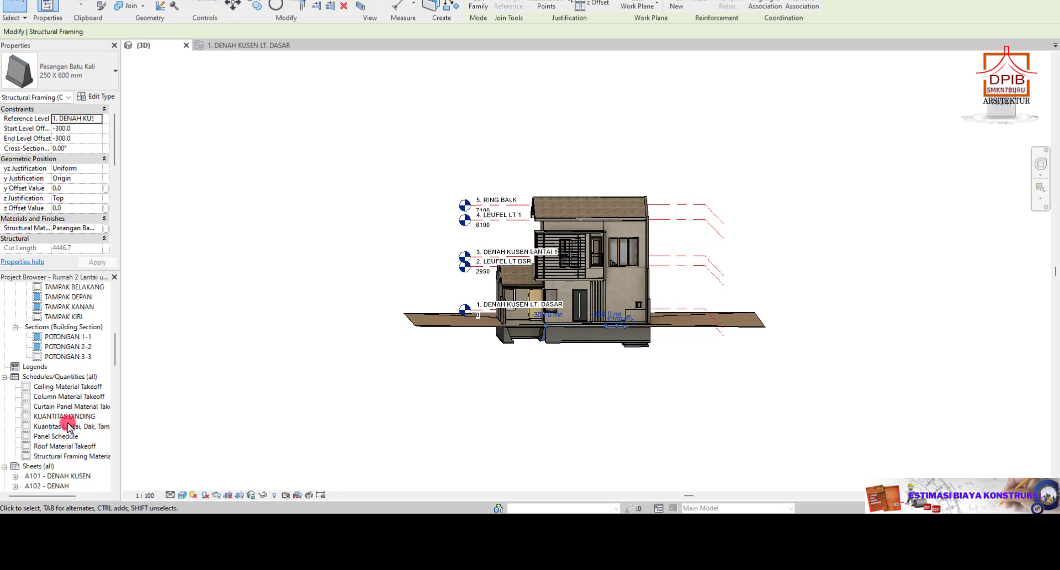
{"action": "double_click", "coordinate": [60, 456]}
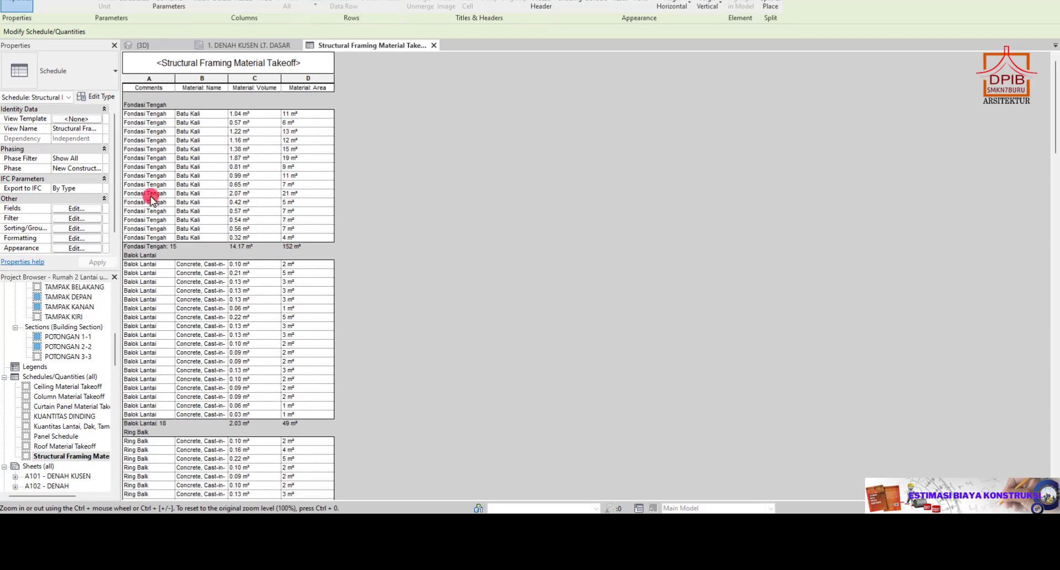
{"action": "scroll", "coordinate": [190, 276], "scroll_direction": "down", "scroll_amount": 5}
{"action": "scroll", "coordinate": [193, 291], "scroll_direction": "down", "scroll_amount": 13}
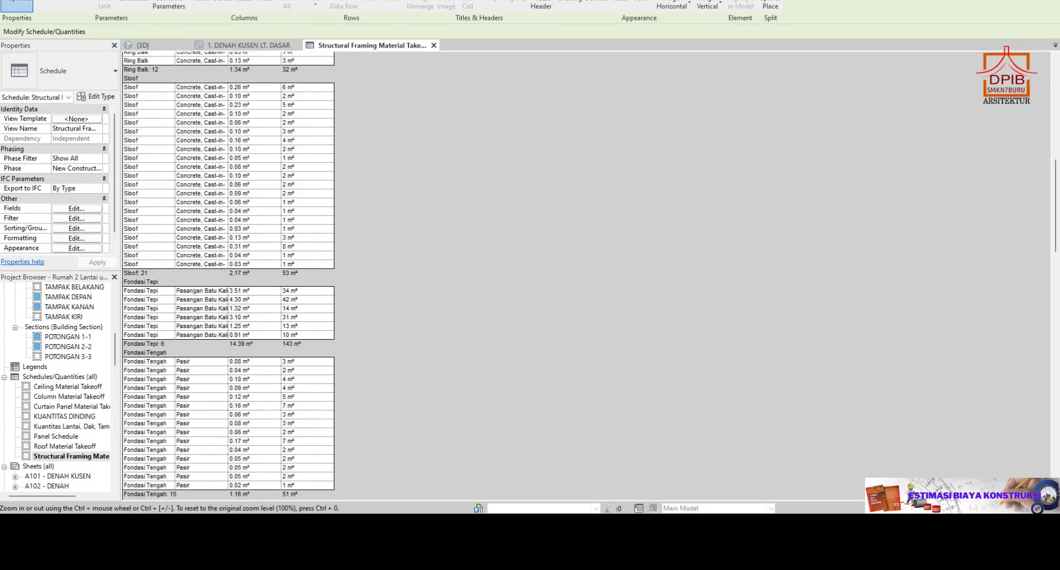
Return to the spreadsheet and start a sum in cell K13 with =143+, using the Fondasi Tepi area from the takeoff.
{"action": "mouse_move", "coordinate": [668, 526]}
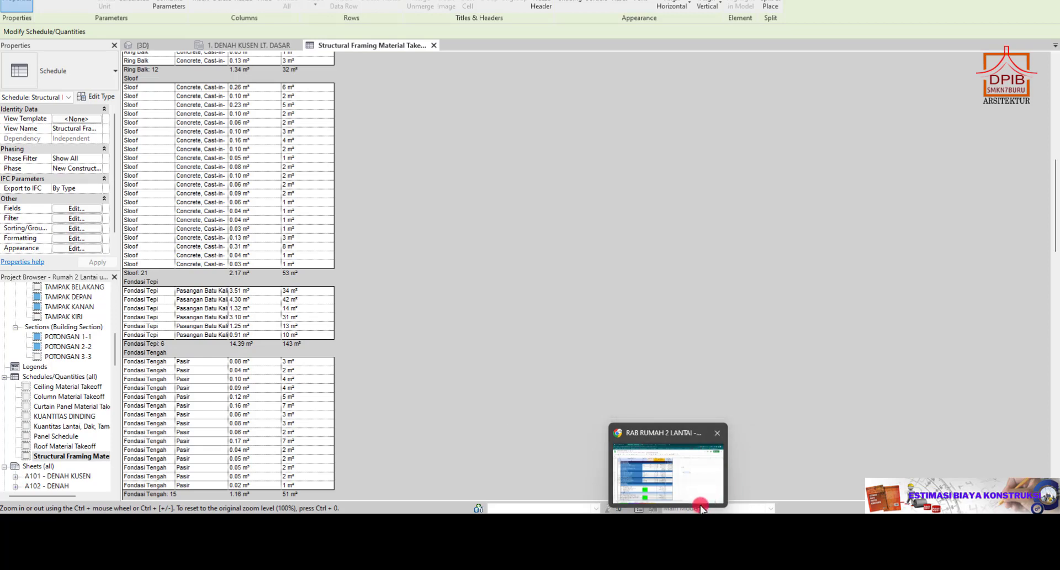
{"action": "left_click", "coordinate": [679, 470]}
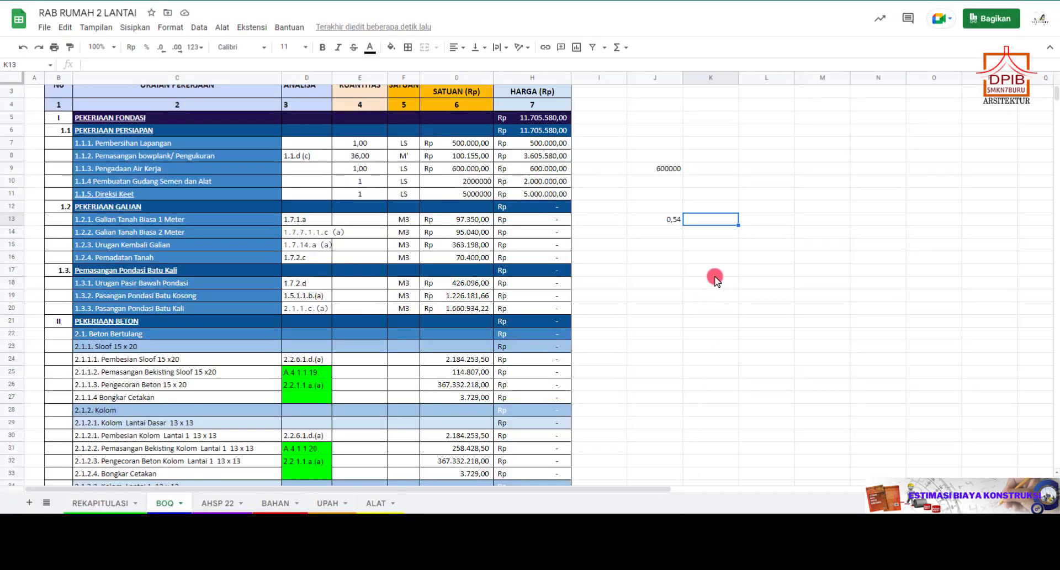
{"action": "left_click", "coordinate": [702, 526]}
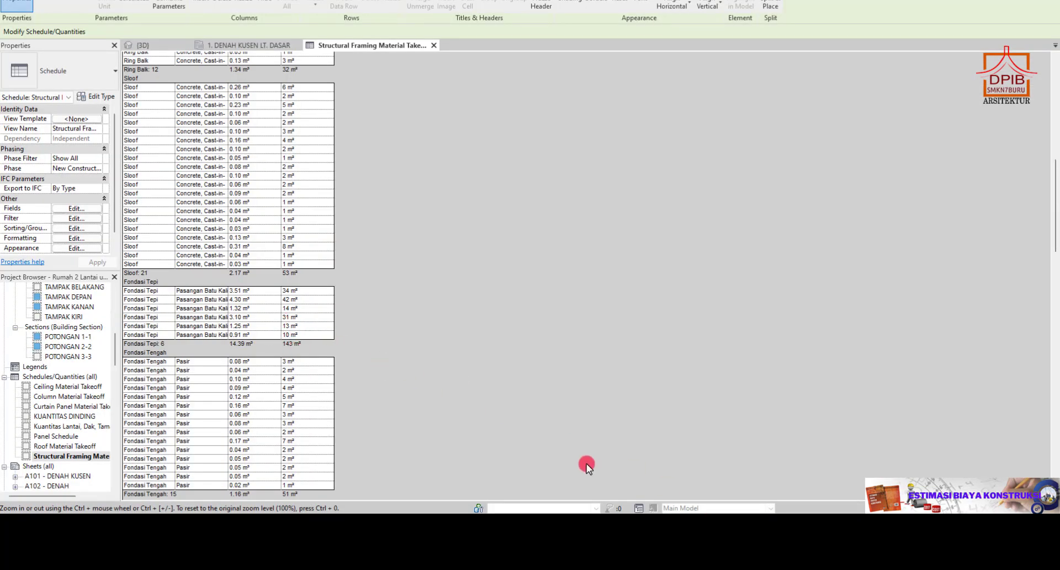
{"action": "left_click", "coordinate": [684, 527]}
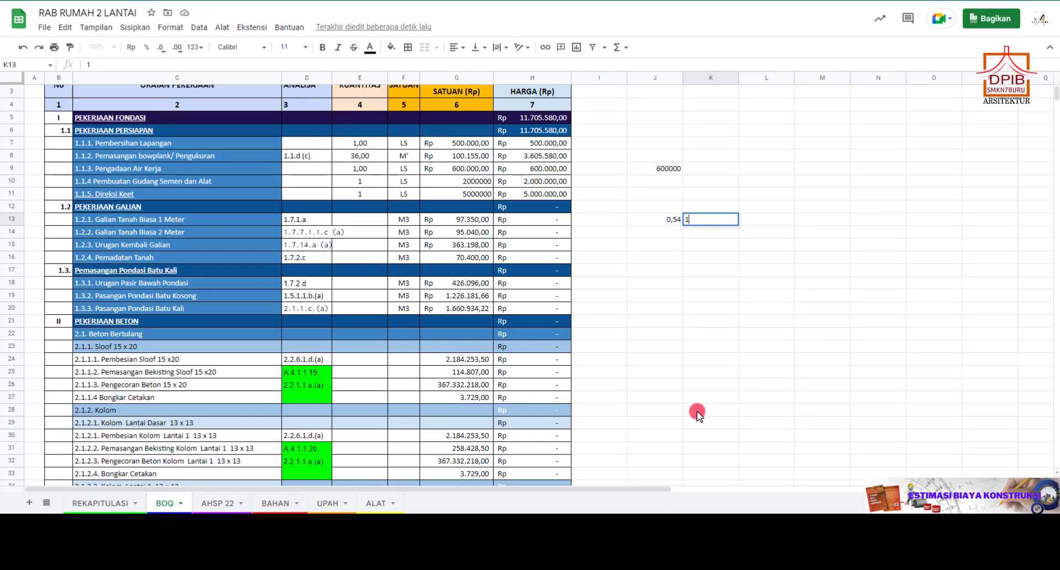
{"action": "type", "text": "=143+"}
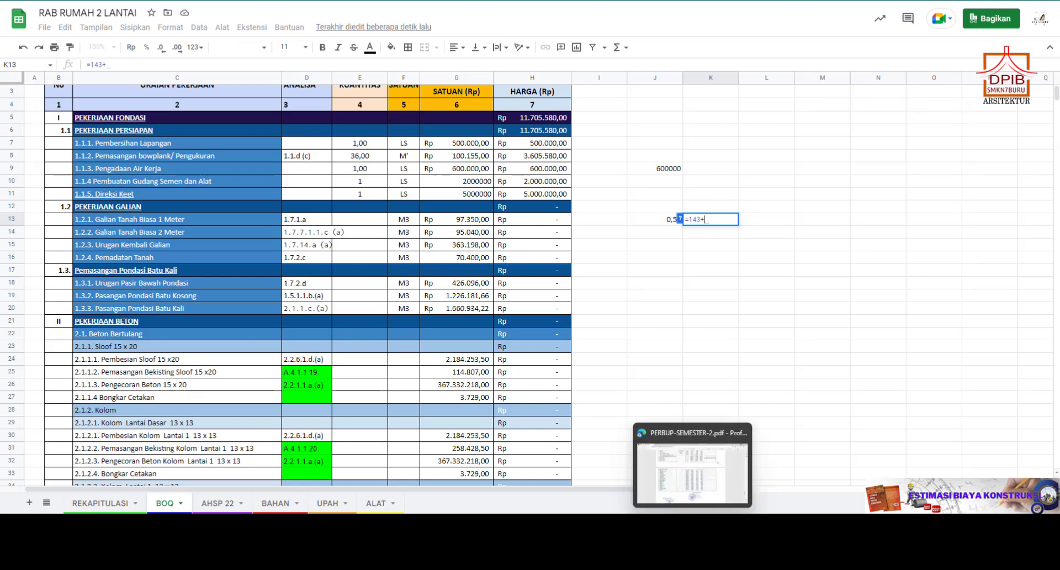
Switch back to Revit and add the Length field to the Structural Framing Material Takeoff after Material: Area.
{"action": "left_click", "coordinate": [715, 523]}
{"action": "scroll", "coordinate": [254, 250], "scroll_direction": "up", "scroll_amount": 10}
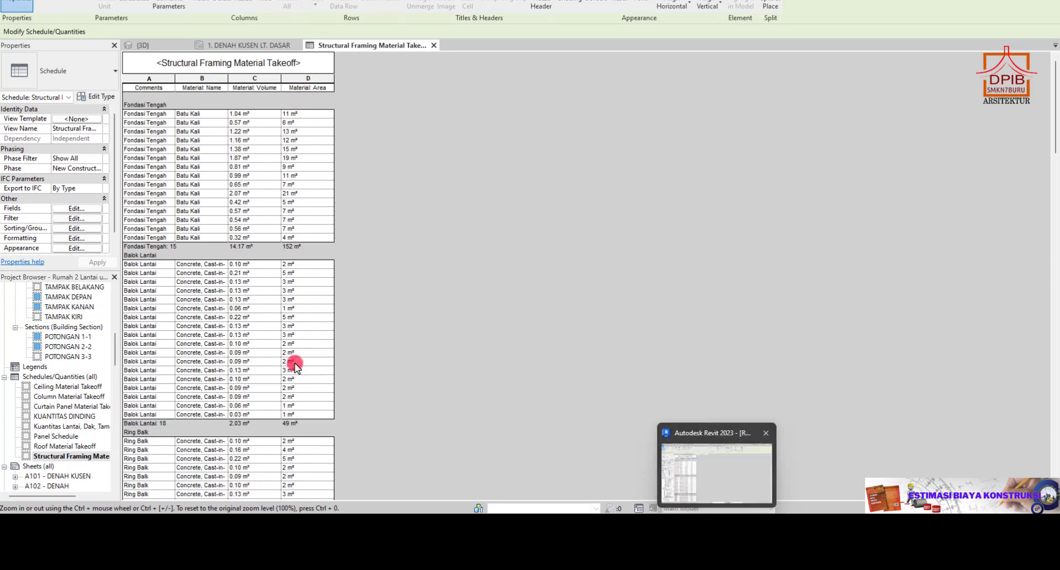
{"action": "left_click", "coordinate": [77, 209]}
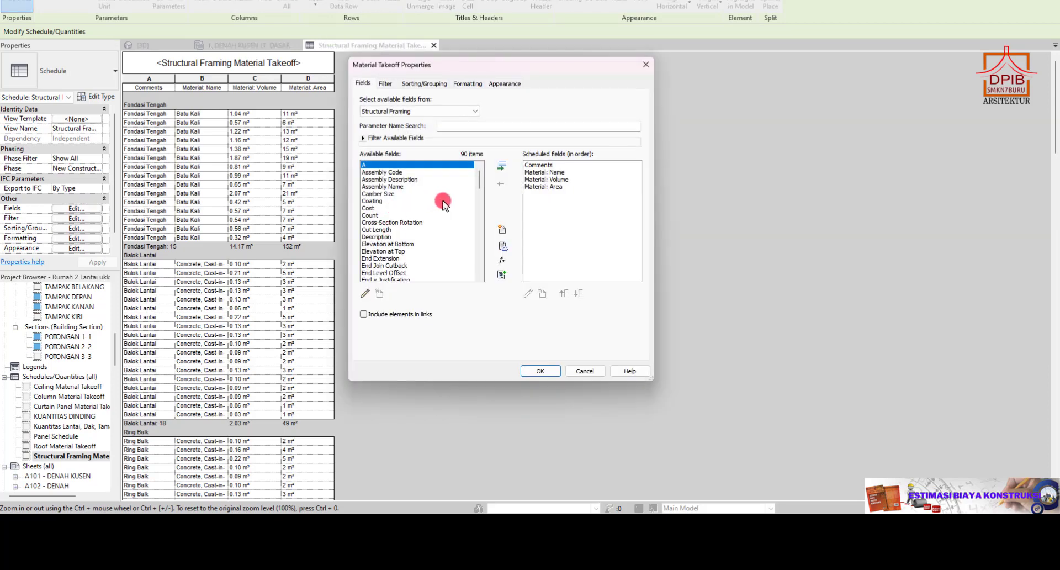
{"action": "scroll", "coordinate": [428, 212], "scroll_direction": "down", "scroll_amount": 5}
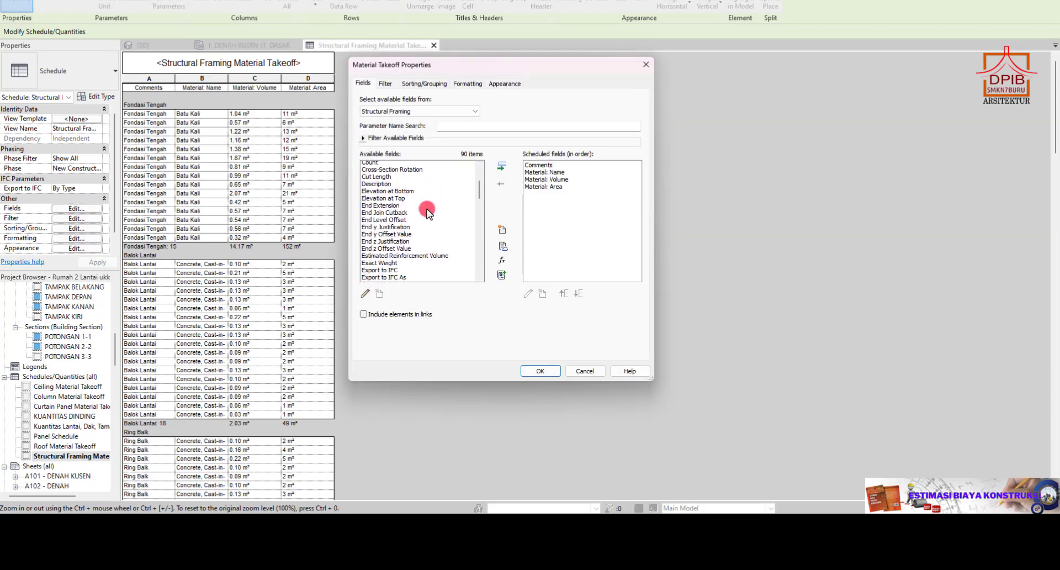
{"action": "scroll", "coordinate": [427, 212], "scroll_direction": "down", "scroll_amount": 2}
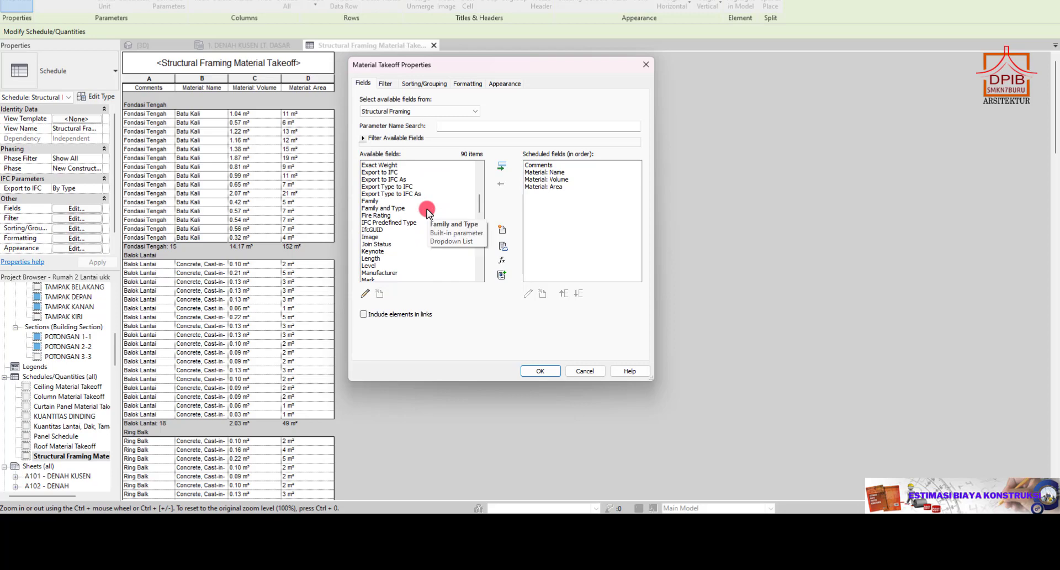
{"action": "left_click", "coordinate": [372, 258]}
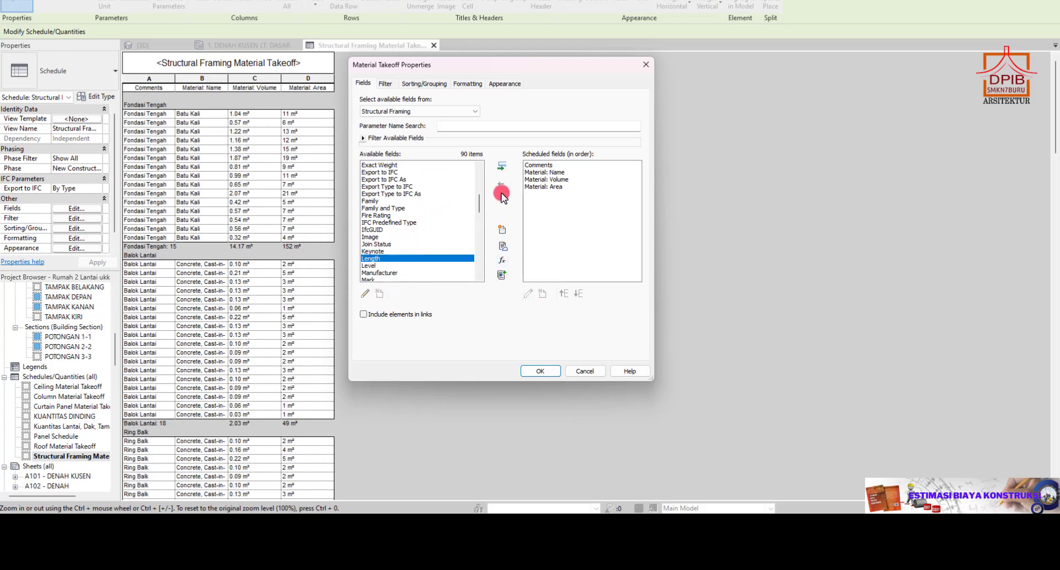
{"action": "left_click", "coordinate": [502, 169]}
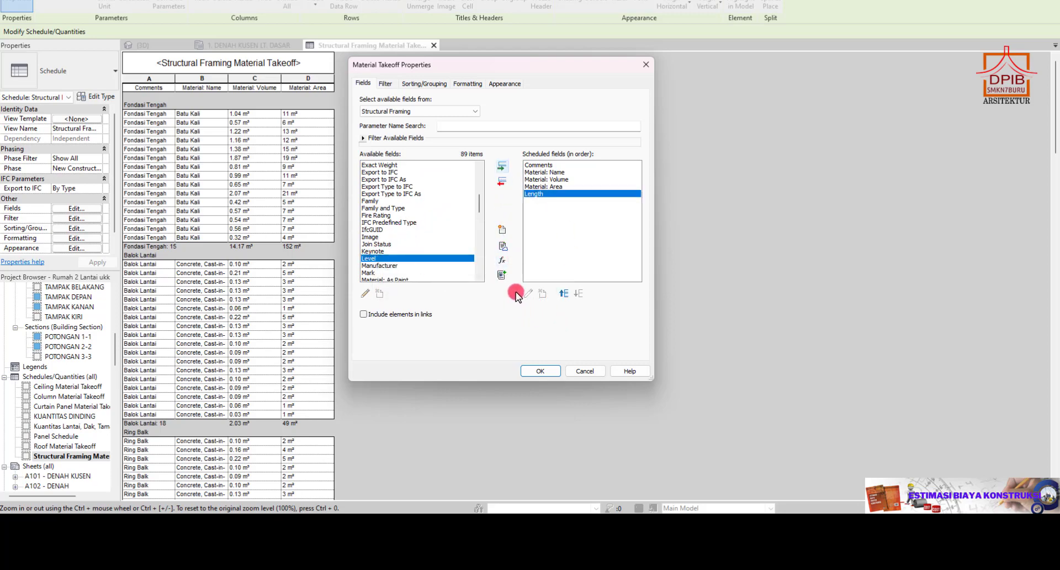
{"action": "left_click", "coordinate": [466, 83]}
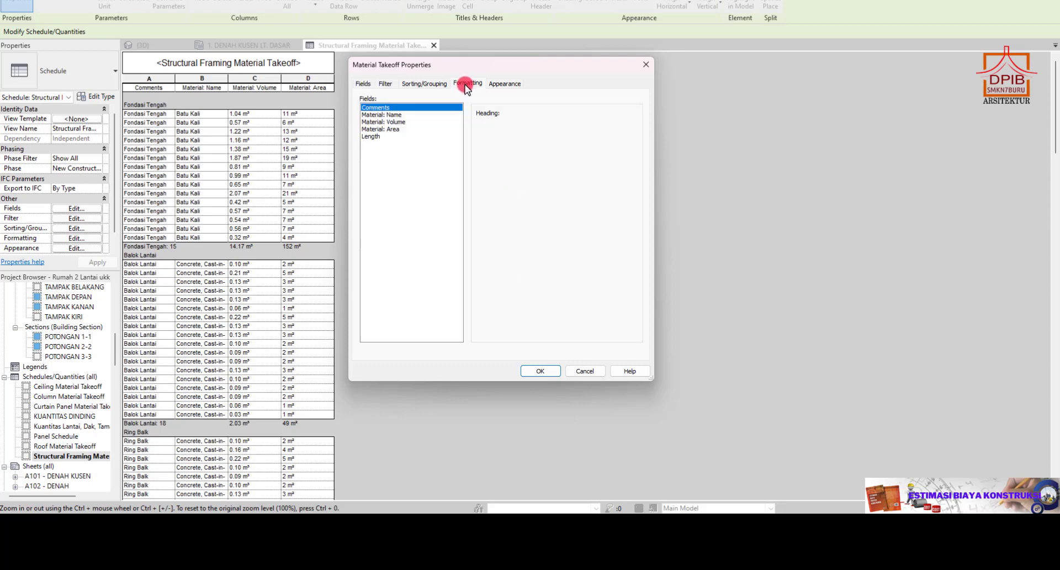
{"action": "left_click", "coordinate": [371, 136]}
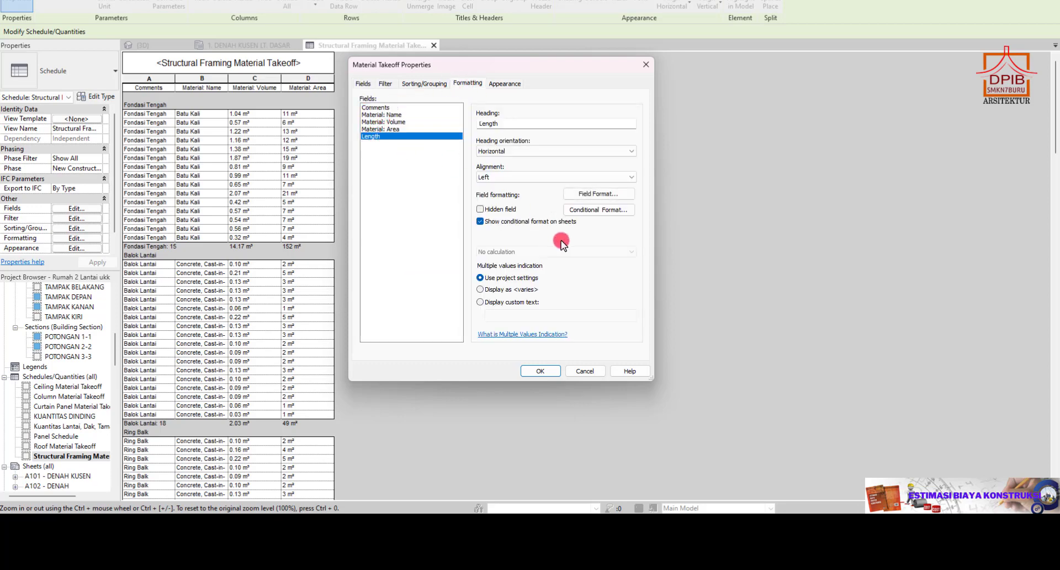
{"action": "left_click", "coordinate": [530, 370]}
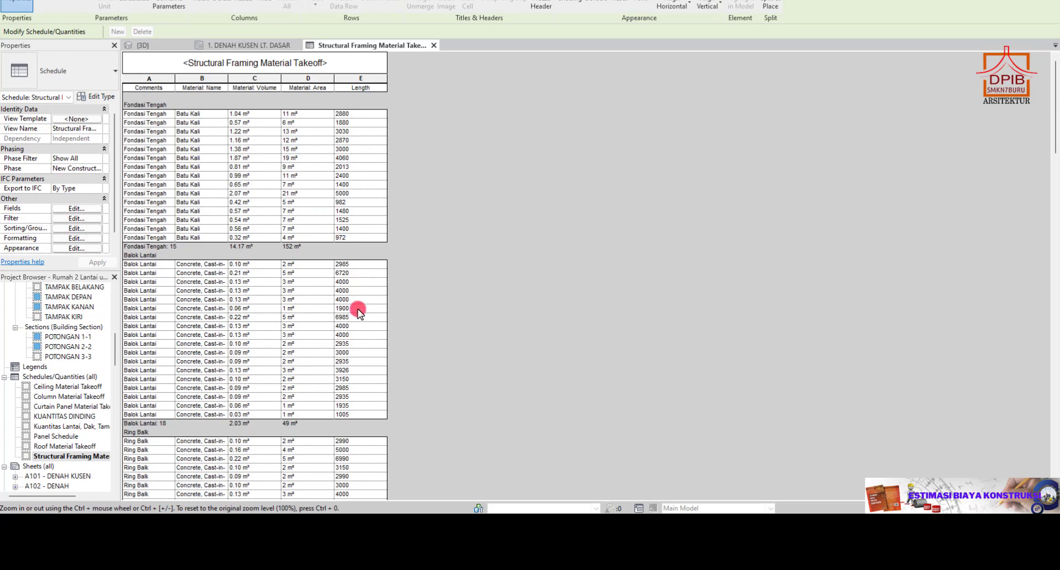
Add Length as the third sorting level of the takeoff, with a header and a footer showing title, count and totals.
{"action": "left_click", "coordinate": [77, 210]}
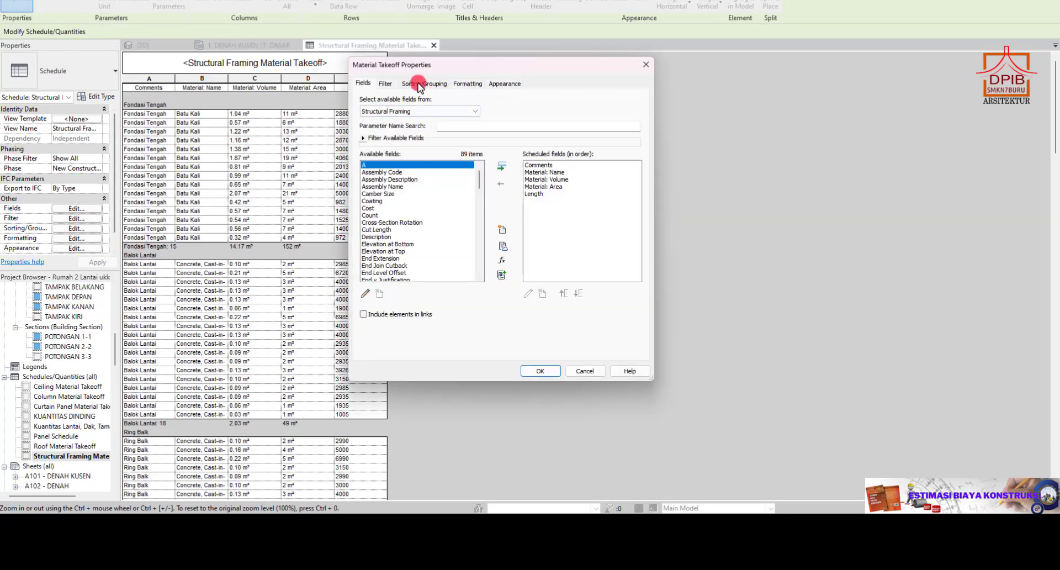
{"action": "left_click", "coordinate": [414, 84]}
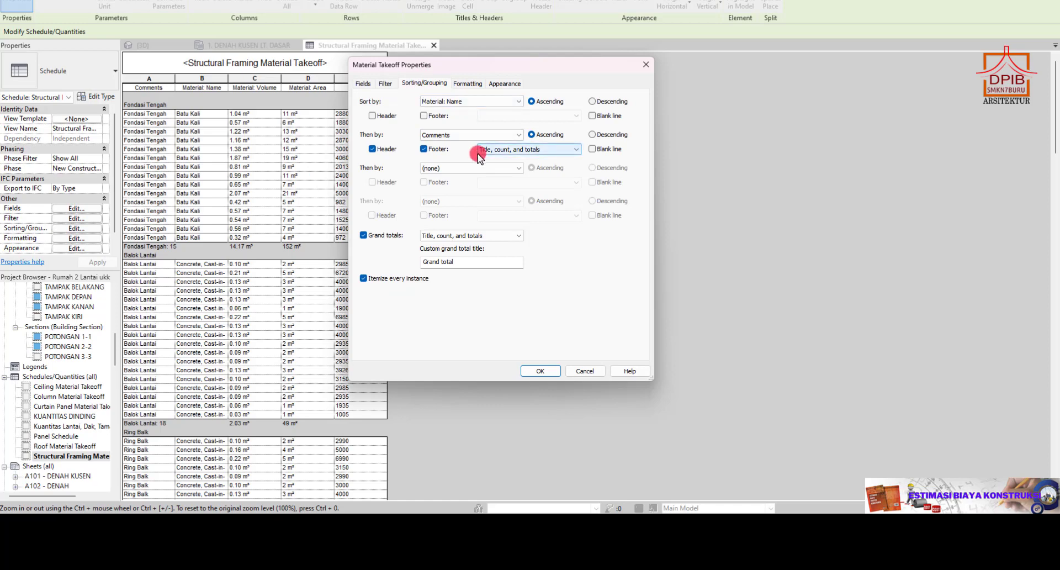
{"action": "left_click_drag", "start_coordinate": [488, 65], "coordinate": [577, 53]}
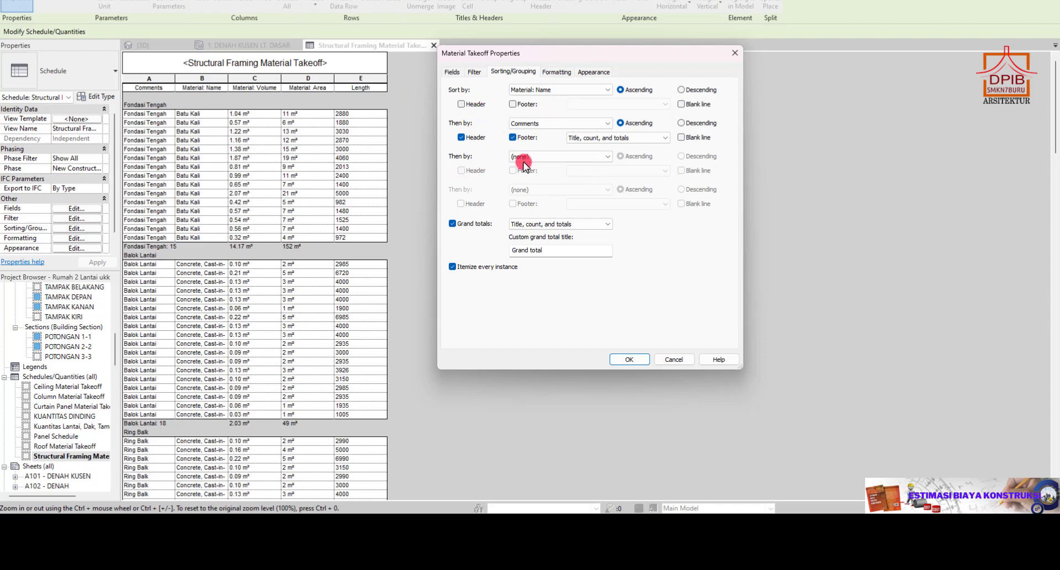
{"action": "left_click", "coordinate": [604, 156]}
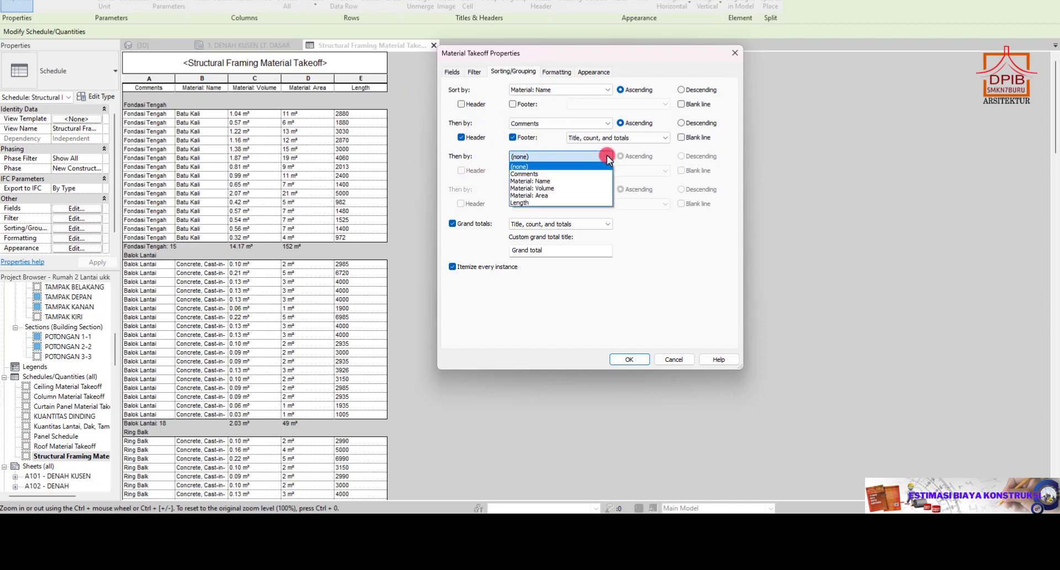
{"action": "left_click", "coordinate": [522, 202]}
{"action": "left_click", "coordinate": [461, 171]}
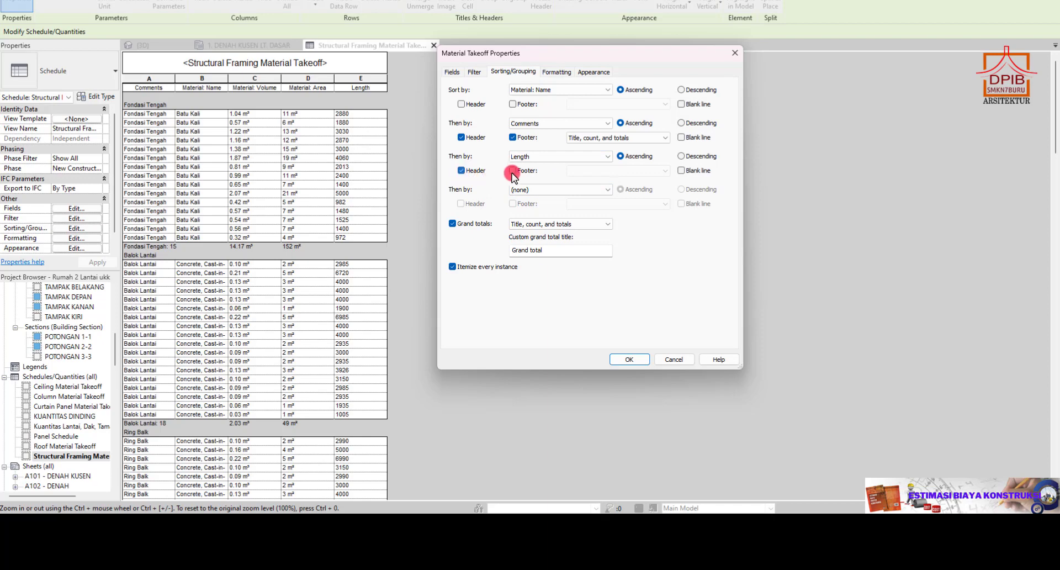
{"action": "left_click", "coordinate": [512, 170]}
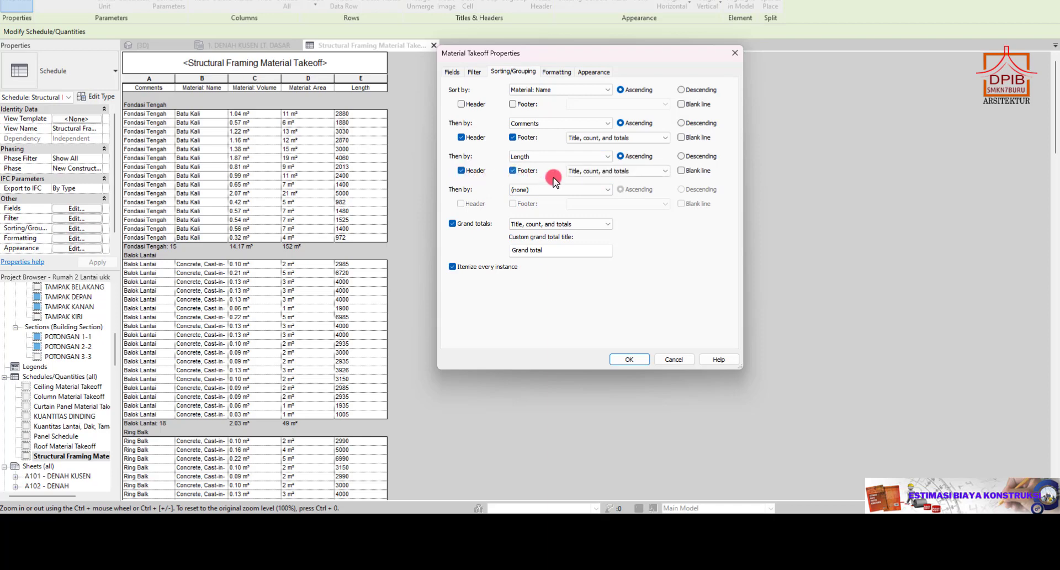
{"action": "left_click", "coordinate": [624, 361]}
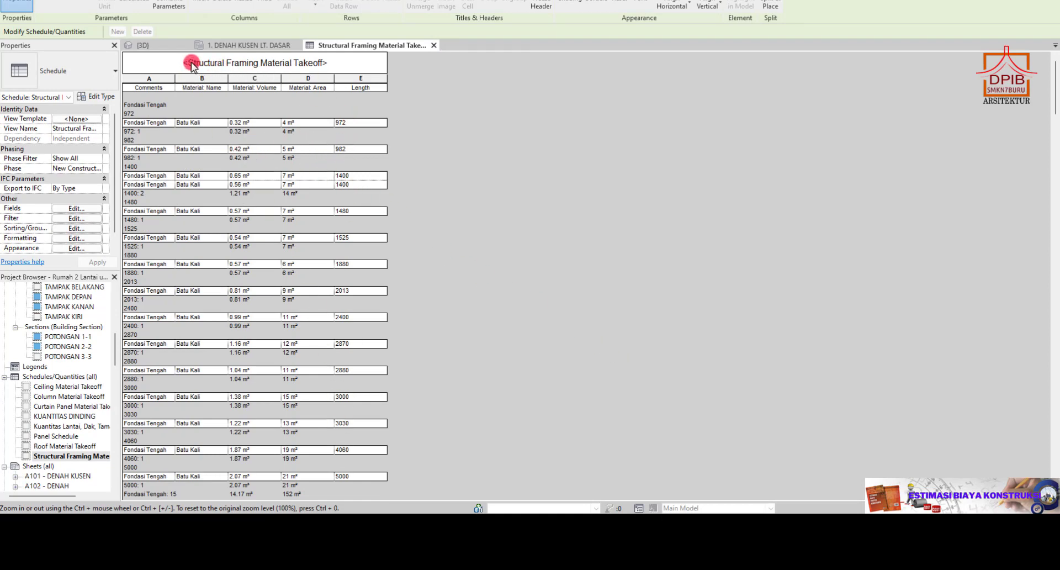
Remove the Length sorting level with its header and footer from the Structural Framing Material Takeoff, keeping the Length field.
{"action": "left_click", "coordinate": [80, 208]}
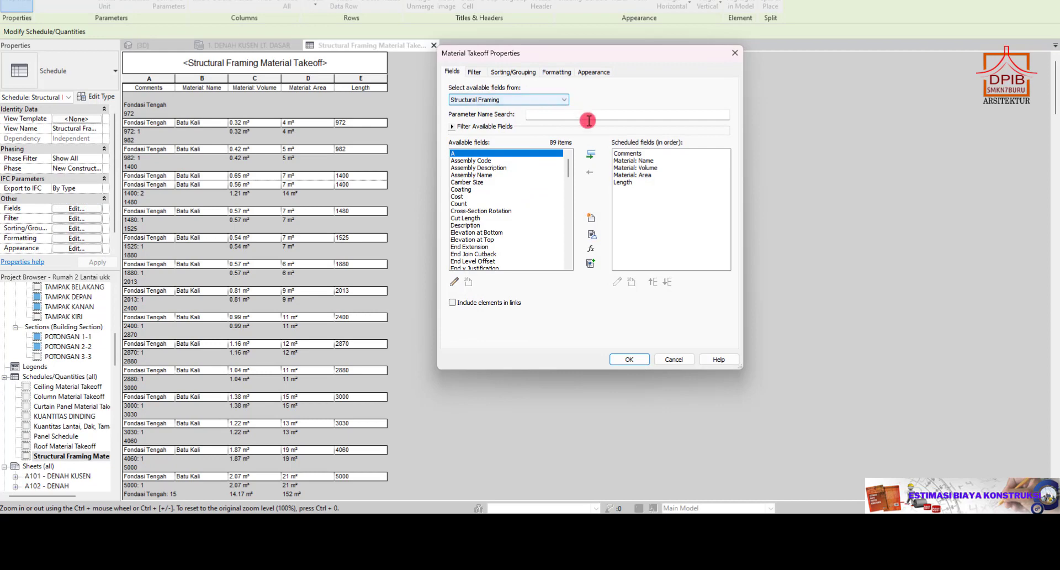
{"action": "left_click", "coordinate": [623, 182]}
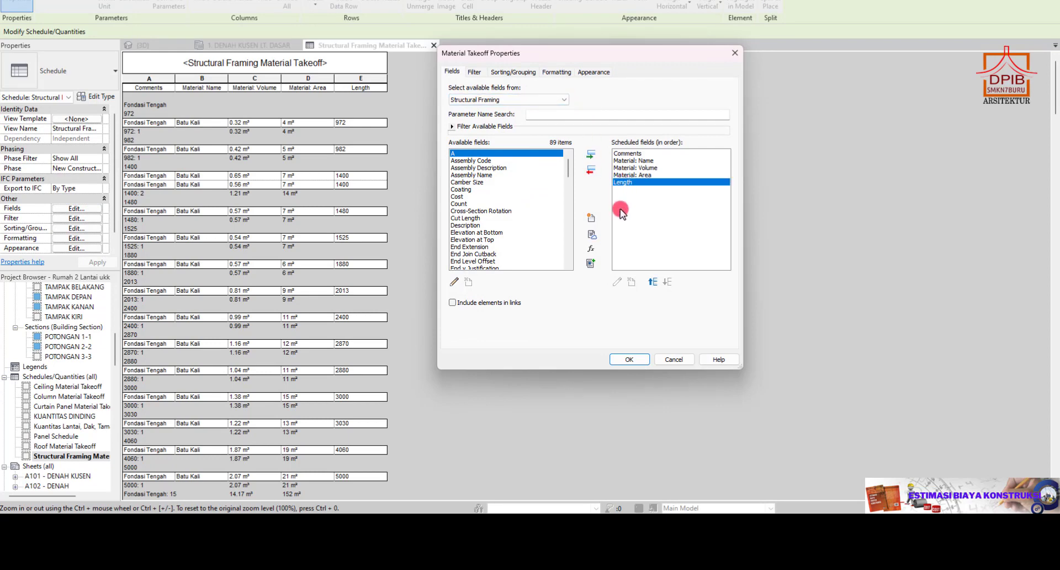
{"action": "left_click", "coordinate": [513, 74]}
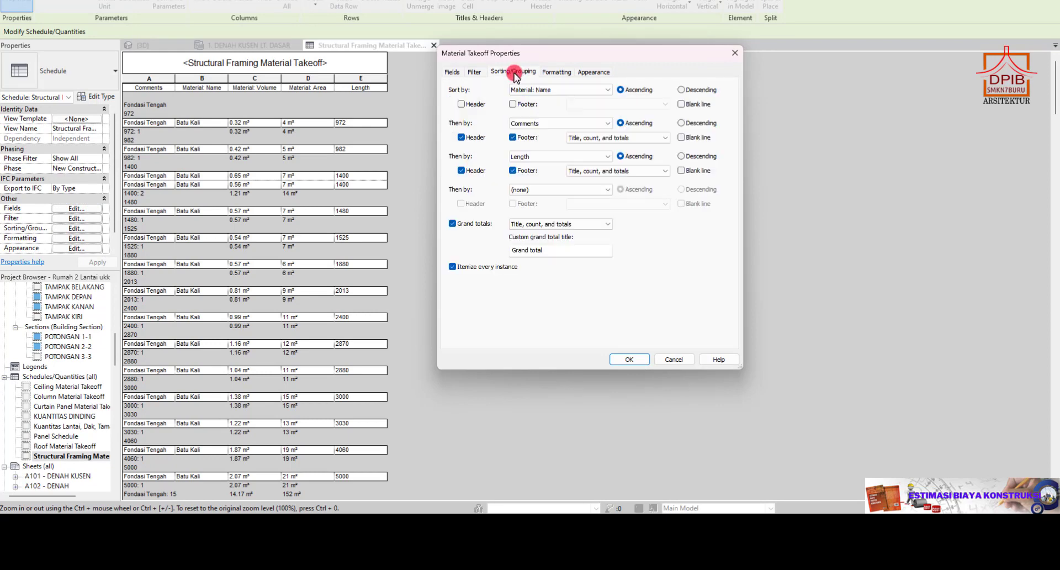
{"action": "left_click", "coordinate": [513, 171]}
{"action": "left_click", "coordinate": [462, 171]}
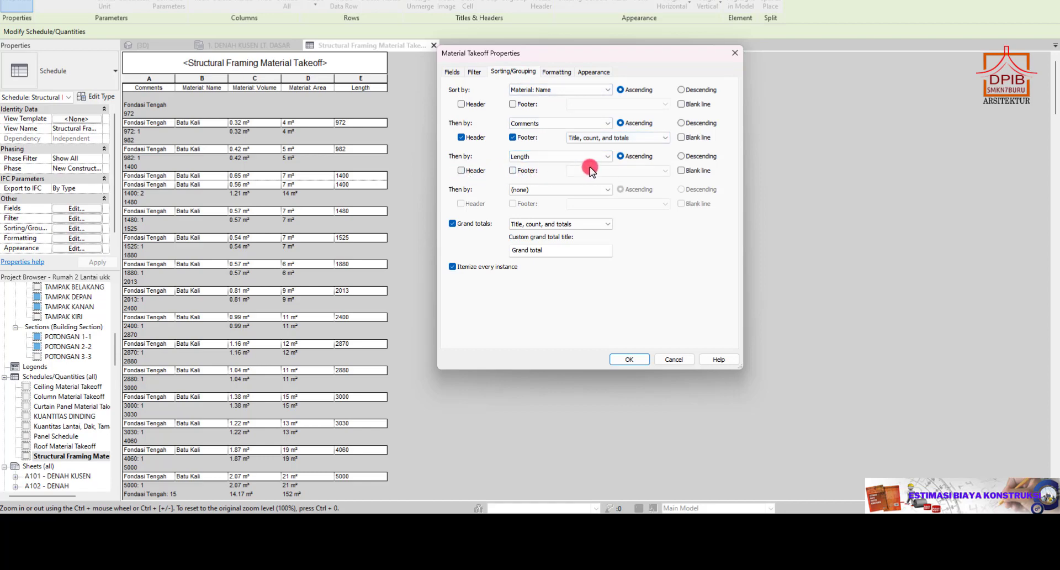
{"action": "left_click", "coordinate": [604, 157]}
{"action": "left_click", "coordinate": [558, 165]}
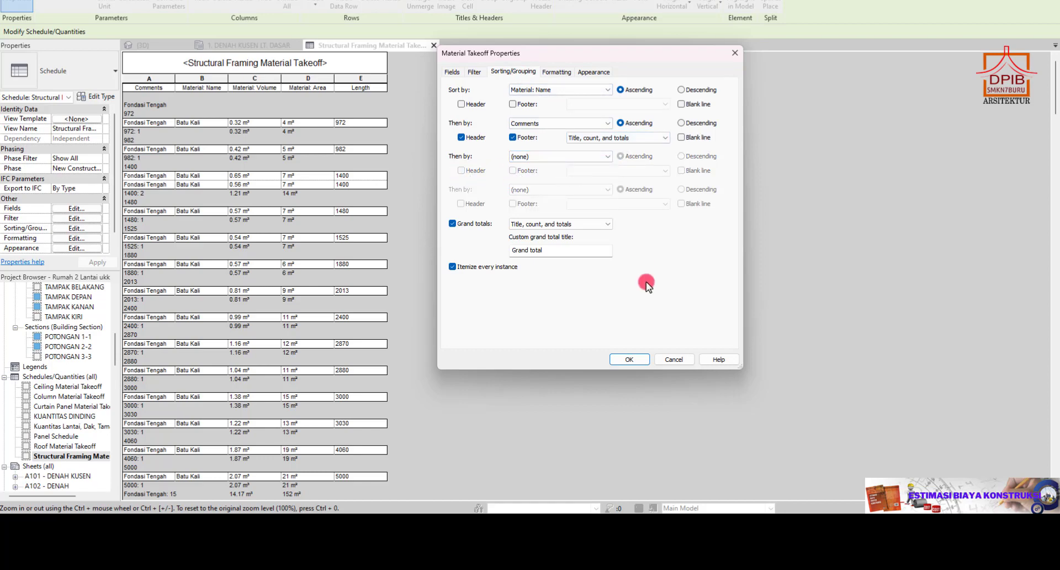
{"action": "left_click", "coordinate": [628, 359]}
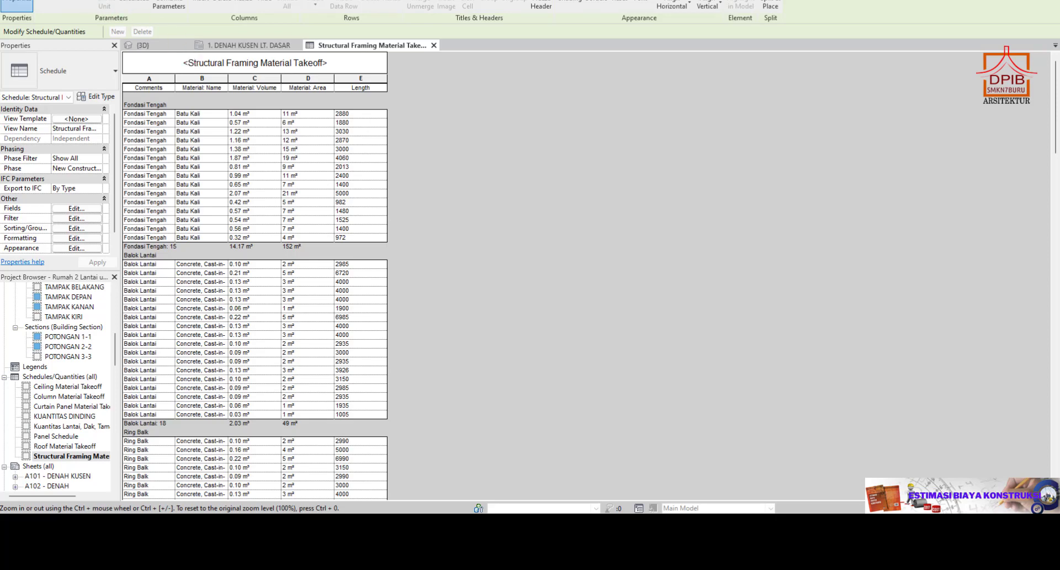
Export the schedule as Structural Framing Material Takeoff in CSV format to My Drive > MATERI PBM DPIB > MATERI EBK > RAB.
{"action": "left_click", "coordinate": [11, 0]}
{"action": "mouse_move", "coordinate": [42, 125]}
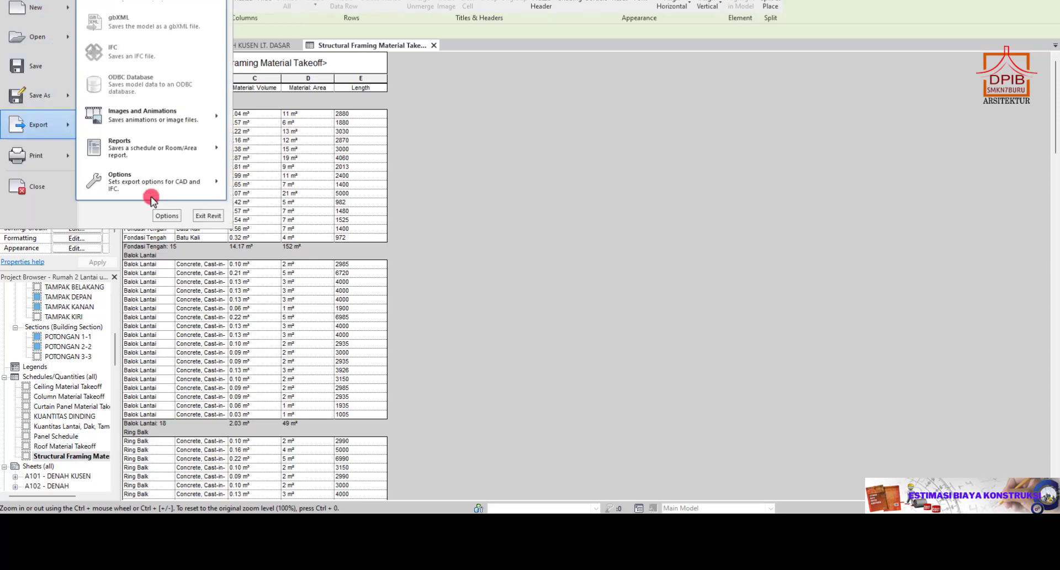
{"action": "mouse_move", "coordinate": [165, 148]}
{"action": "left_click", "coordinate": [238, 142]}
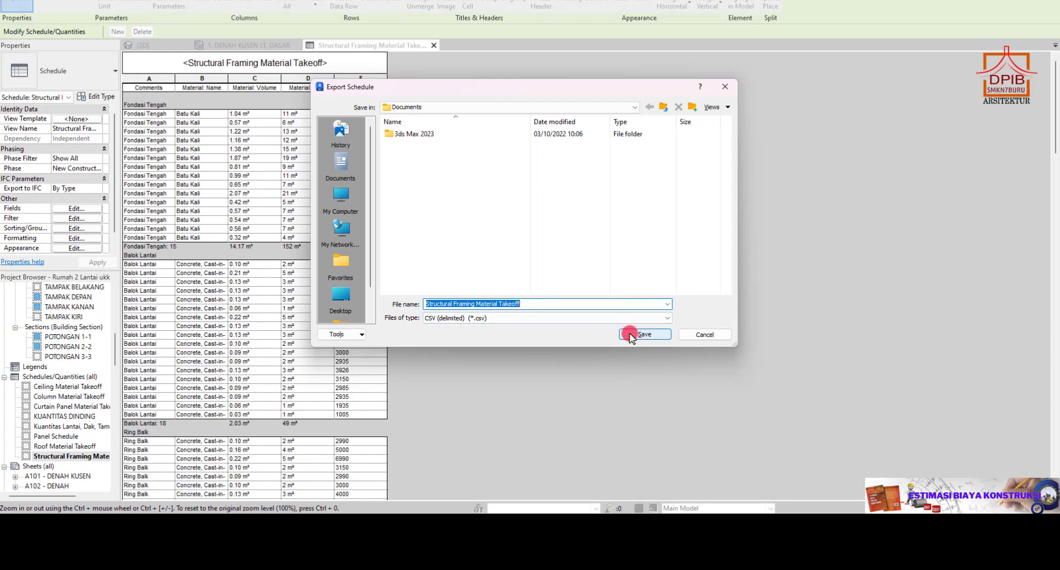
{"action": "scroll", "coordinate": [362, 229], "scroll_direction": "down", "scroll_amount": 1}
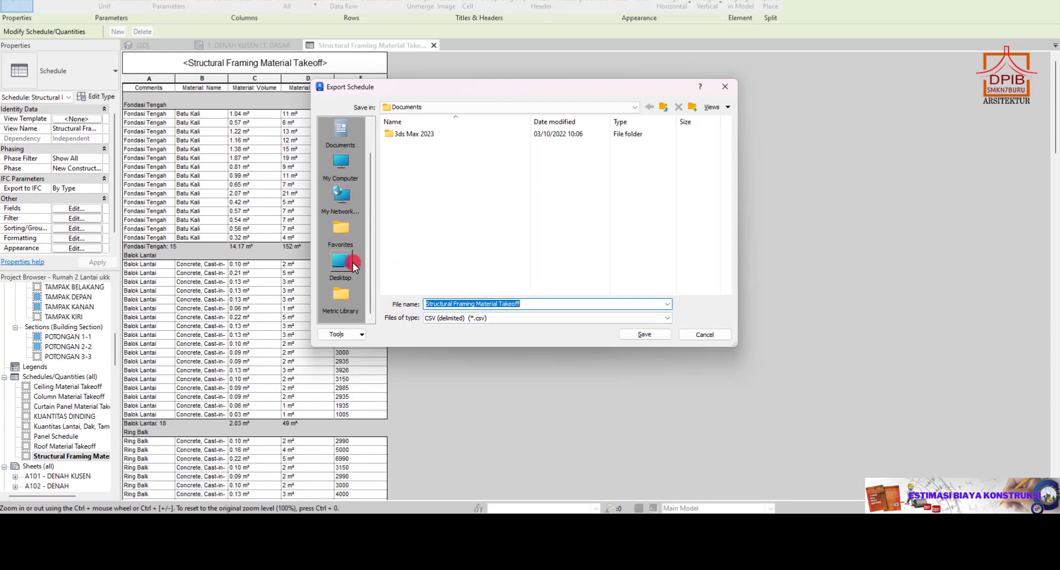
{"action": "left_click", "coordinate": [350, 182]}
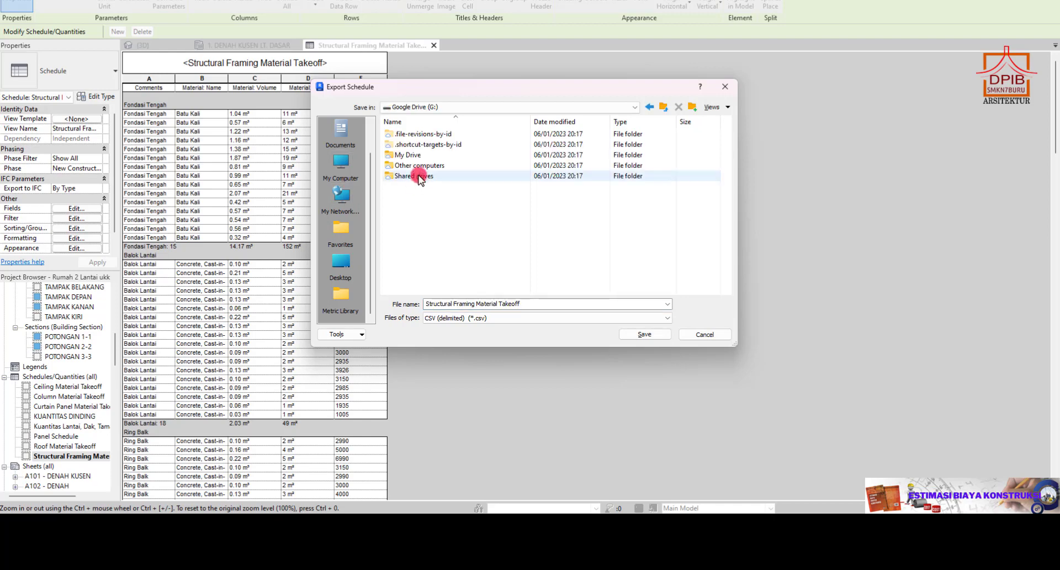
{"action": "double_click", "coordinate": [409, 161]}
{"action": "scroll", "coordinate": [430, 190], "scroll_direction": "down", "scroll_amount": 3}
{"action": "scroll", "coordinate": [428, 190], "scroll_direction": "down", "scroll_amount": 5}
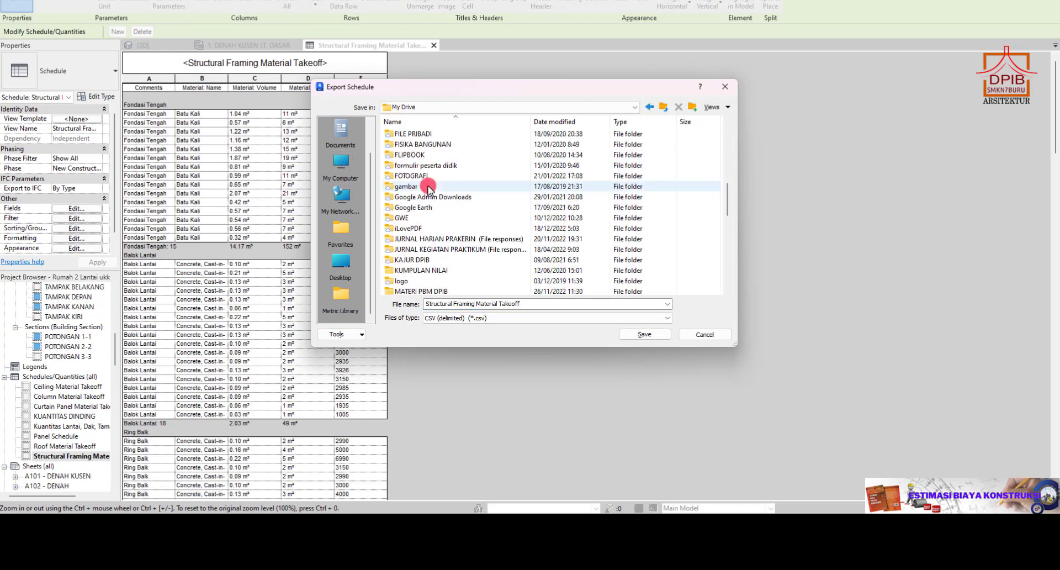
{"action": "double_click", "coordinate": [397, 256]}
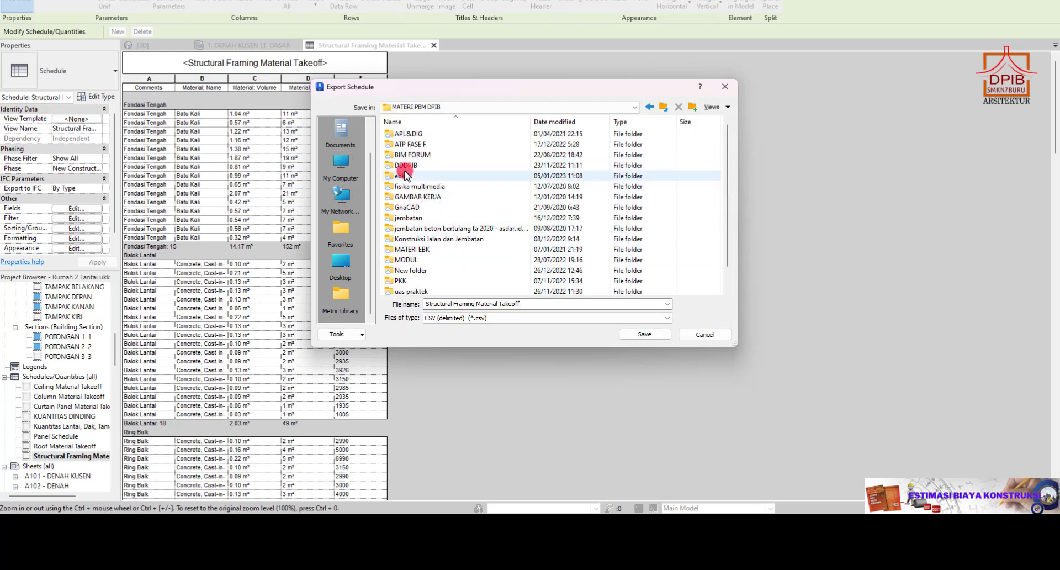
{"action": "double_click", "coordinate": [425, 250]}
{"action": "double_click", "coordinate": [403, 185]}
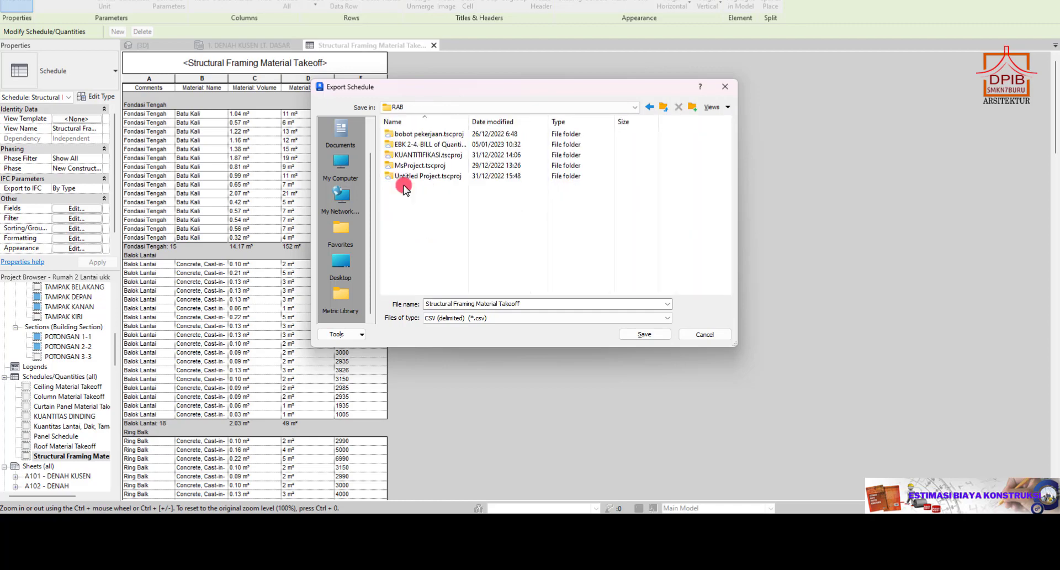
{"action": "key", "text": "Return"}
{"action": "left_click", "coordinate": [541, 296]}
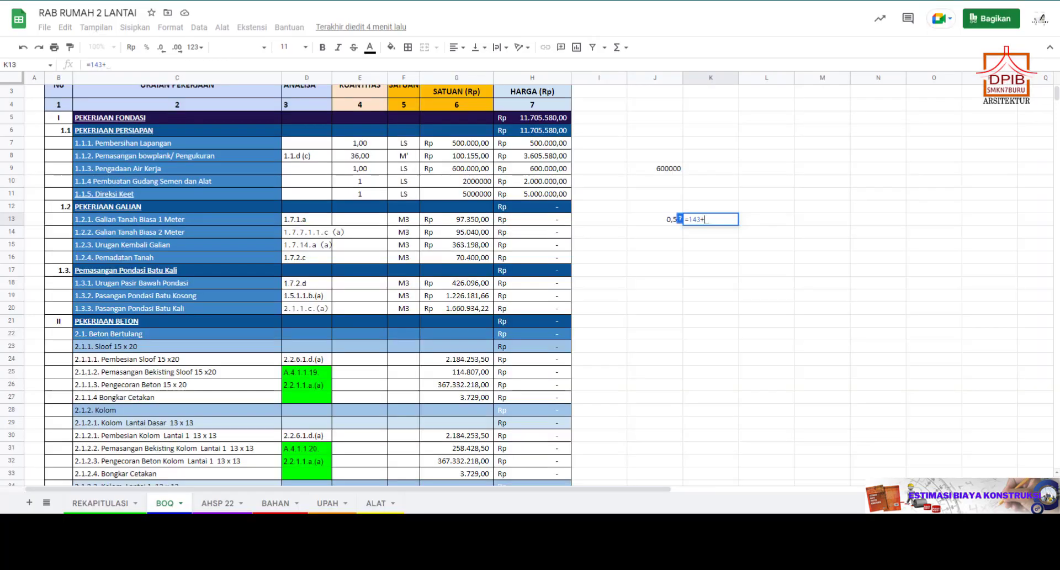
Switch to Google Drive and open Structural Framing Material Takeoff.csv from the MATERI EBK > RAB folder.
{"action": "left_click", "coordinate": [640, 67]}
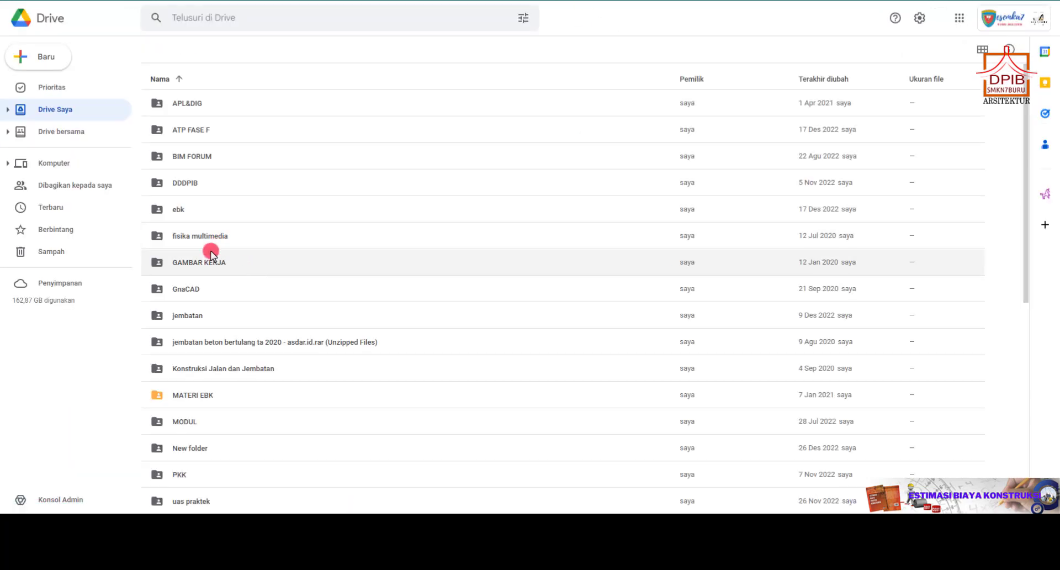
{"action": "scroll", "coordinate": [214, 293], "scroll_direction": "down", "scroll_amount": 2}
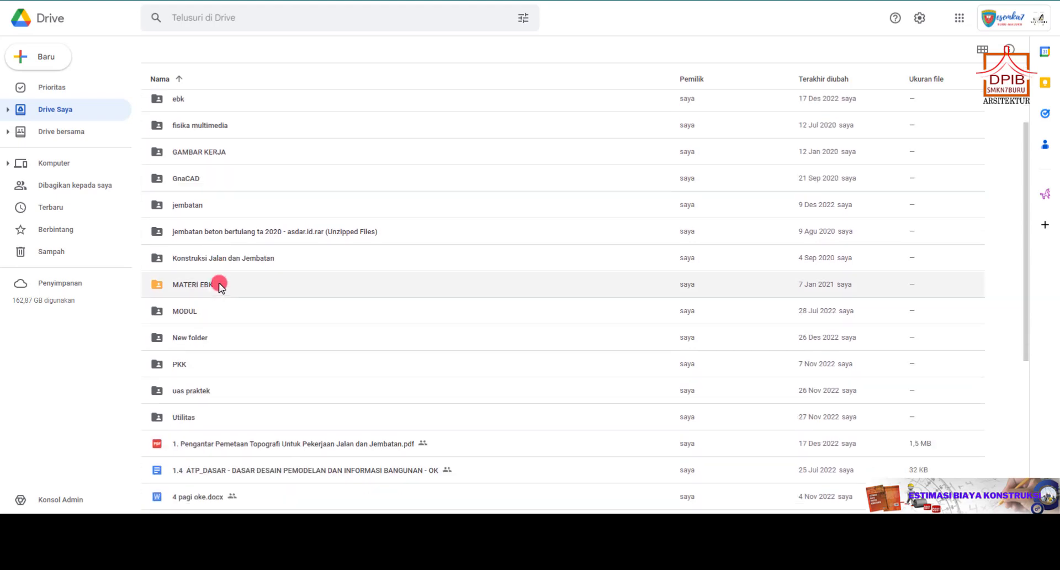
{"action": "double_click", "coordinate": [215, 295]}
{"action": "double_click", "coordinate": [199, 243]}
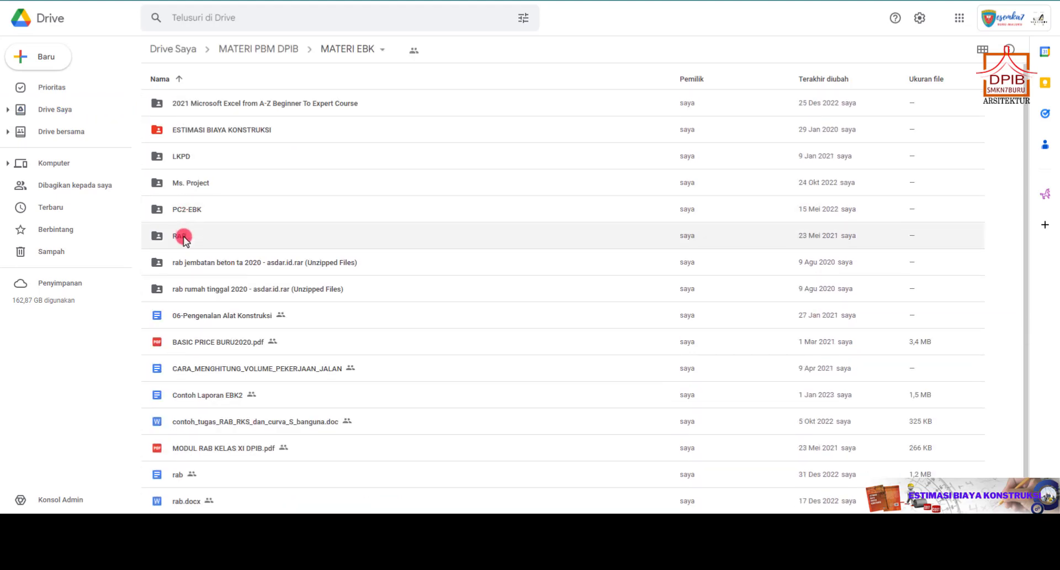
{"action": "scroll", "coordinate": [215, 245], "scroll_direction": "down", "scroll_amount": 1}
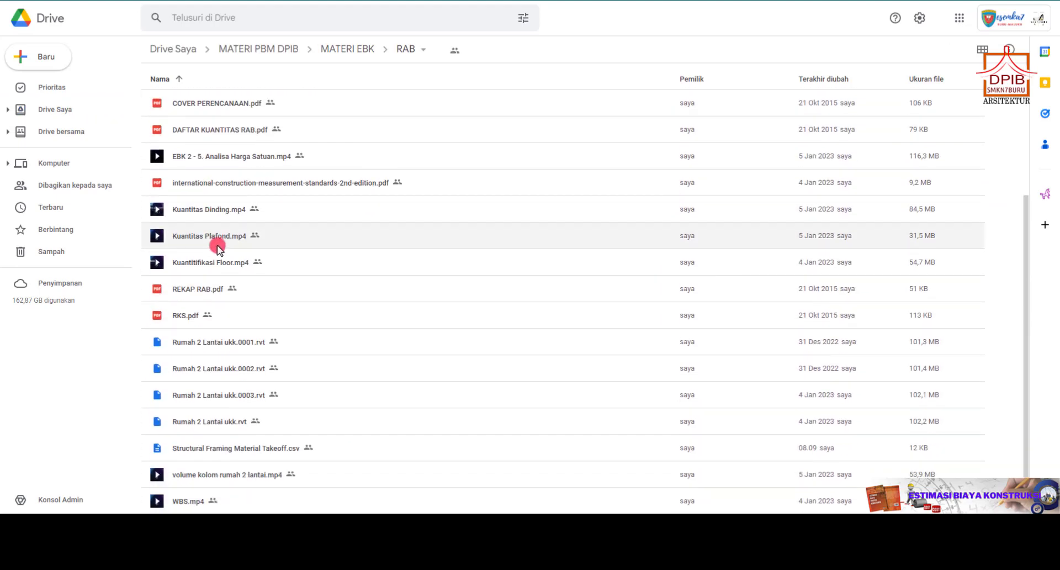
{"action": "left_click", "coordinate": [241, 449]}
{"action": "double_click", "coordinate": [239, 450]}
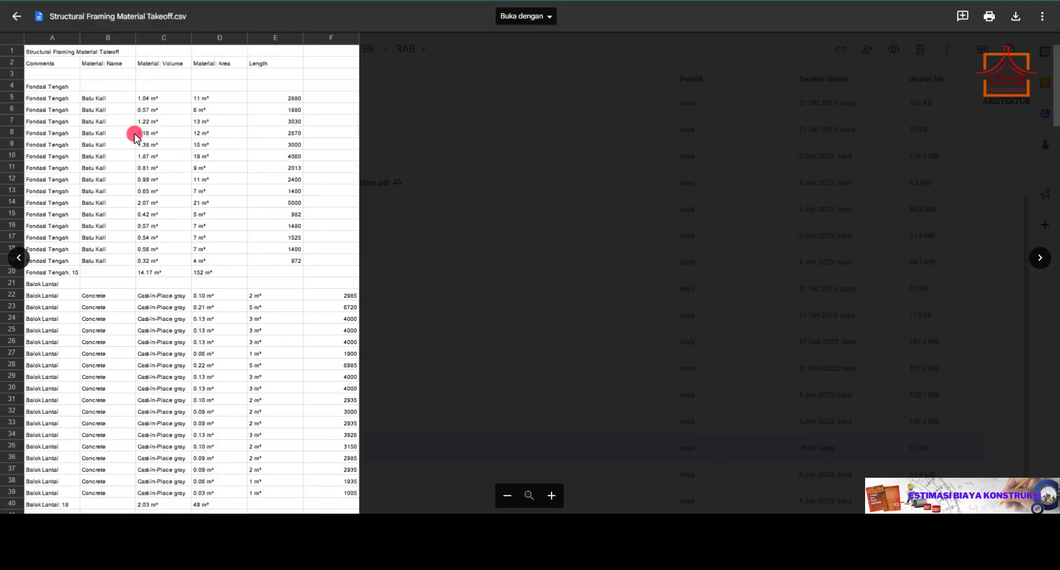
Star the previewed takeoff CSV and open it as a Google Sheets spreadsheet.
{"action": "left_click", "coordinate": [283, 288]}
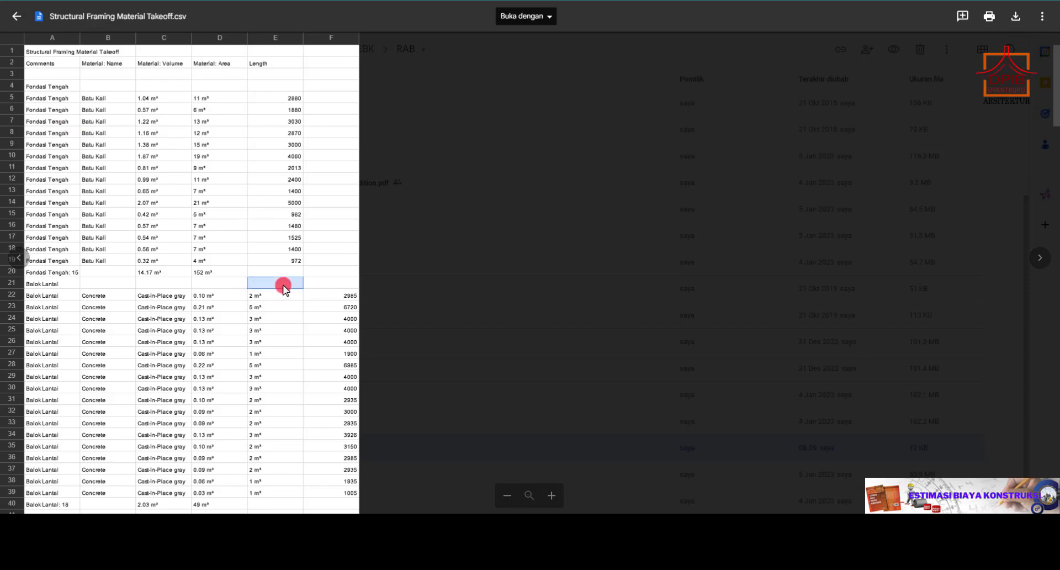
{"action": "key", "text": "s"}
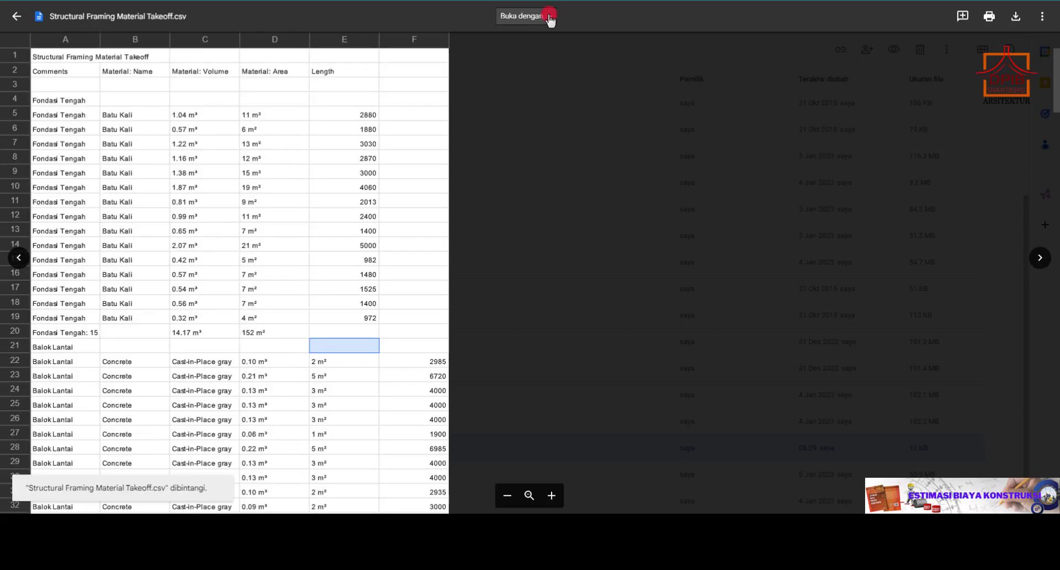
{"action": "left_click", "coordinate": [549, 17]}
{"action": "left_click", "coordinate": [555, 92]}
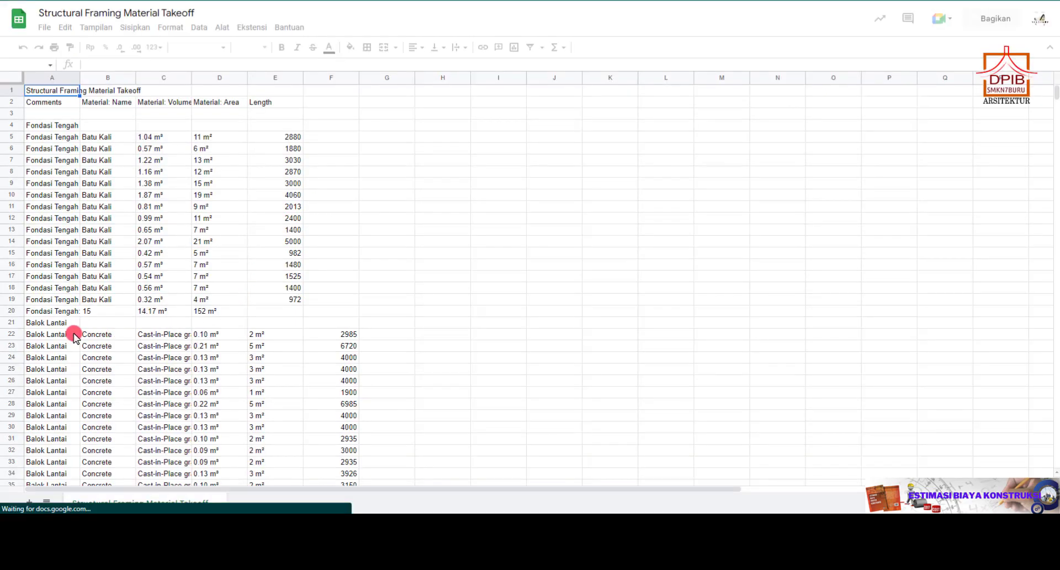
Total the first Fondasi Tengah group's lengths in cell E4 with =sum(E5:E19).
{"action": "left_click", "coordinate": [279, 127]}
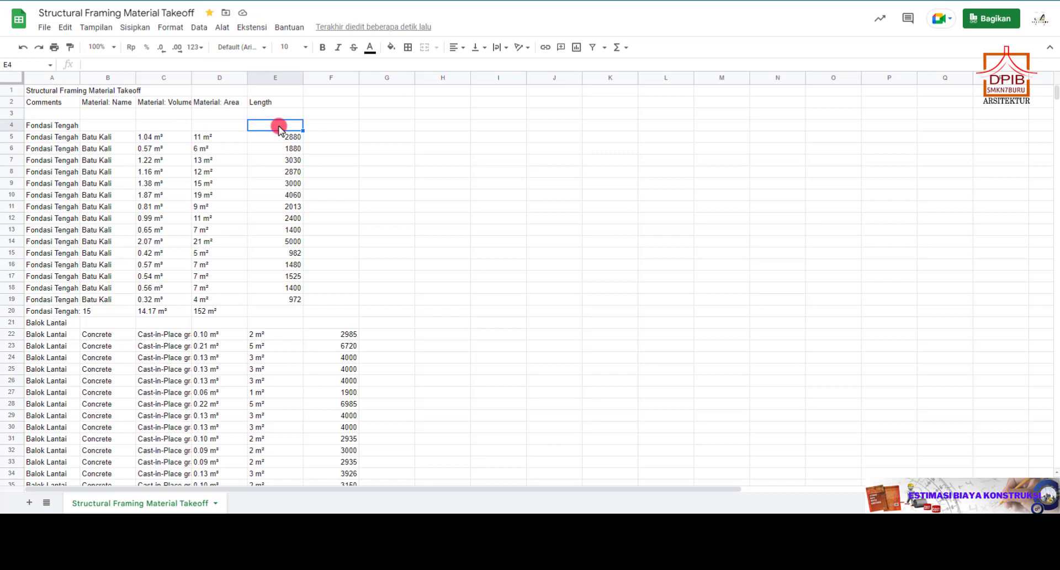
{"action": "type", "text": "=sum("}
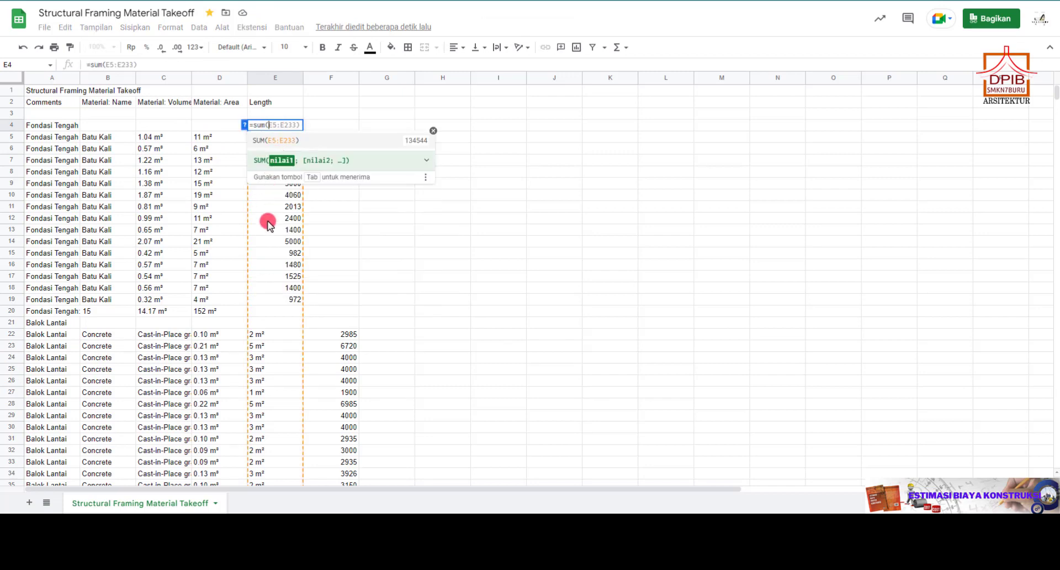
{"action": "left_click_drag", "start_coordinate": [260, 138], "coordinate": [267, 298]}
{"action": "key", "text": "Return"}
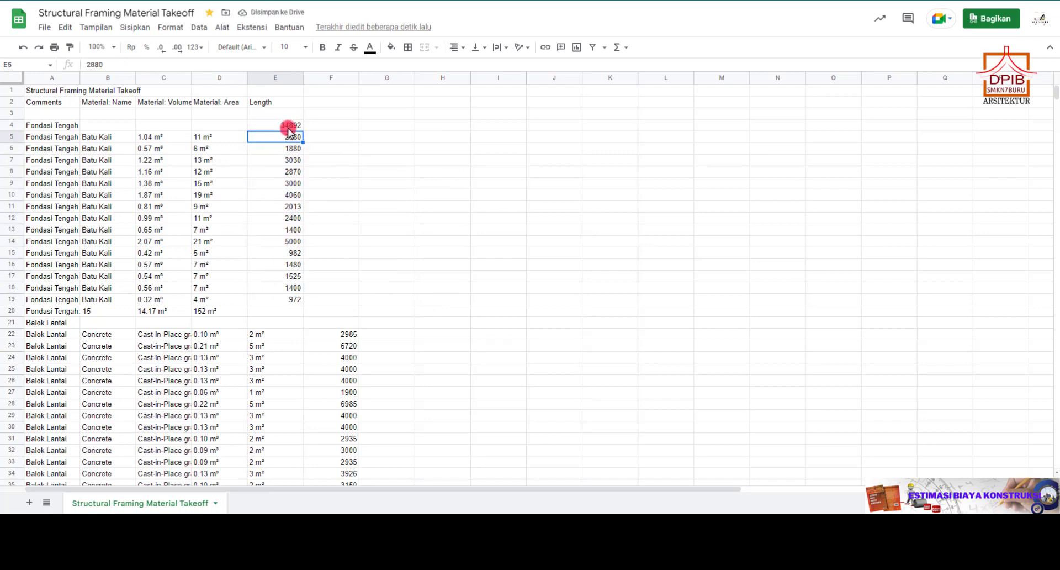
{"action": "left_click", "coordinate": [288, 126]}
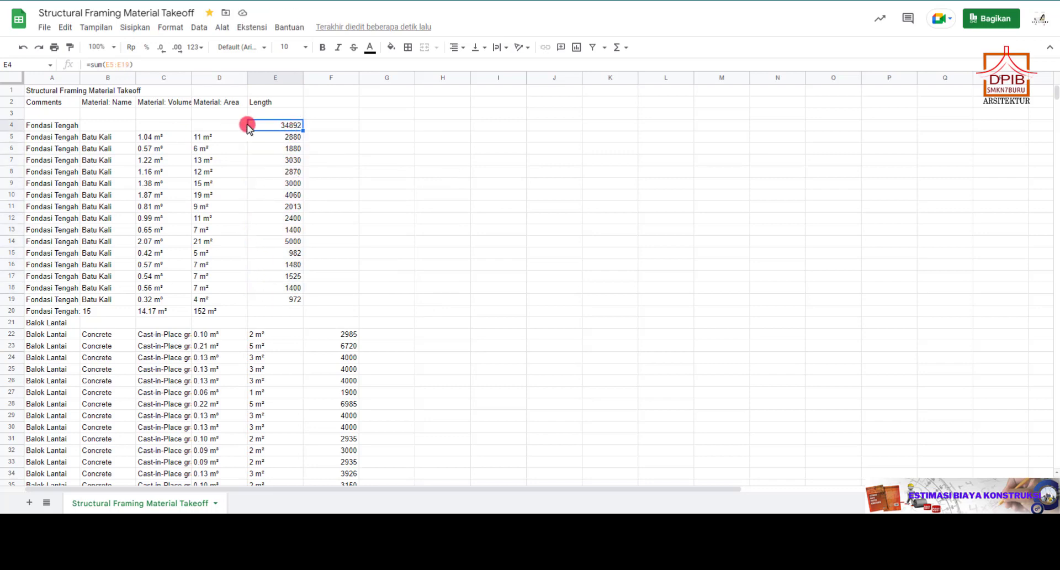
Total the Fondasi Tepi group's lengths in cell E78 with =sum(E79:E85).
{"action": "scroll", "coordinate": [288, 385], "scroll_direction": "down", "scroll_amount": 7}
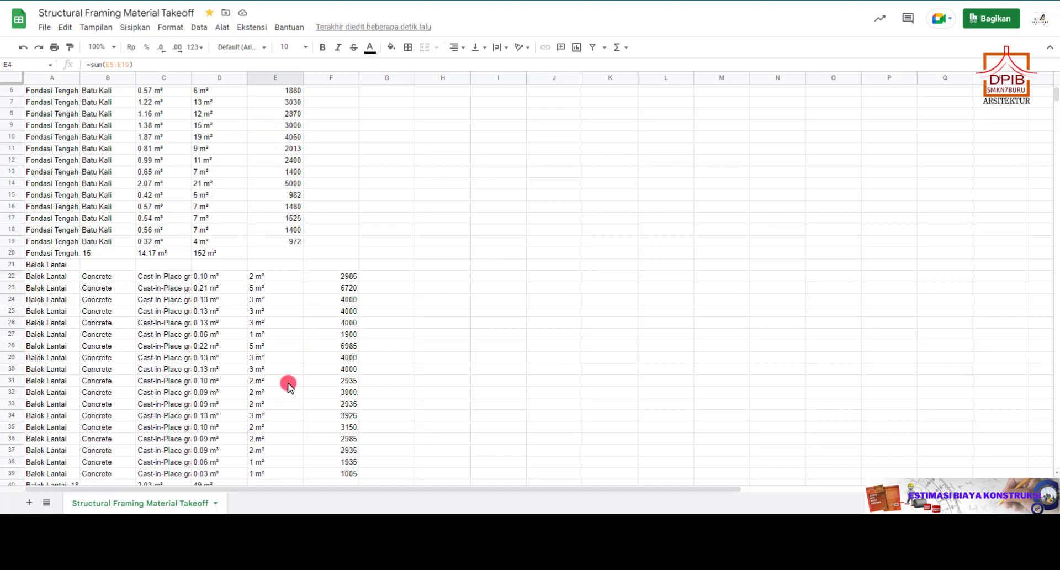
{"action": "scroll", "coordinate": [288, 385], "scroll_direction": "down", "scroll_amount": 7}
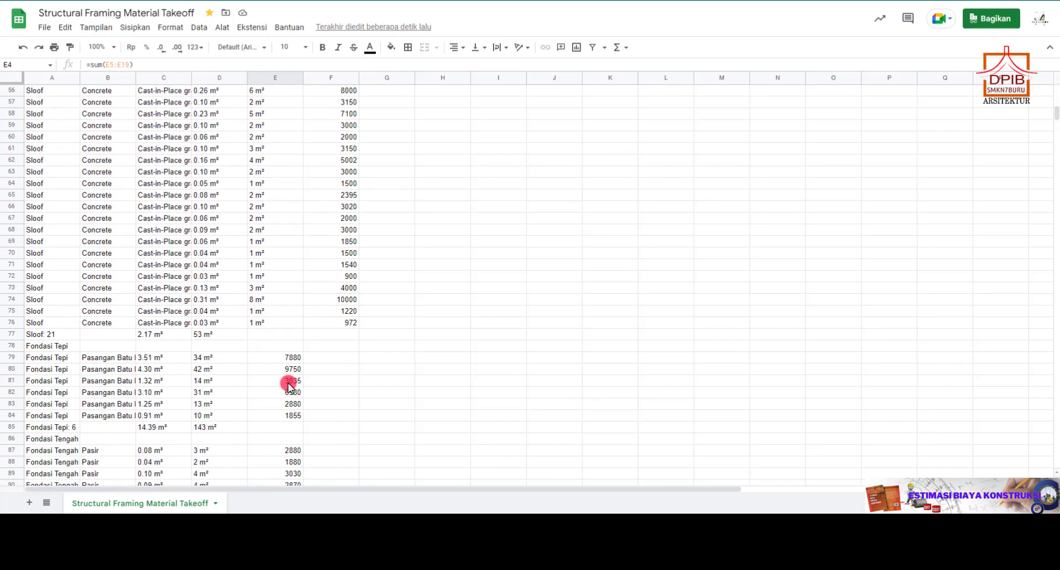
{"action": "scroll", "coordinate": [287, 385], "scroll_direction": "up", "scroll_amount": 5}
{"action": "scroll", "coordinate": [287, 385], "scroll_direction": "up", "scroll_amount": 8}
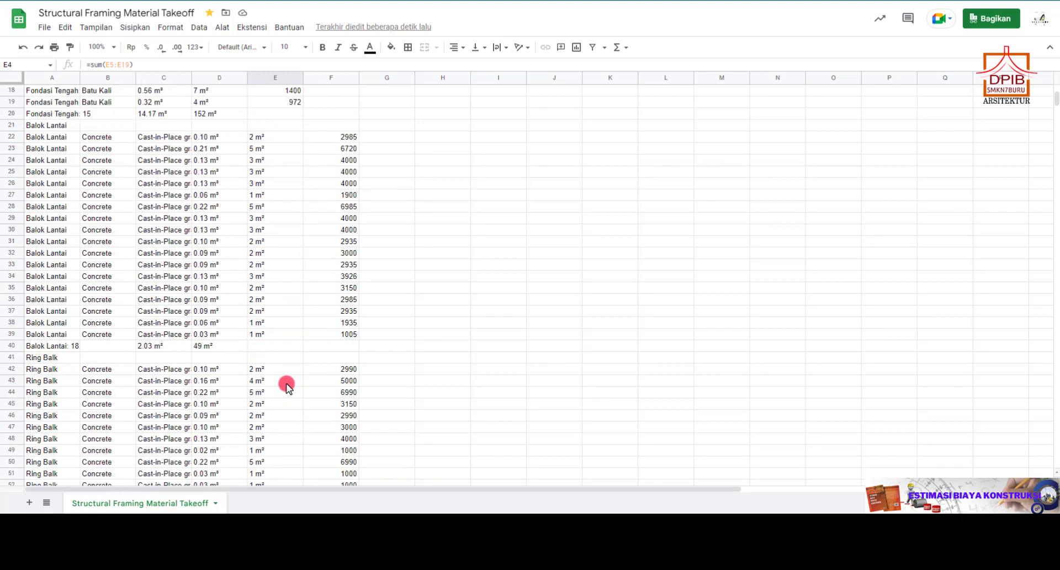
{"action": "scroll", "coordinate": [288, 385], "scroll_direction": "down", "scroll_amount": 11}
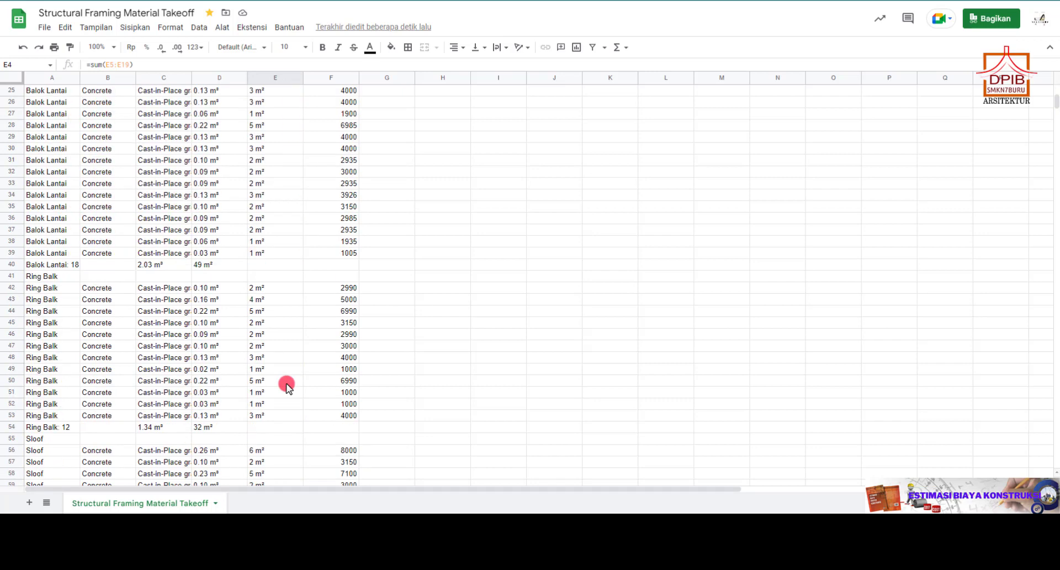
{"action": "scroll", "coordinate": [285, 384], "scroll_direction": "down", "scroll_amount": 1}
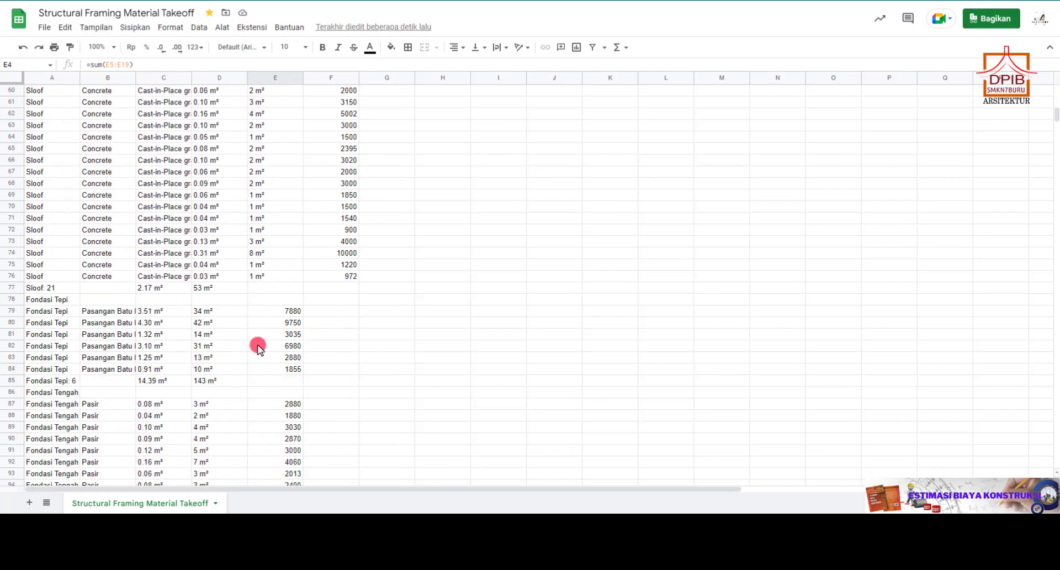
{"action": "left_click", "coordinate": [274, 299]}
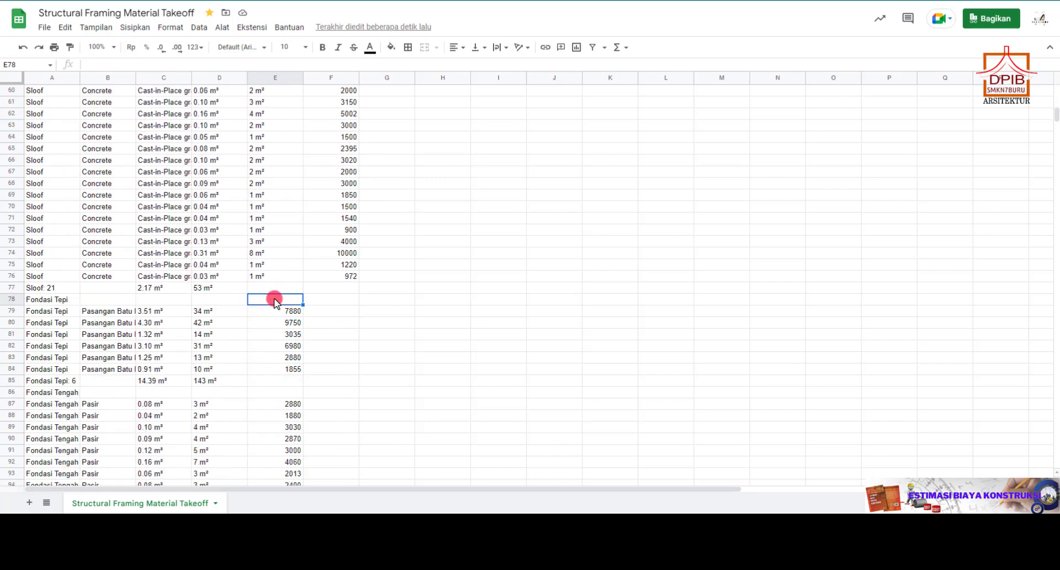
{"action": "type", "text": "=sum("}
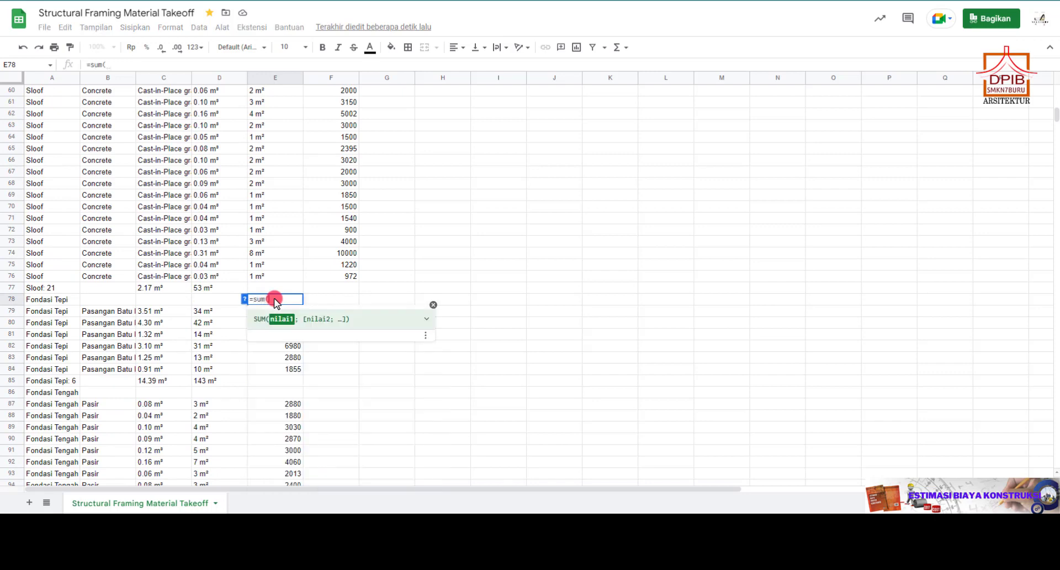
{"action": "left_click", "coordinate": [234, 310]}
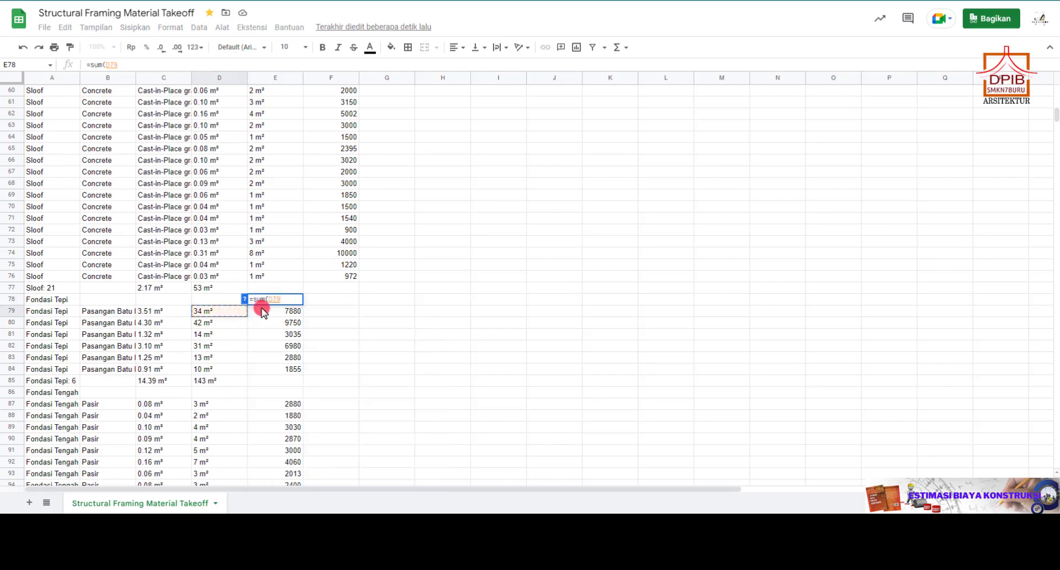
{"action": "left_click_drag", "start_coordinate": [260, 310], "coordinate": [258, 380]}
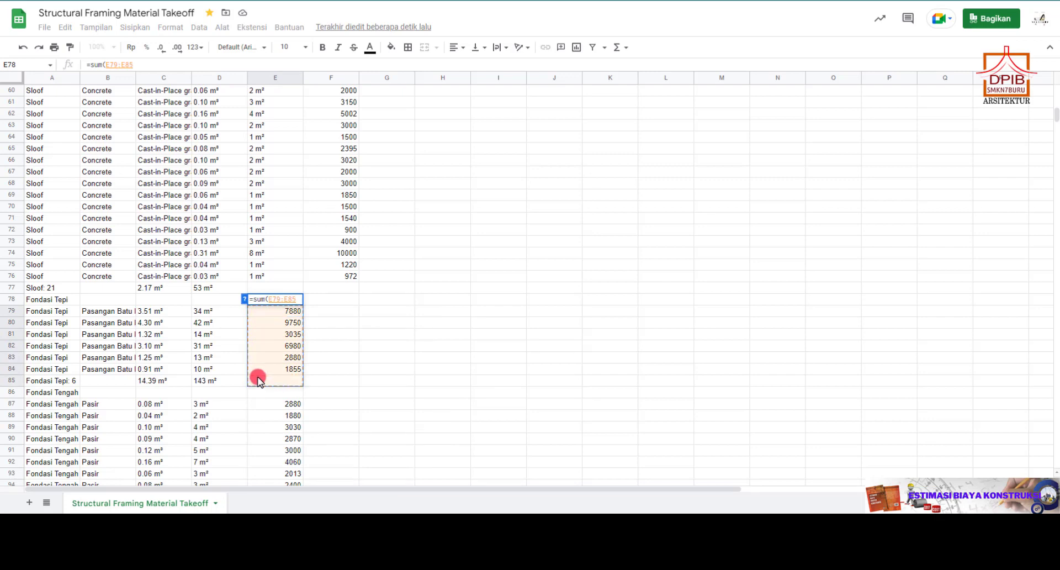
{"action": "key", "text": "Return"}
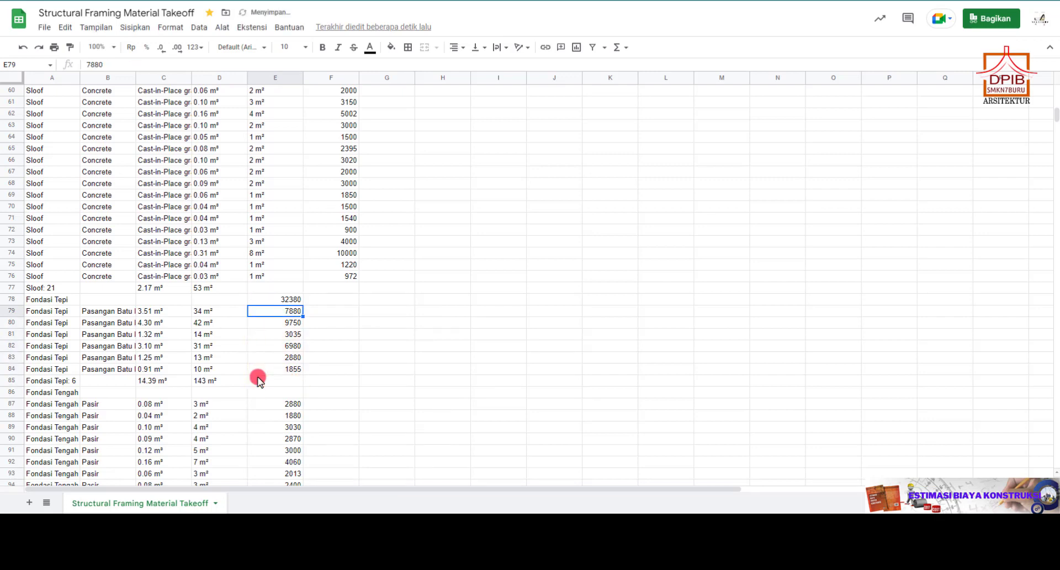
{"action": "left_click", "coordinate": [279, 302]}
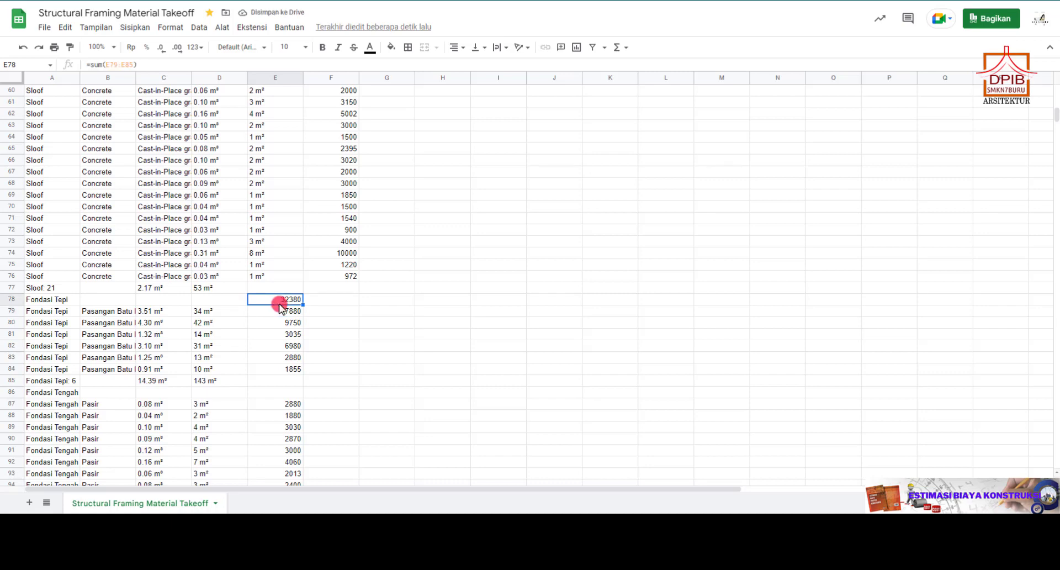
Switch to Revit to review the Structural Framing Material Takeoff schedule, and return to the takeoff spreadsheet.
{"action": "scroll", "coordinate": [282, 306], "scroll_direction": "up", "scroll_amount": 10}
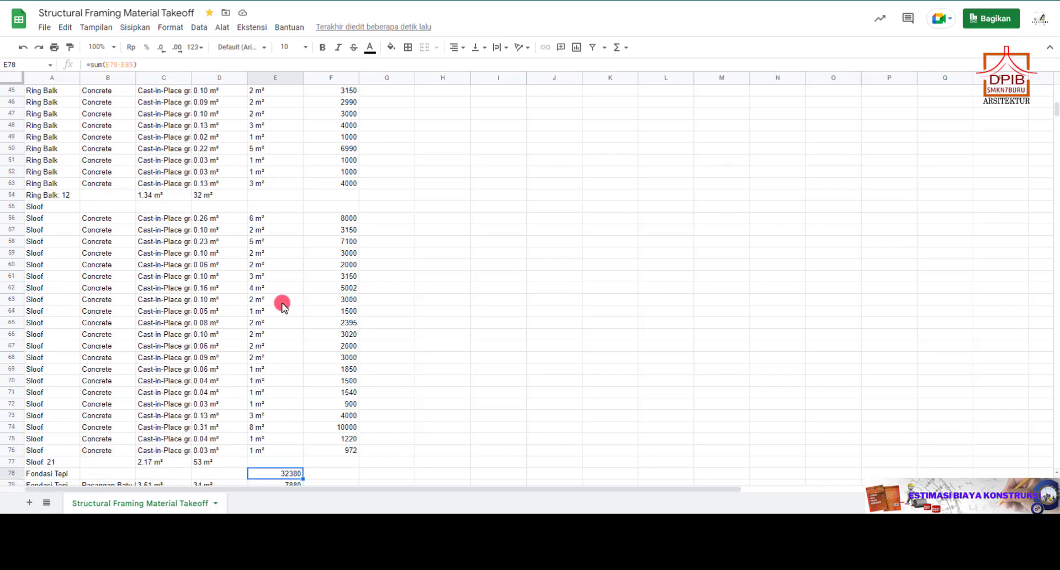
{"action": "scroll", "coordinate": [282, 306], "scroll_direction": "up", "scroll_amount": 5}
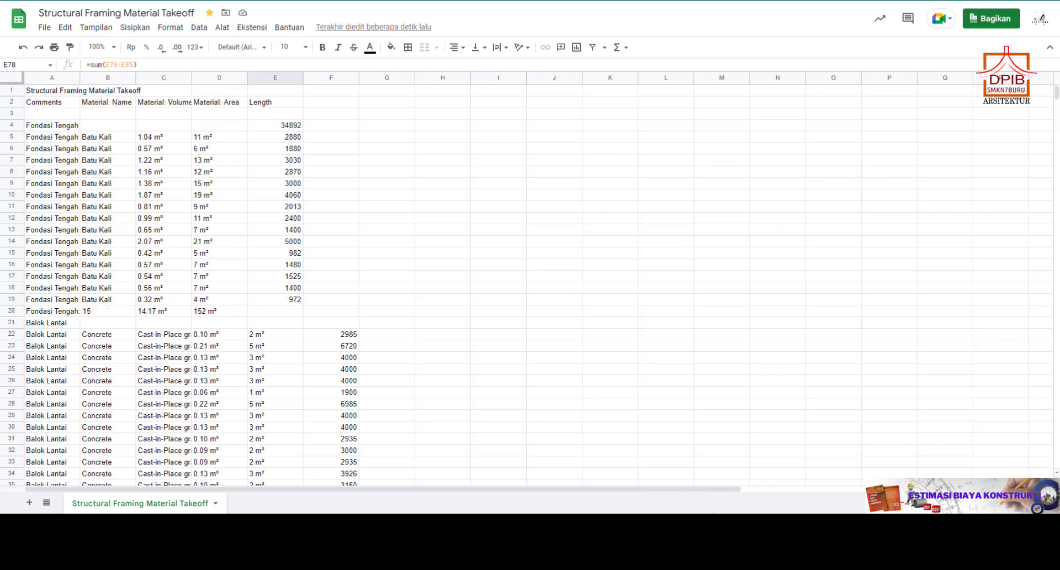
{"action": "left_click", "coordinate": [684, 525]}
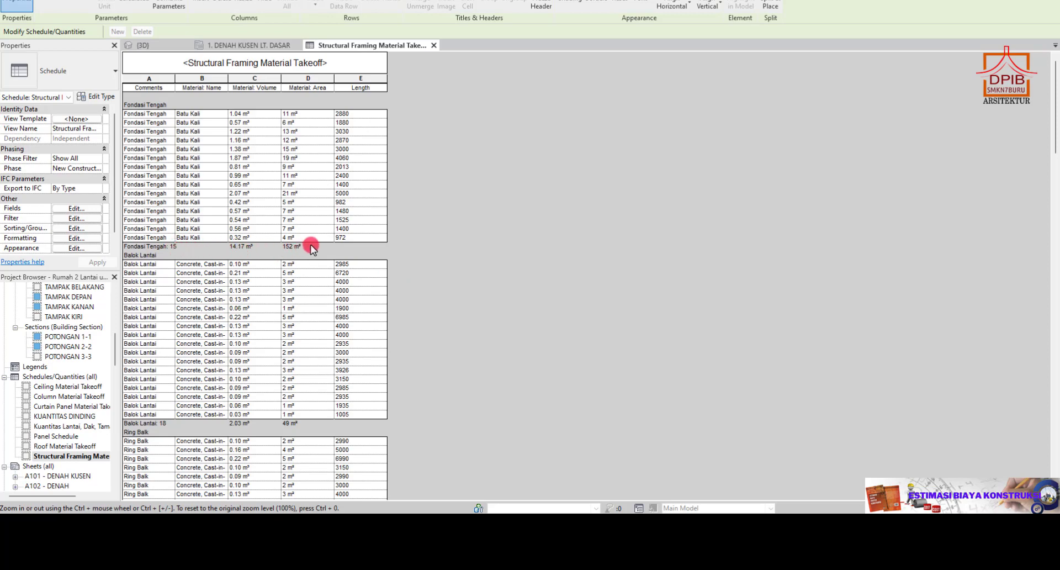
{"action": "left_click", "coordinate": [156, 238]}
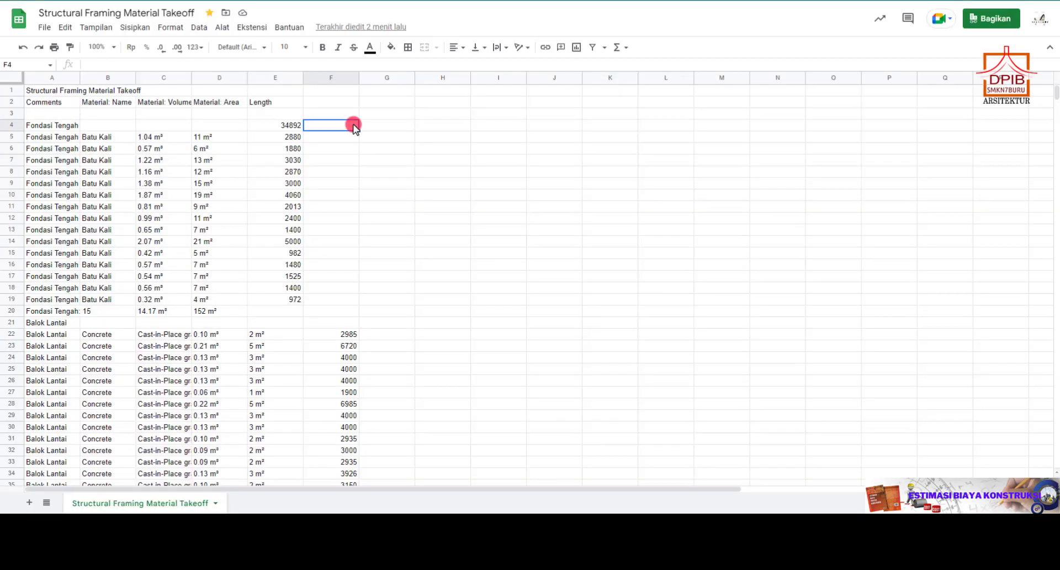
{"action": "key", "text": "alt+Tab"}
Add the Fondasi Tengah and Fondasi Tepi length totals in cell H4 with =E4+E78.
{"action": "left_click", "coordinate": [434, 137]}
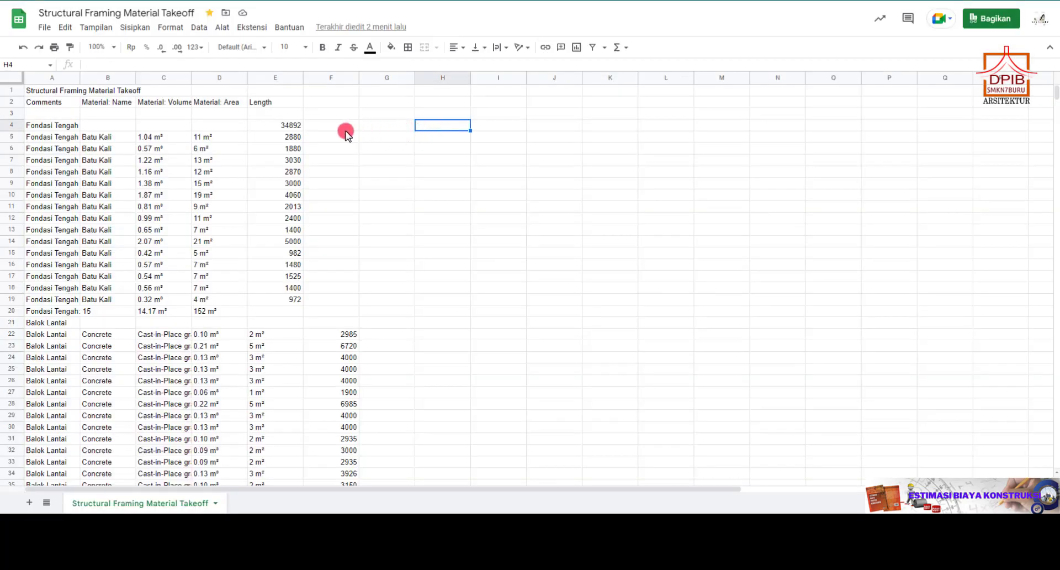
{"action": "left_click", "coordinate": [301, 130]}
{"action": "left_click", "coordinate": [426, 126]}
{"action": "type", "text": "="}
{"action": "left_click", "coordinate": [298, 127]}
{"action": "type", "text": "+"}
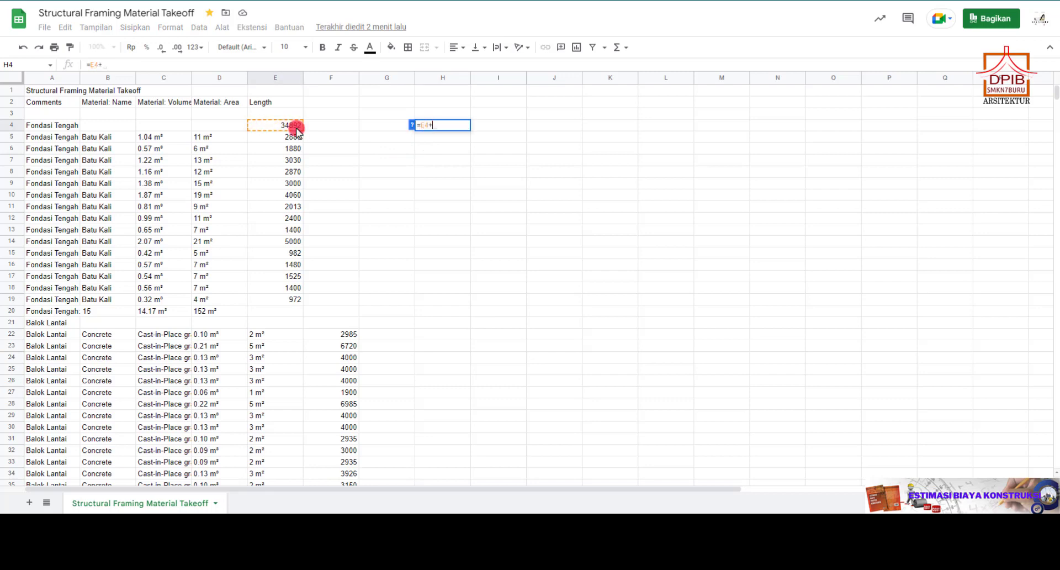
{"action": "scroll", "coordinate": [328, 289], "scroll_direction": "down", "scroll_amount": 12}
{"action": "left_click", "coordinate": [284, 229]}
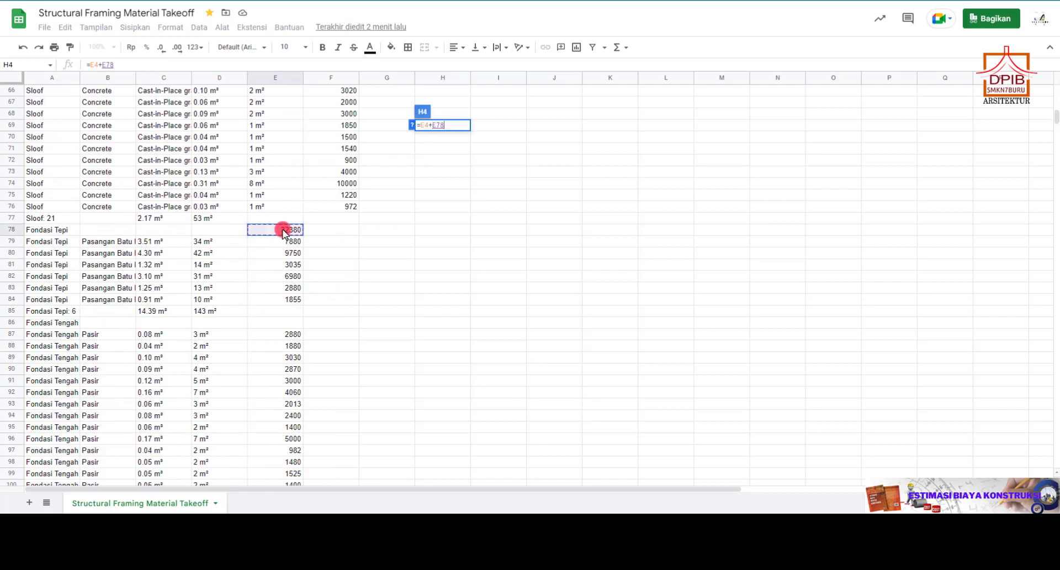
{"action": "key", "text": "Return"}
{"action": "scroll", "coordinate": [441, 165], "scroll_direction": "up", "scroll_amount": 2}
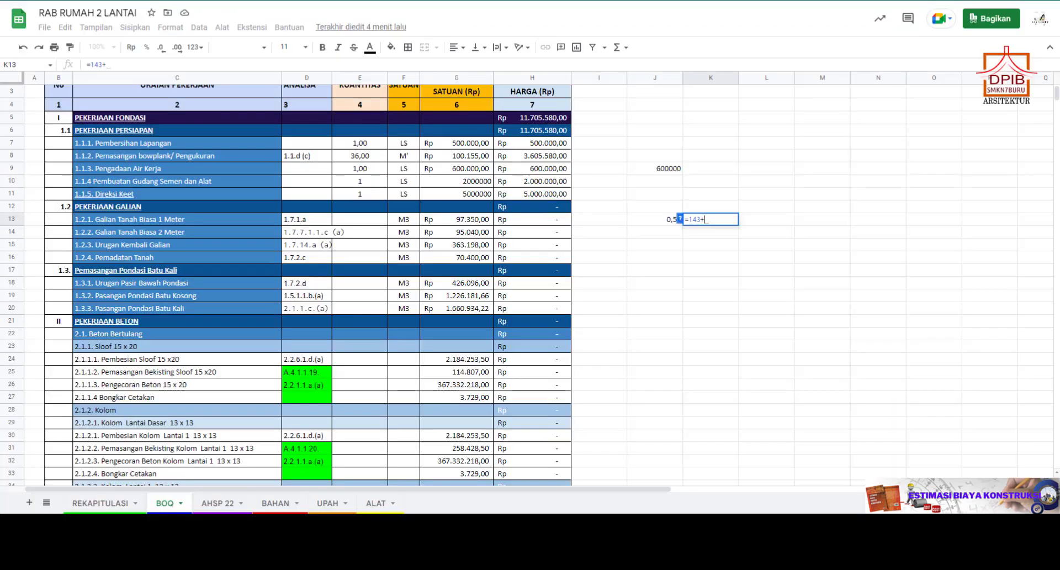
Discard the unfinished =143+ formula in cell K13 of the RAB RUMAH 2 LANTAI BOQ sheet.
{"action": "key", "text": "BackSpace"}
{"action": "key", "text": "BackSpace"}
{"action": "key", "text": "BackSpace"}
{"action": "key", "text": "BackSpace"}
{"action": "key", "text": "BackSpace"}
{"action": "key", "text": "Escape"}
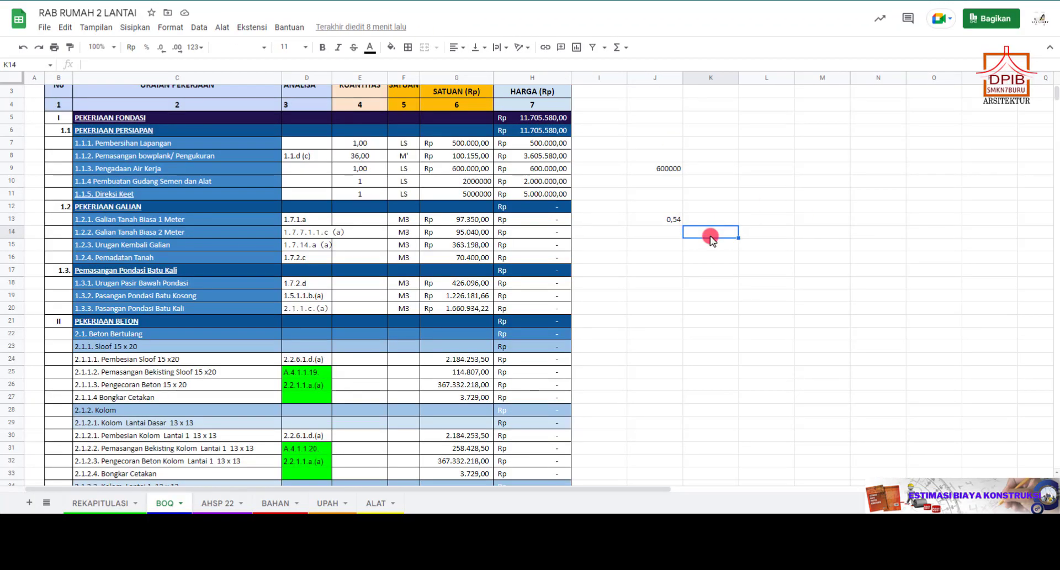
Calculate the excavation volume in cell K13 with =J13*67 and select quantity cell E13 for 1.2.1. Galian Tanah Biasa 1 Meter.
{"action": "type", "text": "="}
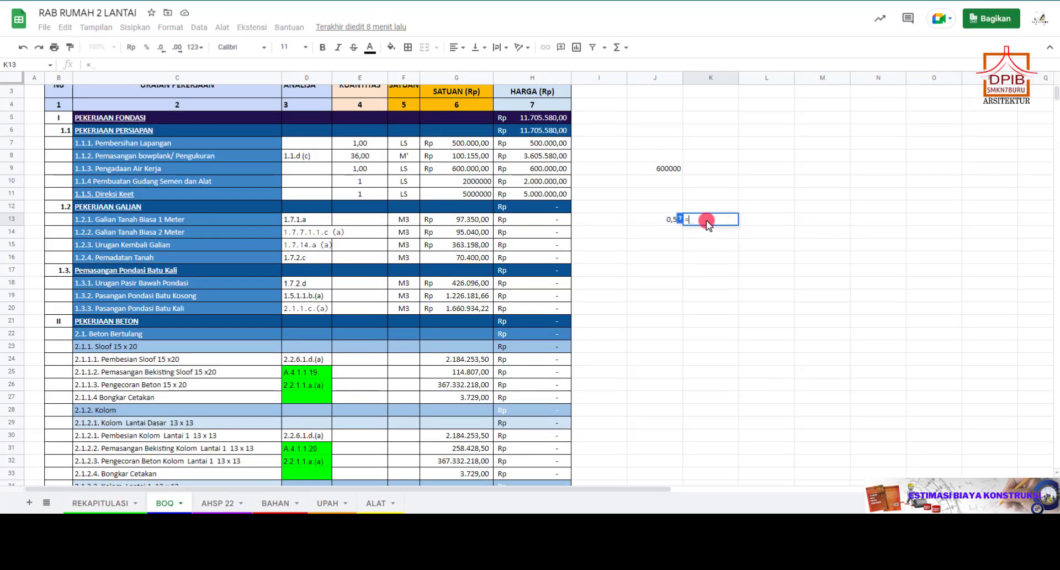
{"action": "left_click", "coordinate": [673, 221]}
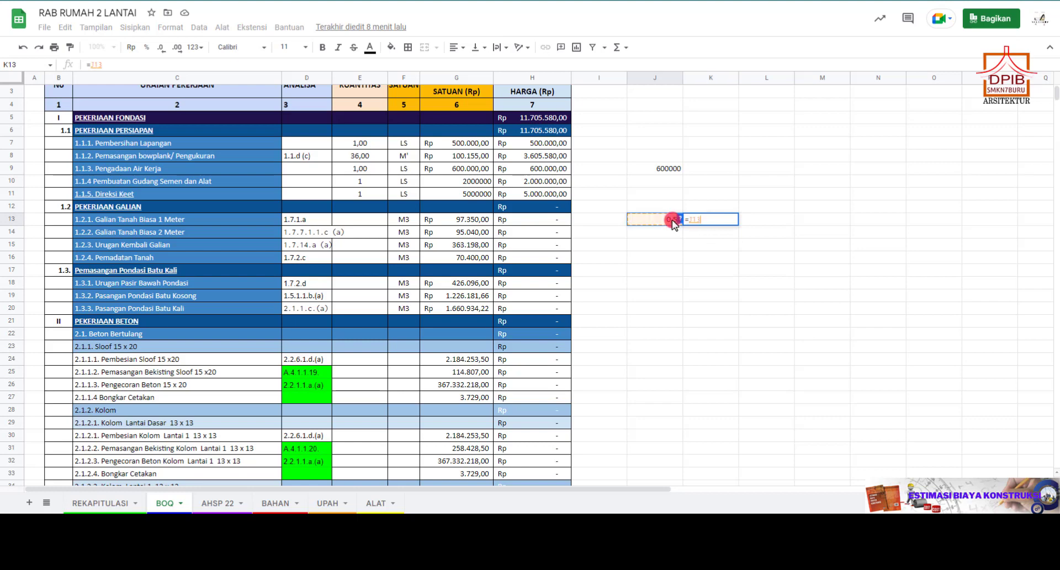
{"action": "left_click", "coordinate": [457, 132]}
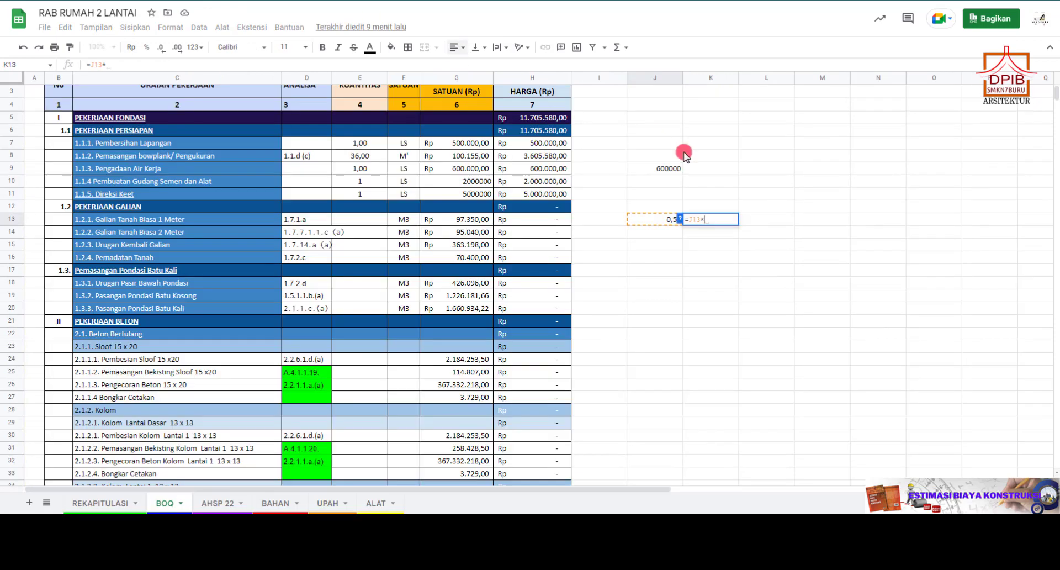
{"action": "type", "text": "*67"}
{"action": "key", "text": "Return"}
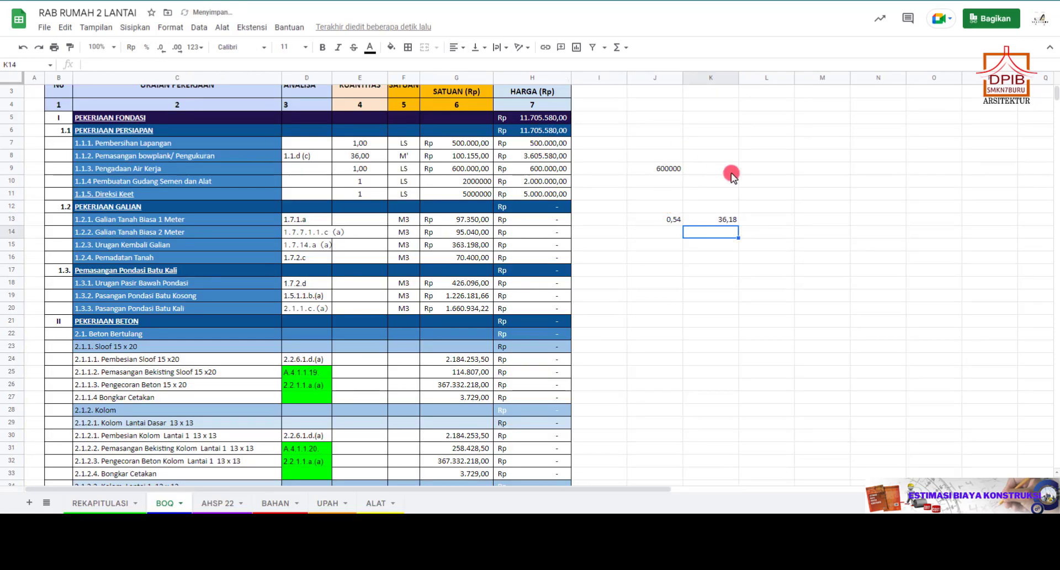
{"action": "left_click", "coordinate": [728, 220]}
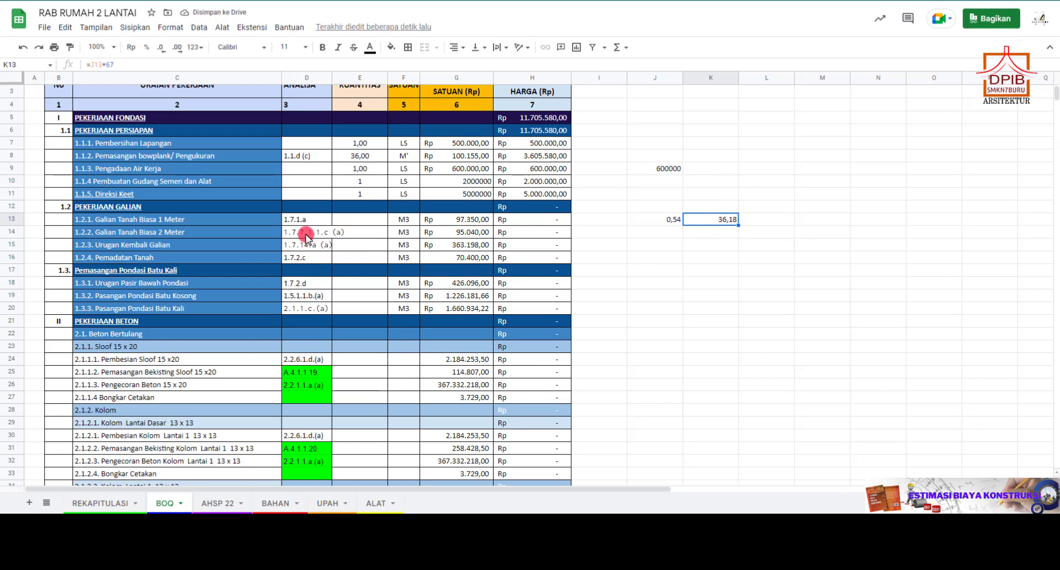
{"action": "left_click", "coordinate": [366, 220]}
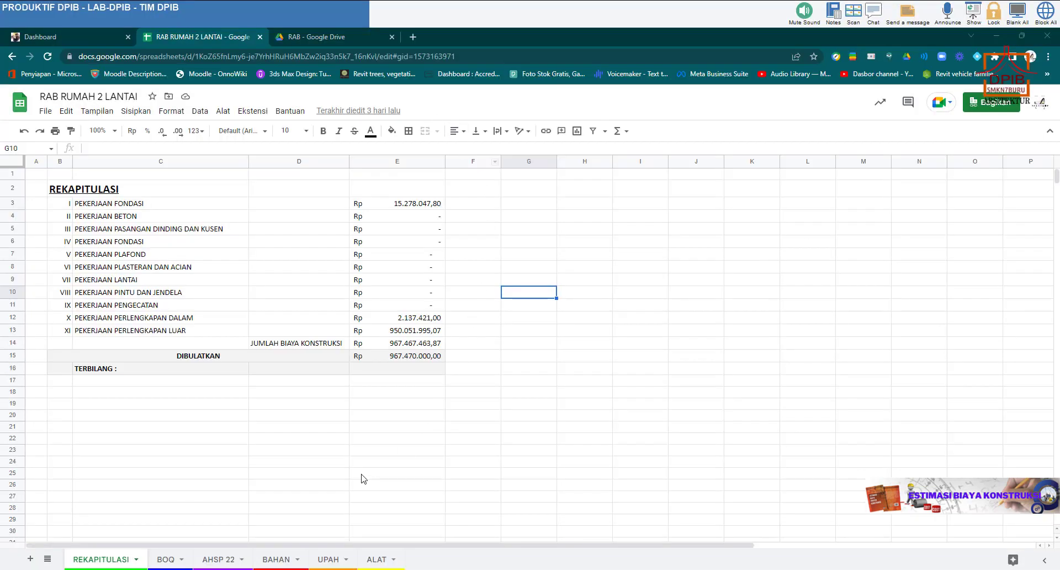
Open the BOQ sheet and total the two Galian Tanah Biasa quantities in cell J15 with =SUM(E13:E14).
{"action": "left_click", "coordinate": [166, 558]}
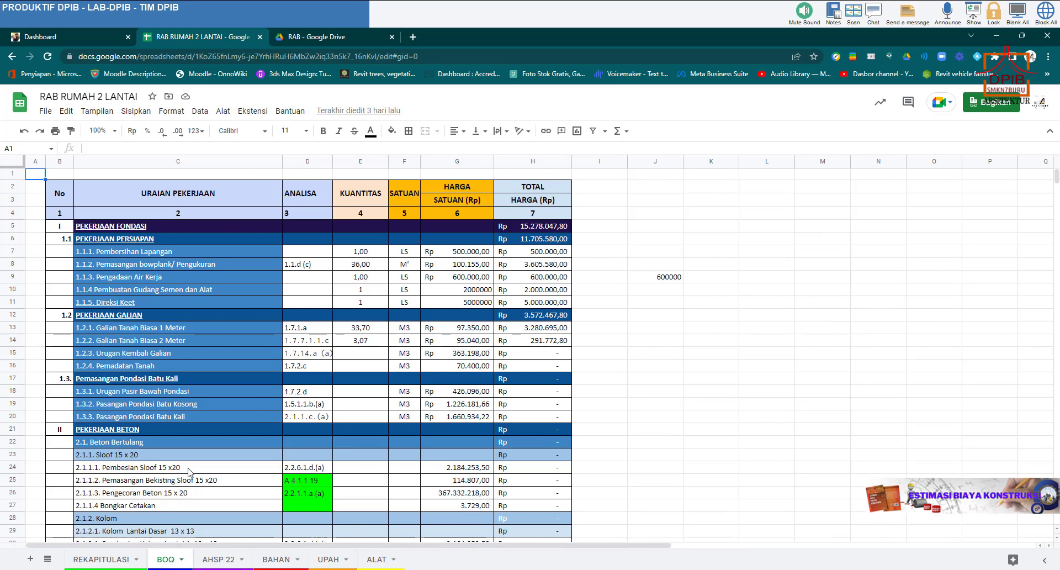
{"action": "scroll", "coordinate": [272, 287], "scroll_direction": "down", "scroll_amount": 2}
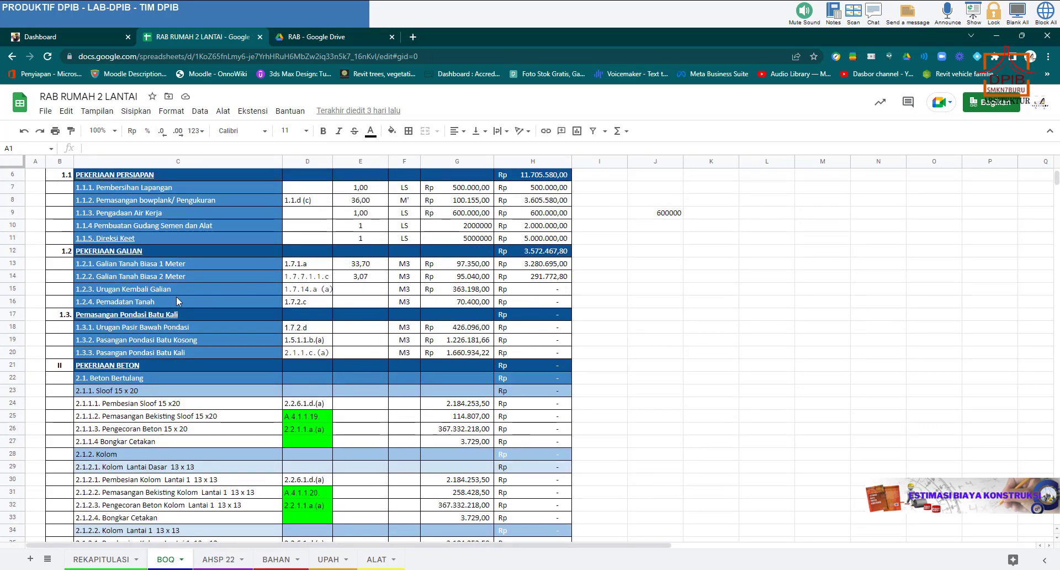
{"action": "left_click", "coordinate": [357, 293]}
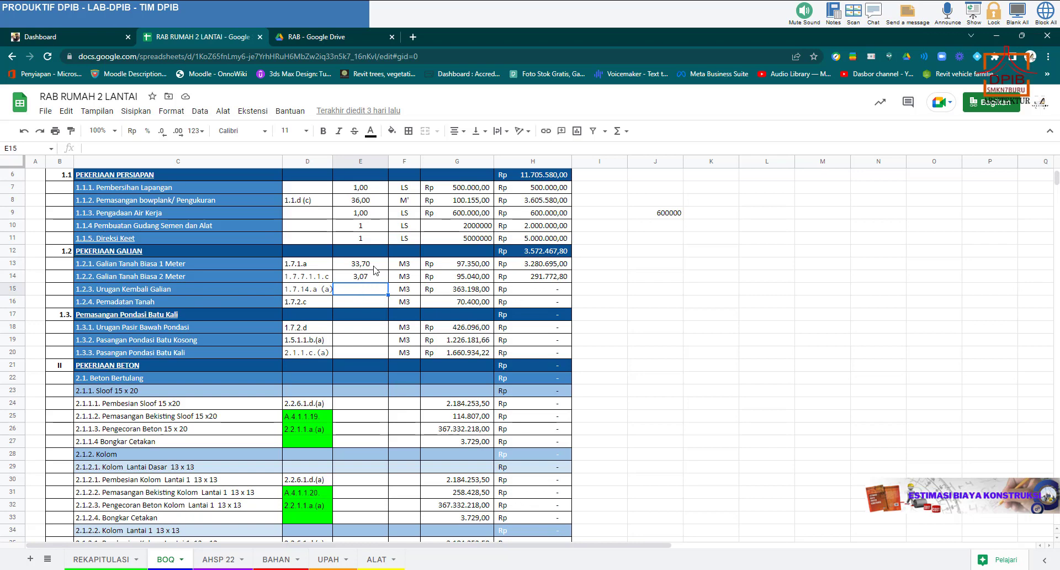
{"action": "left_click", "coordinate": [659, 292]}
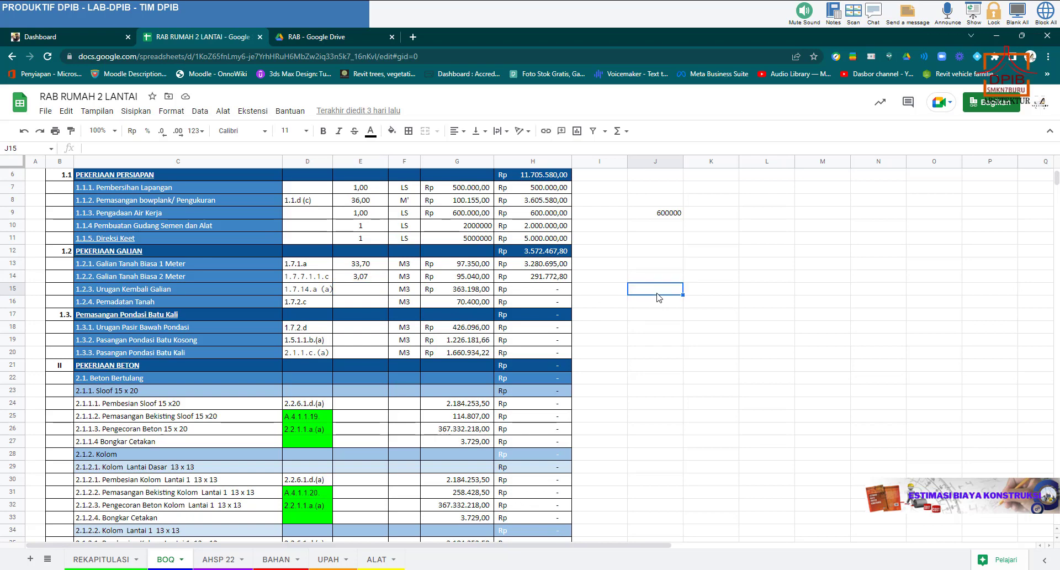
{"action": "type", "text": "="}
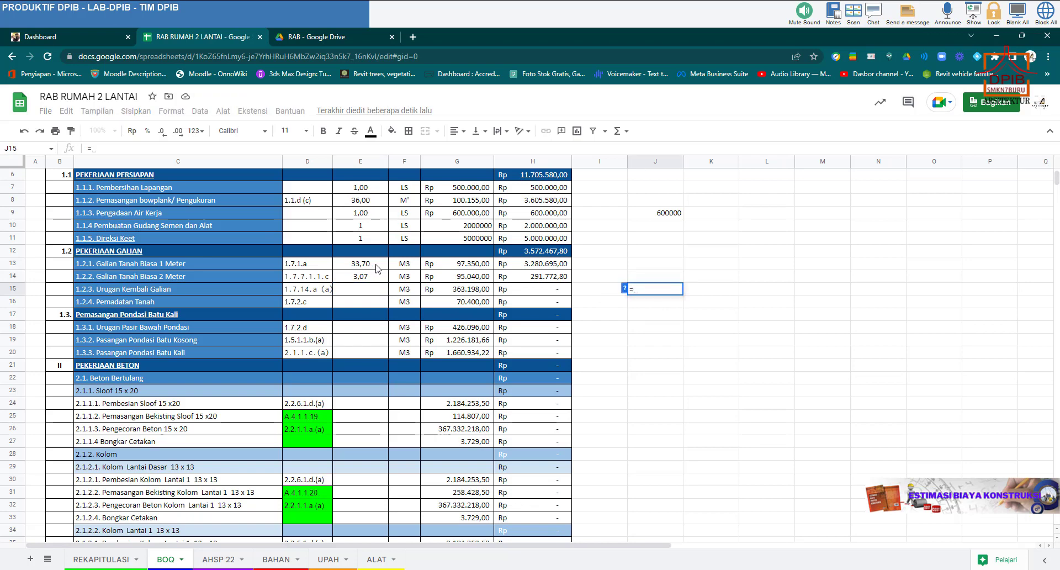
{"action": "type", "text": "sum"}
{"action": "left_click", "coordinate": [198, 151]}
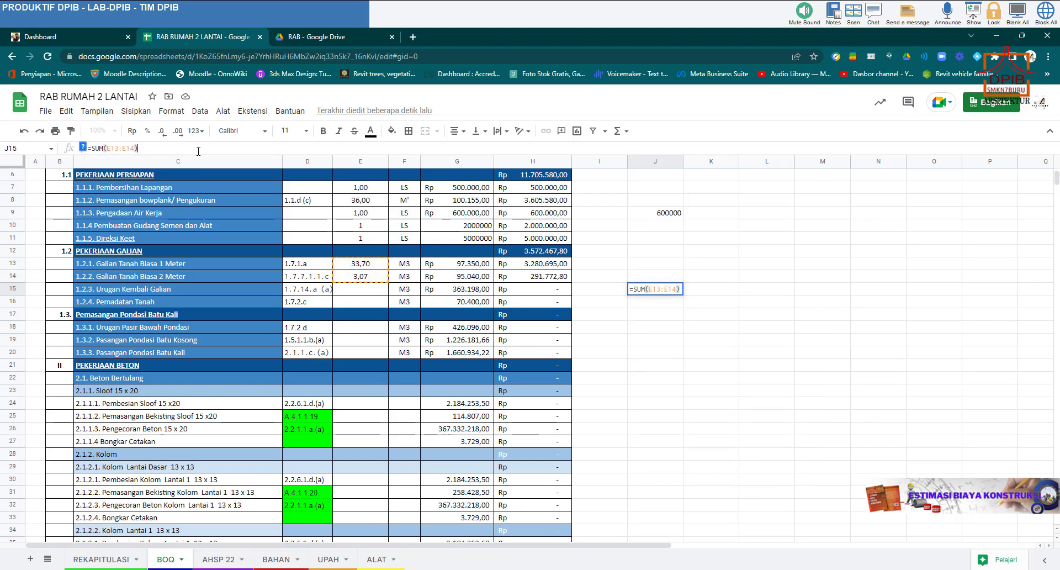
{"action": "key", "text": "Return"}
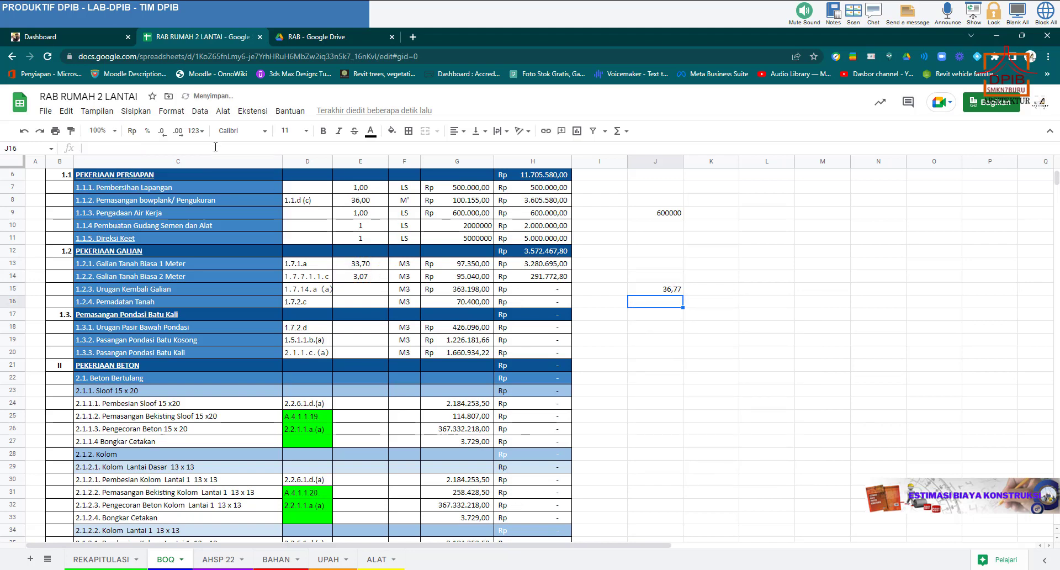
Calculate the 1.2.3. Urugan Kembali Galian quantity in cell E15 with =0,33*J15.
{"action": "left_click", "coordinate": [366, 288]}
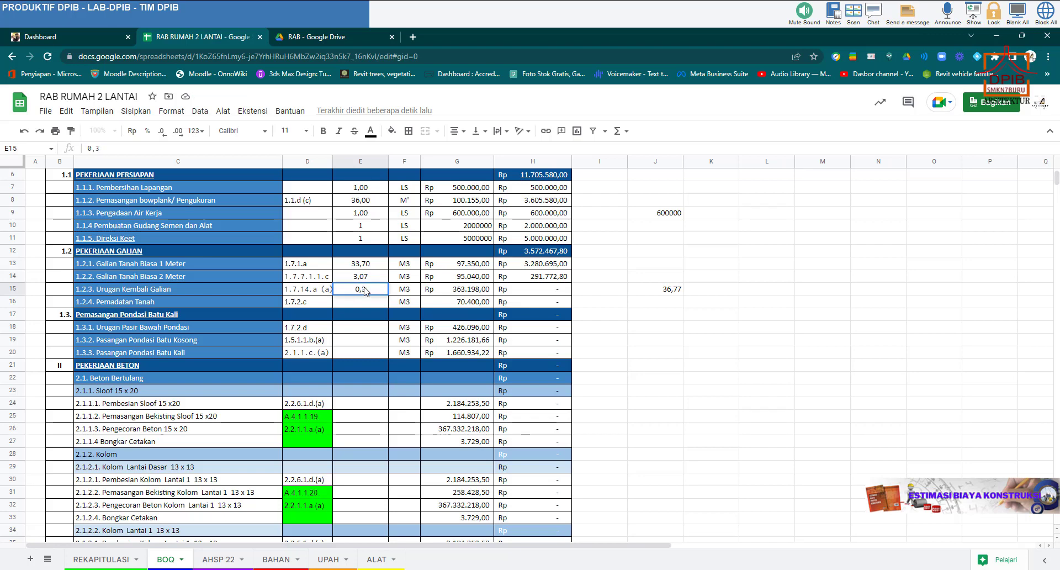
{"action": "type", "text": "="}
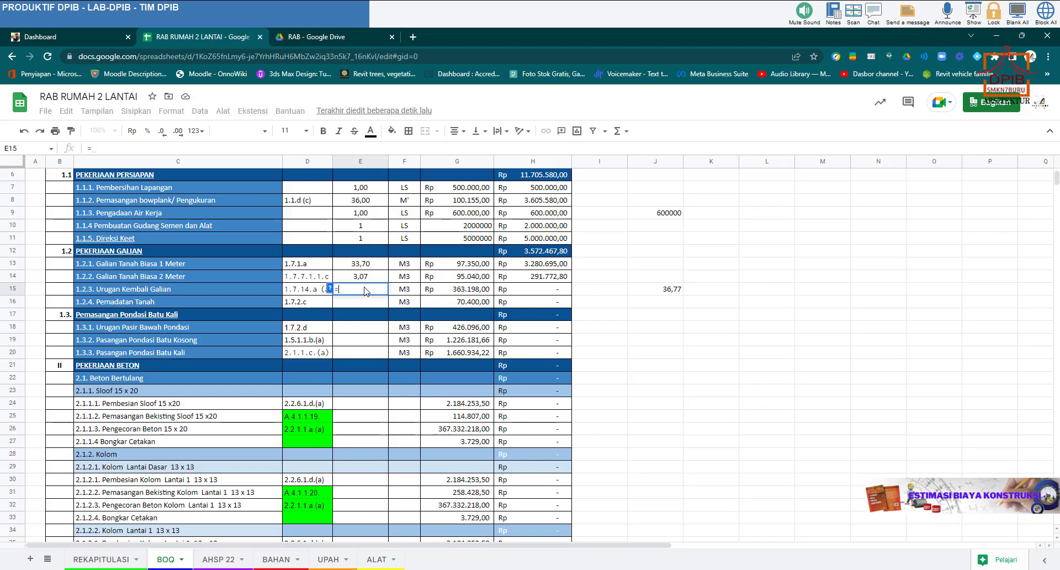
{"action": "type", "text": "0,33"}
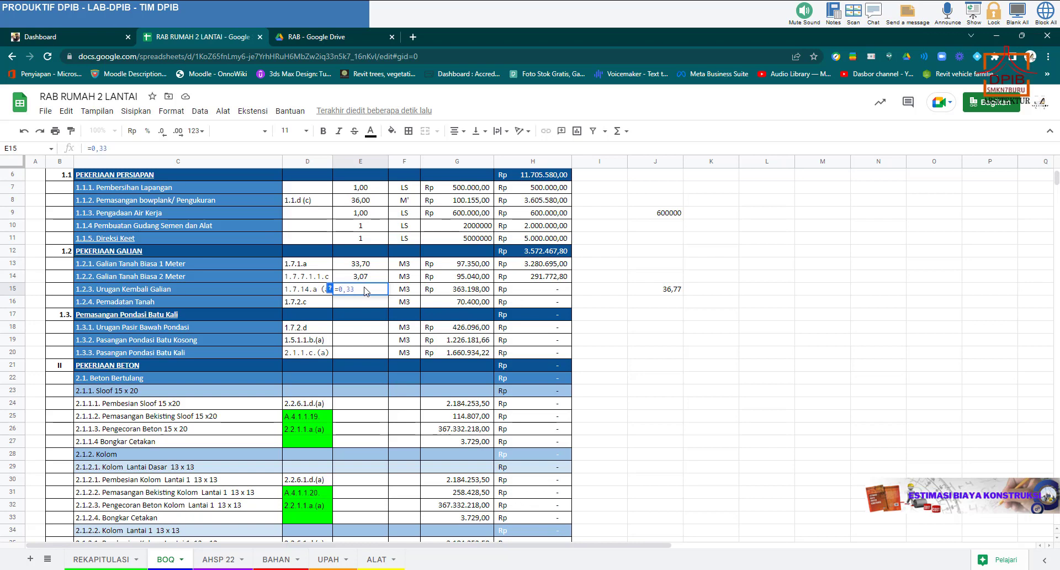
{"action": "type", "text": "*"}
{"action": "left_click", "coordinate": [657, 291]}
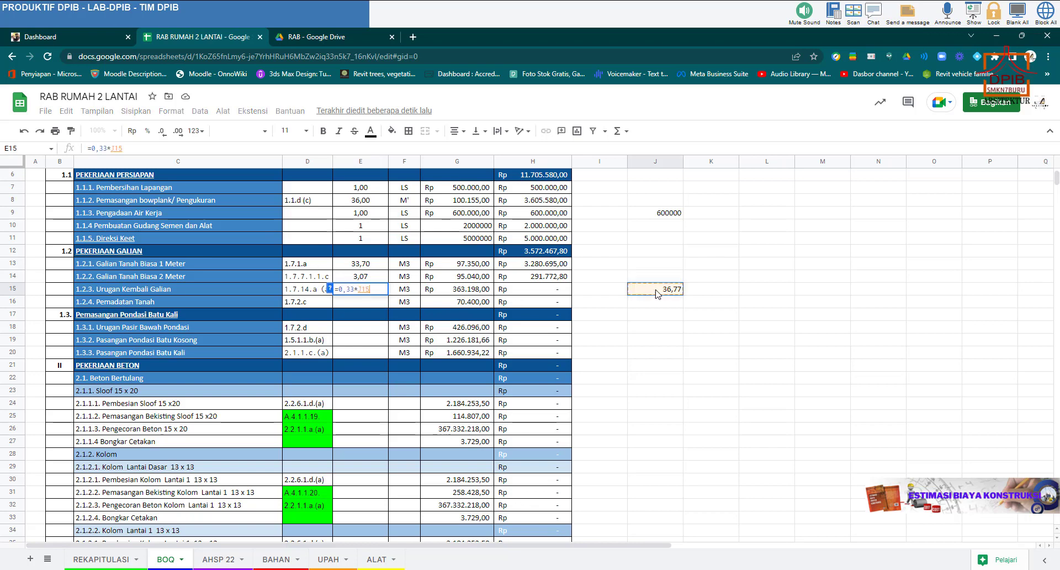
{"action": "key", "text": "Return"}
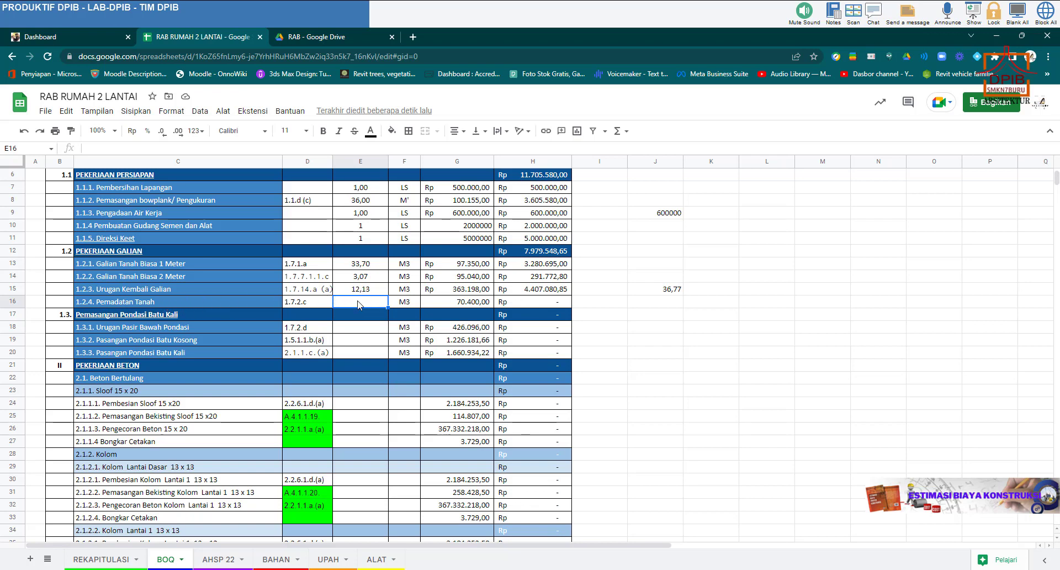
Link the 1.2.4. Pemadatan Tanah quantity in cell E16 to the backfill quantity with =E15.
{"action": "type", "text": "="}
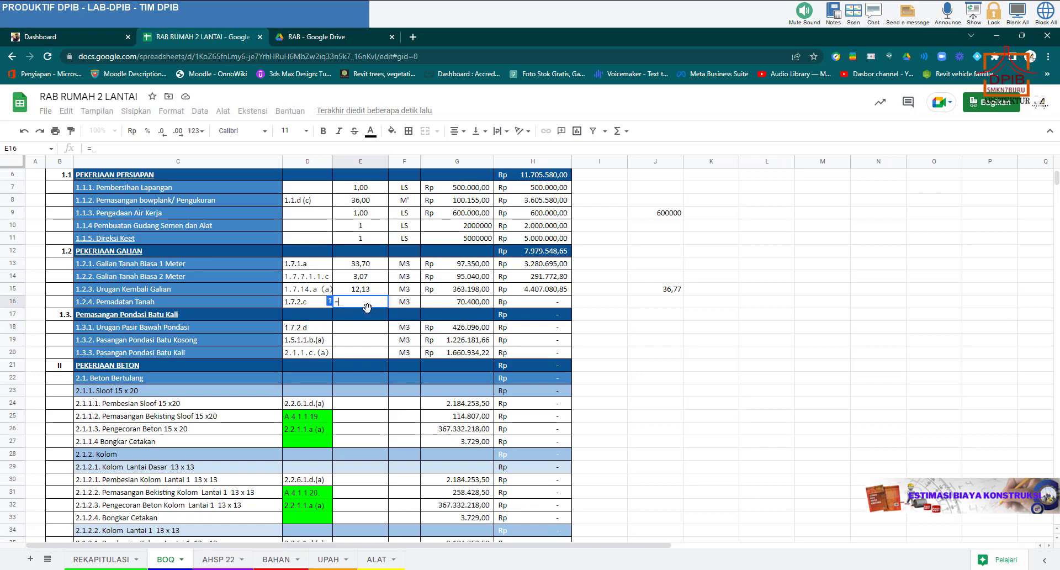
{"action": "left_click", "coordinate": [371, 291]}
{"action": "key", "text": "Return"}
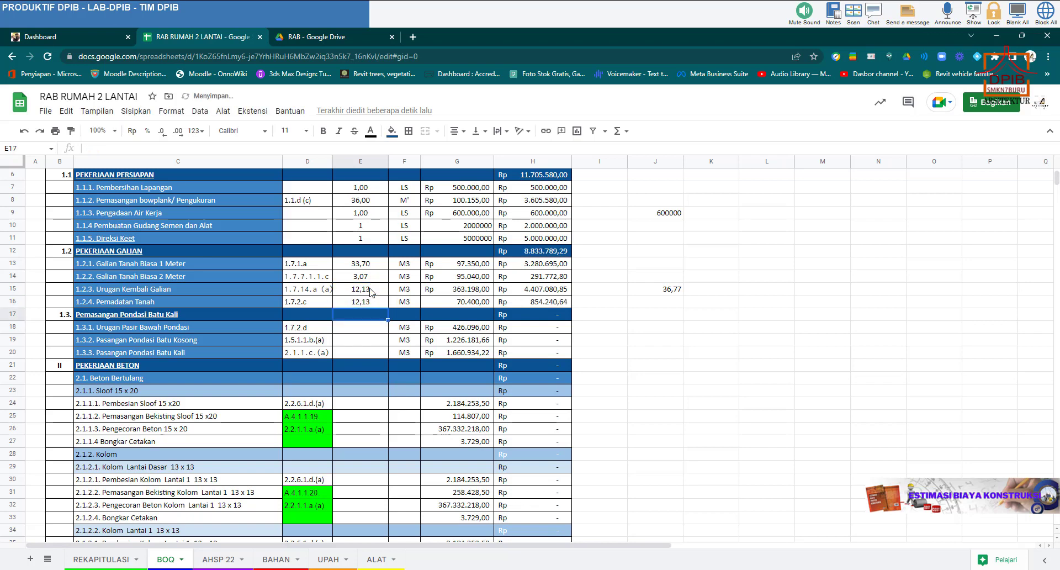
{"action": "scroll", "coordinate": [375, 292], "scroll_direction": "down", "scroll_amount": 1}
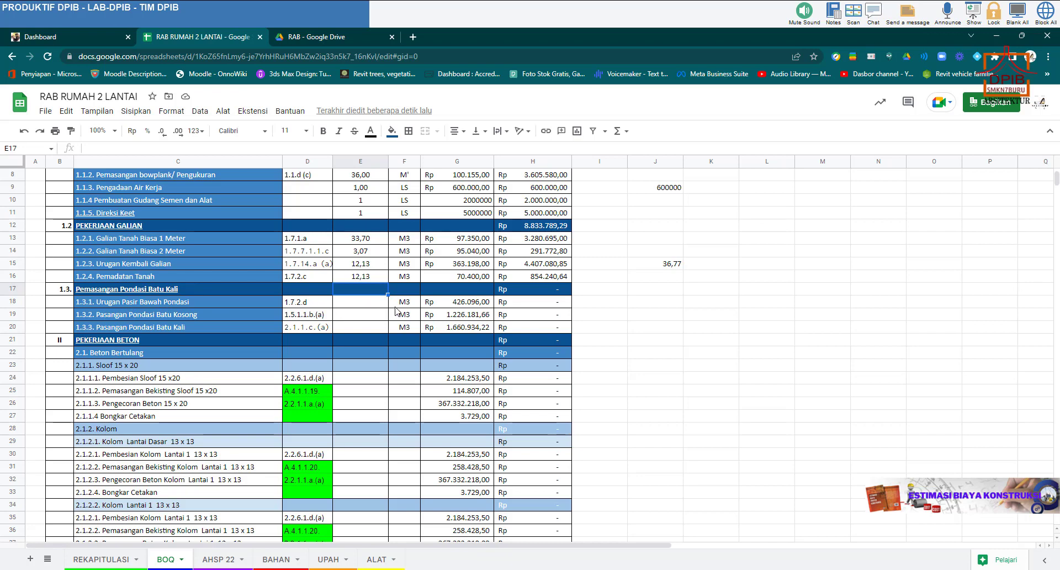
Switch to the house model in Revit and inspect the type properties of the 250 x 600mm boundary foundation beneath the house.
{"action": "left_click", "coordinate": [998, 37]}
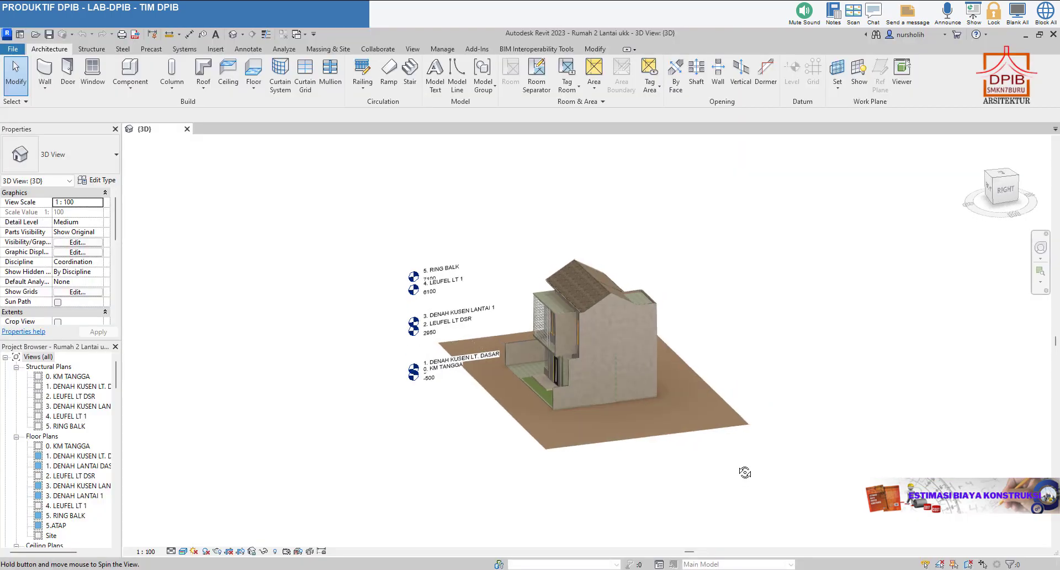
{"action": "mouse_move", "coordinate": [795, 436]}
{"action": "left_mouse_down"}
{"action": "mouse_move", "coordinate": [816, 440]}
{"action": "mouse_move", "coordinate": [786, 426]}
{"action": "left_mouse_up"}
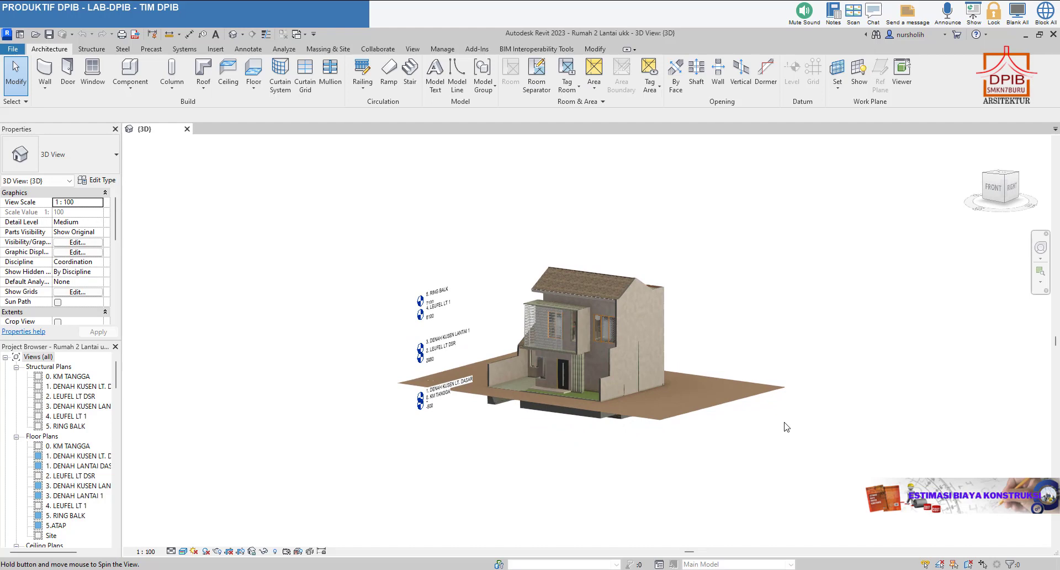
{"action": "left_click", "coordinate": [601, 424]}
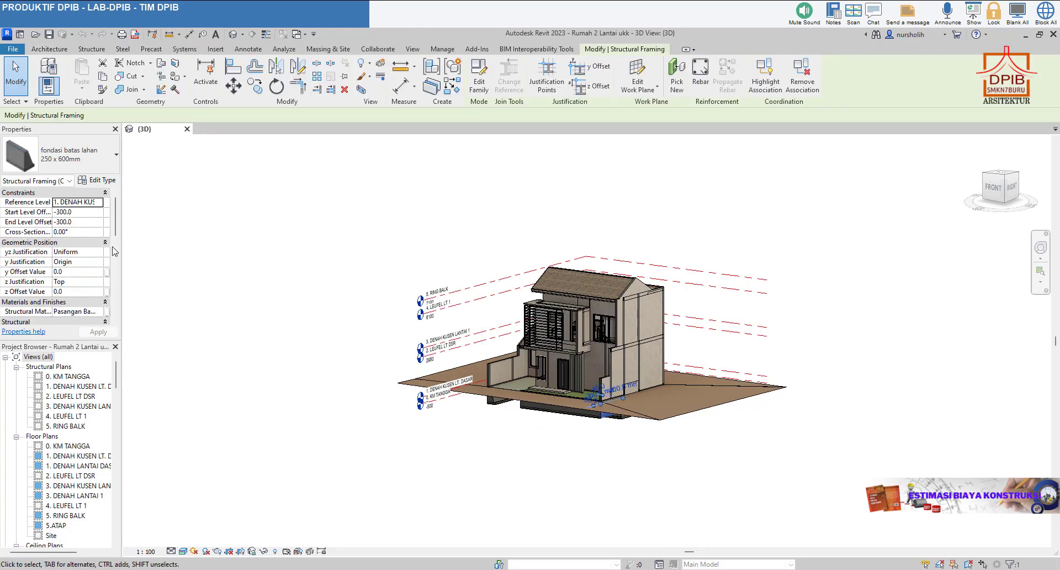
{"action": "left_click", "coordinate": [96, 182]}
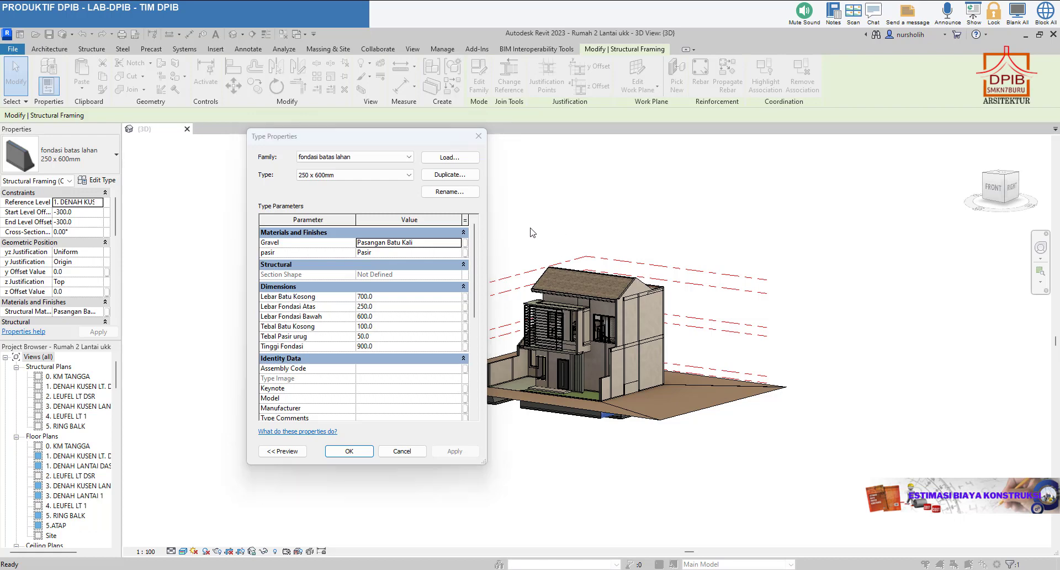
{"action": "left_click", "coordinate": [401, 450]}
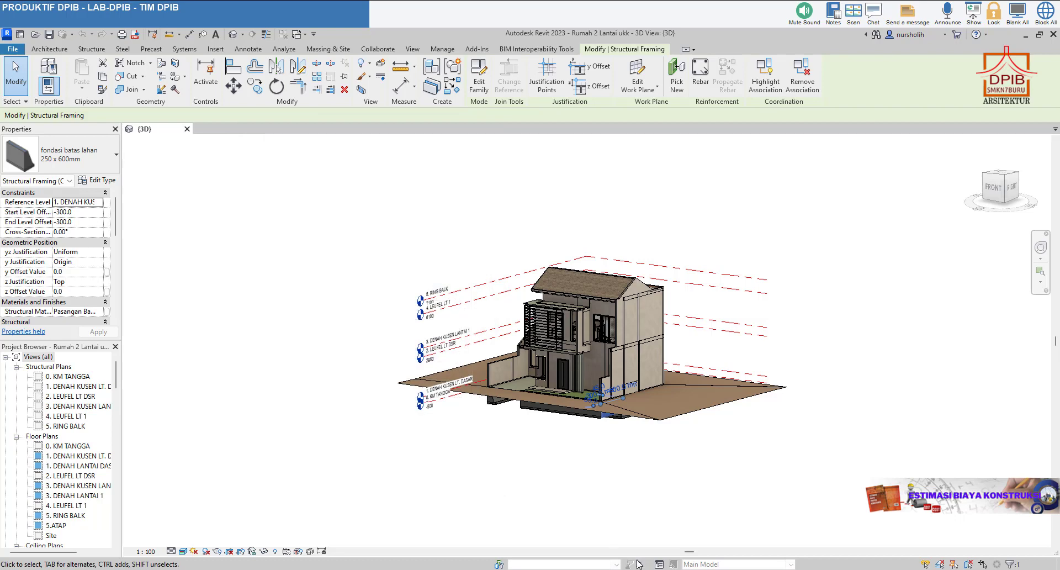
Deselect the foundation and open the Structural Framing Material Takeoff schedule.
{"action": "scroll", "coordinate": [65, 436], "scroll_direction": "down", "scroll_amount": 4}
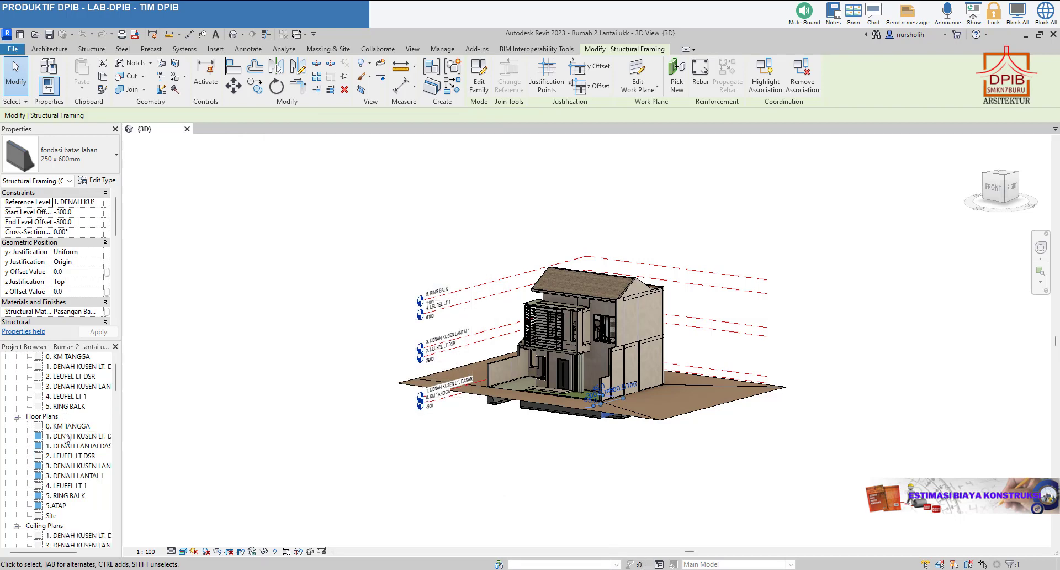
{"action": "scroll", "coordinate": [65, 439], "scroll_direction": "down", "scroll_amount": 1}
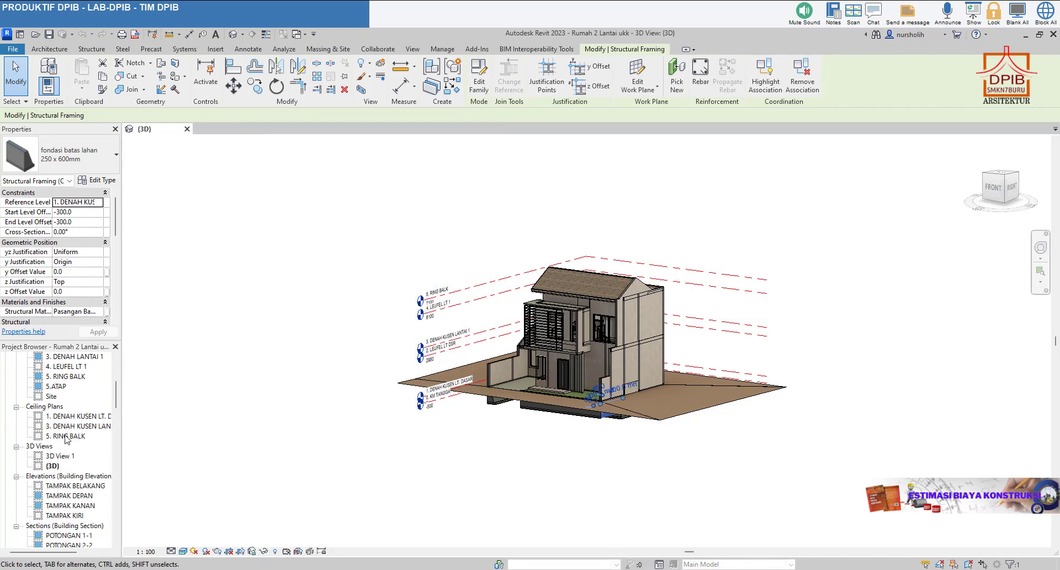
{"action": "scroll", "coordinate": [65, 438], "scroll_direction": "down", "scroll_amount": 4}
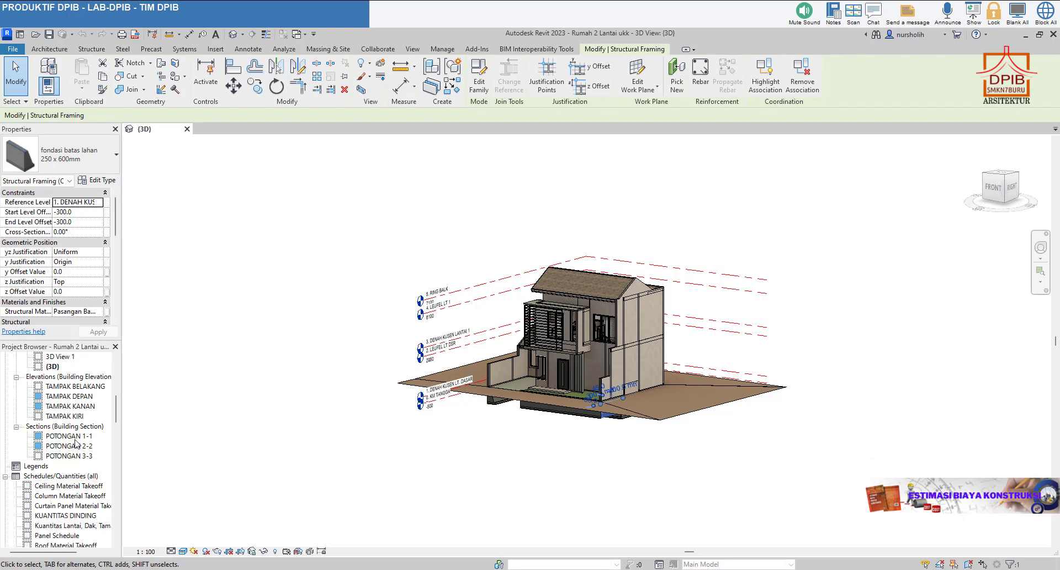
{"action": "scroll", "coordinate": [76, 443], "scroll_direction": "down", "scroll_amount": 1}
{"action": "scroll", "coordinate": [76, 444], "scroll_direction": "down", "scroll_amount": 1}
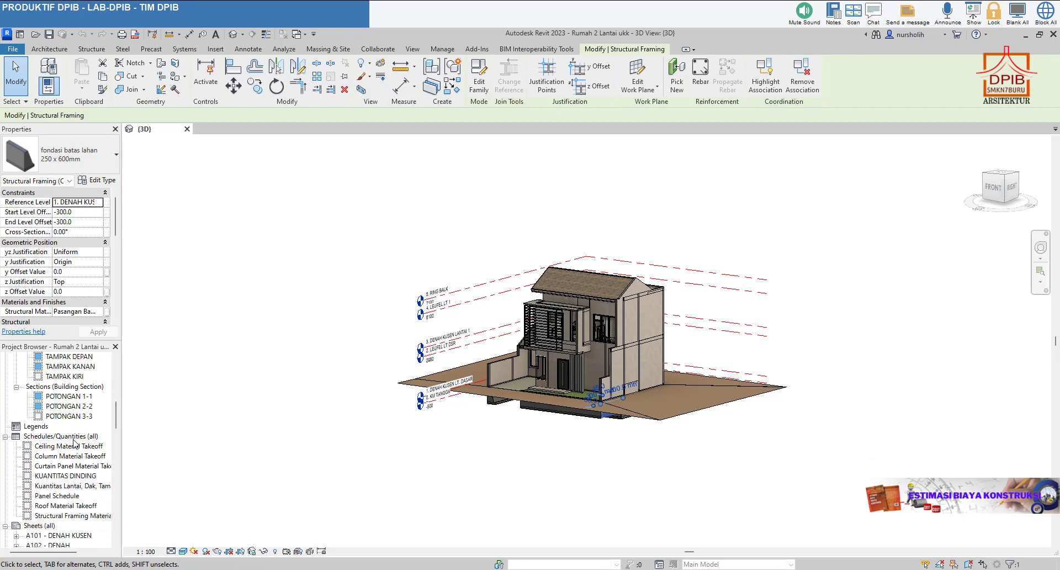
{"action": "key", "text": "Escape"}
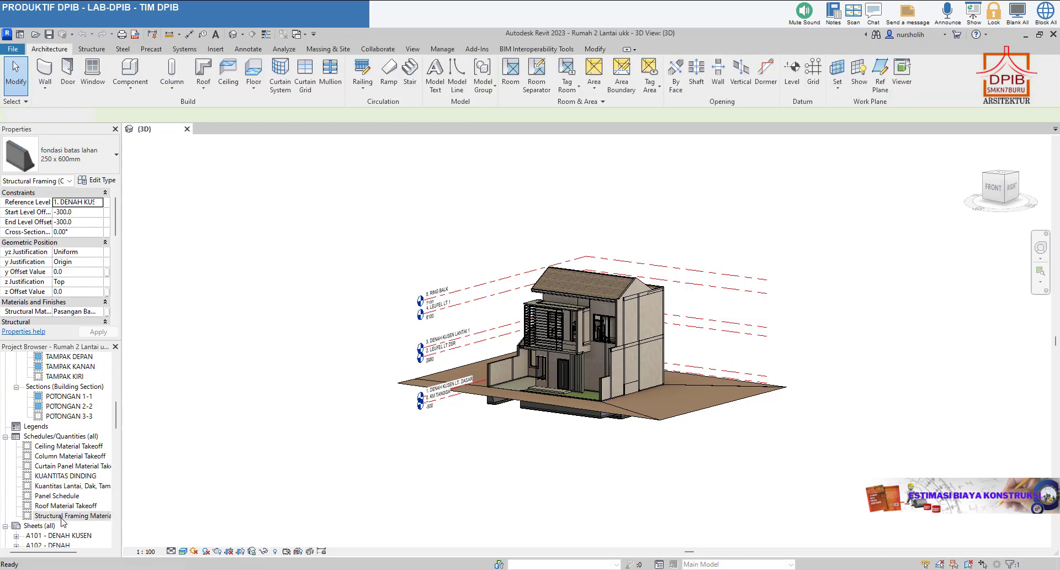
{"action": "double_click", "coordinate": [62, 516]}
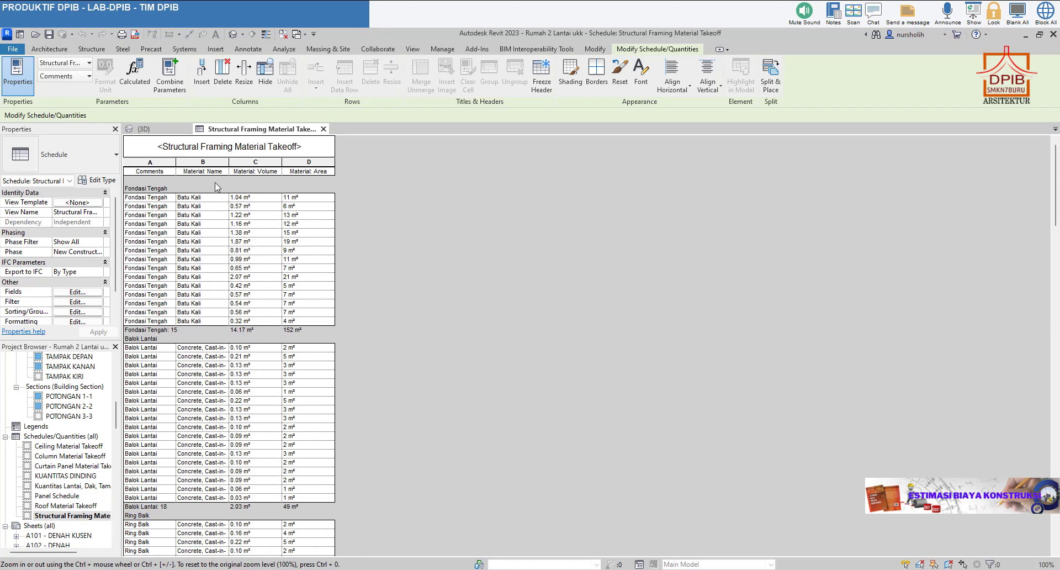
Add the Length field to the Structural Framing Material Takeoff schedule and check its formatting.
{"action": "left_click", "coordinate": [78, 292]}
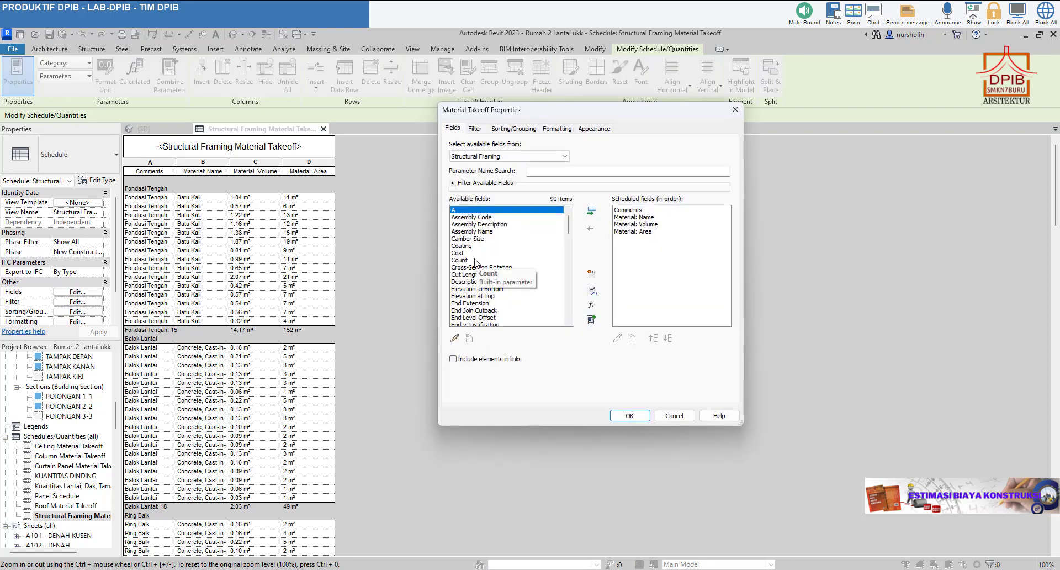
{"action": "scroll", "coordinate": [480, 289], "scroll_direction": "down", "scroll_amount": 1}
{"action": "scroll", "coordinate": [479, 289], "scroll_direction": "down", "scroll_amount": 7}
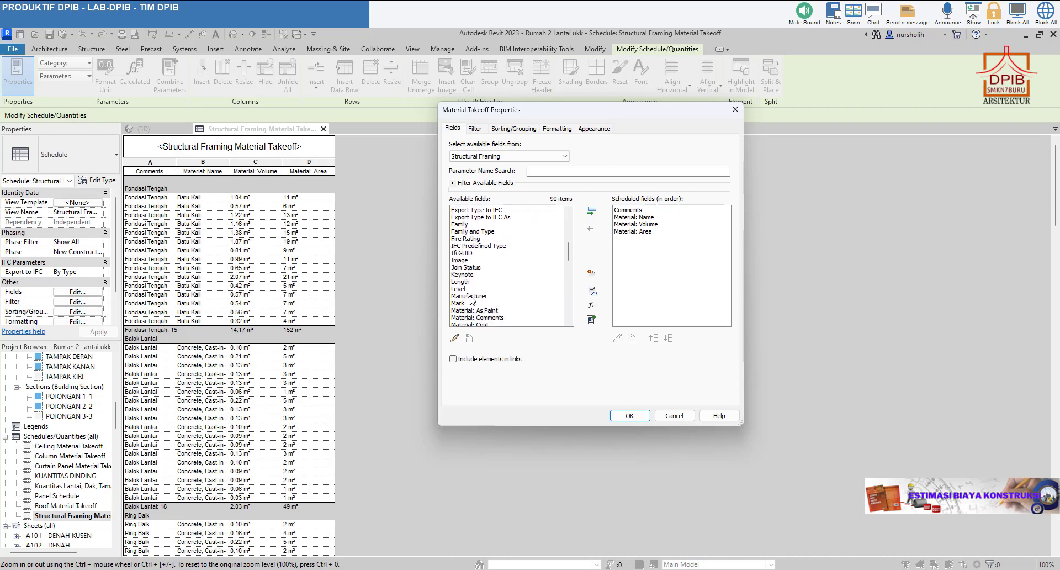
{"action": "left_click", "coordinate": [470, 282]}
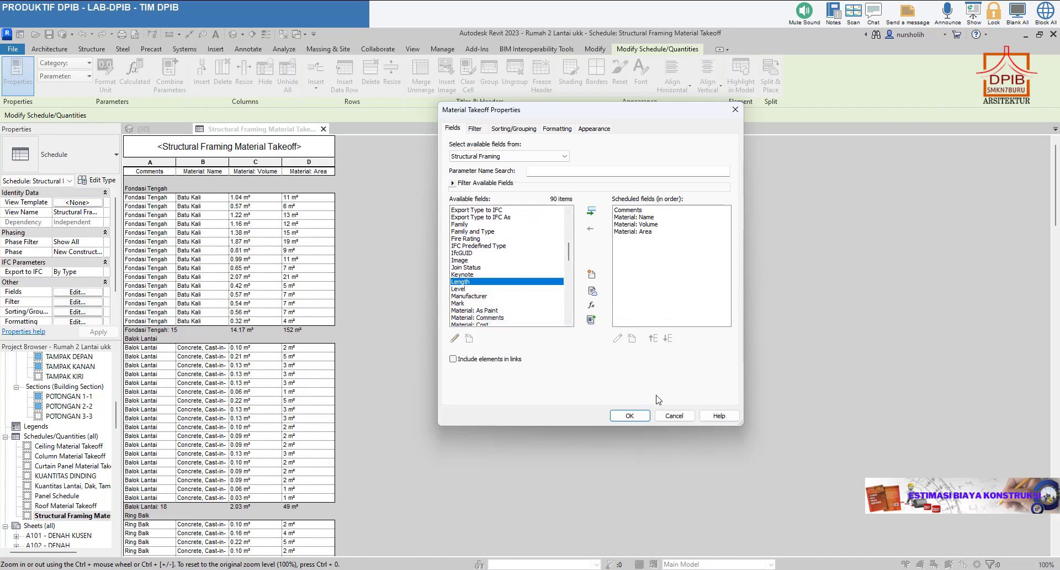
{"action": "left_click", "coordinate": [588, 214]}
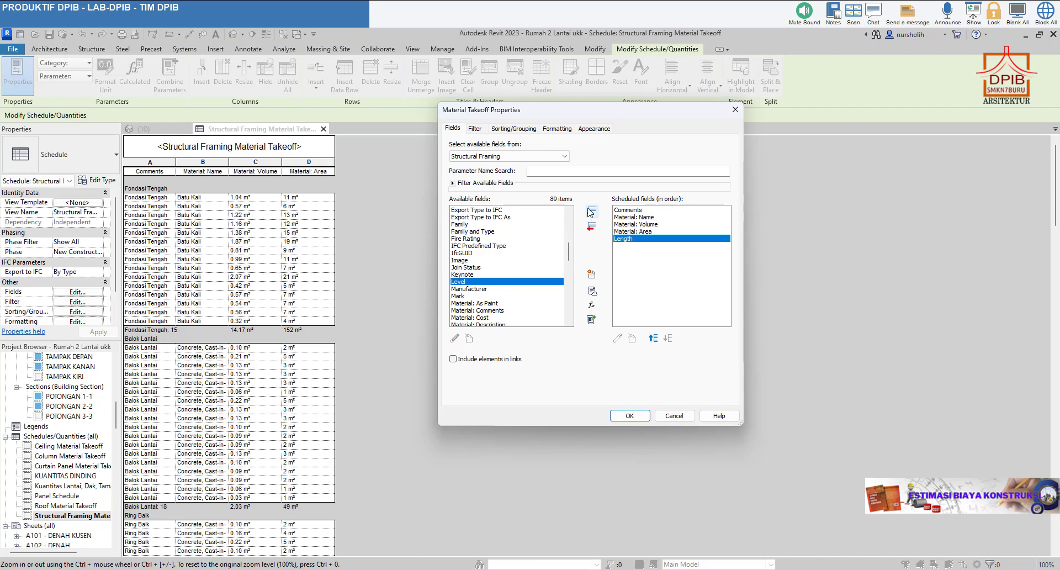
{"action": "left_click", "coordinate": [554, 128]}
{"action": "left_click", "coordinate": [479, 181]}
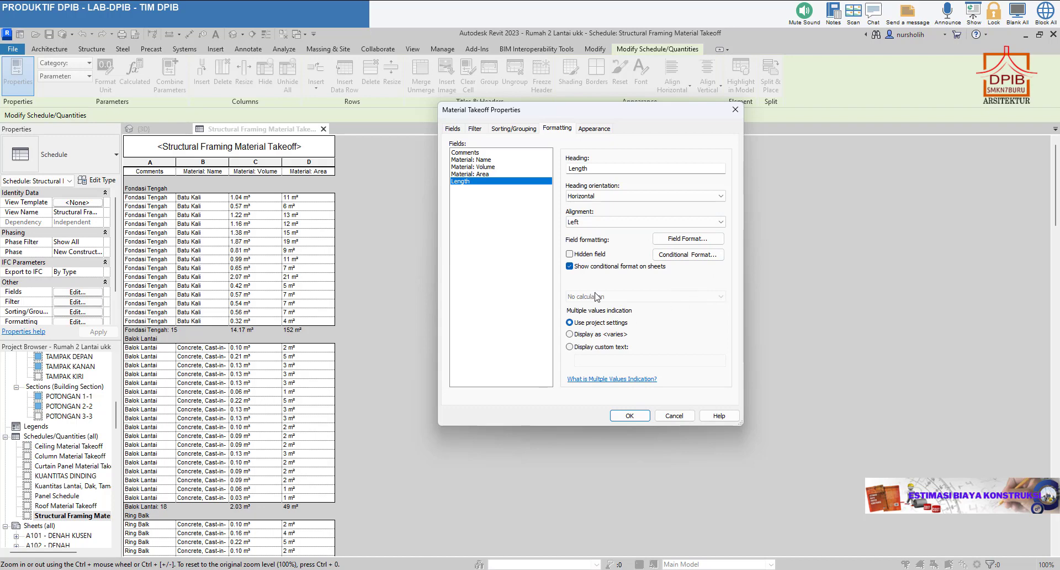
{"action": "key", "text": "Return"}
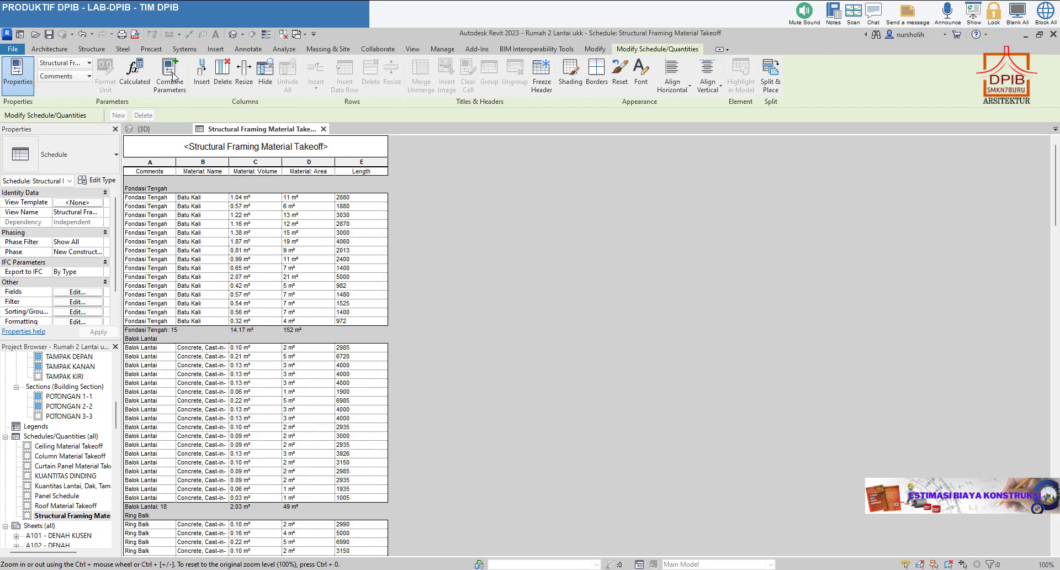
Export the schedule as the CSV report Structural Framing Material Takeoff3, including title, column headers and group headers.
{"action": "left_click", "coordinate": [12, 49]}
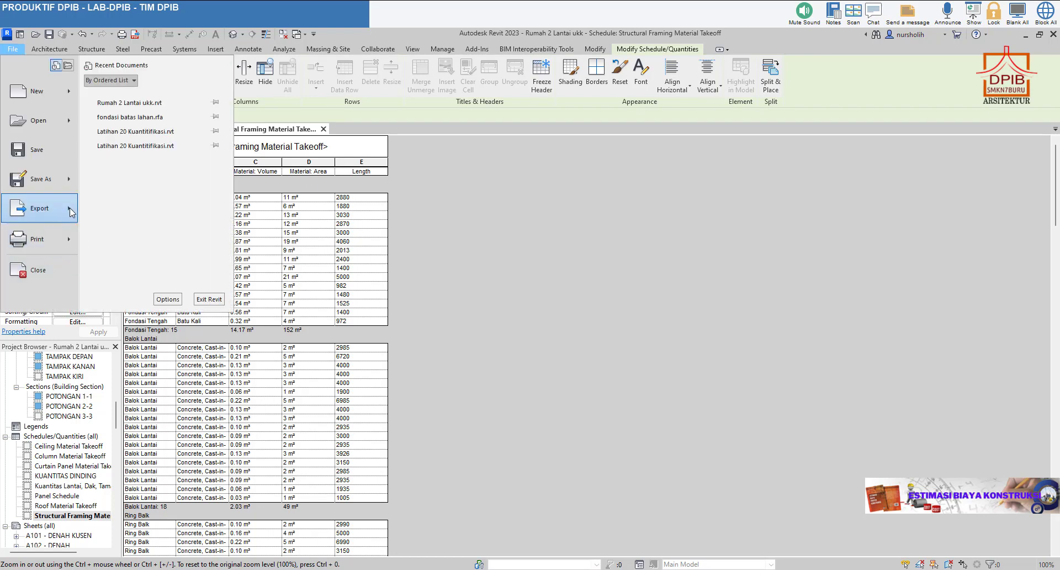
{"action": "mouse_move", "coordinate": [71, 208]}
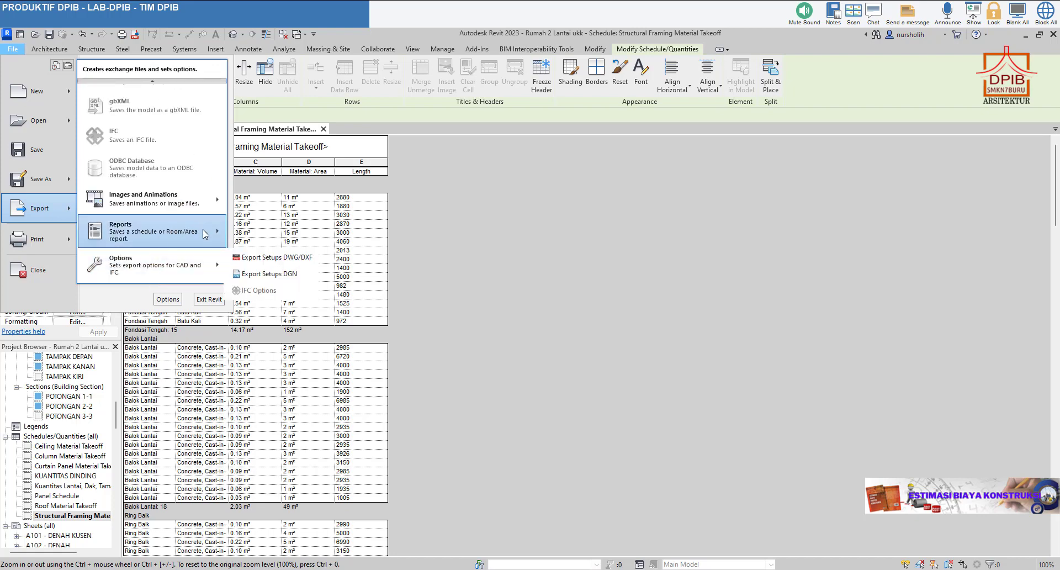
{"action": "mouse_move", "coordinate": [217, 234]}
{"action": "left_click", "coordinate": [249, 228]}
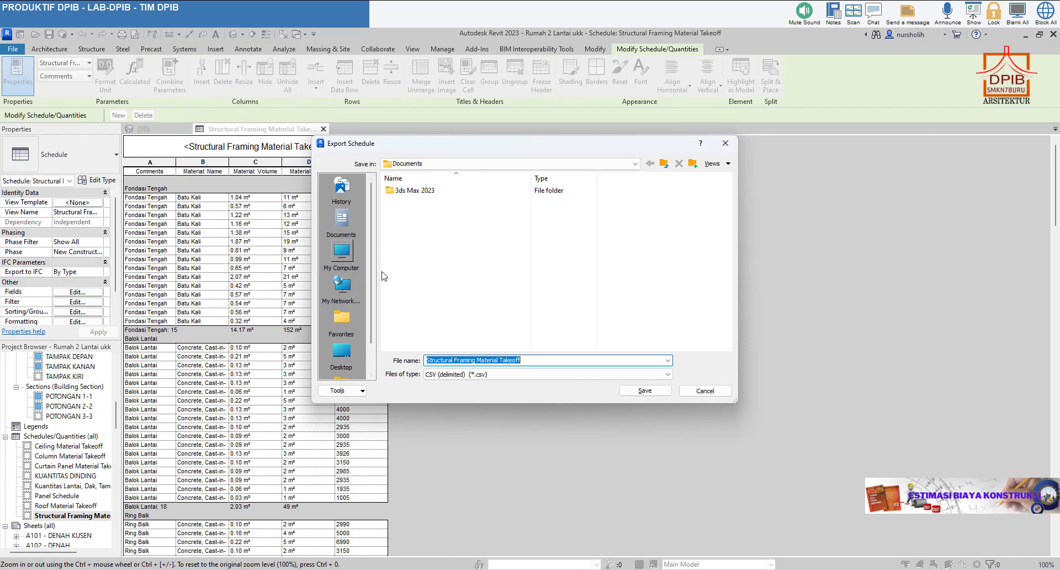
{"action": "left_click", "coordinate": [640, 391]}
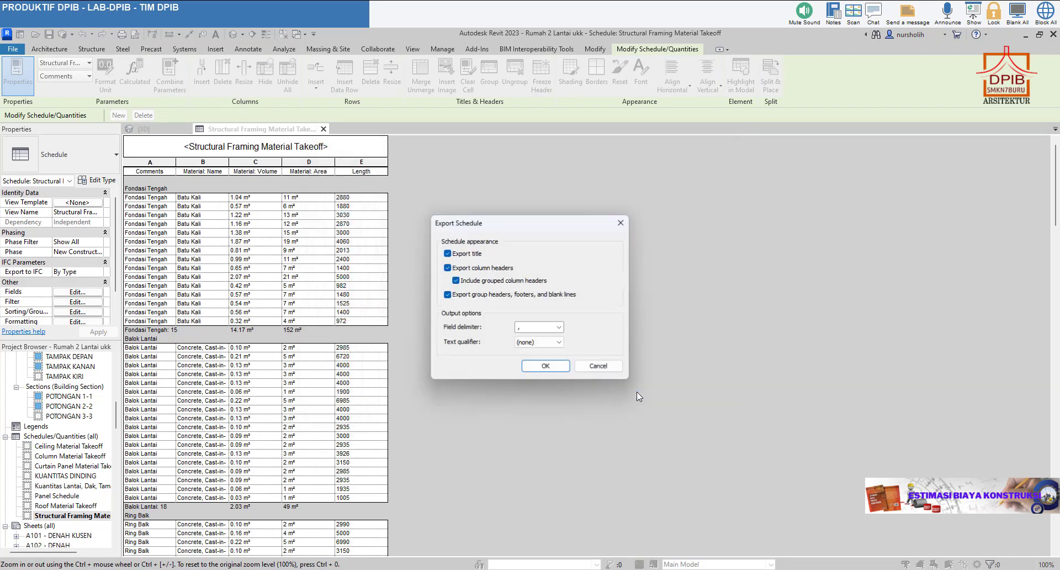
{"action": "left_click", "coordinate": [551, 369]}
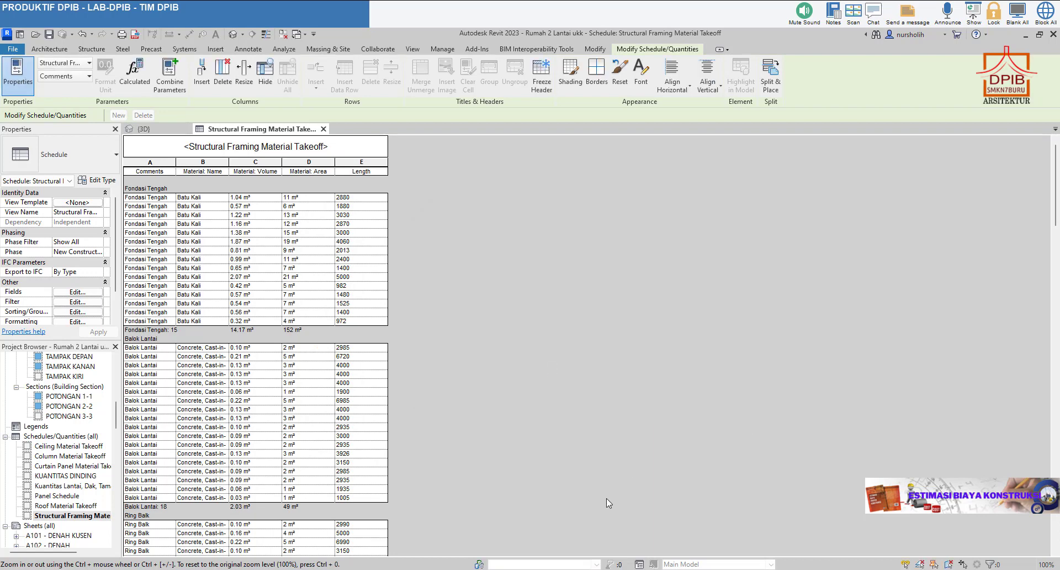
Switch to Google Drive in the browser, refresh the RAB folder and locate the exported takeoff file.
{"action": "key", "text": "alt+Tab"}
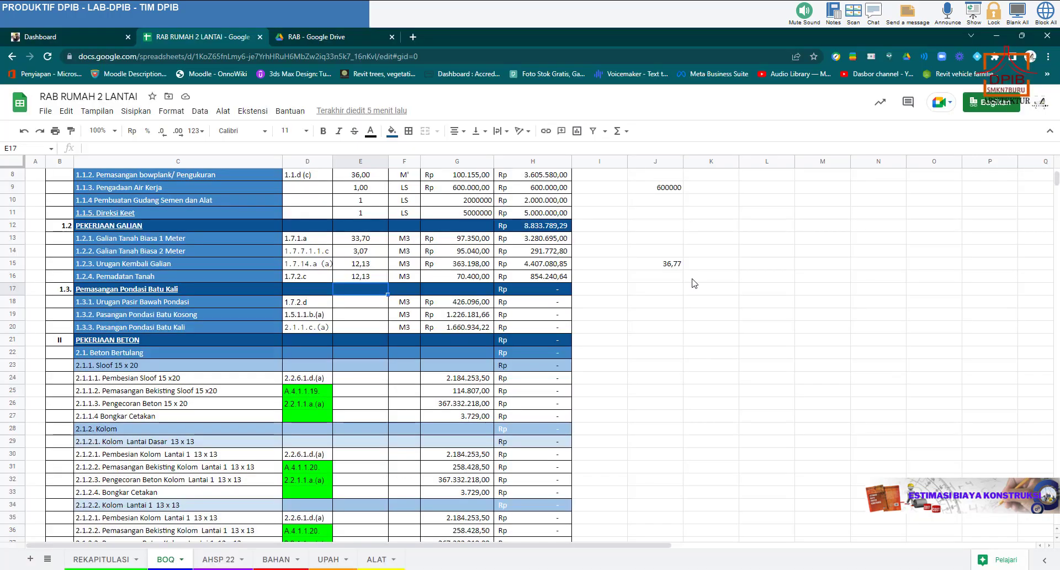
{"action": "left_click", "coordinate": [359, 35]}
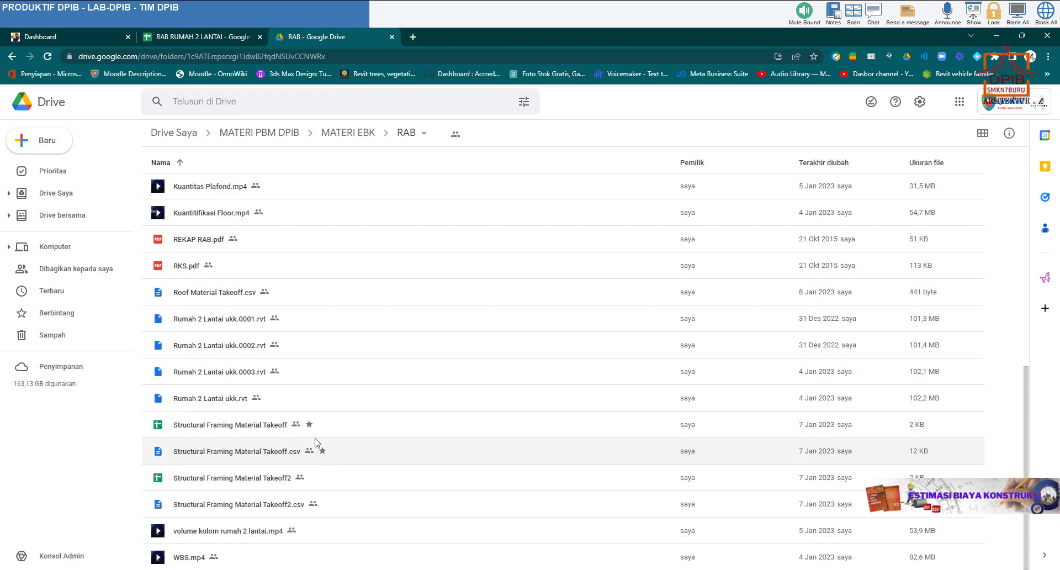
{"action": "left_click", "coordinate": [48, 55]}
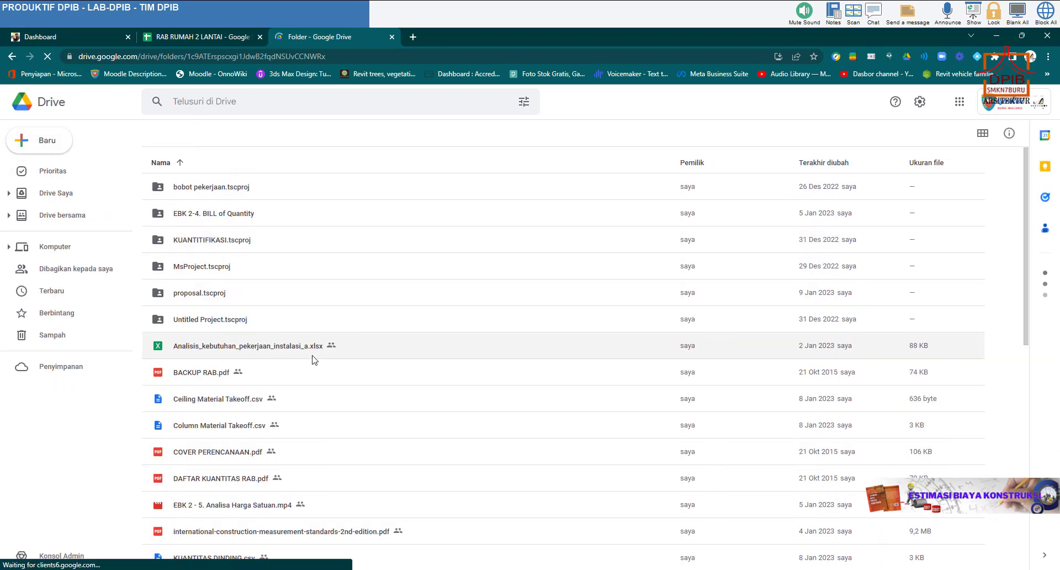
{"action": "scroll", "coordinate": [307, 367], "scroll_direction": "down", "scroll_amount": 2}
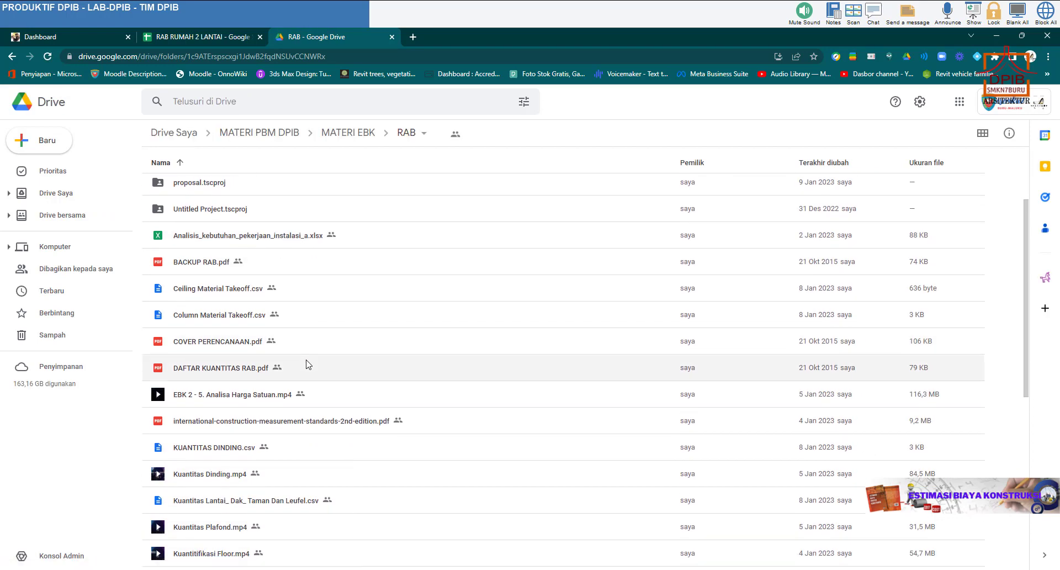
{"action": "scroll", "coordinate": [307, 364], "scroll_direction": "down", "scroll_amount": 2}
{"action": "scroll", "coordinate": [307, 364], "scroll_direction": "down", "scroll_amount": 3}
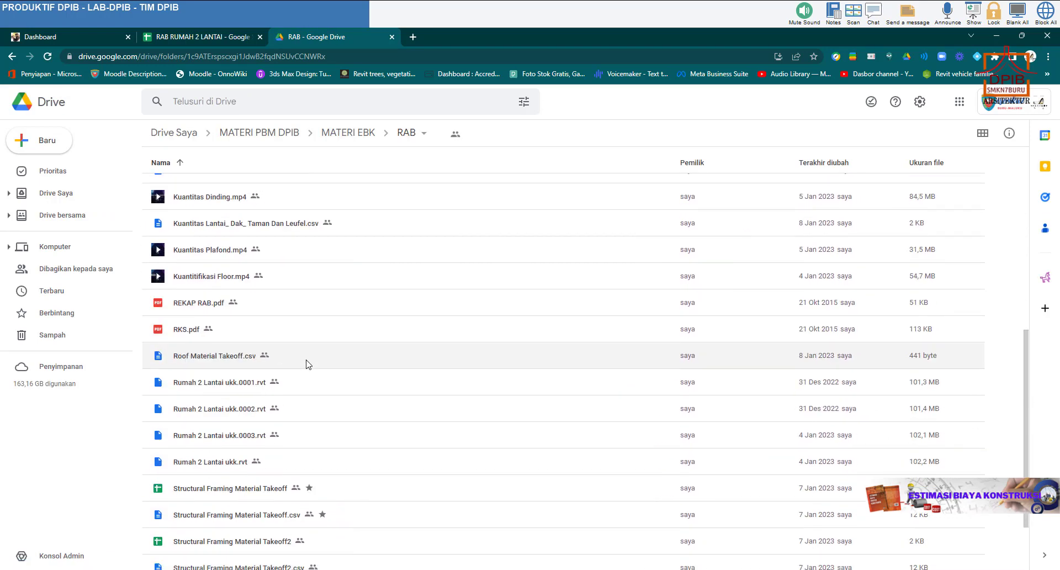
{"action": "scroll", "coordinate": [308, 364], "scroll_direction": "down", "scroll_amount": 2}
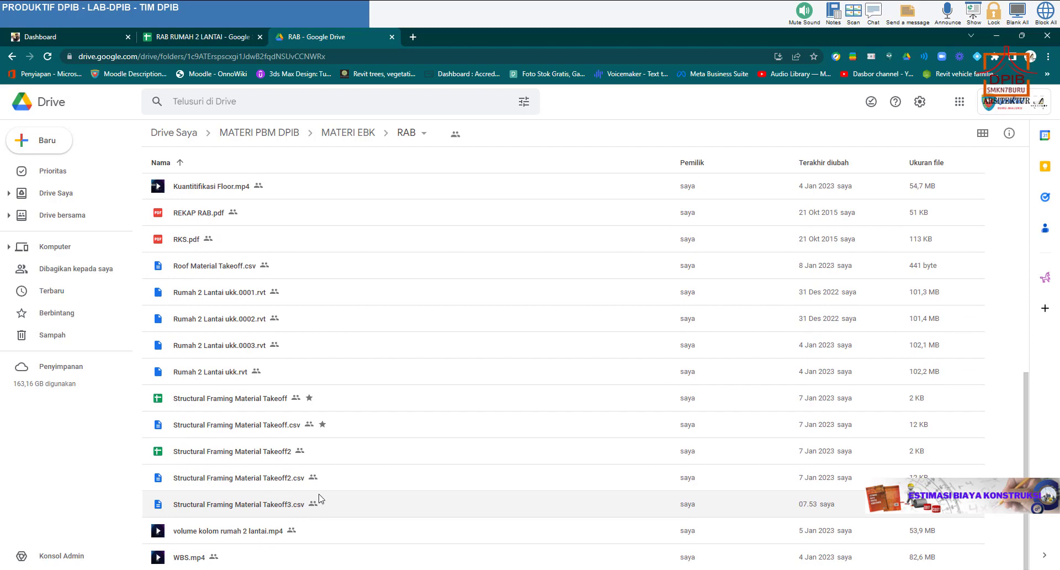
Open Structural Framing Material Takeoff3.csv with Google Spreadsheet.
{"action": "double_click", "coordinate": [282, 504]}
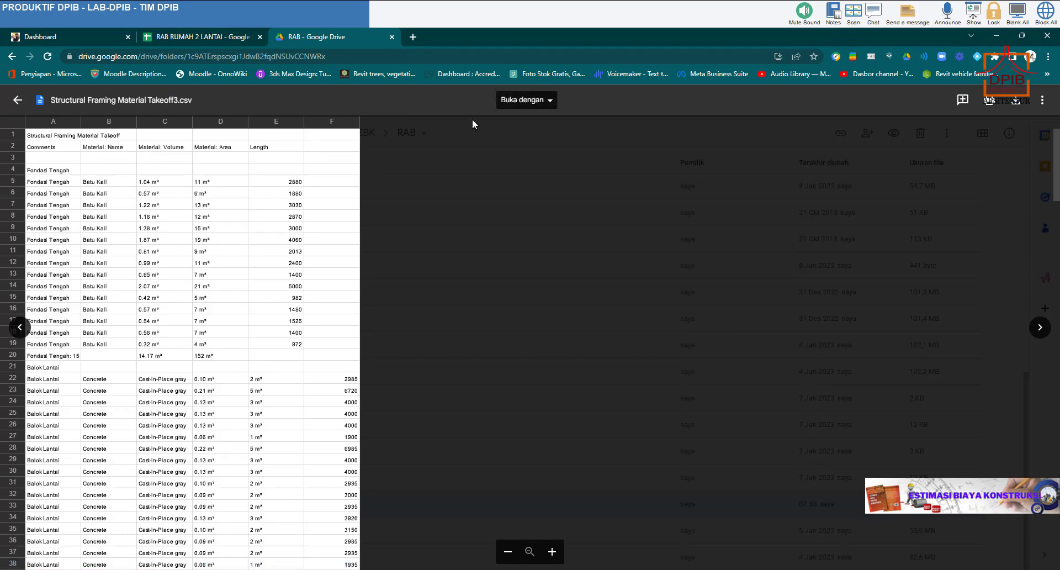
{"action": "left_click", "coordinate": [550, 102]}
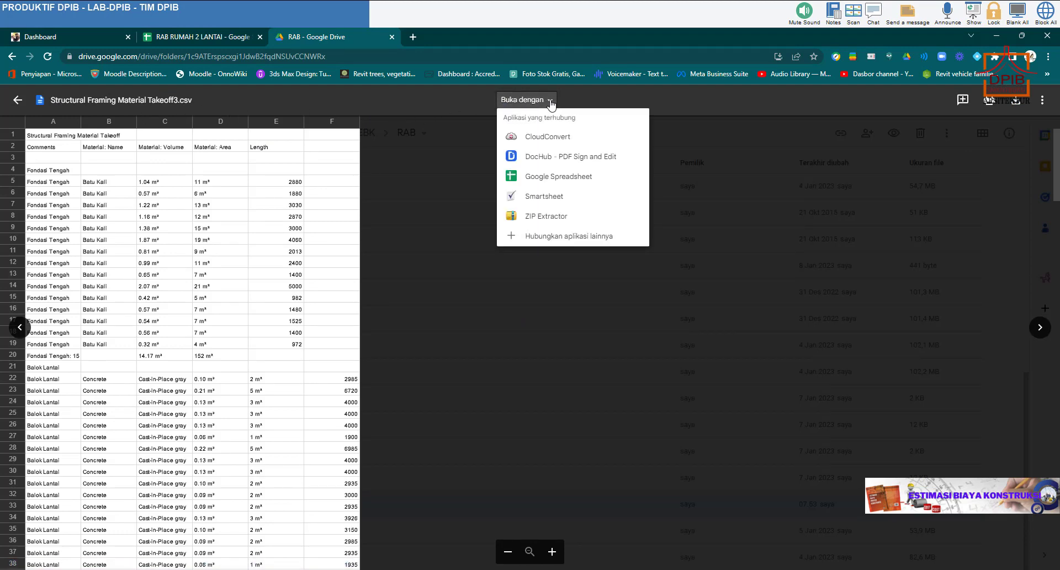
{"action": "left_click", "coordinate": [545, 177]}
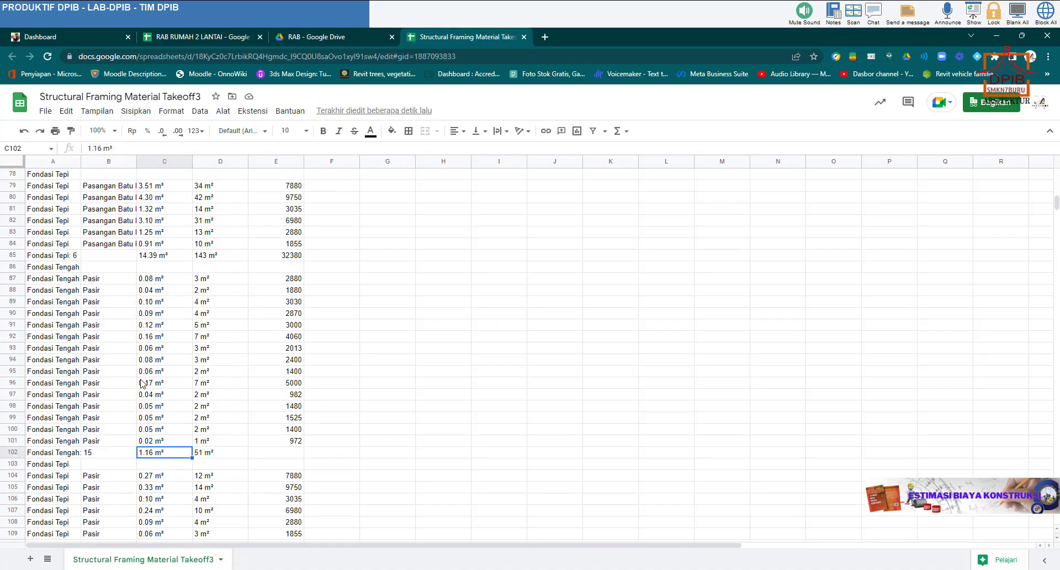
Total the Fondasi Tengah and Fondasi Tepi sand volumes in cell G110 with the formula =1,16+1,09.
{"action": "scroll", "coordinate": [133, 442], "scroll_direction": "down", "scroll_amount": 3}
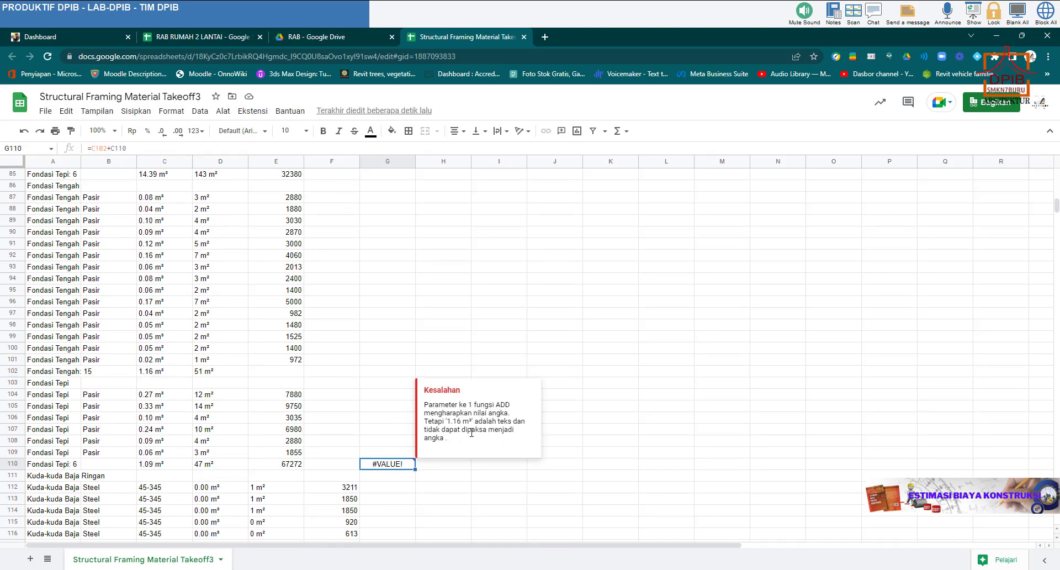
{"action": "left_click", "coordinate": [385, 476]}
{"action": "left_click", "coordinate": [385, 467]}
{"action": "type", "text": "="}
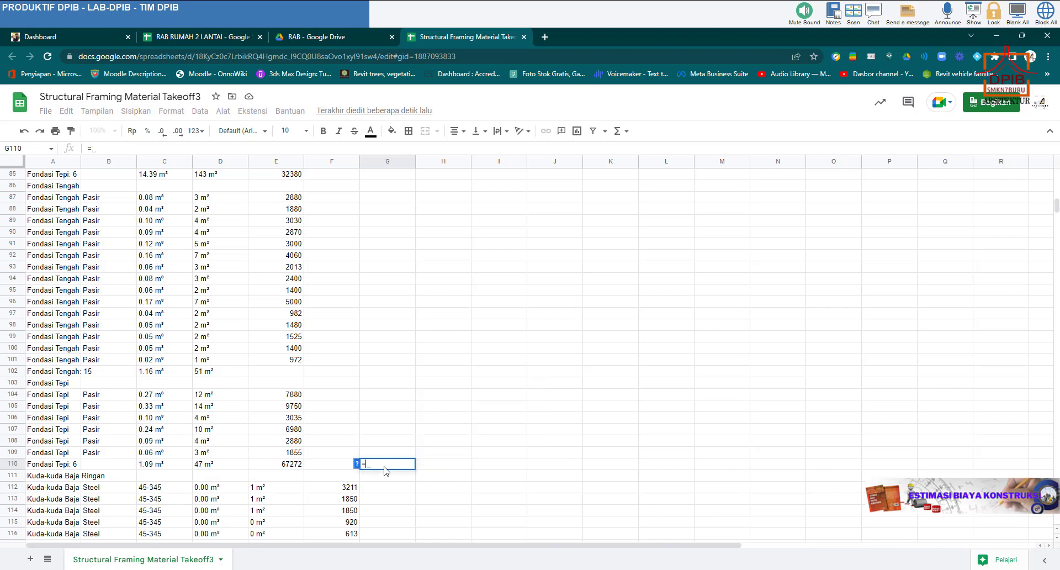
{"action": "type", "text": "1"}
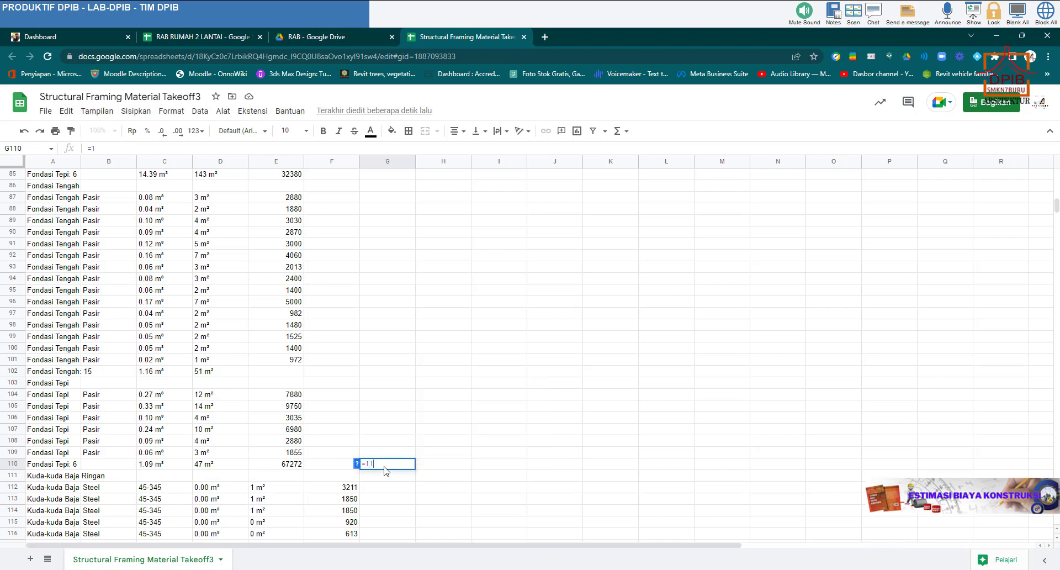
{"action": "type", "text": "16+"}
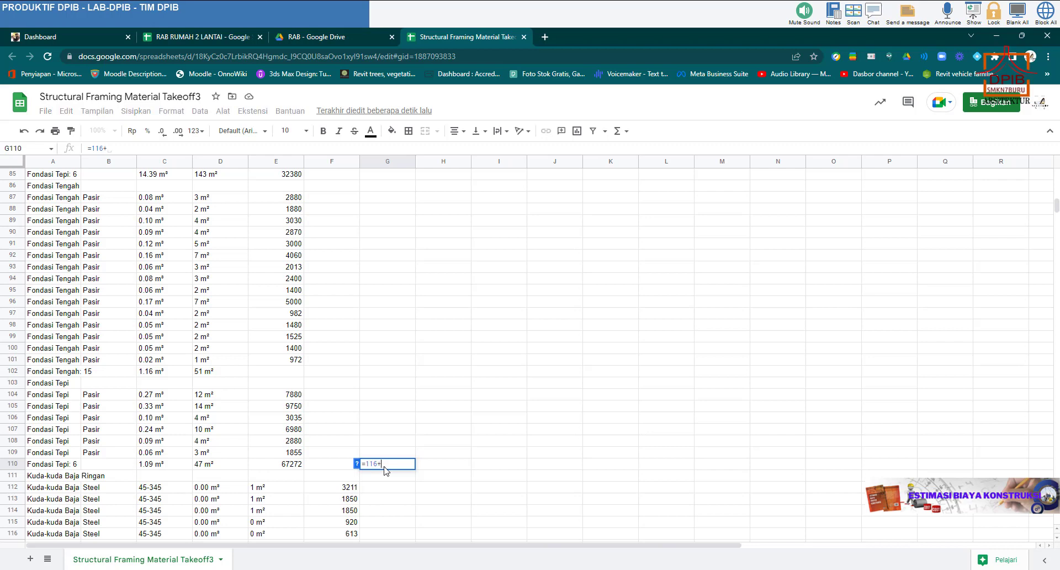
{"action": "type", "text": "1,09"}
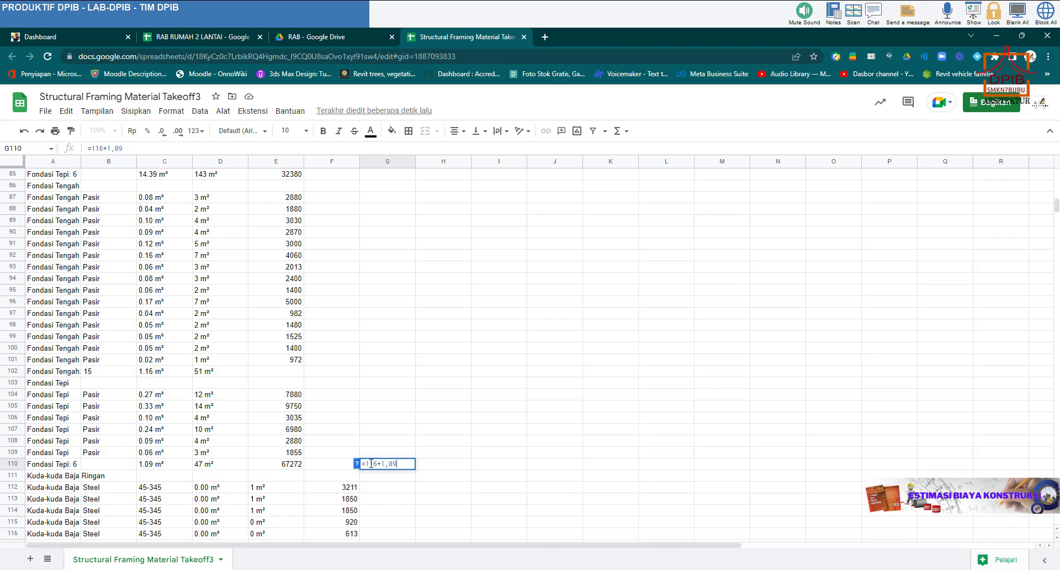
{"action": "left_click", "coordinate": [370, 463]}
{"action": "type", "text": ","}
{"action": "left_click", "coordinate": [424, 467]}
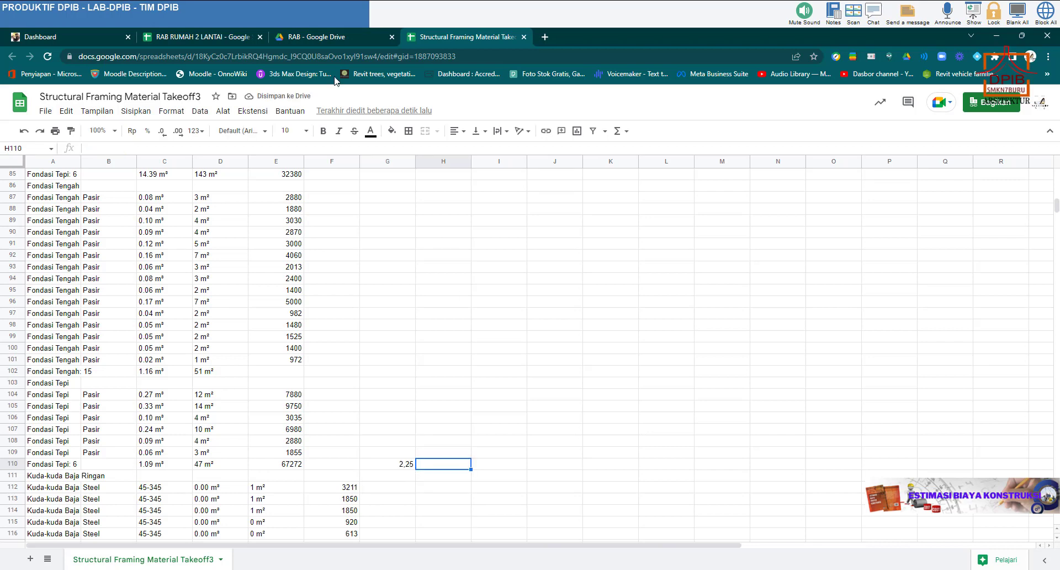
Switch to the RAB RUMAH 2 LANTAI spreadsheet and enter 2,25 as the volume of item 1.3.1 Urugan Pasir Bawah Pondasi.
{"action": "left_click", "coordinate": [211, 40]}
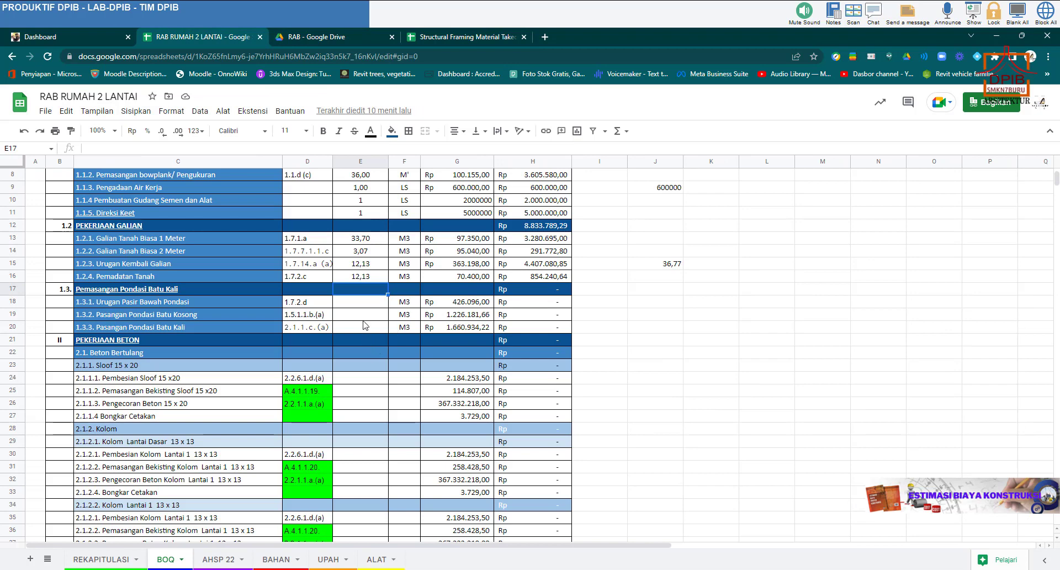
{"action": "left_click", "coordinate": [361, 303]}
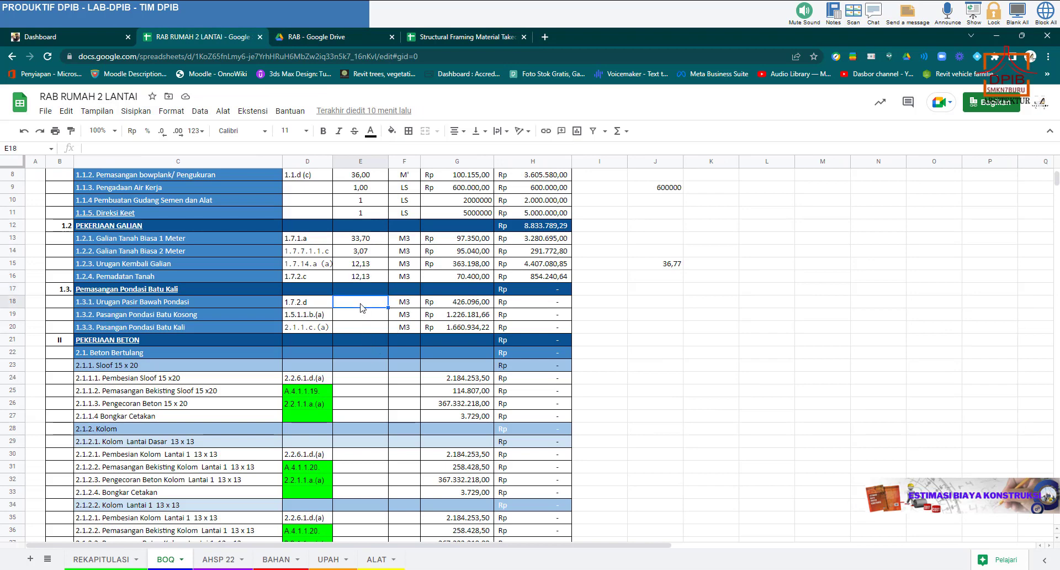
{"action": "type", "text": "2,2"}
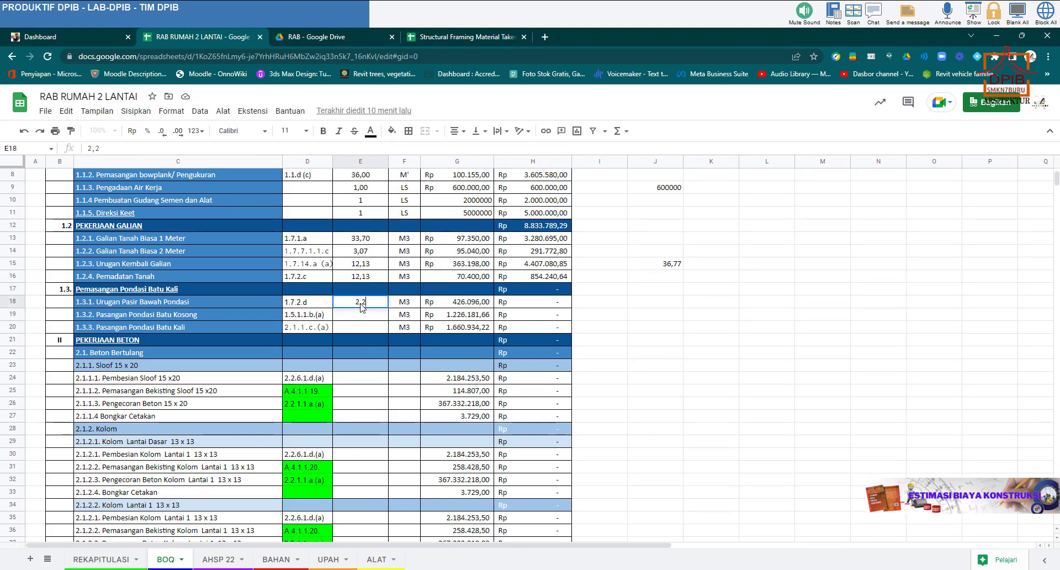
{"action": "type", "text": "5"}
{"action": "key", "text": "Return"}
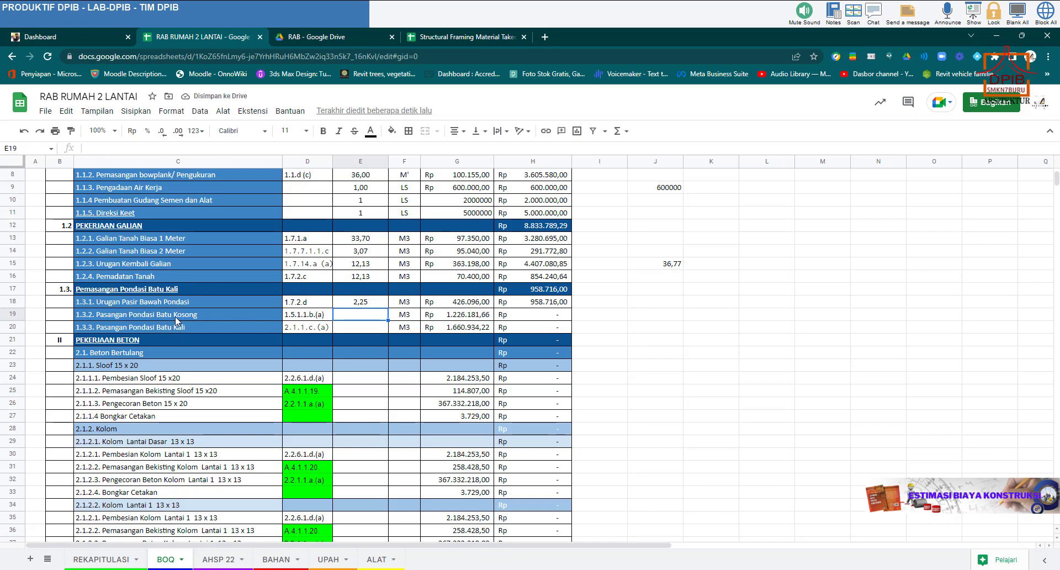
Check the takeoff spreadsheet for empty-stone masonry, and enter 0 in RAB RUMAH 2 LANTAI for item 1.3.2 Pasangan Pondasi Batu Kosong.
{"action": "left_click", "coordinate": [448, 39]}
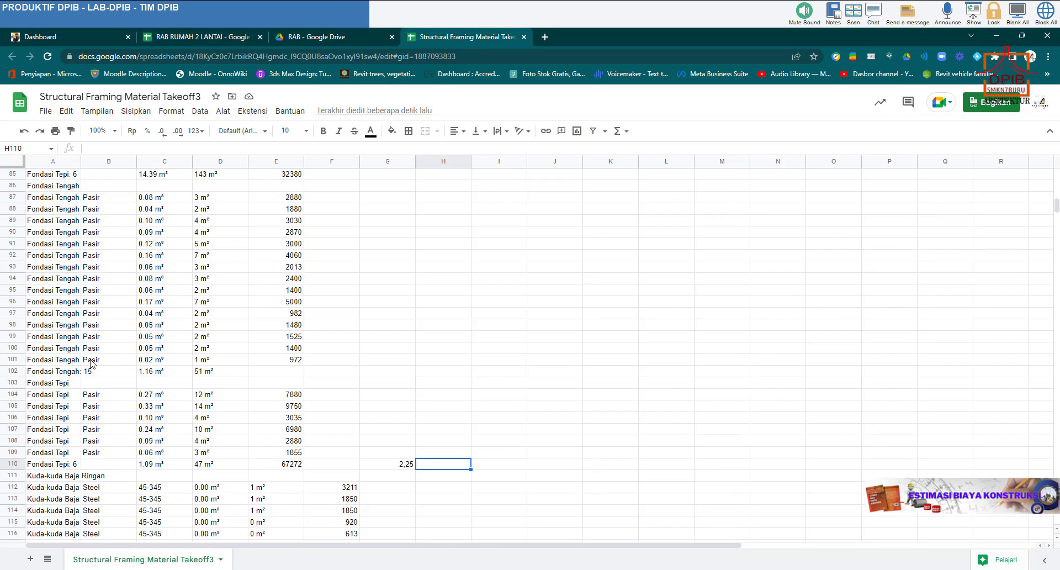
{"action": "scroll", "coordinate": [91, 362], "scroll_direction": "down", "scroll_amount": 10}
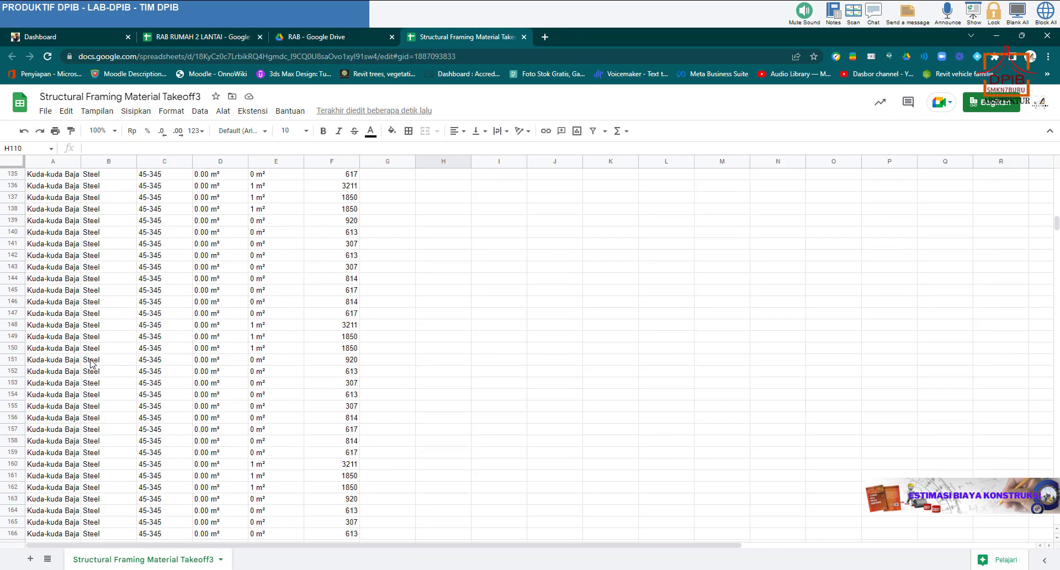
{"action": "scroll", "coordinate": [91, 362], "scroll_direction": "down", "scroll_amount": 8}
{"action": "scroll", "coordinate": [91, 363], "scroll_direction": "up", "scroll_amount": 15}
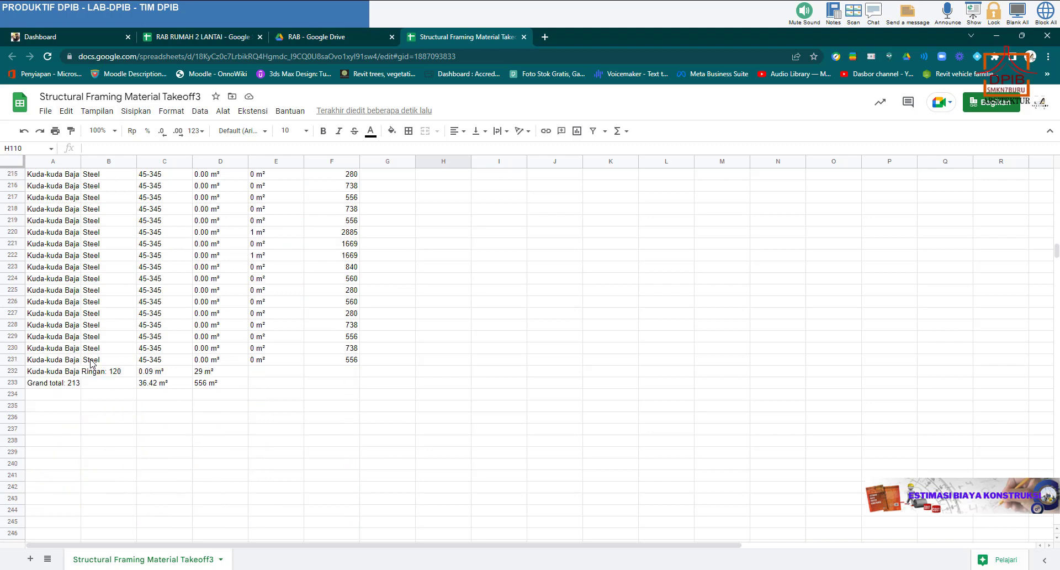
{"action": "scroll", "coordinate": [91, 363], "scroll_direction": "up", "scroll_amount": 15}
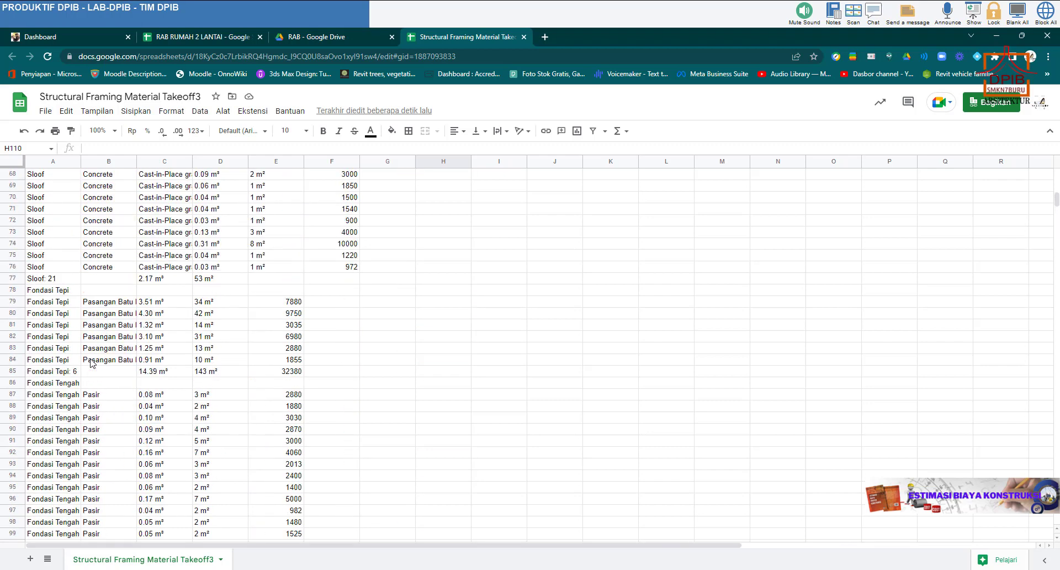
{"action": "scroll", "coordinate": [91, 363], "scroll_direction": "up", "scroll_amount": 10}
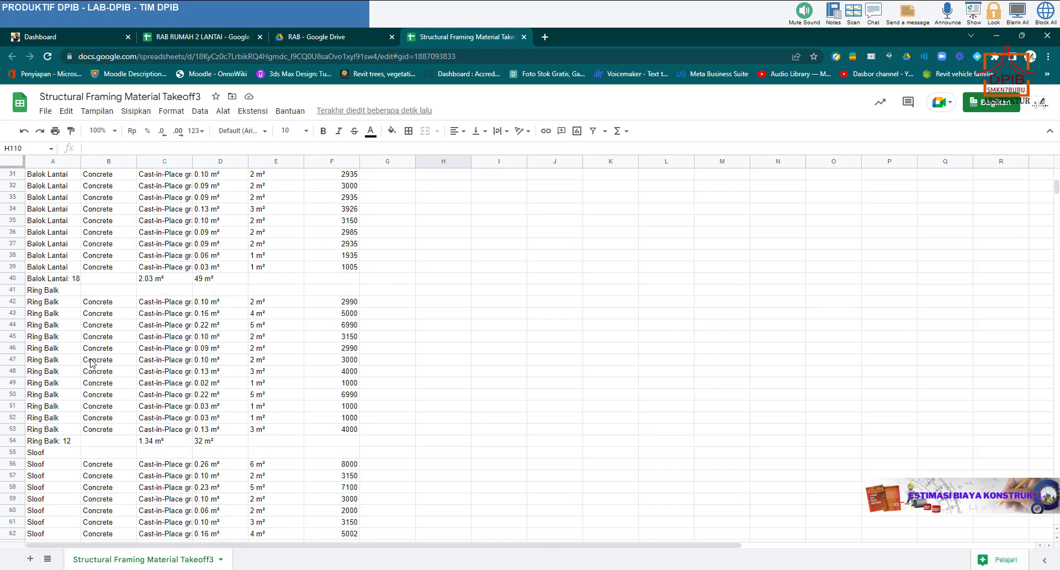
{"action": "scroll", "coordinate": [91, 362], "scroll_direction": "up", "scroll_amount": 10}
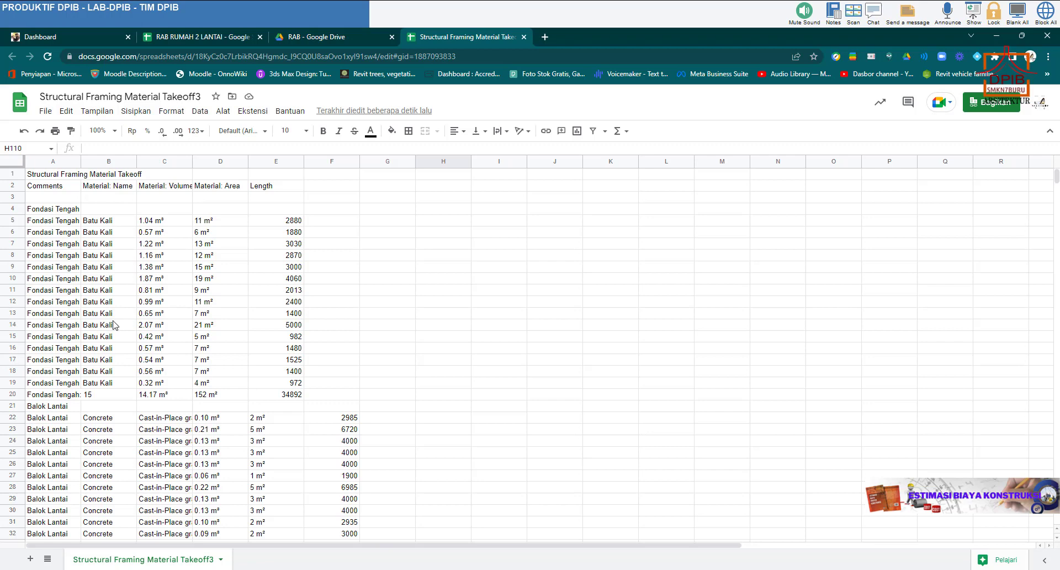
{"action": "left_click", "coordinate": [198, 43]}
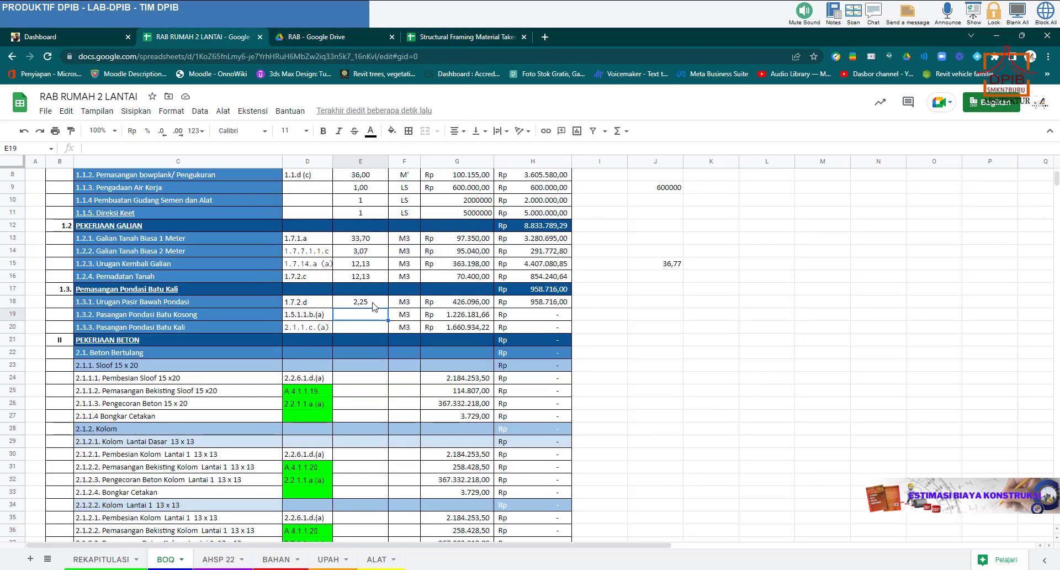
{"action": "type", "text": "0"}
{"action": "left_click", "coordinate": [370, 330]}
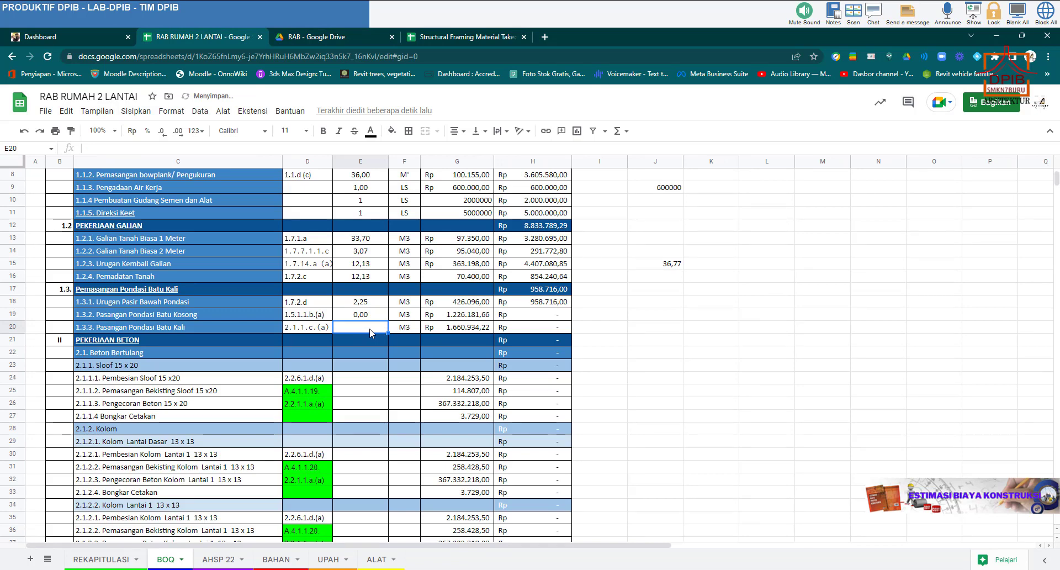
Return to Structural Framing Material Takeoff3 and examine the stone volume subtotals of Fondasi Tengah and Fondasi Tepi.
{"action": "left_click", "coordinate": [466, 42]}
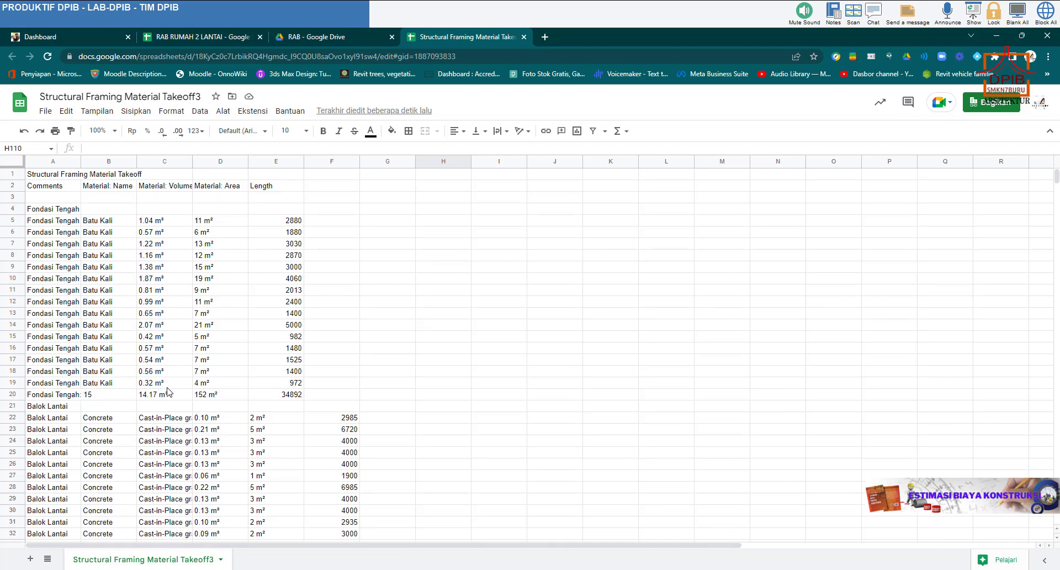
{"action": "scroll", "coordinate": [169, 391], "scroll_direction": "down", "scroll_amount": 2}
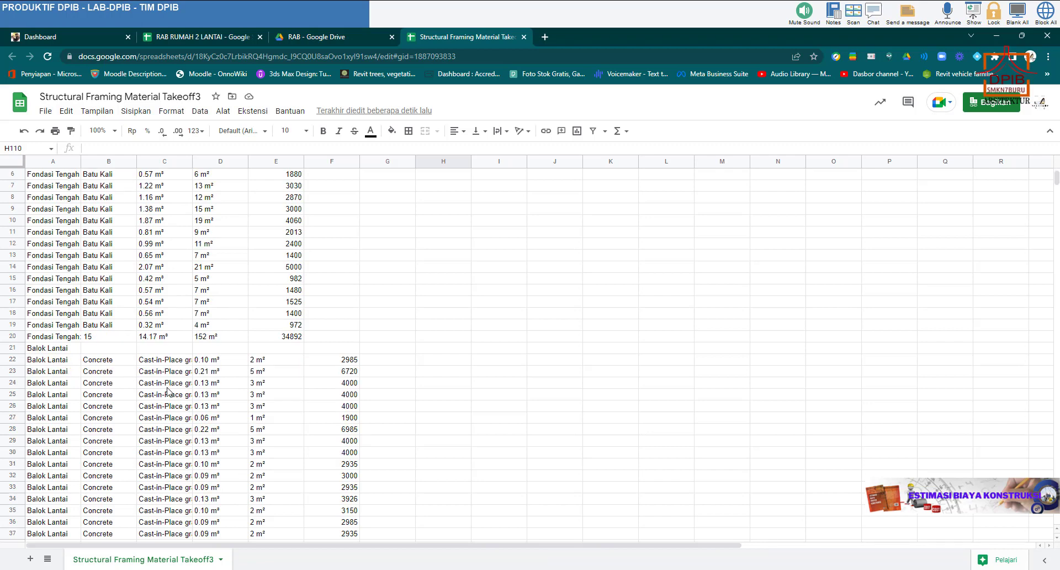
{"action": "scroll", "coordinate": [169, 391], "scroll_direction": "down", "scroll_amount": 1}
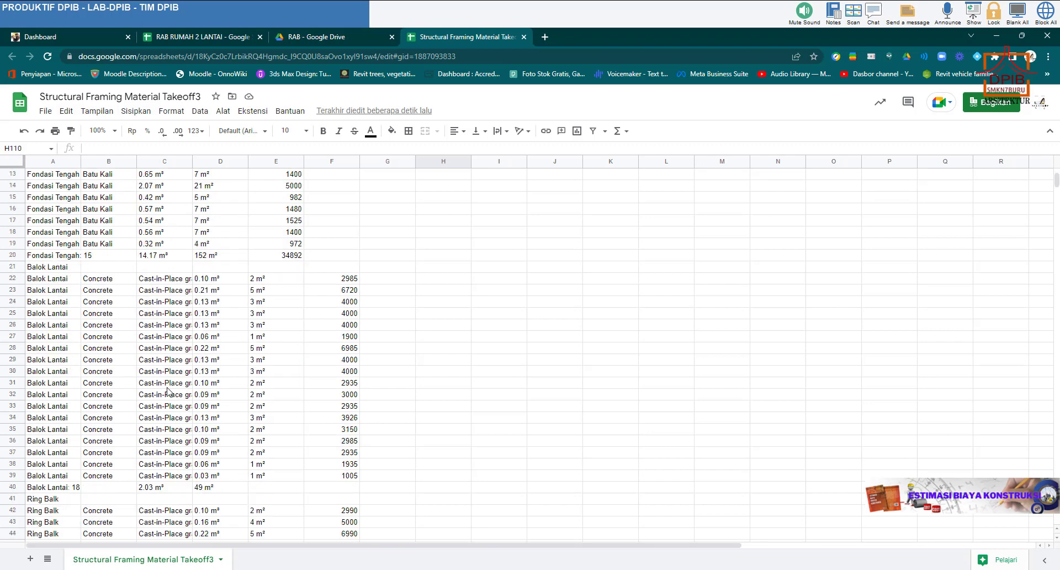
{"action": "scroll", "coordinate": [139, 340], "scroll_direction": "up", "scroll_amount": 1}
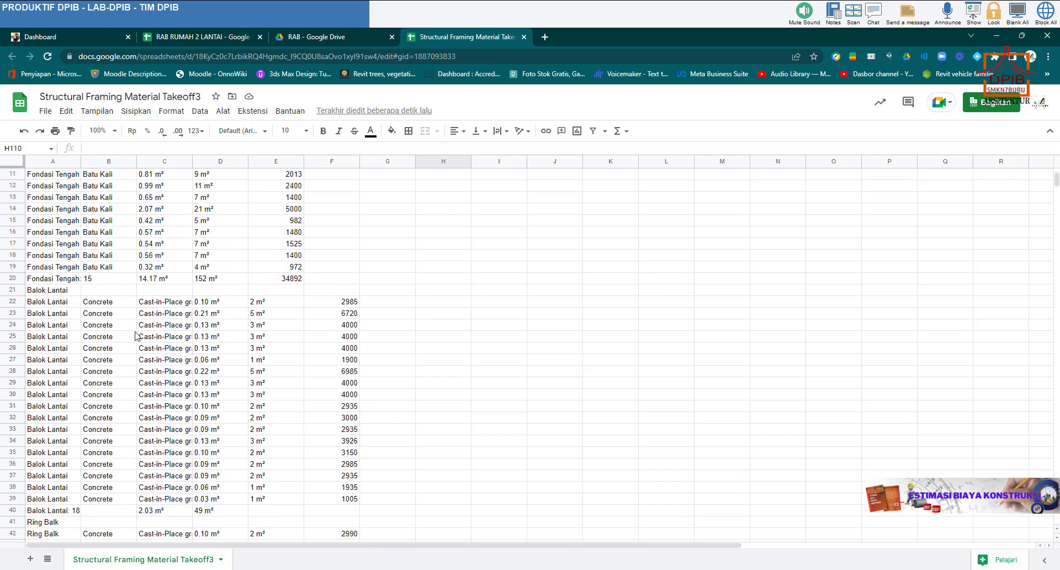
{"action": "left_click", "coordinate": [156, 280]}
{"action": "scroll", "coordinate": [220, 318], "scroll_direction": "down", "scroll_amount": 5}
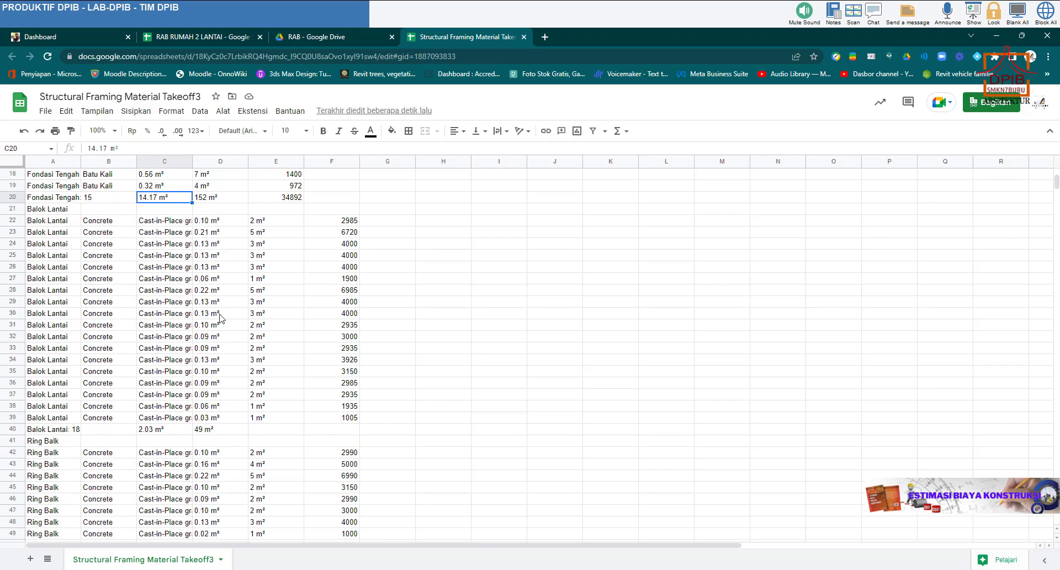
{"action": "scroll", "coordinate": [220, 317], "scroll_direction": "up", "scroll_amount": 8}
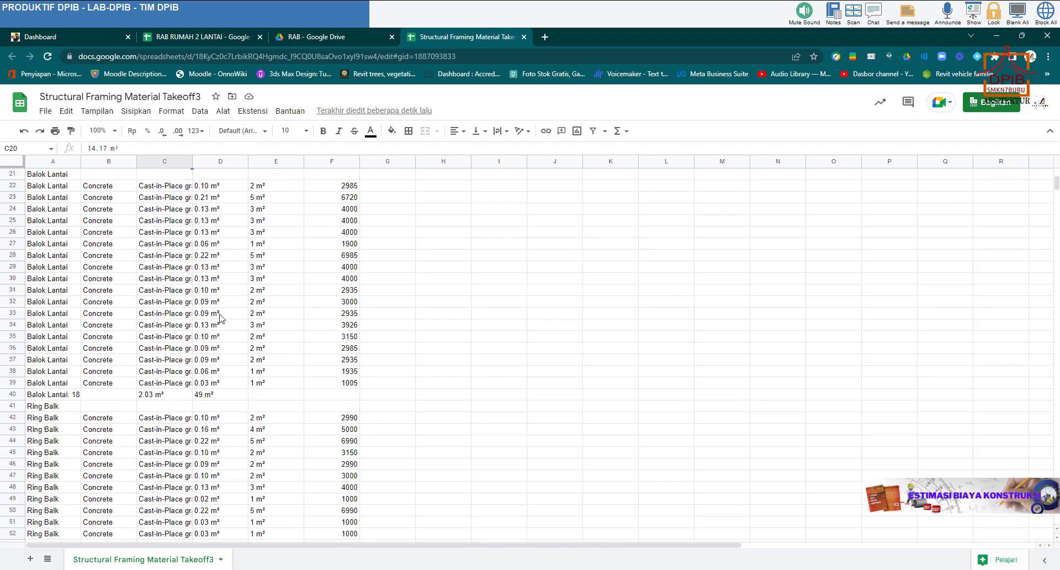
{"action": "scroll", "coordinate": [220, 317], "scroll_direction": "down", "scroll_amount": 11}
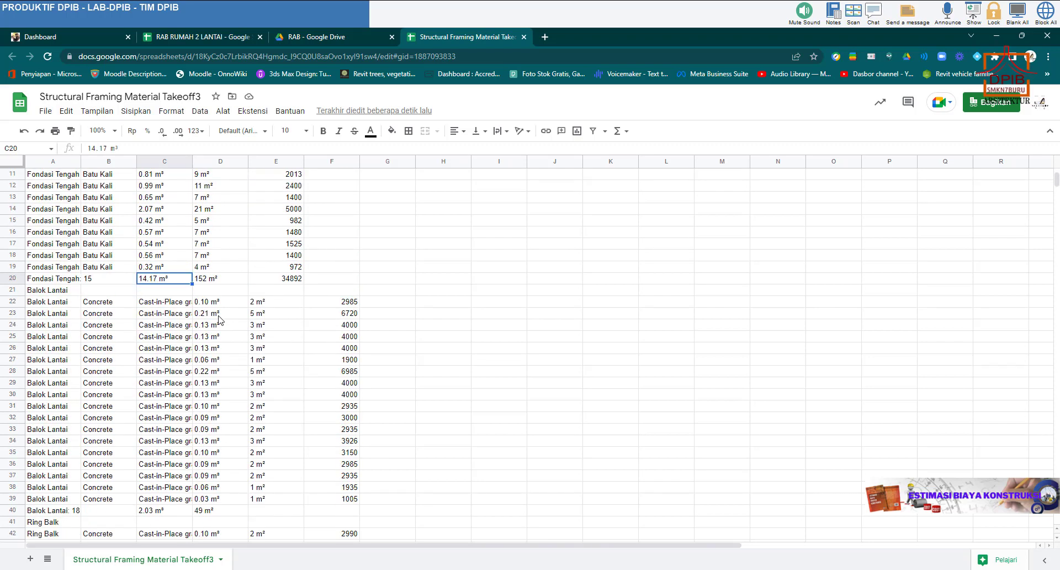
{"action": "scroll", "coordinate": [215, 323], "scroll_direction": "down", "scroll_amount": 5}
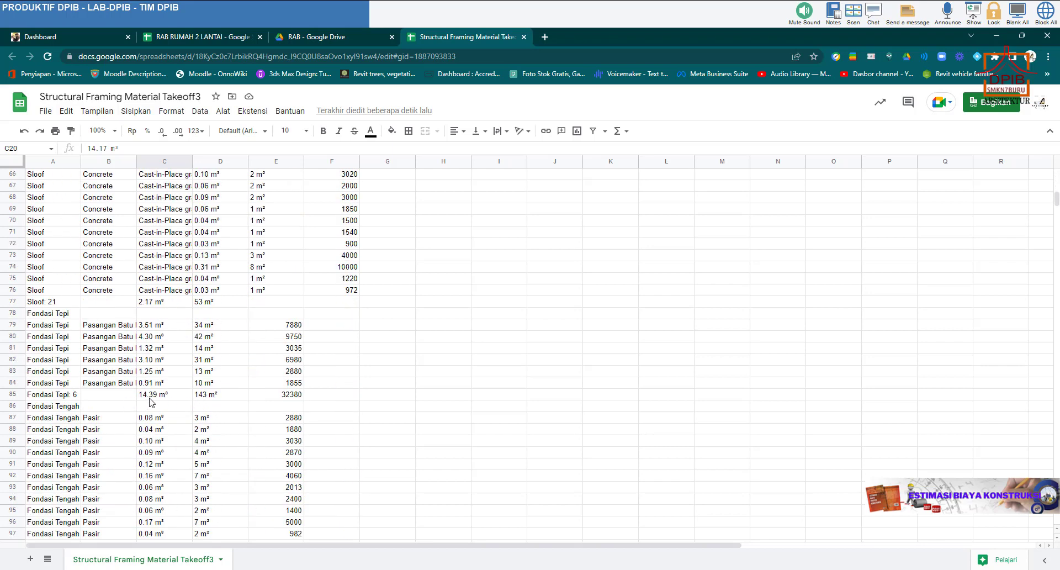
Copy the Fondasi Tepi stone volume subtotal, 14.39 m³, from C85 into cell H20.
{"action": "left_click", "coordinate": [153, 397]}
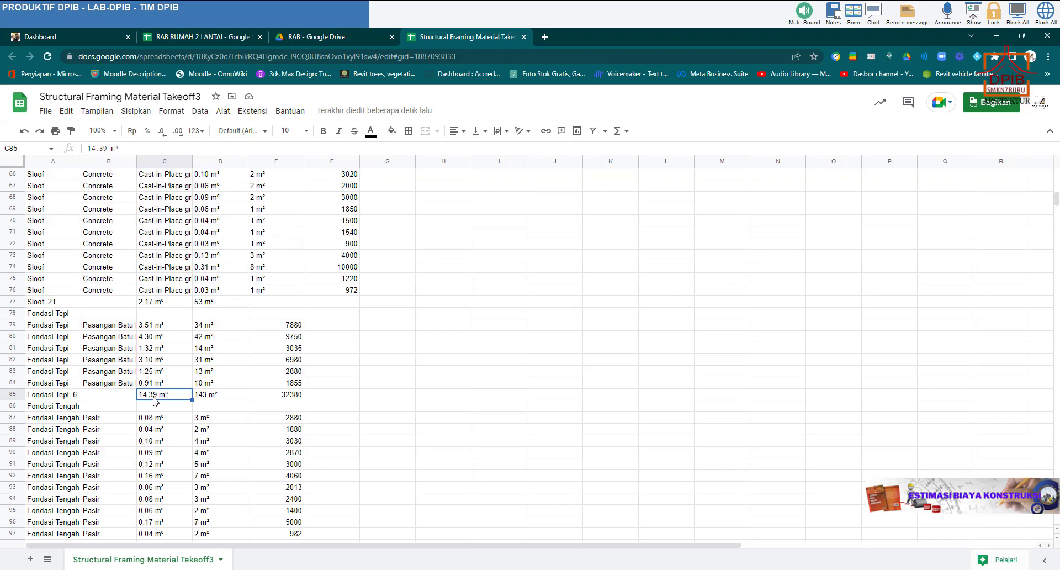
{"action": "scroll", "coordinate": [370, 310], "scroll_direction": "up", "scroll_amount": 6}
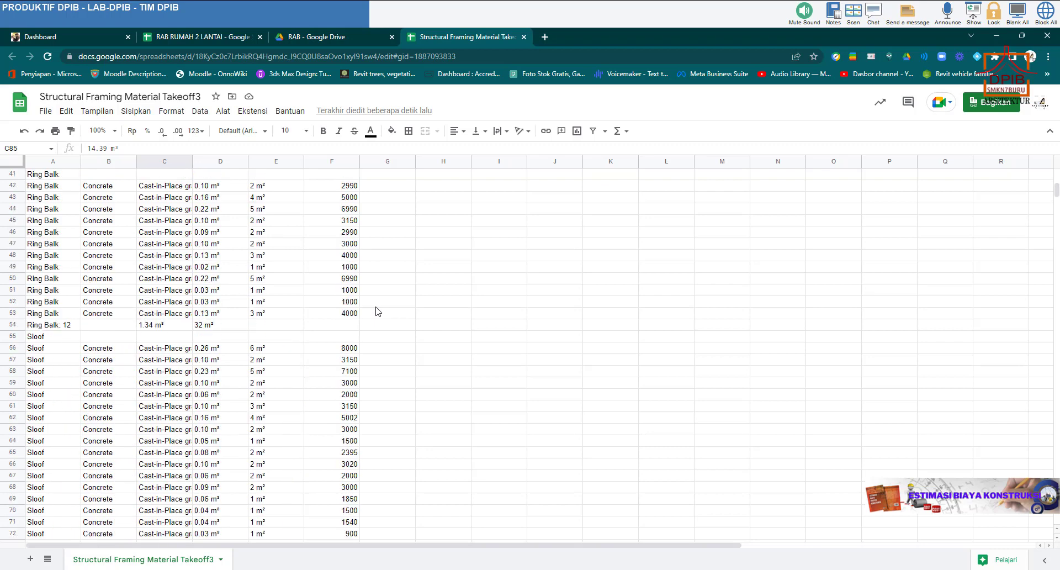
{"action": "scroll", "coordinate": [248, 266], "scroll_direction": "up", "scroll_amount": 5}
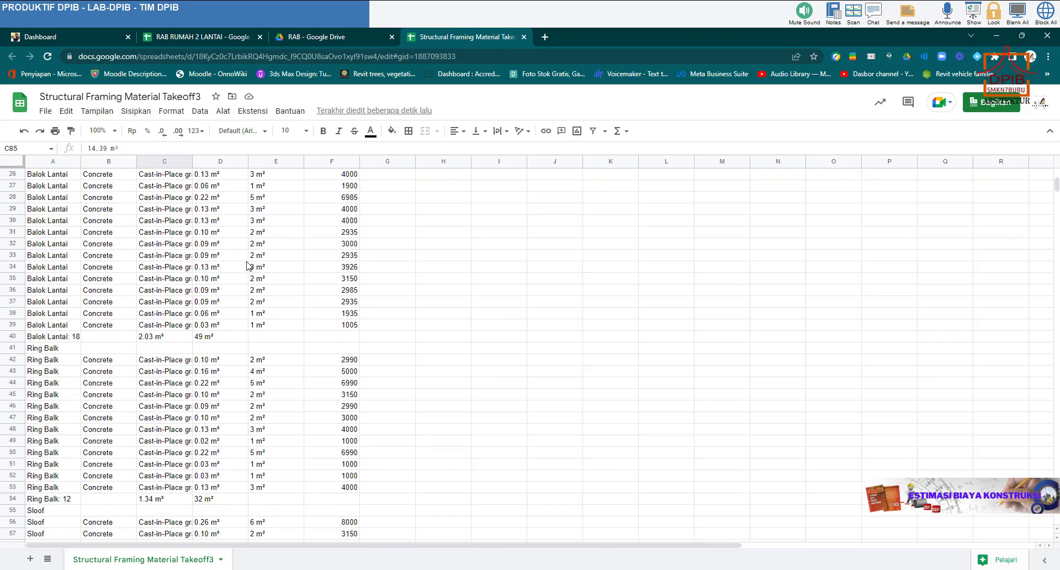
{"action": "scroll", "coordinate": [247, 265], "scroll_direction": "up", "scroll_amount": 7}
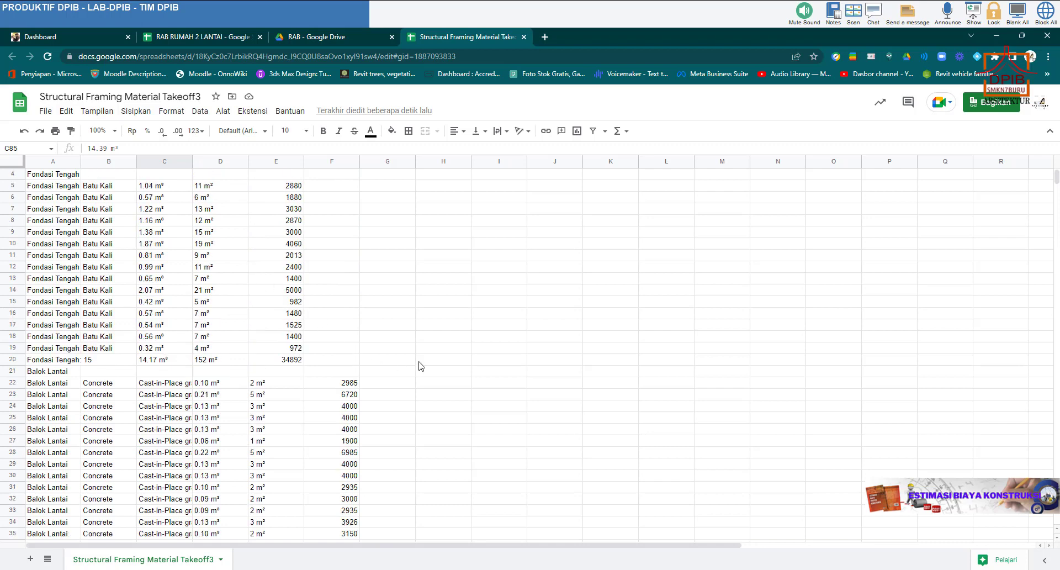
{"action": "left_click", "coordinate": [421, 364]}
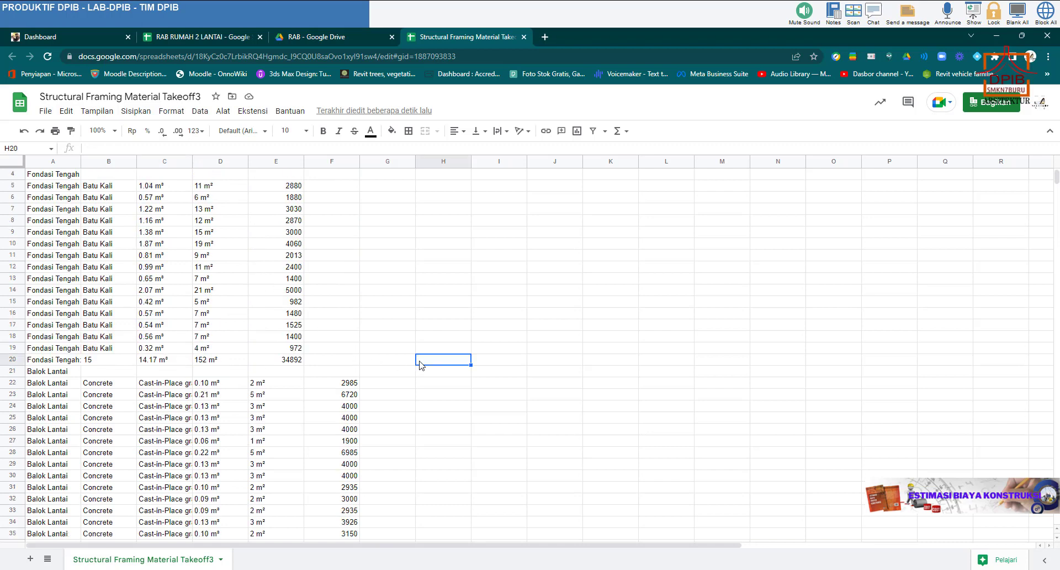
{"action": "type", "text": "14.39 m³"}
{"action": "key", "text": "Right"}
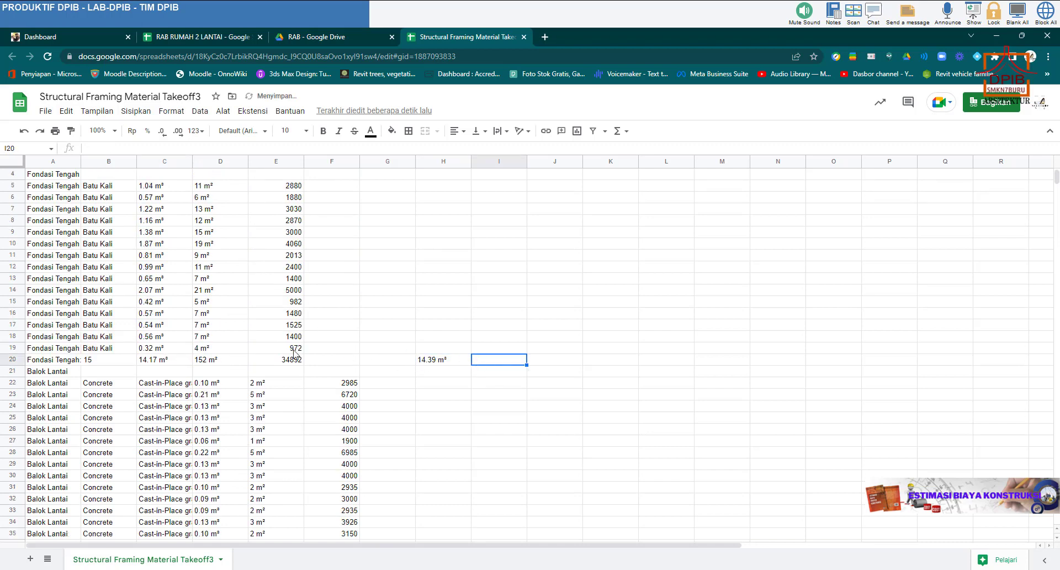
Copy the Fondasi Tengah stone volume subtotal, 14.17 m³, from C20 into cell I20.
{"action": "left_click", "coordinate": [167, 363]}
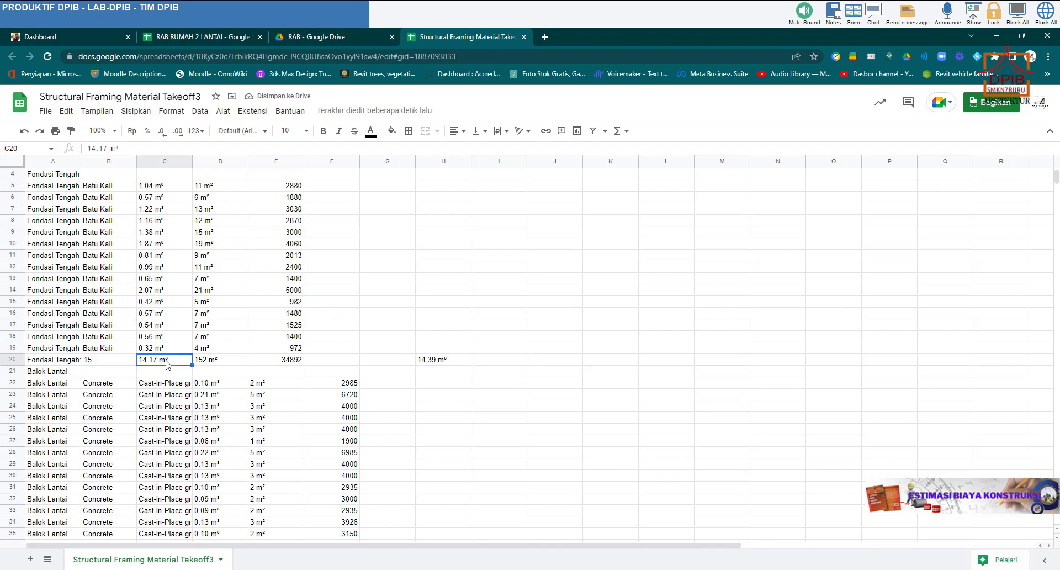
{"action": "key", "text": "ctrl+c"}
{"action": "left_click", "coordinate": [501, 363]}
{"action": "key", "text": "ctrl+v"}
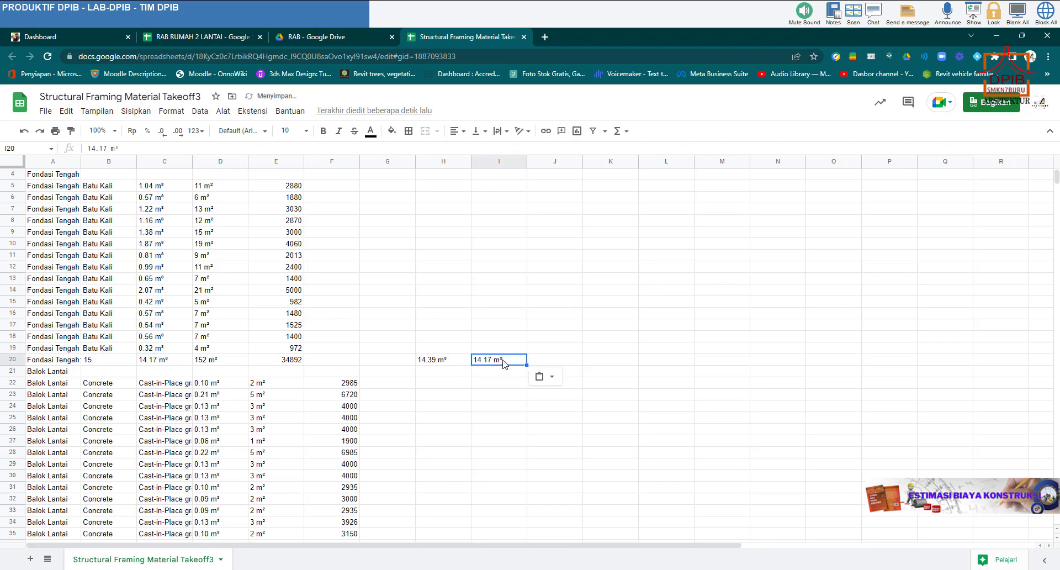
{"action": "left_click", "coordinate": [453, 359]}
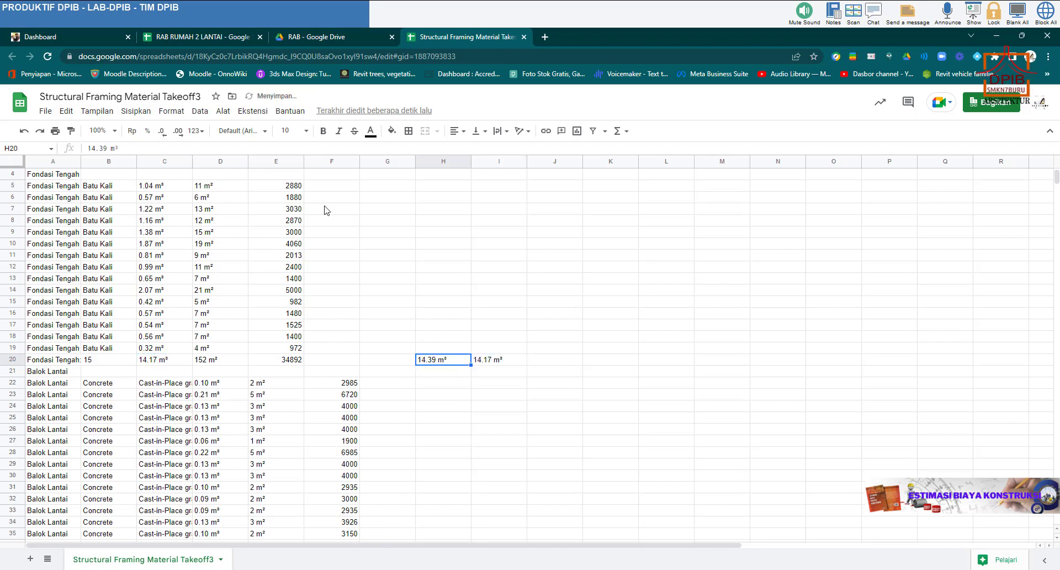
Remove the m³ unit from cells H20 and I20, leaving 14.39 and 14.17.
{"action": "left_click", "coordinate": [122, 147]}
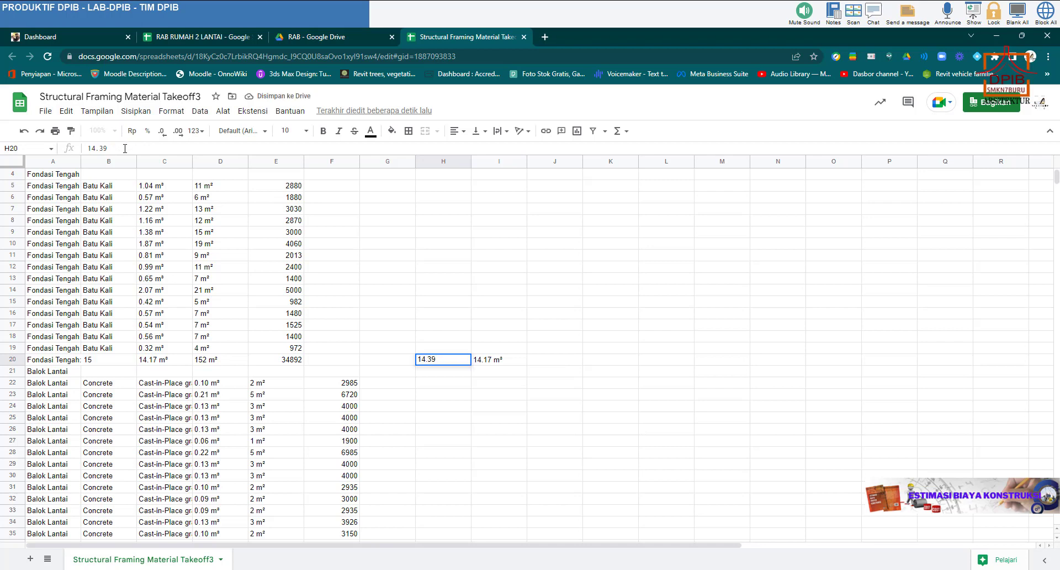
{"action": "left_click", "coordinate": [500, 360]}
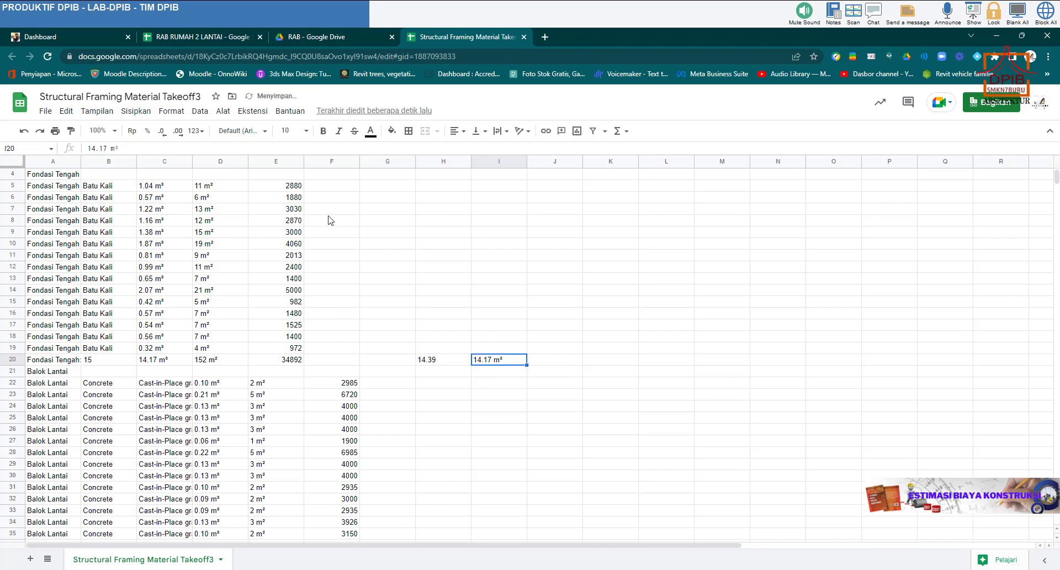
{"action": "left_click", "coordinate": [130, 148]}
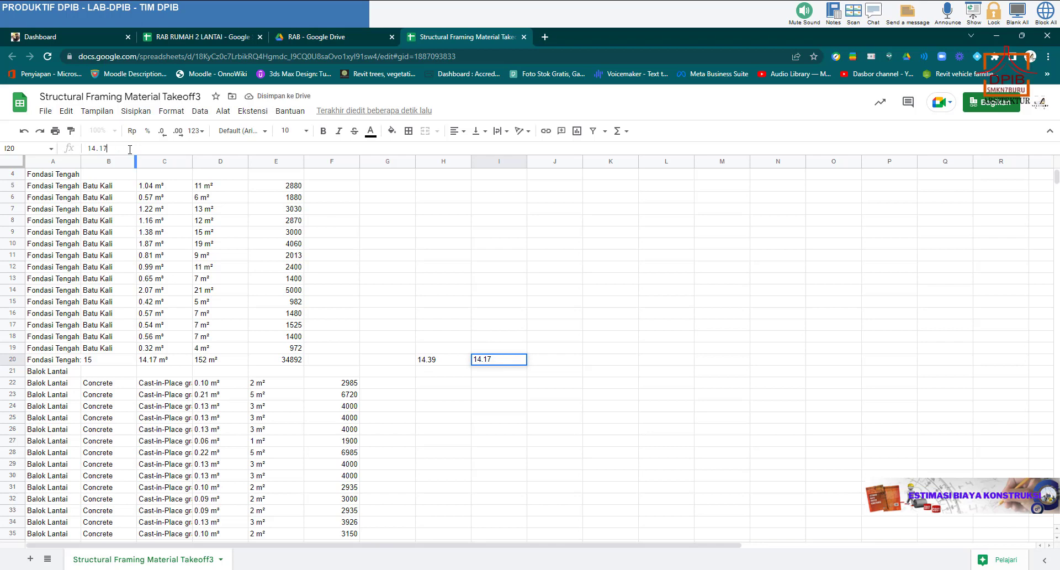
Enter the formula =sum(H20:I20) in cell J20 to total the two stone volumes.
{"action": "left_click", "coordinate": [555, 362]}
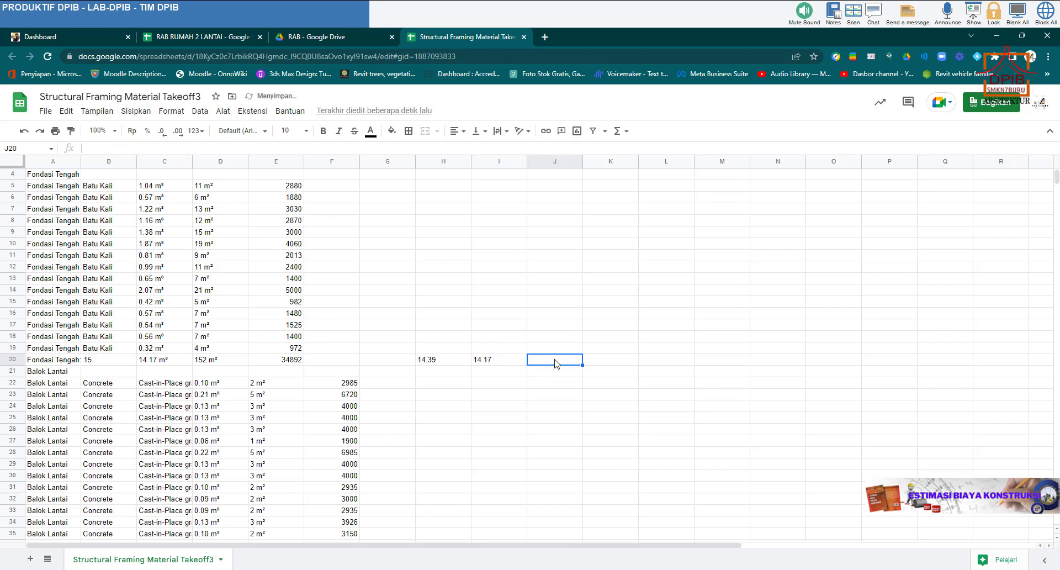
{"action": "type", "text": "-"}
{"action": "type", "text": "=su"}
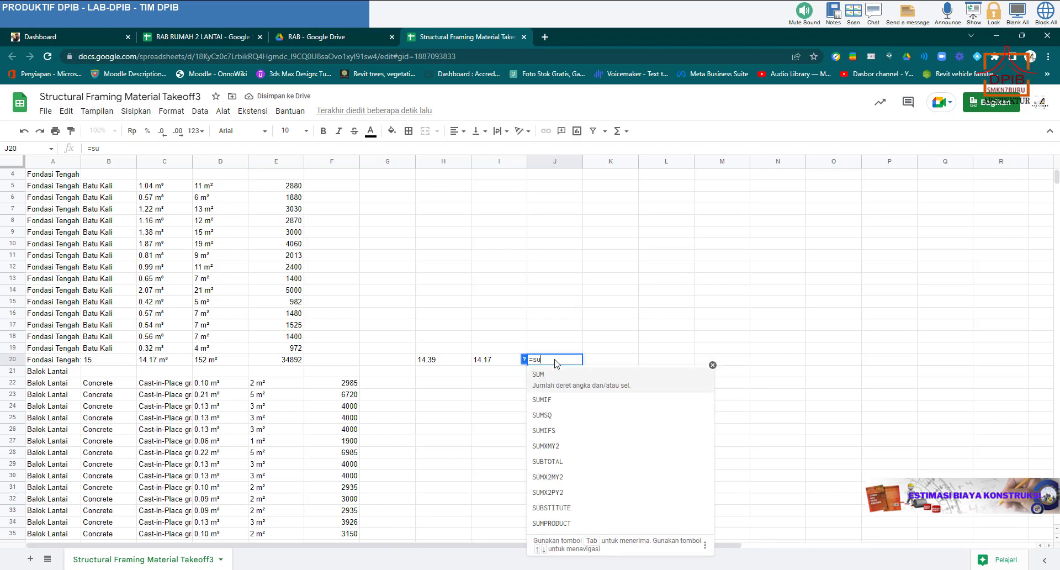
{"action": "type", "text": "m("}
{"action": "left_click", "coordinate": [431, 360]}
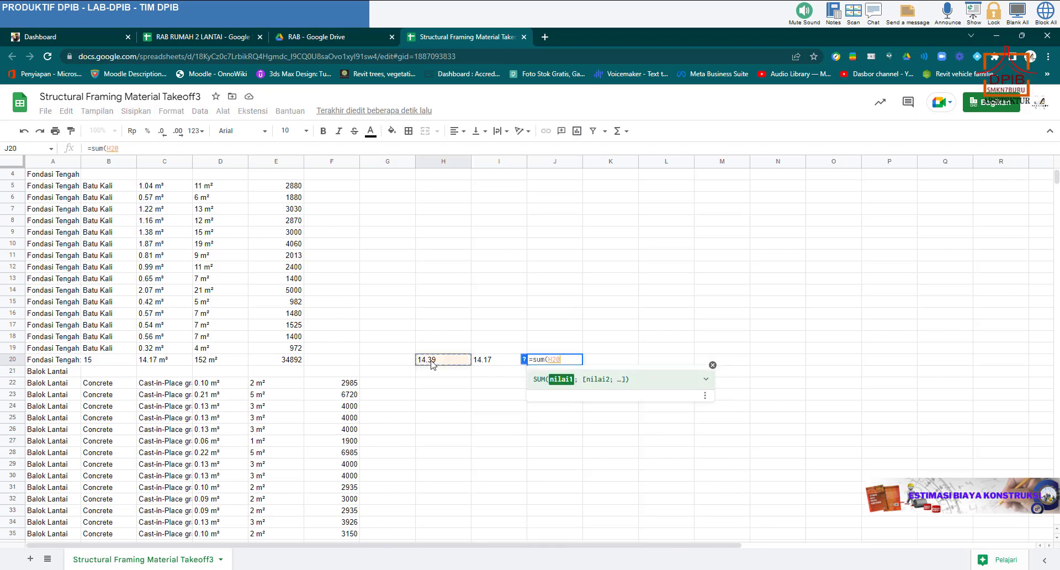
{"action": "left_click_drag", "start_coordinate": [431, 364], "coordinate": [479, 364]}
{"action": "type", "text": ")"}
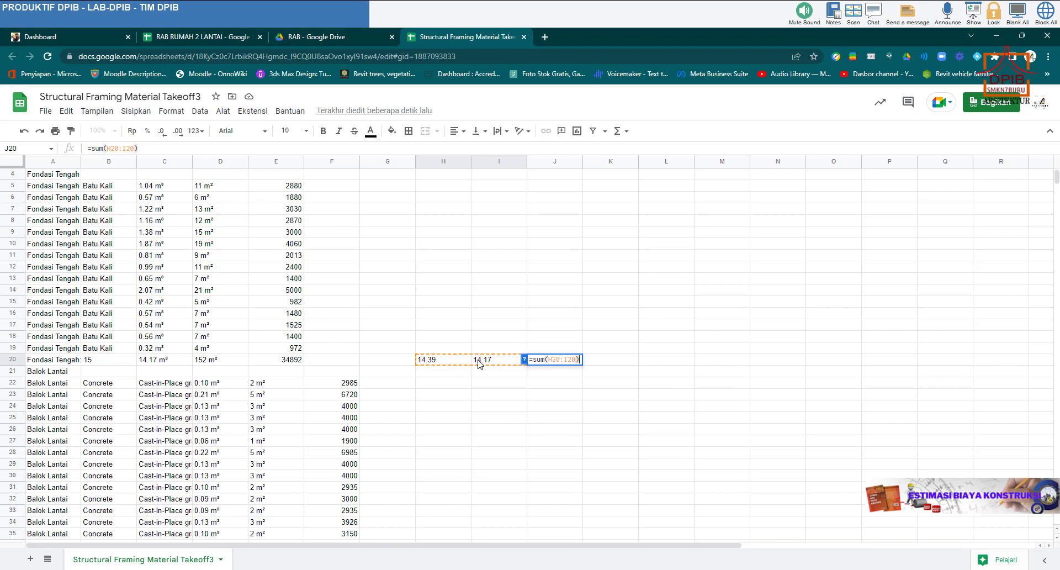
{"action": "key", "text": "Return"}
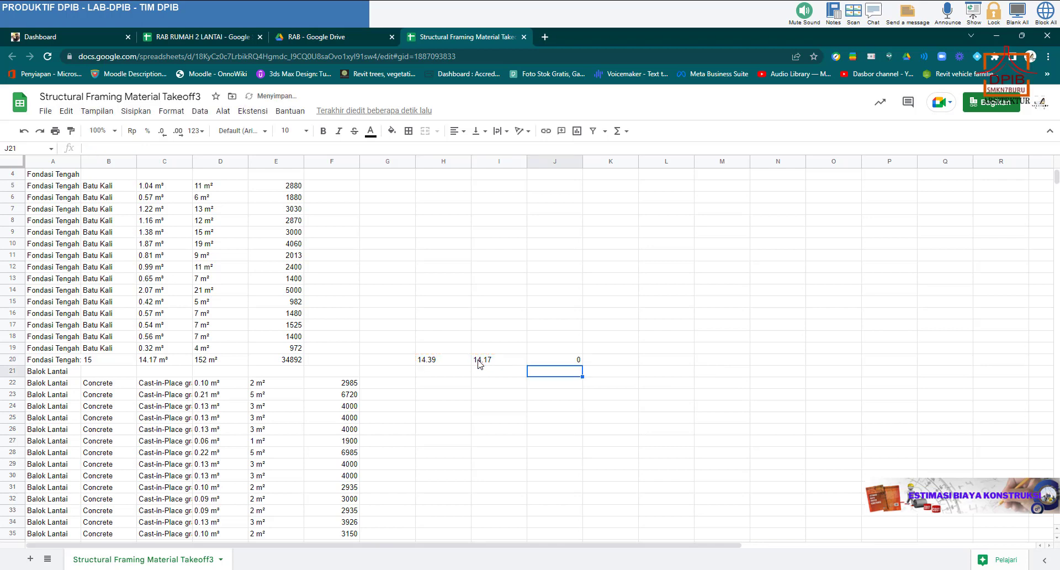
Replace the decimal points with commas in H20 and I20 so they read 14,39 and 14,17.
{"action": "left_click", "coordinate": [439, 359]}
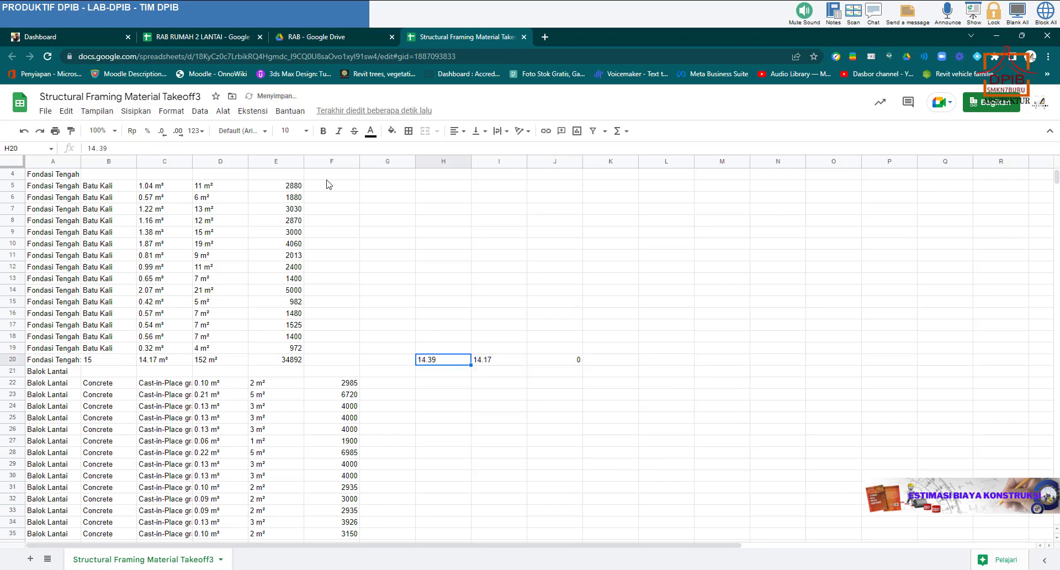
{"action": "left_click", "coordinate": [98, 147]}
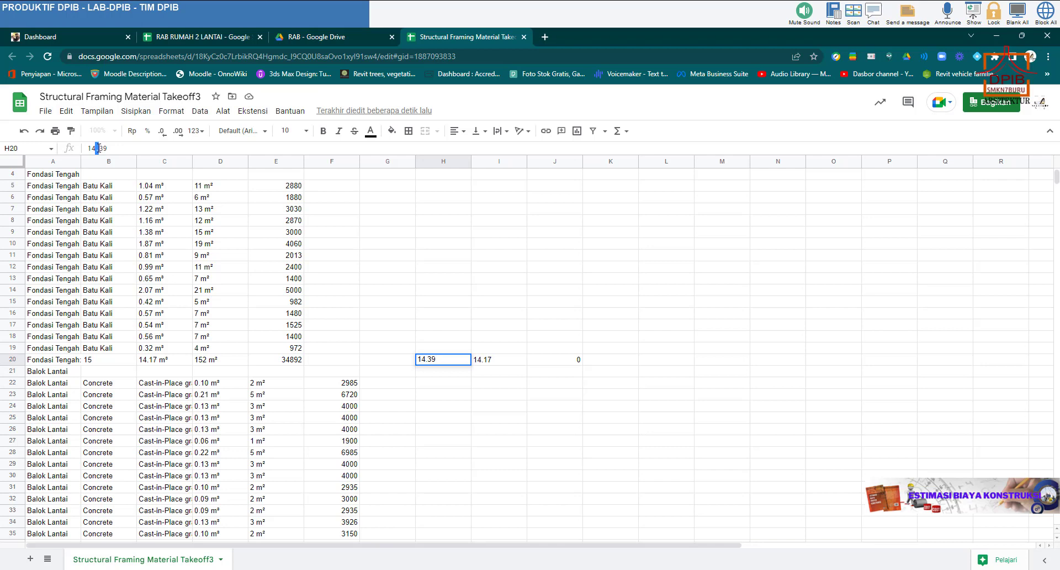
{"action": "left_click", "coordinate": [499, 360]}
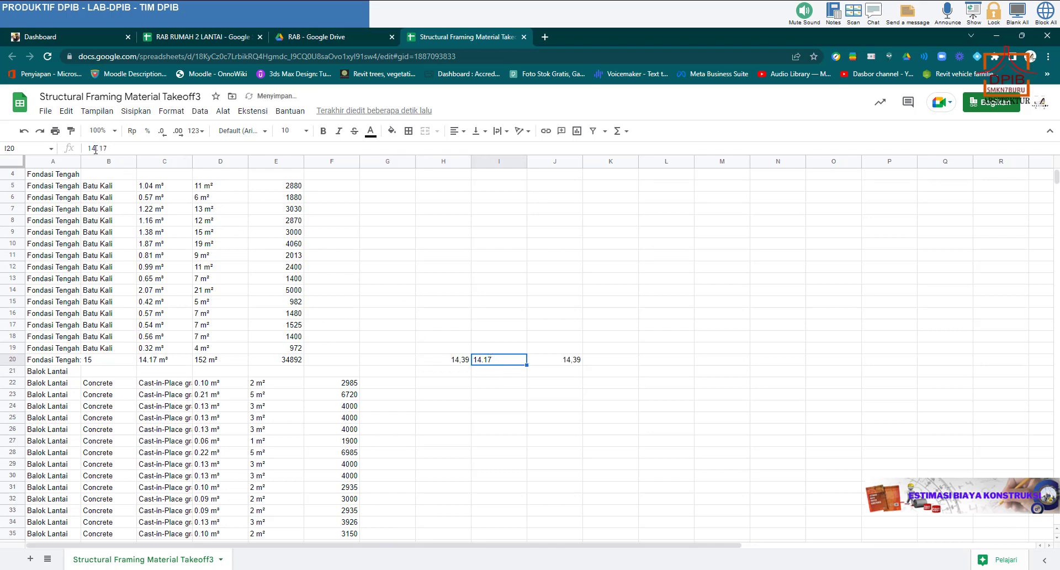
{"action": "left_click_drag", "start_coordinate": [95, 149], "coordinate": [102, 149]}
{"action": "type", "text": ","}
{"action": "key", "text": "Return"}
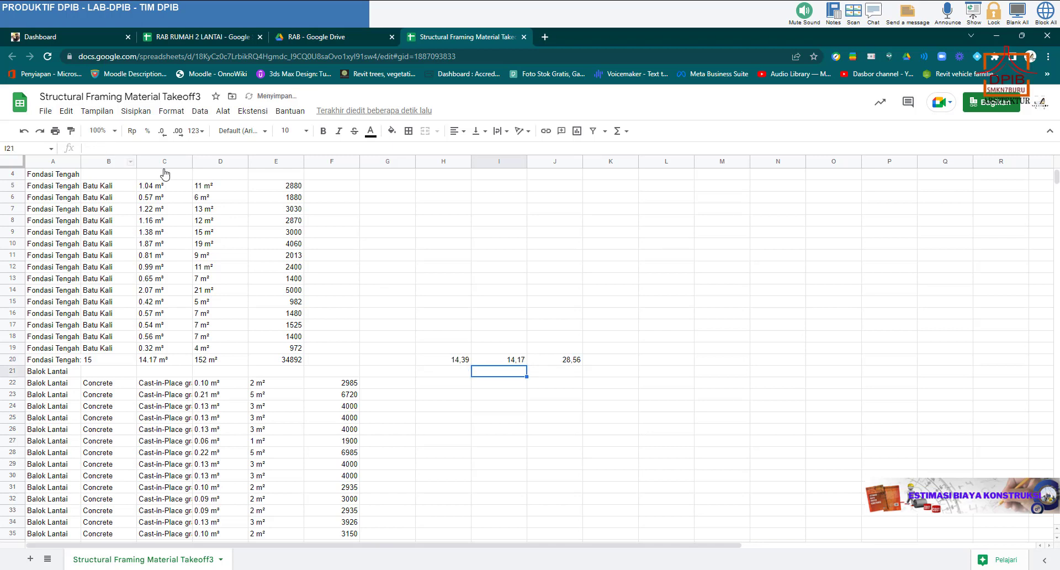
Switch to RAB RUMAH 2 LANTAI and enter the J20 total, 28,56, as the volume of item 1.3.3 Pasangan Pondasi Batu Kali.
{"action": "left_click", "coordinate": [575, 363]}
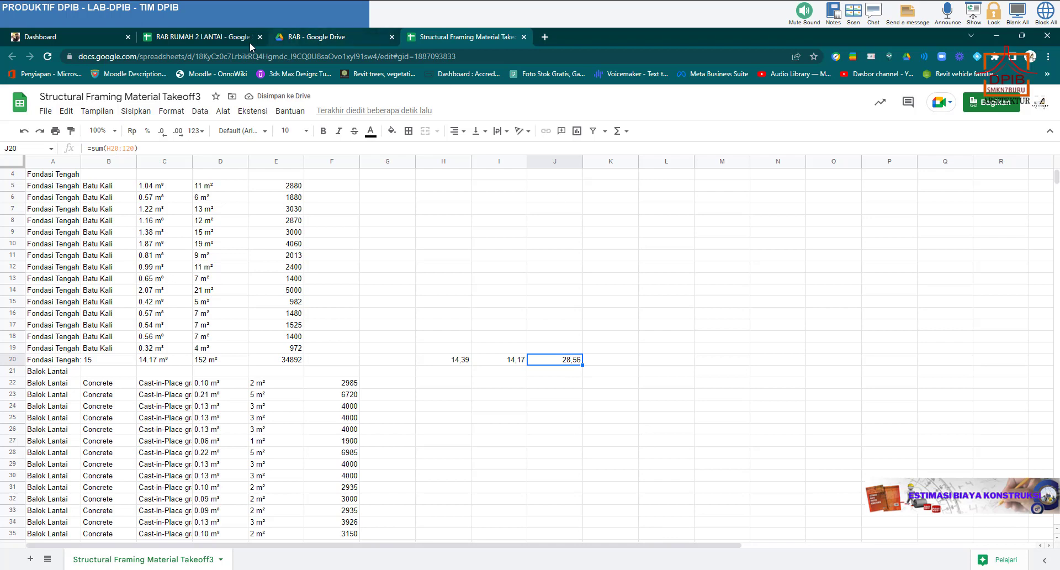
{"action": "left_click", "coordinate": [193, 37]}
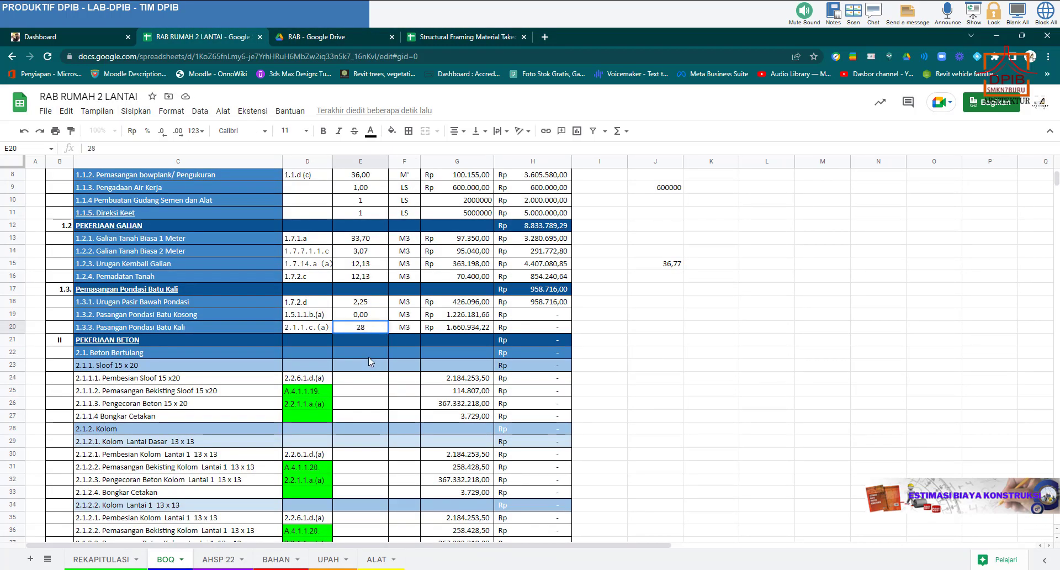
{"action": "type", "text": "28,56"}
{"action": "key", "text": "Return"}
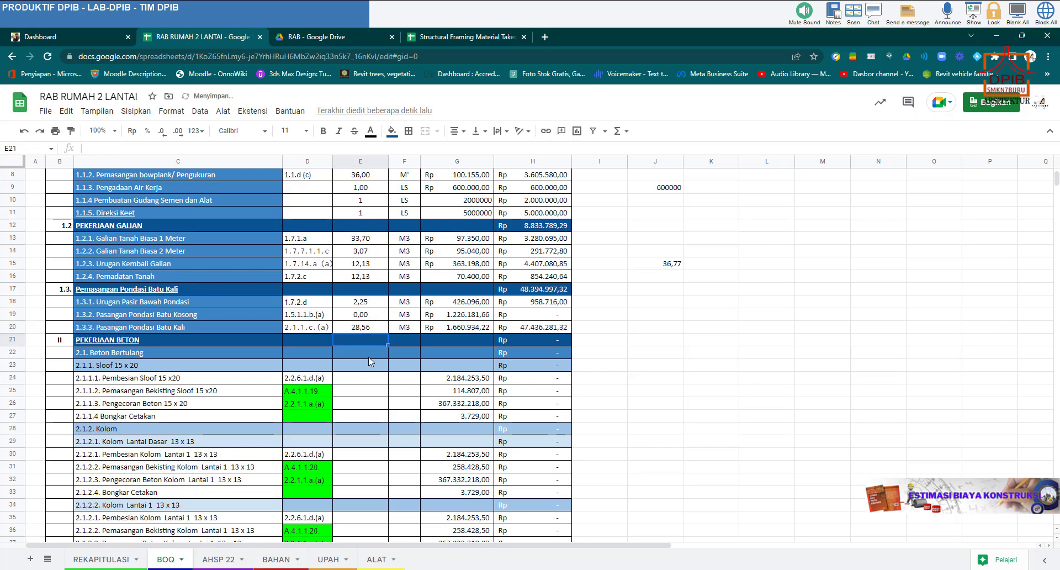
Review the Pekerjaan Beton items and check the volume and unit cells of 2.1.1.1 Pembesian Sloof 15x20.
{"action": "scroll", "coordinate": [372, 365], "scroll_direction": "down", "scroll_amount": 1}
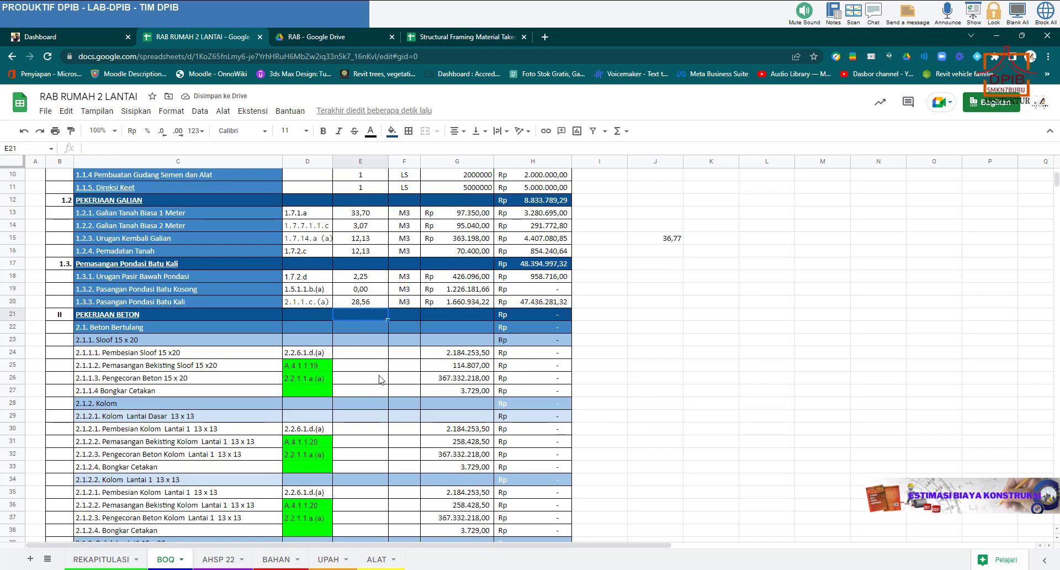
{"action": "scroll", "coordinate": [380, 379], "scroll_direction": "down", "scroll_amount": 1}
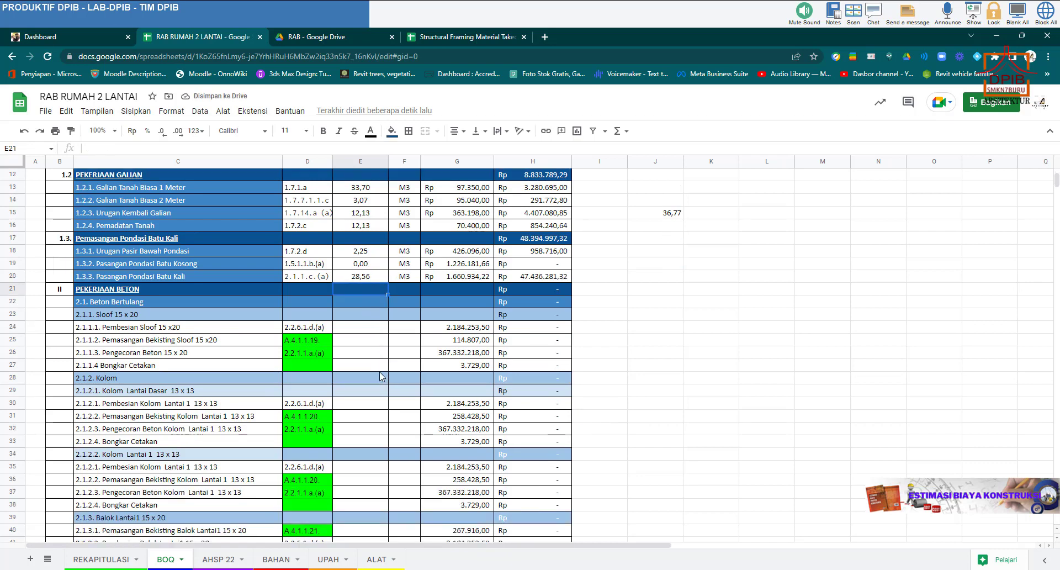
{"action": "scroll", "coordinate": [380, 377], "scroll_direction": "down", "scroll_amount": 1}
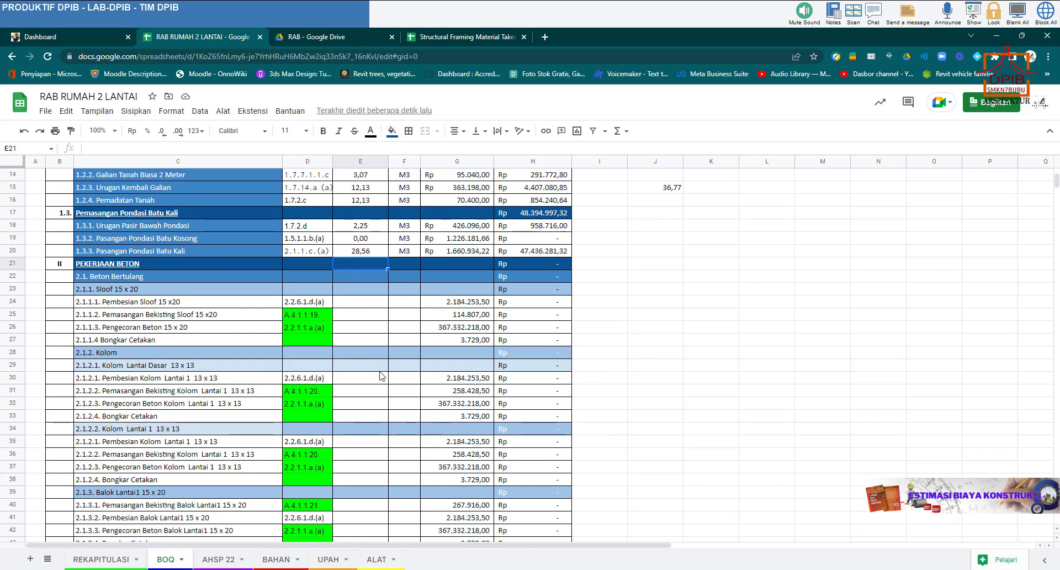
{"action": "scroll", "coordinate": [380, 377], "scroll_direction": "down", "scroll_amount": 1}
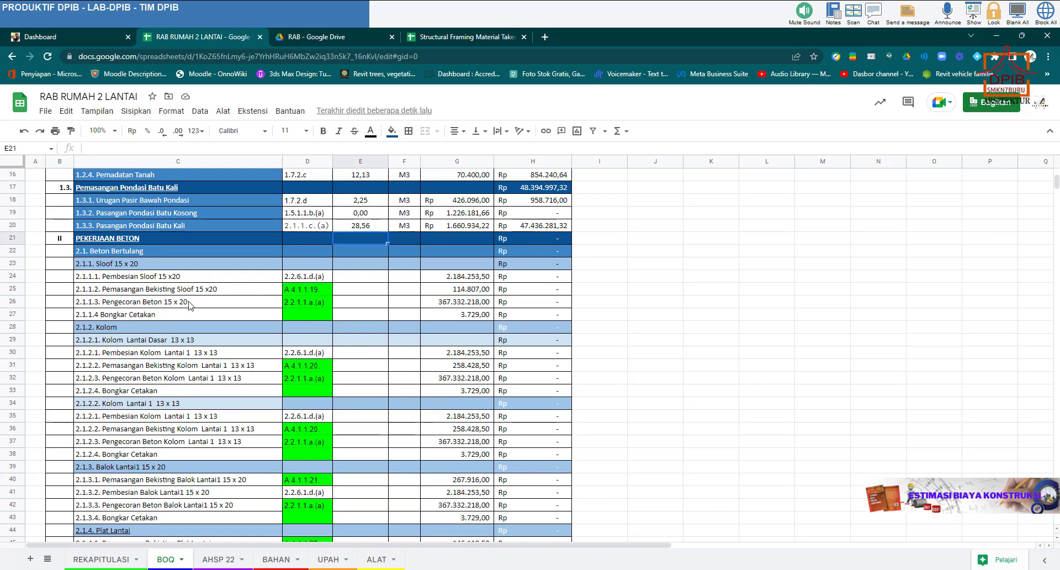
{"action": "left_click", "coordinate": [364, 279]}
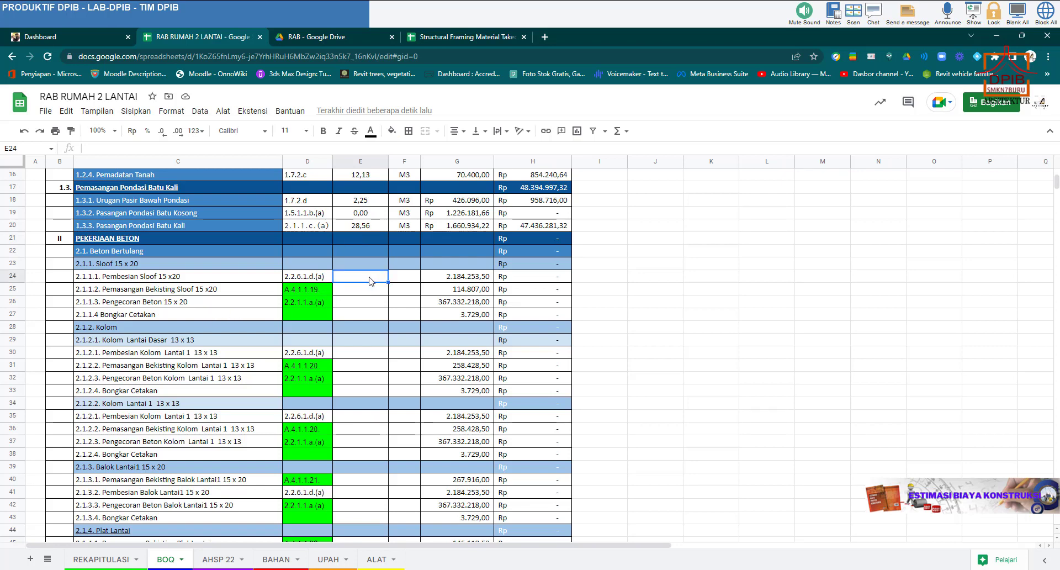
{"action": "left_click", "coordinate": [405, 282]}
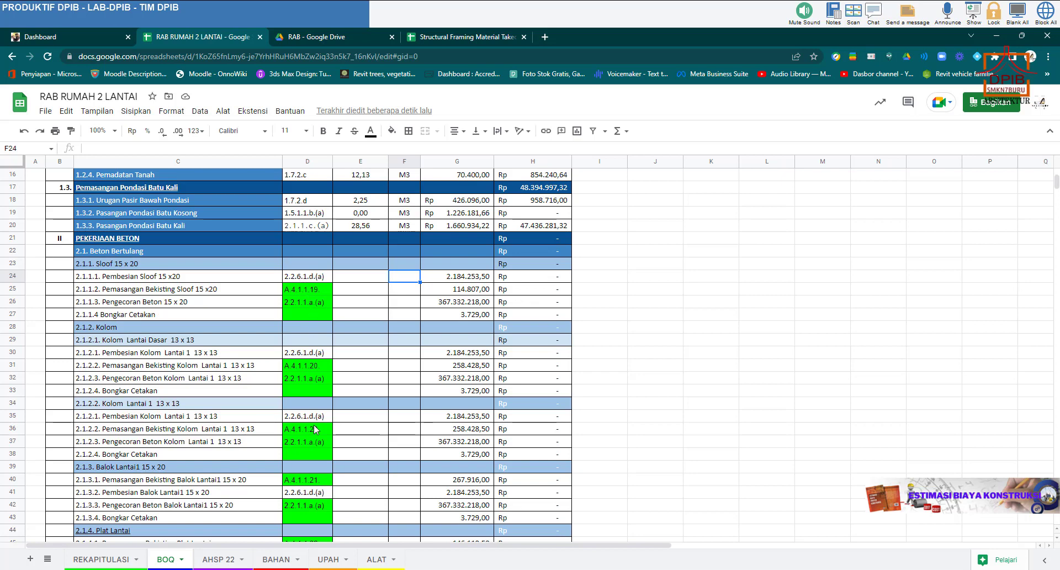
Find analysis 2.2.6.1.d (a) for reinforcing columns, beams and sloof in the AHSP 22 sheet and examine its unit price basis.
{"action": "left_click", "coordinate": [210, 560]}
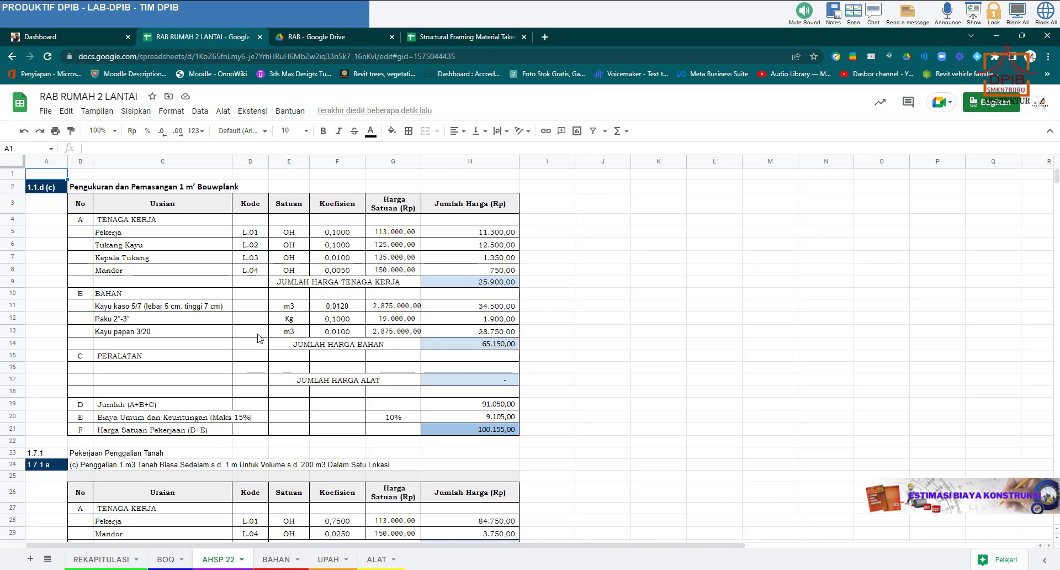
{"action": "scroll", "coordinate": [259, 338], "scroll_direction": "down", "scroll_amount": 13}
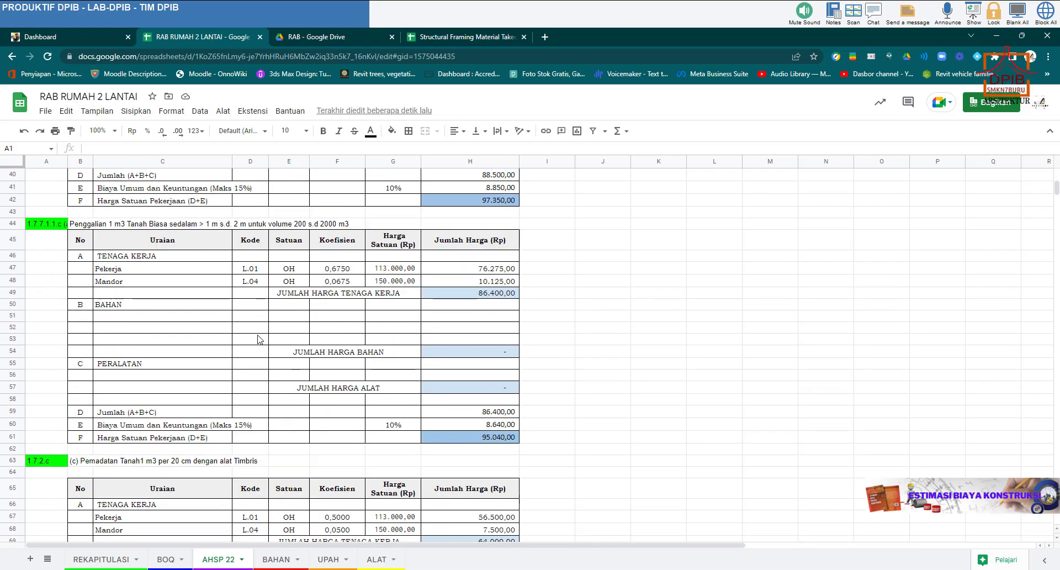
{"action": "scroll", "coordinate": [259, 338], "scroll_direction": "down", "scroll_amount": 14}
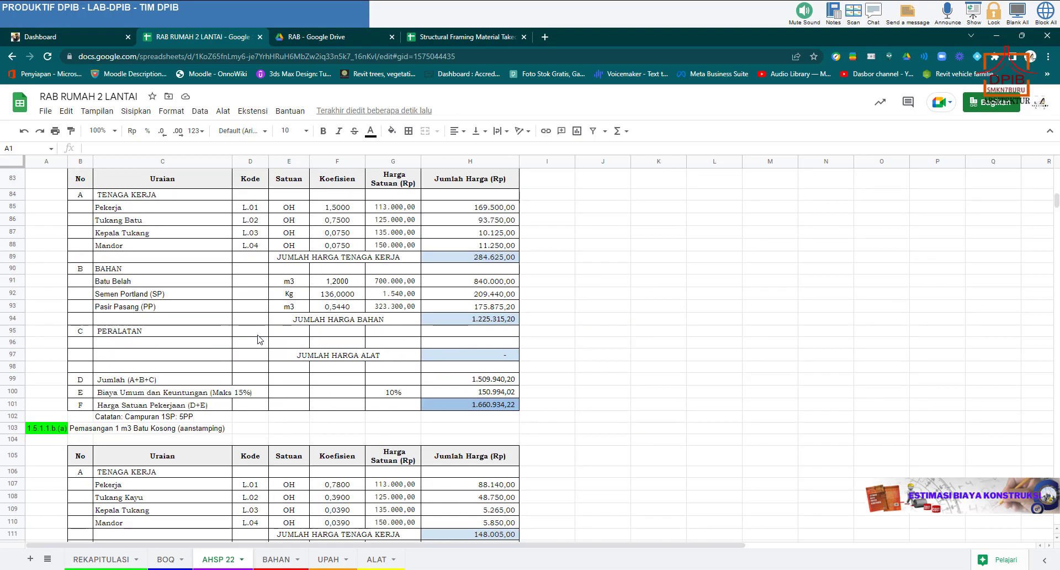
{"action": "scroll", "coordinate": [259, 338], "scroll_direction": "down", "scroll_amount": 12}
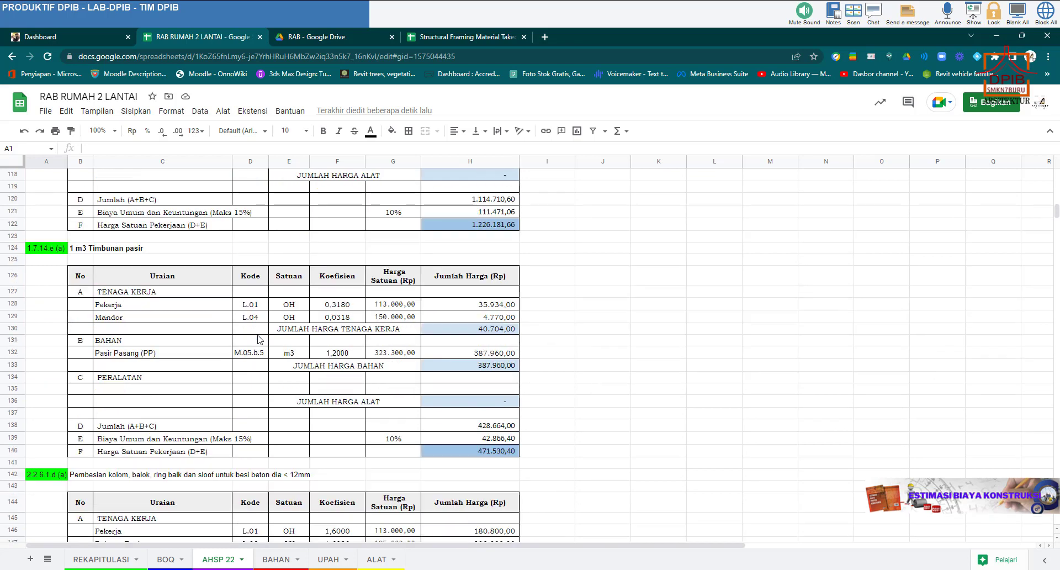
{"action": "scroll", "coordinate": [260, 339], "scroll_direction": "down", "scroll_amount": 2}
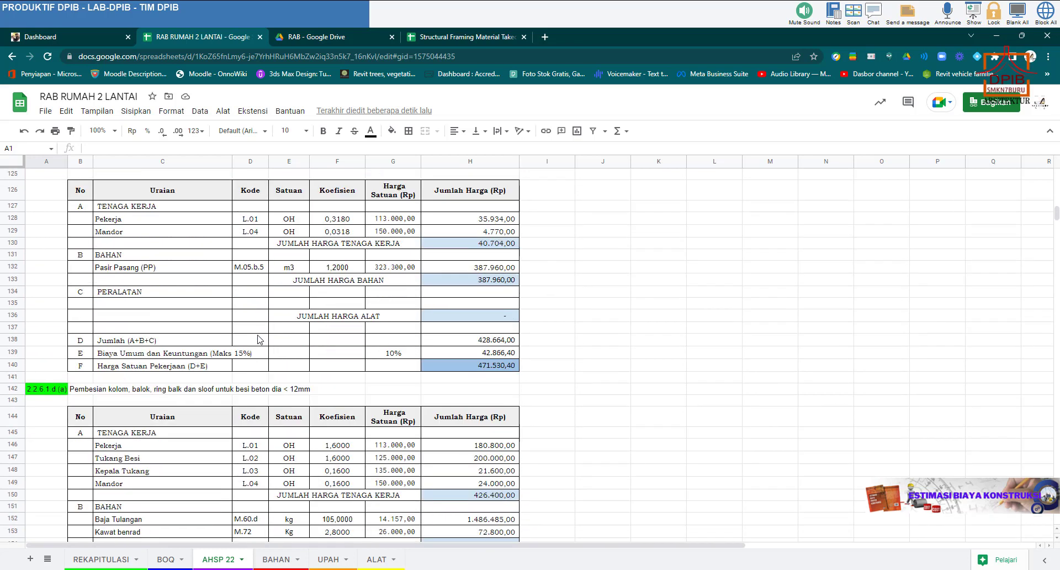
{"action": "scroll", "coordinate": [260, 339], "scroll_direction": "down", "scroll_amount": 1}
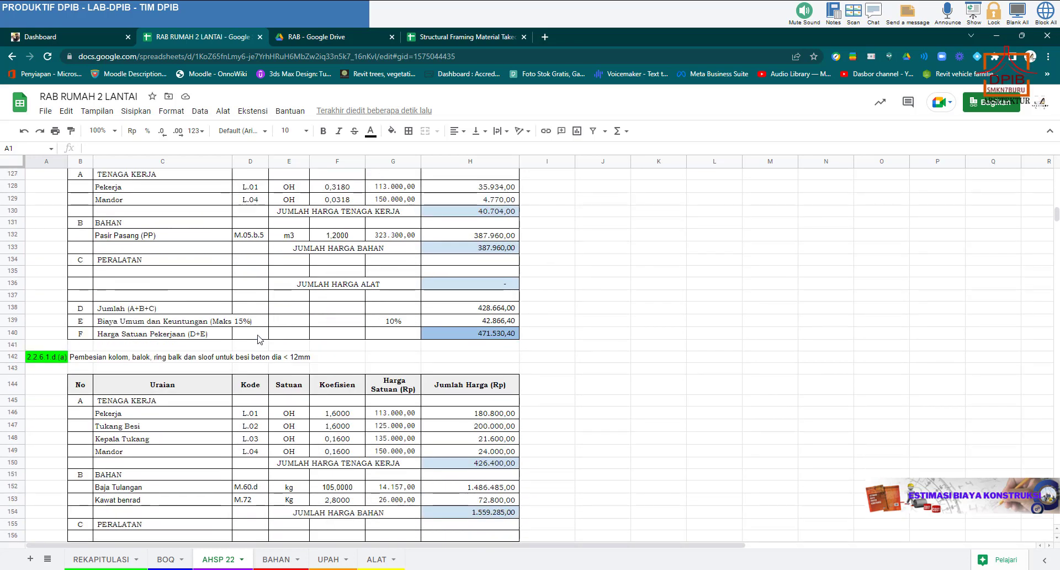
{"action": "left_click", "coordinate": [155, 359]}
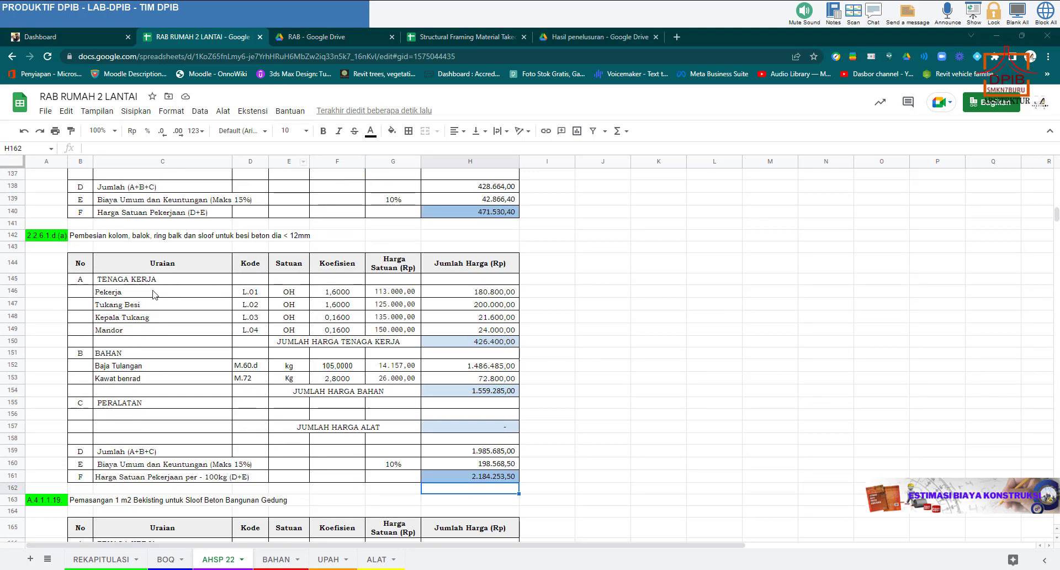
{"action": "left_click", "coordinate": [209, 478]}
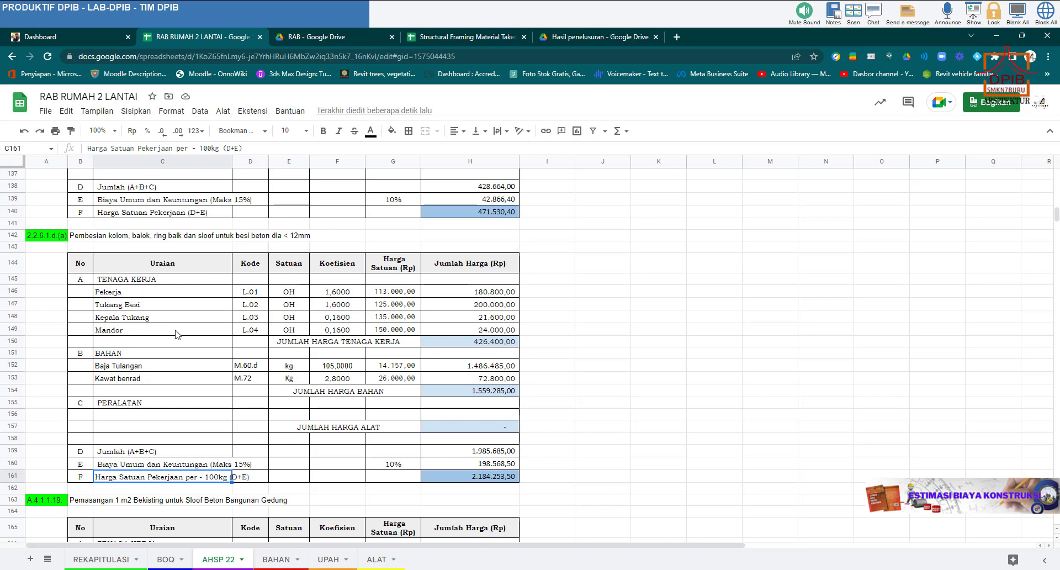
{"action": "left_click", "coordinate": [175, 249]}
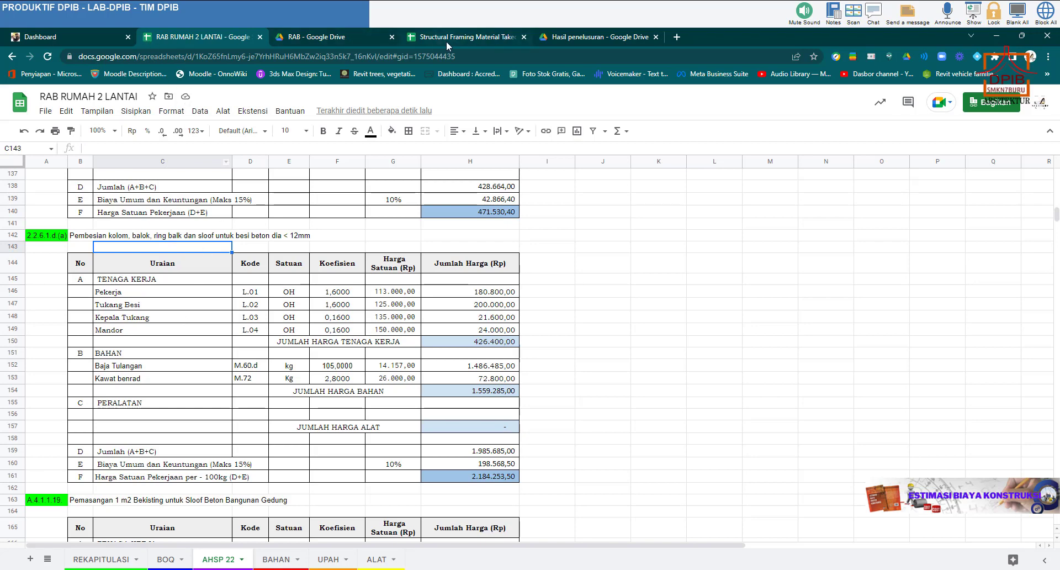
Compare the BOQ items with the AHSP 22 reinforcement and formwork analyses, and check the unit of 2.1.2.1 Pembesian Kolom Lantai 1.
{"action": "left_click", "coordinate": [310, 369]}
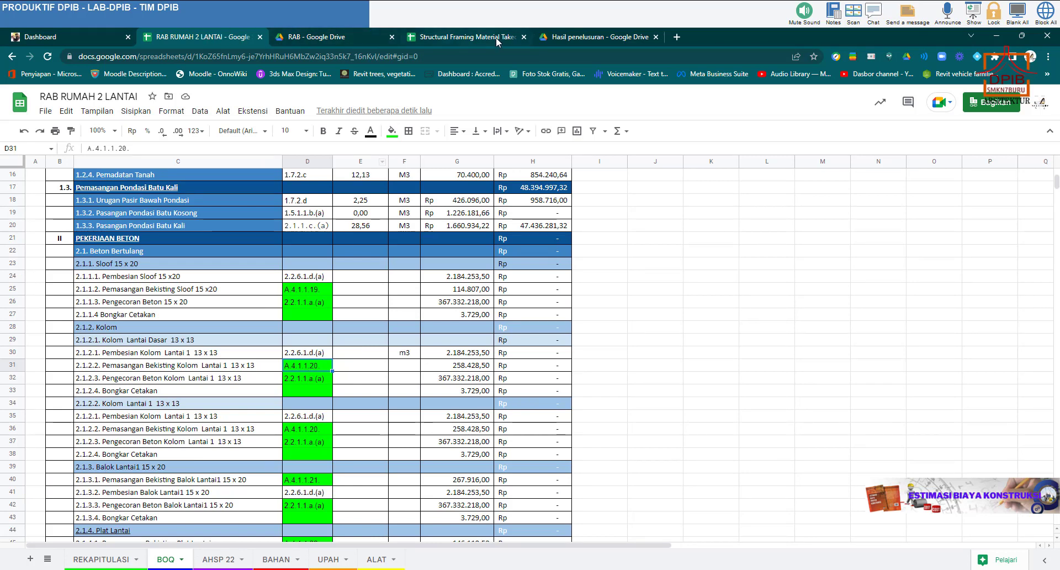
{"action": "left_click", "coordinate": [223, 559]}
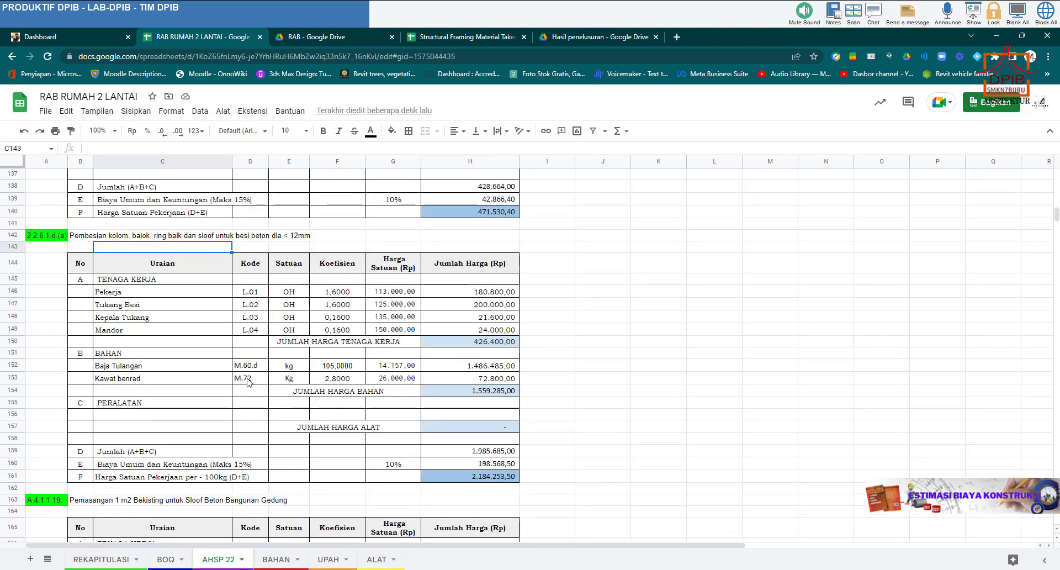
{"action": "scroll", "coordinate": [247, 381], "scroll_direction": "down", "scroll_amount": 5}
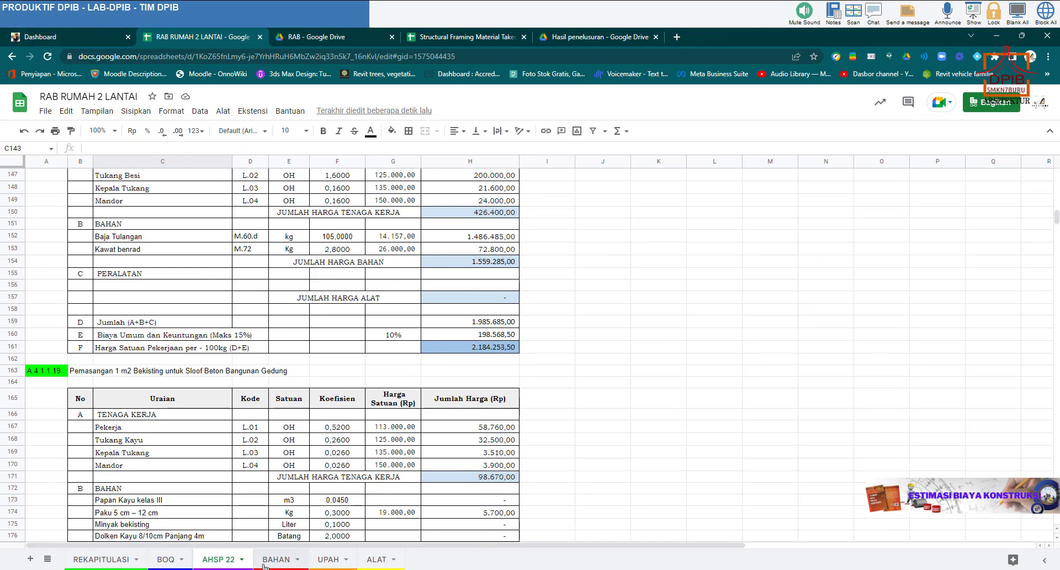
{"action": "left_click", "coordinate": [173, 559]}
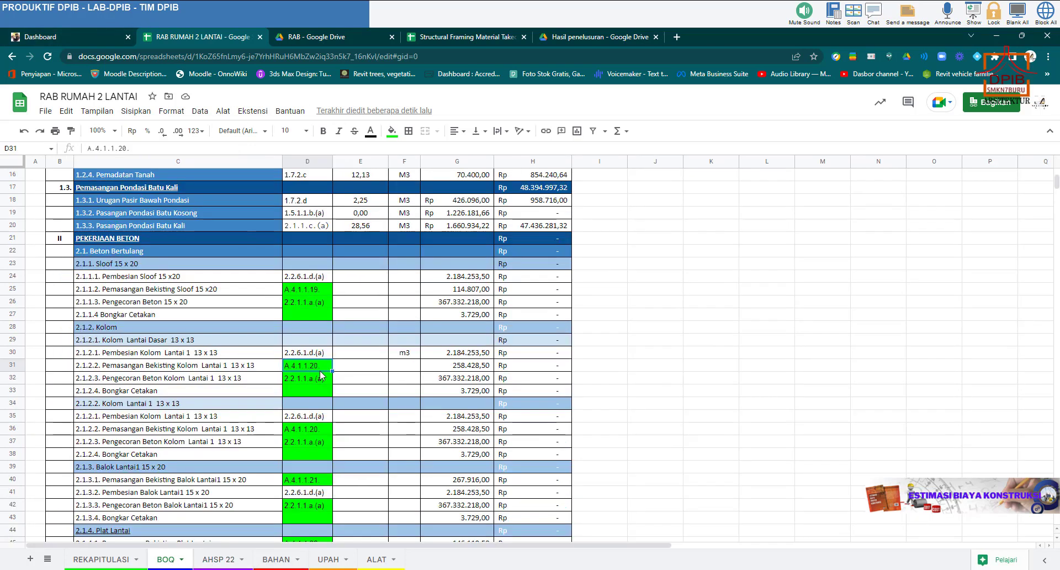
{"action": "left_click", "coordinate": [401, 354]}
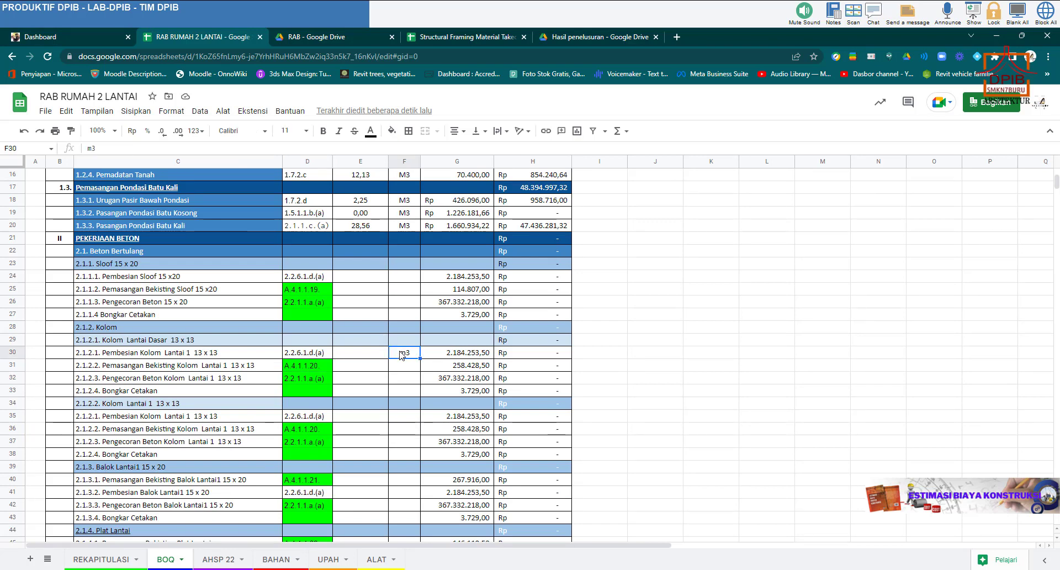
Set the units of Kolom Lantai 1 items 2.1.2.1 Pembesian to 100 kg, 2.1.2.2 Bekisting to m2 and 2.1.2.3 Pengecoran to m3.
{"action": "type", "text": "100 kg"}
{"action": "key", "text": "Return"}
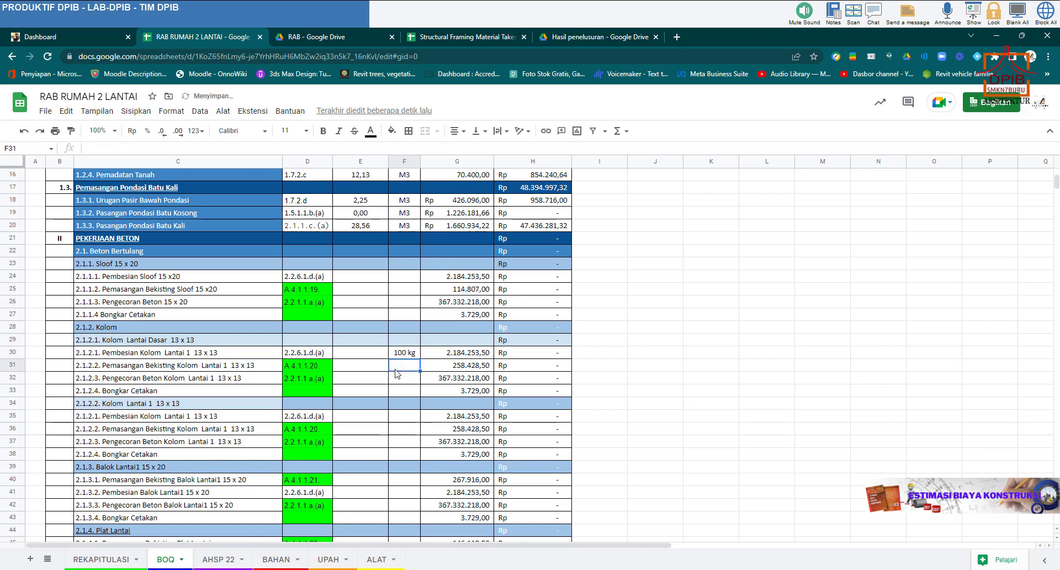
{"action": "type", "text": "m"}
{"action": "key", "text": "Return"}
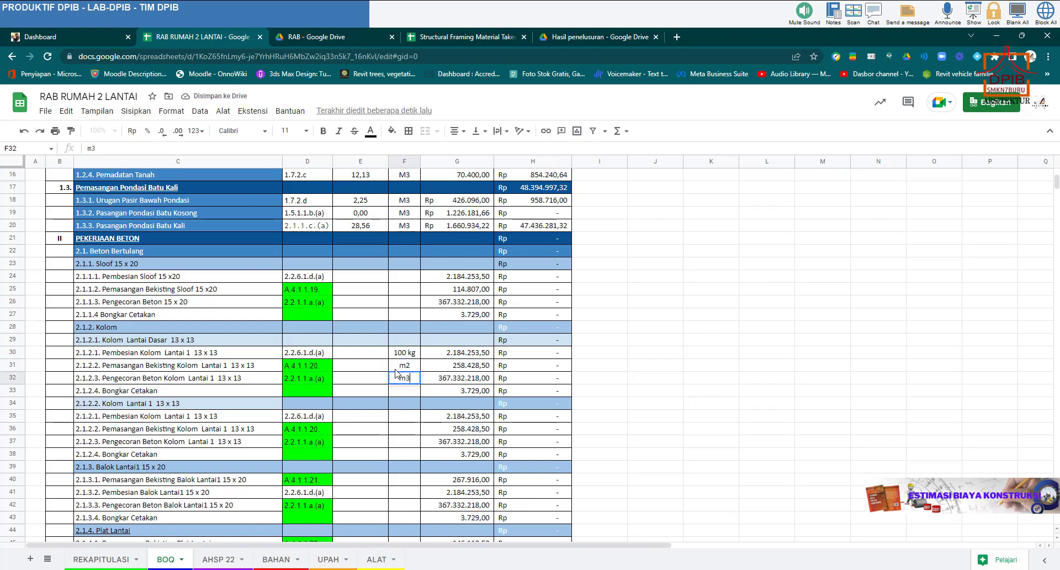
{"action": "key", "text": "Return"}
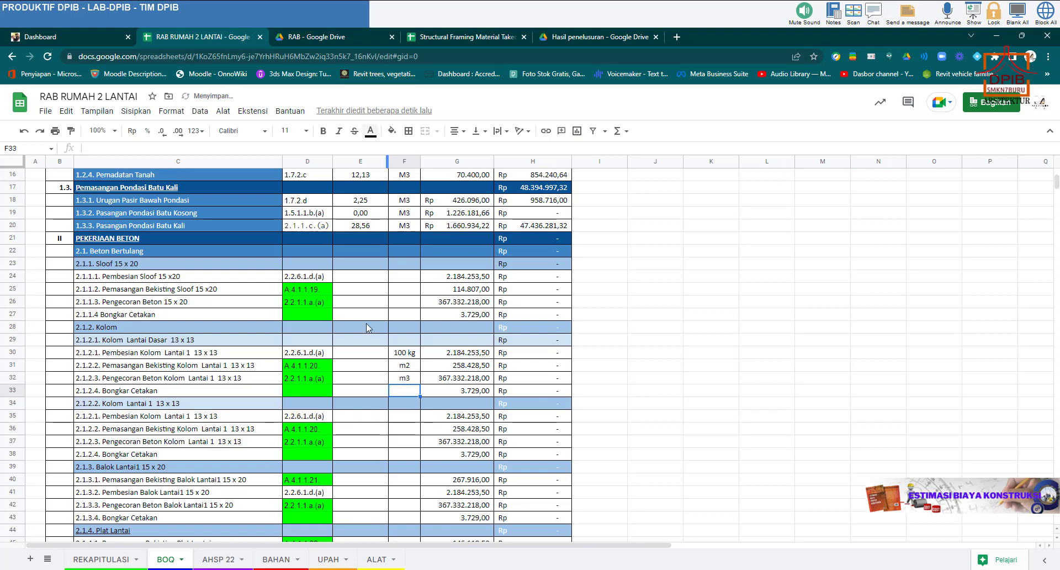
Check concrete analysis 2.2.1.1.a.(a) in the AHSP 22 sheet and enter m3 as the BOQ unit of 2.1.2.4 Bongkar Cetakan.
{"action": "left_click", "coordinate": [224, 559]}
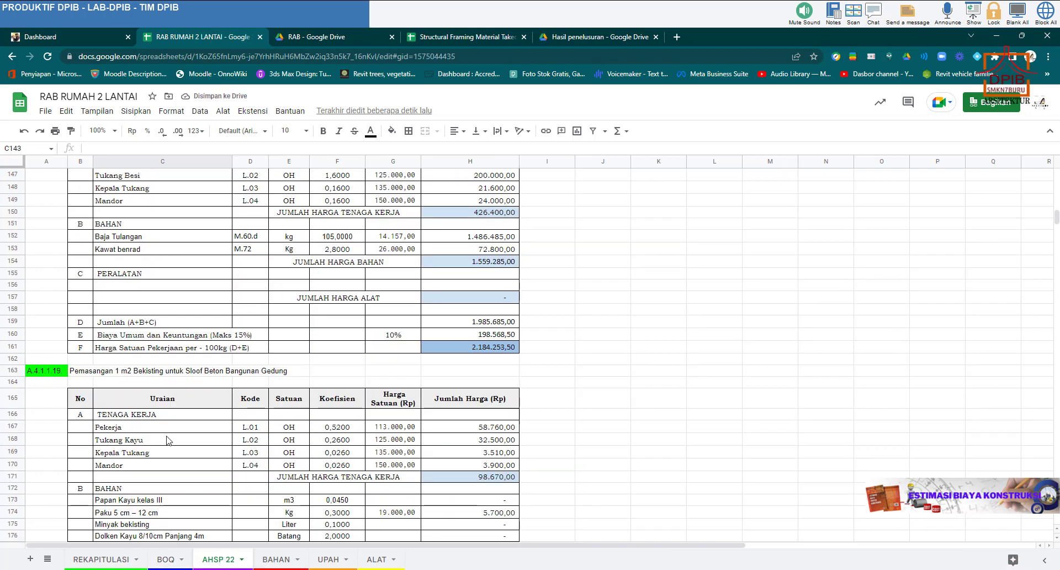
{"action": "scroll", "coordinate": [169, 440], "scroll_direction": "down", "scroll_amount": 6}
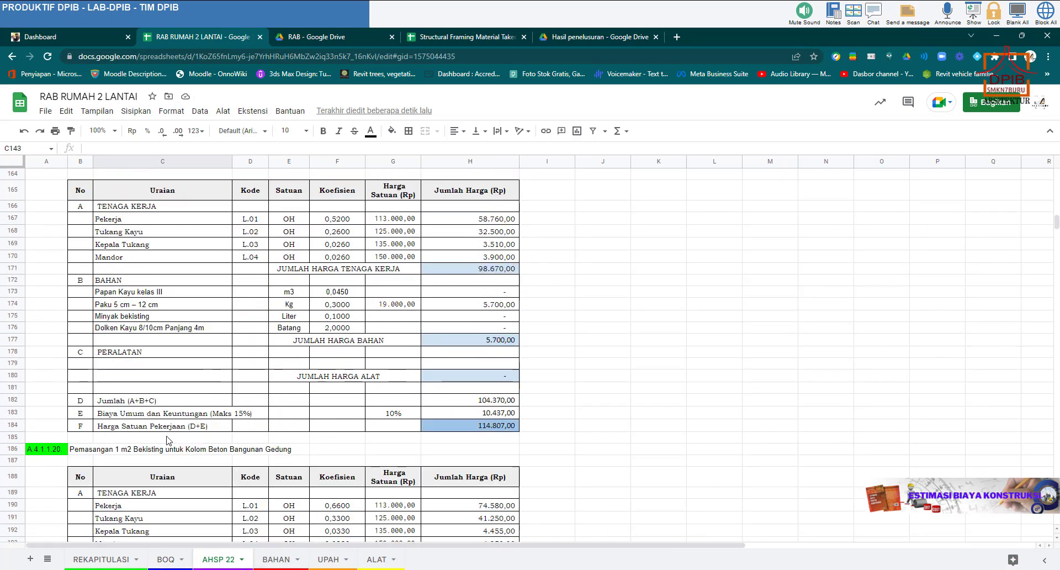
{"action": "scroll", "coordinate": [168, 440], "scroll_direction": "down", "scroll_amount": 20}
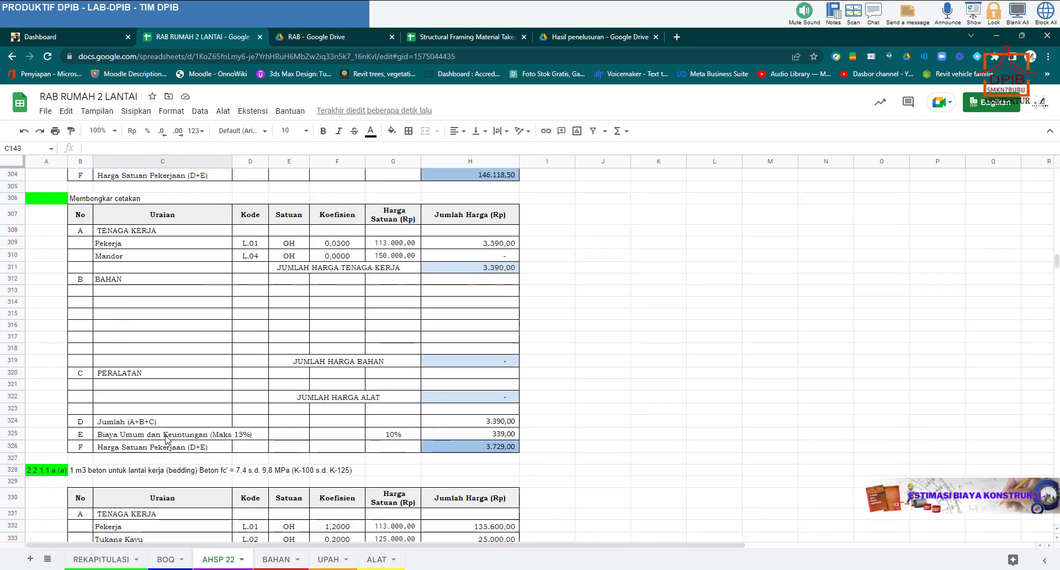
{"action": "scroll", "coordinate": [166, 440], "scroll_direction": "down", "scroll_amount": 3}
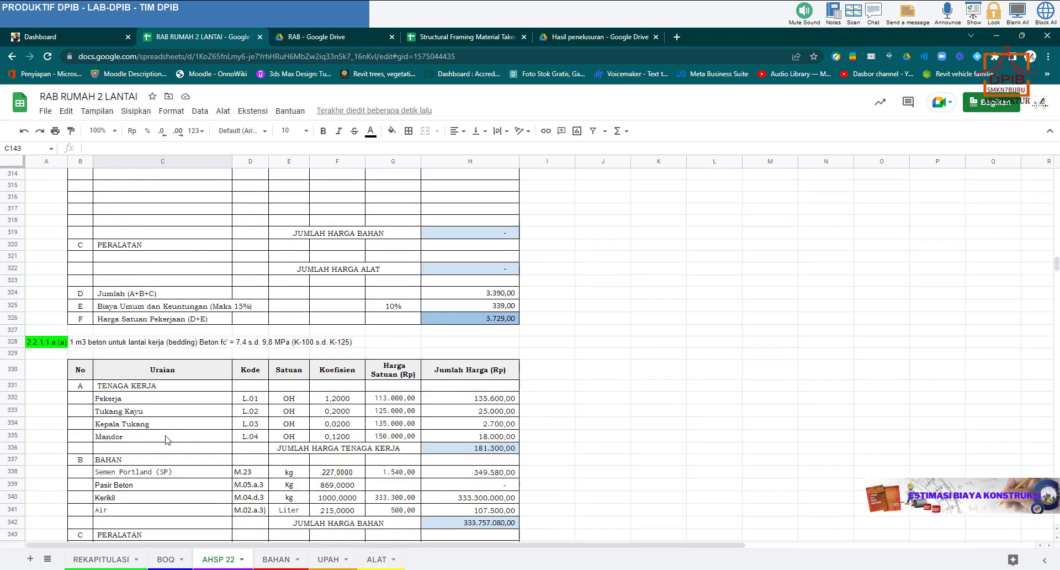
{"action": "scroll", "coordinate": [167, 440], "scroll_direction": "down", "scroll_amount": 1}
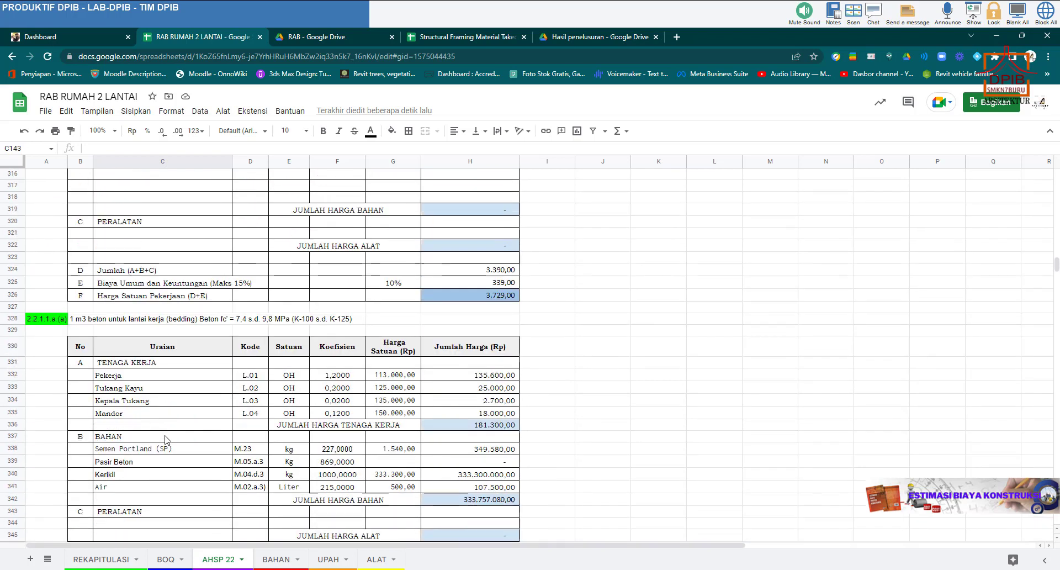
{"action": "left_click", "coordinate": [80, 319]}
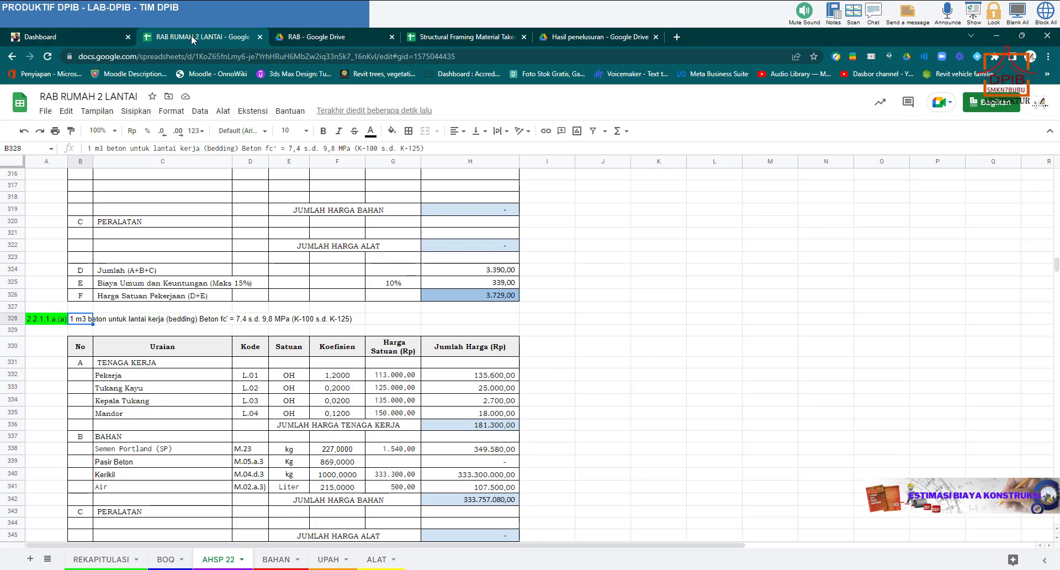
{"action": "left_click", "coordinate": [166, 558]}
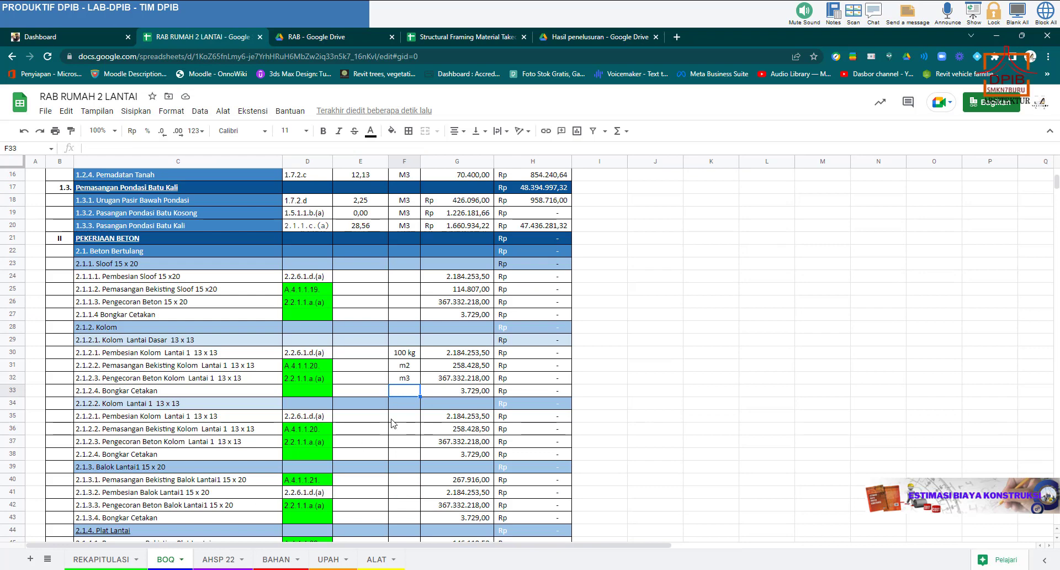
{"action": "type", "text": "m3"}
{"action": "left_click", "coordinate": [391, 441]}
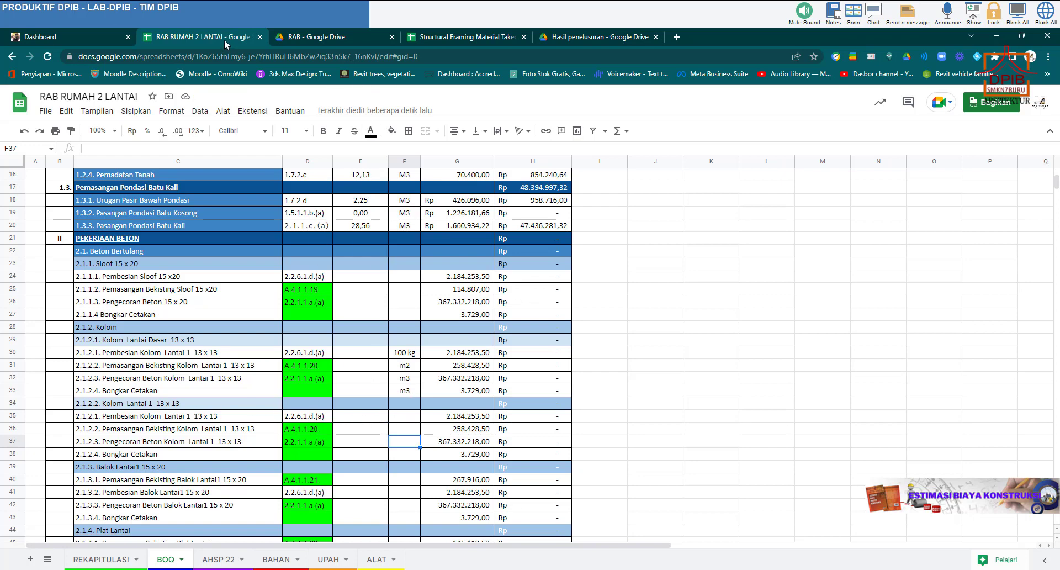
Check the Membongkar cetakan analysis in the AHSP 22 sheet and set the BOQ unit of 2.1.2.4 Bongkar Cetakan to m2.
{"action": "left_click", "coordinate": [207, 560]}
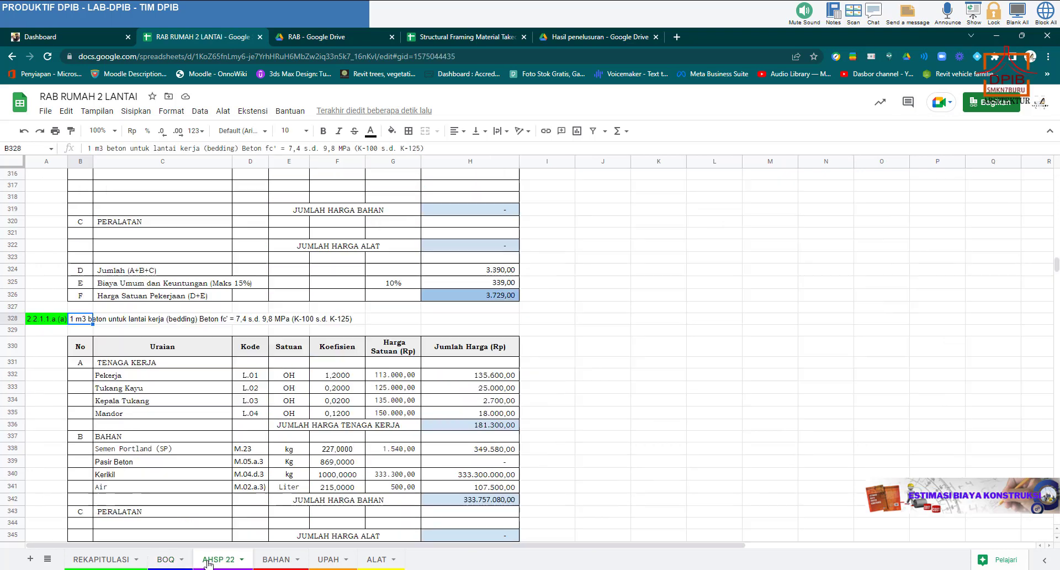
{"action": "scroll", "coordinate": [161, 446], "scroll_direction": "up", "scroll_amount": 3}
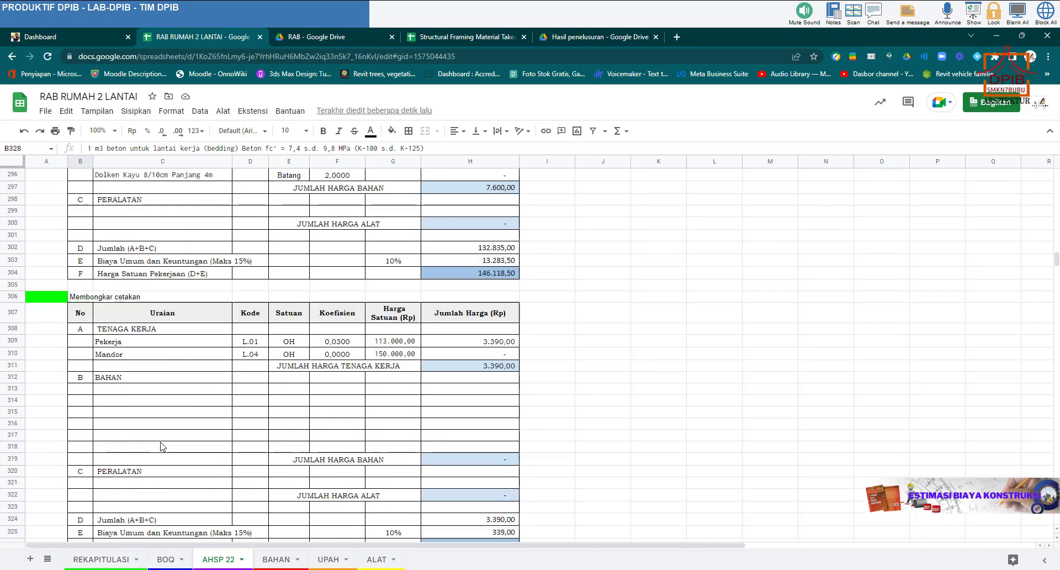
{"action": "scroll", "coordinate": [160, 444], "scroll_direction": "down", "scroll_amount": 1}
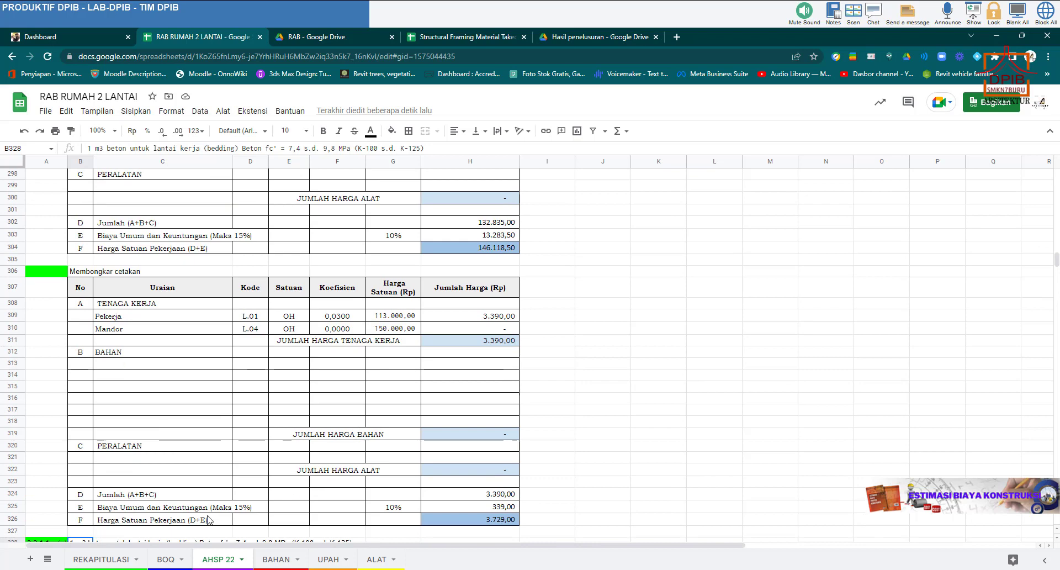
{"action": "scroll", "coordinate": [209, 518], "scroll_direction": "down", "scroll_amount": 1}
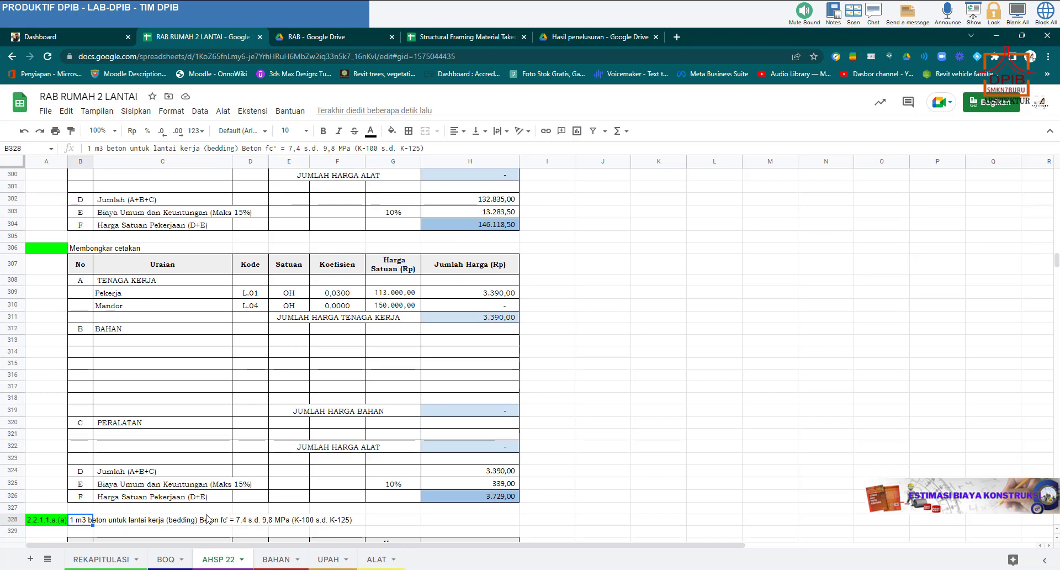
{"action": "left_click", "coordinate": [141, 251]}
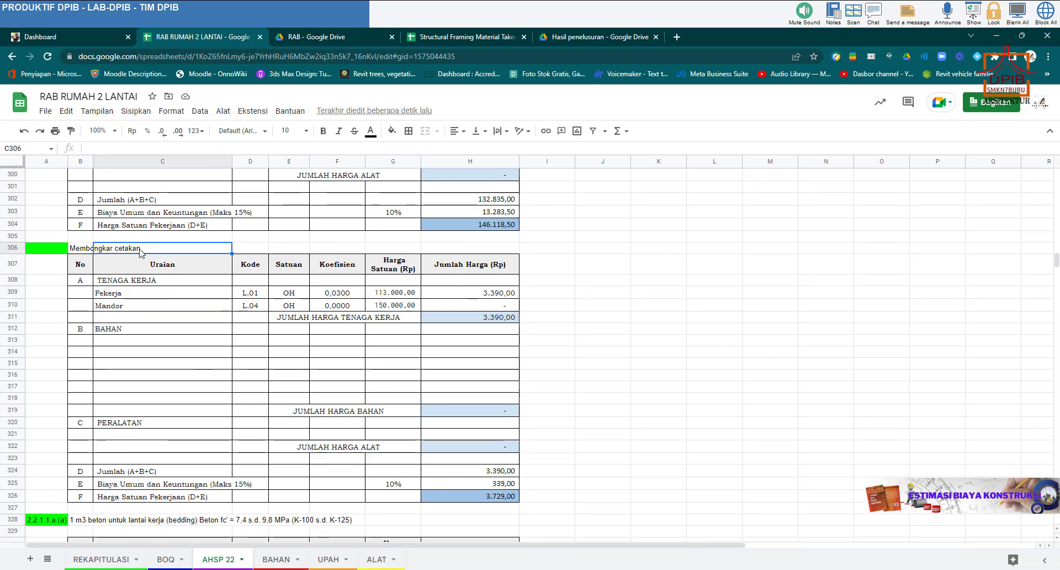
{"action": "left_click", "coordinate": [88, 251]}
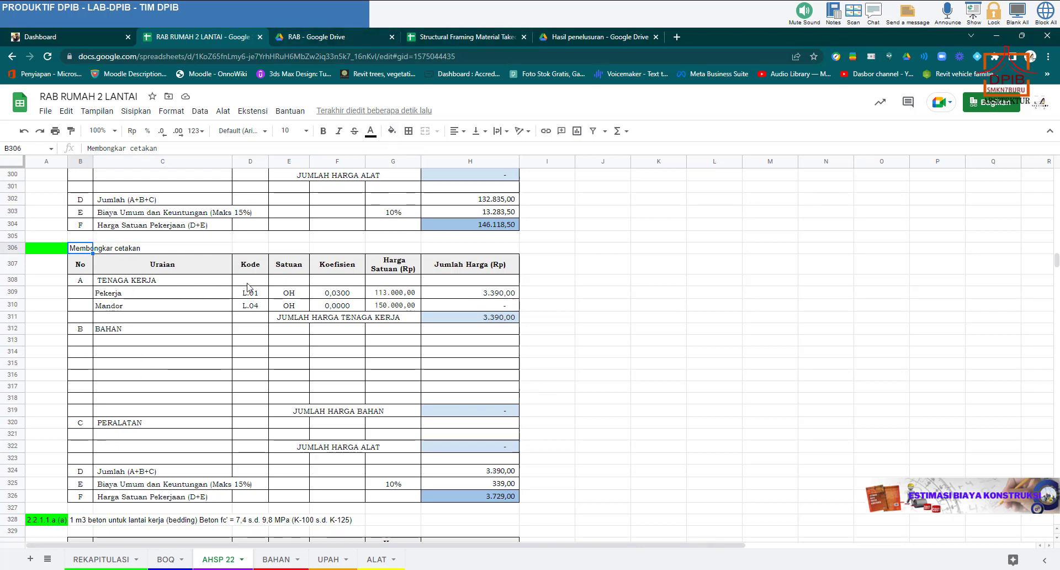
{"action": "left_click", "coordinate": [166, 559]}
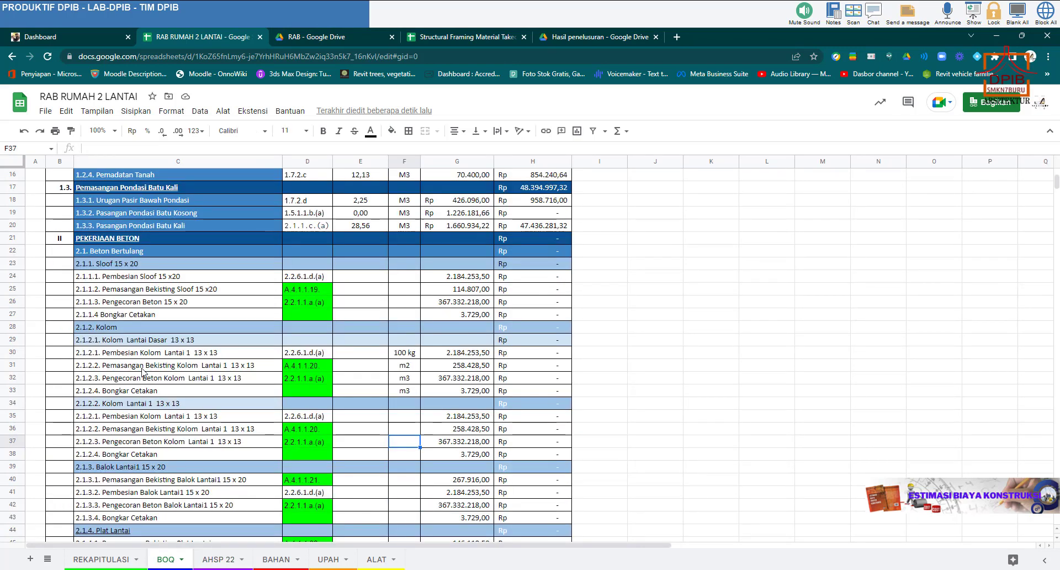
{"action": "left_click", "coordinate": [402, 367]}
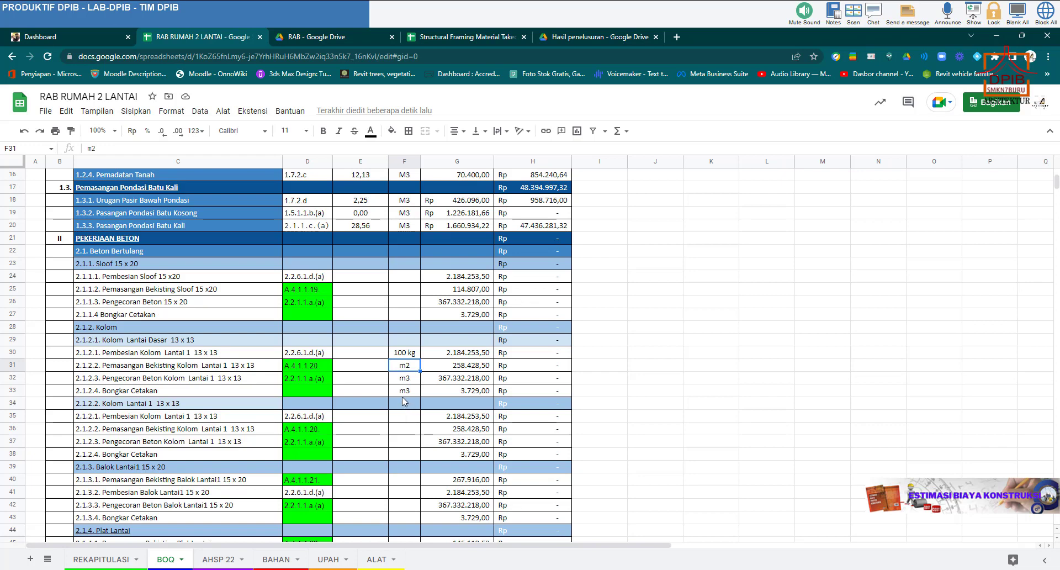
{"action": "left_click", "coordinate": [410, 390]}
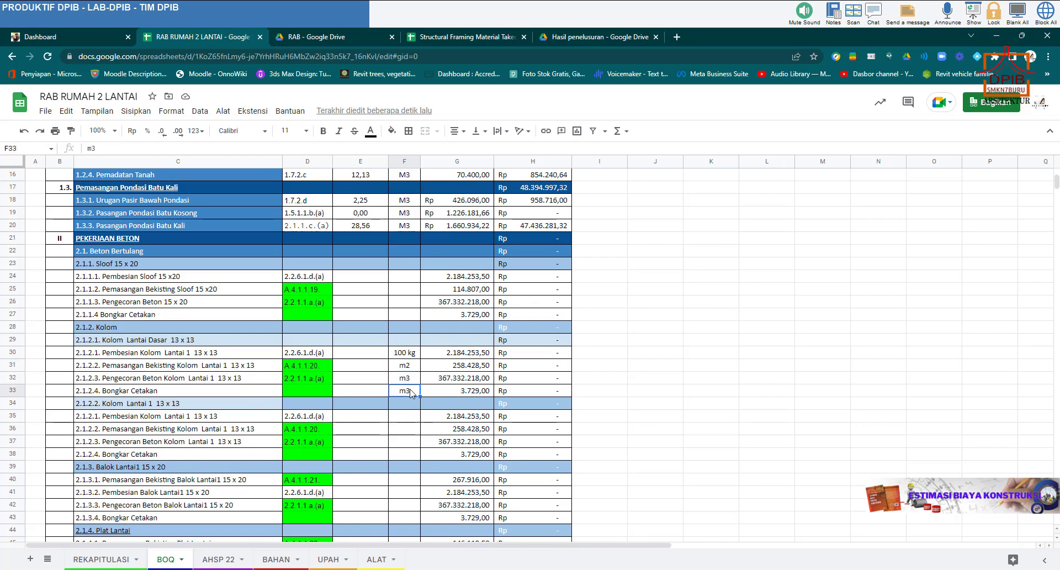
{"action": "type", "text": "m2"}
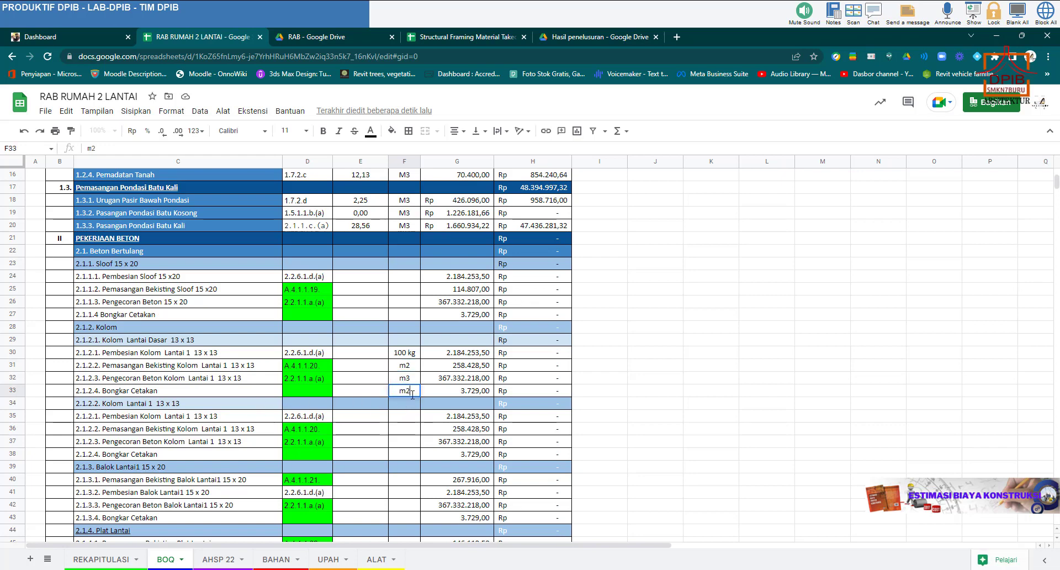
{"action": "left_click", "coordinate": [403, 434]}
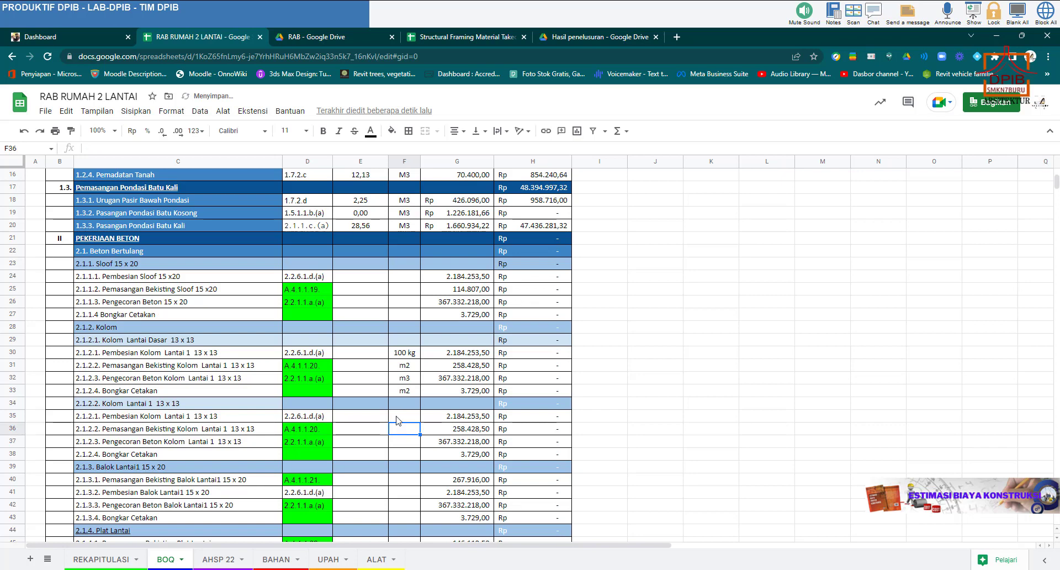
Look up the Sloof volume total in Structural Framing Material Takeoff3 and enter 2,17 as the BOQ volume of 2.1.2.1 Pembesian Kolom Lantai 1.
{"action": "left_click", "coordinate": [370, 355]}
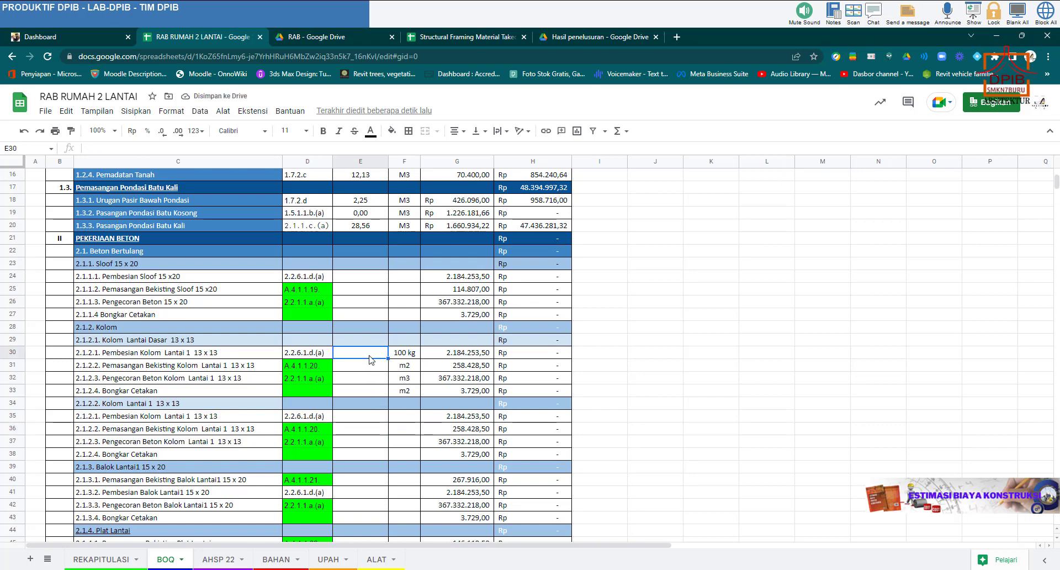
{"action": "left_click", "coordinate": [489, 39]}
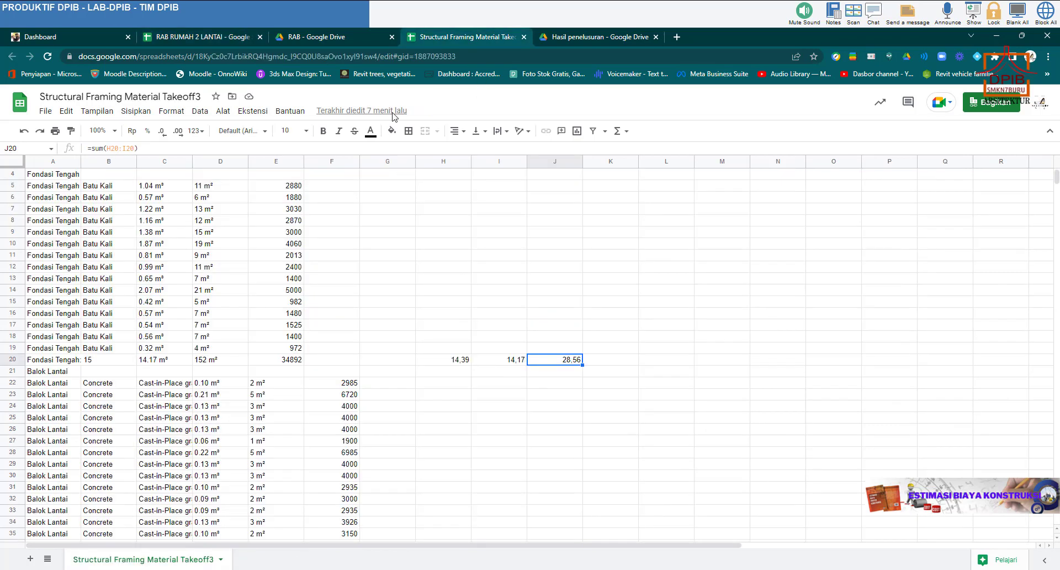
{"action": "scroll", "coordinate": [232, 300], "scroll_direction": "down", "scroll_amount": 8}
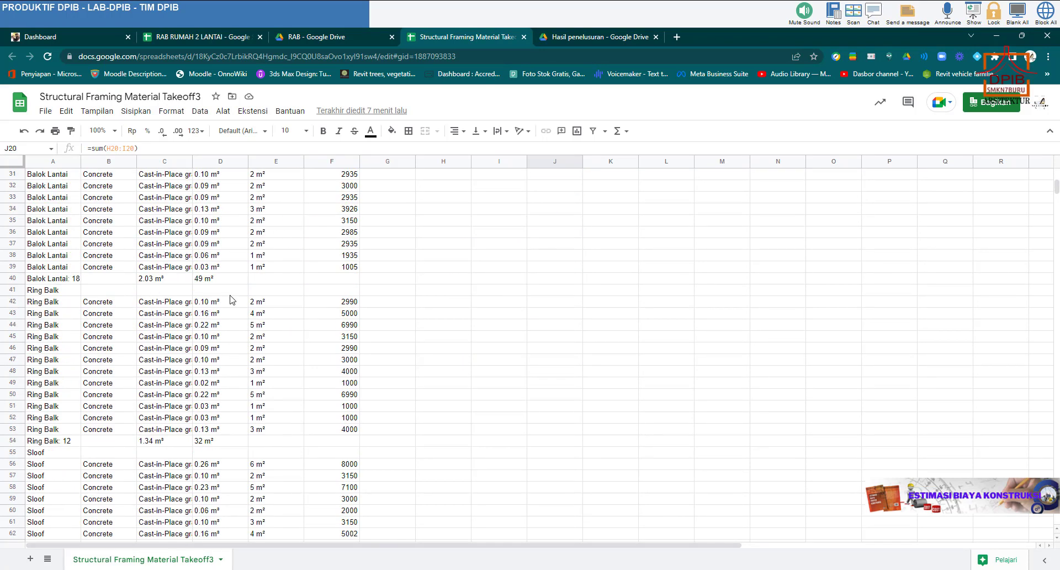
{"action": "scroll", "coordinate": [232, 300], "scroll_direction": "down", "scroll_amount": 3}
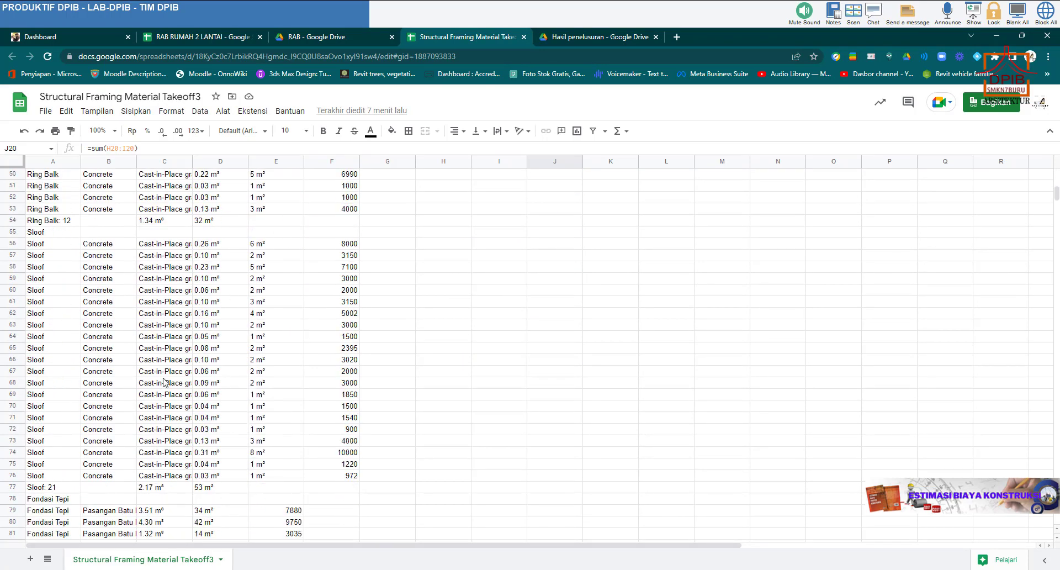
{"action": "scroll", "coordinate": [80, 490], "scroll_direction": "down", "scroll_amount": 1}
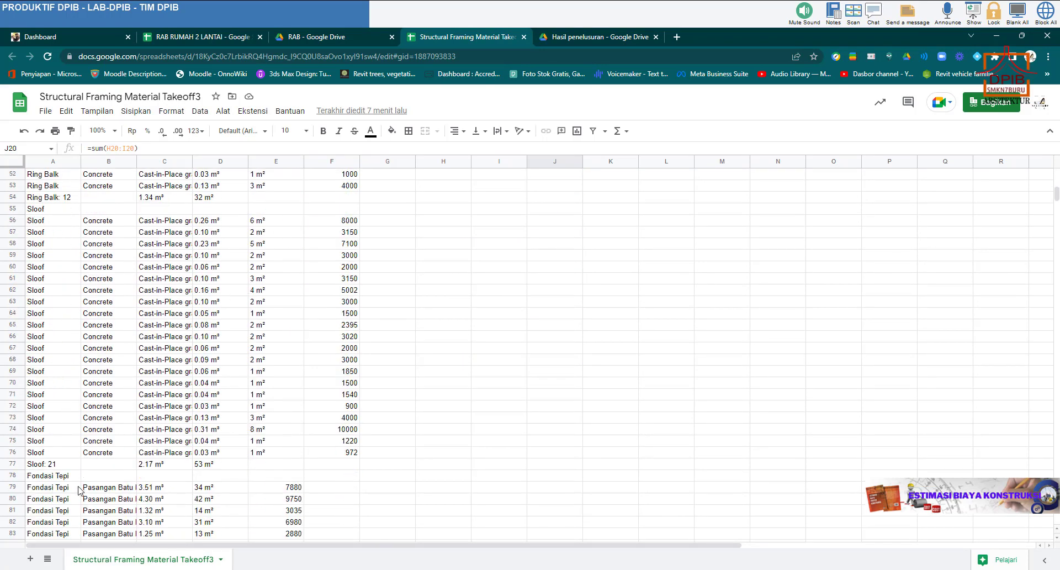
{"action": "left_click", "coordinate": [154, 466]}
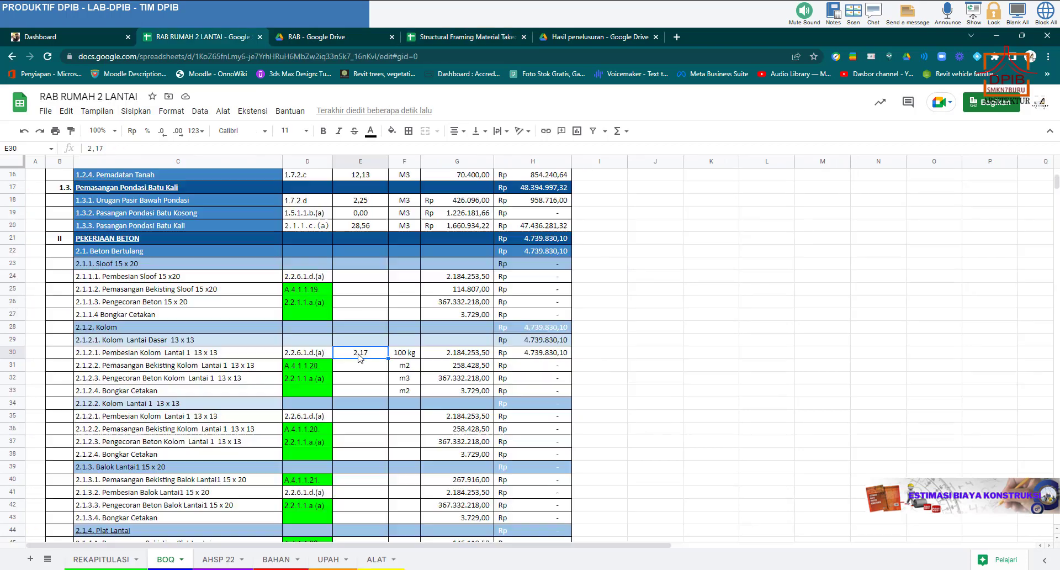
Clear the volume of 2.1.2.1 Pembesian Kolom Lantai 1 and enter 2,17 as the volume of 2.1.1.1 Pembesian Sloof 15x20.
{"action": "key", "text": "Delete"}
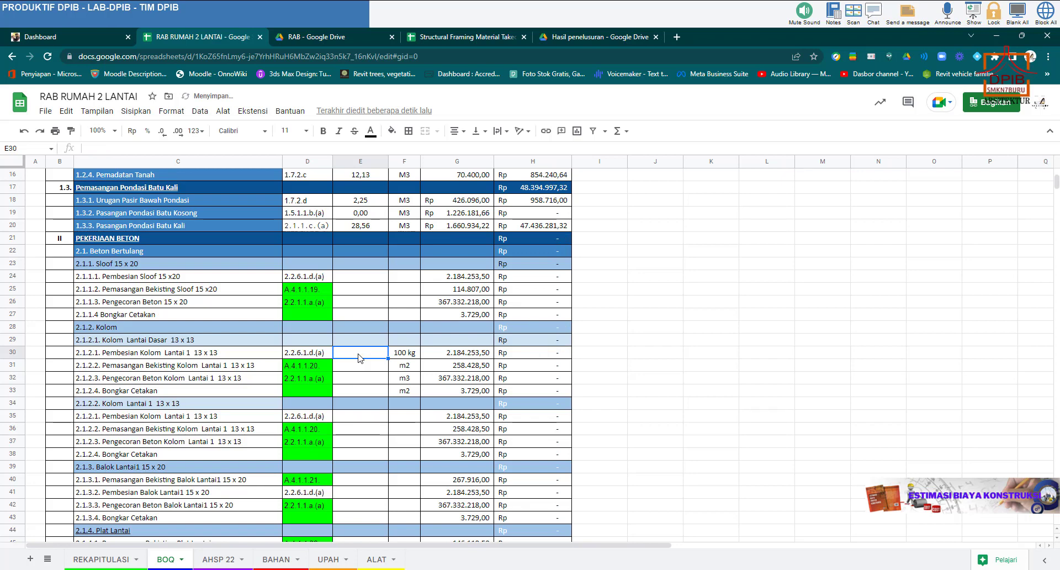
{"action": "left_click", "coordinate": [350, 283]}
{"action": "type", "text": "2,17"}
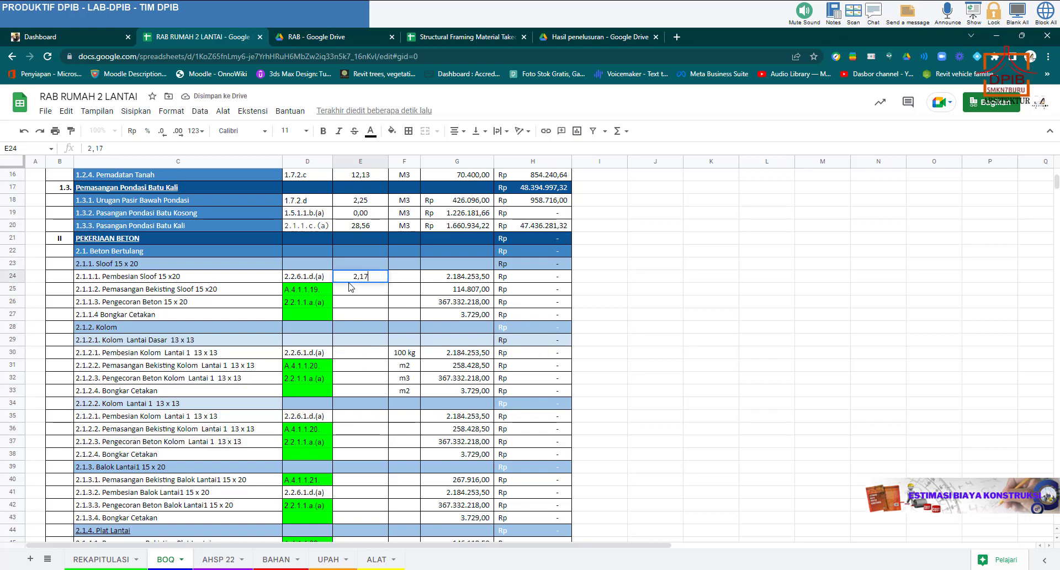
{"action": "key", "text": "Return"}
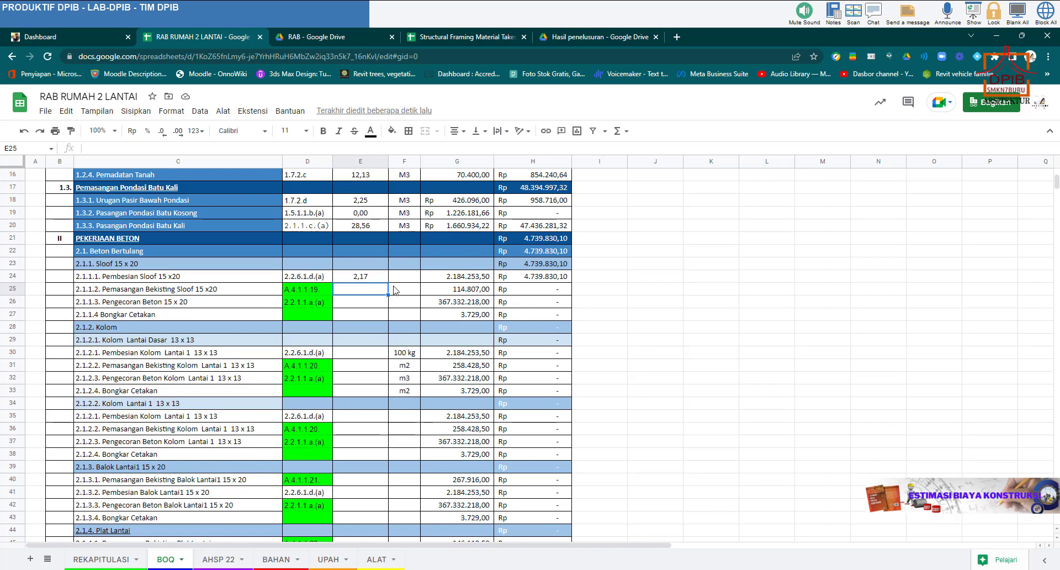
Examine the volume, area and length entries of the Balok Lantai, Ring Balk and Sloof groups in Structural Framing Material Takeoff3.
{"action": "left_click", "coordinate": [445, 42]}
{"action": "scroll", "coordinate": [223, 459], "scroll_direction": "down", "scroll_amount": 4}
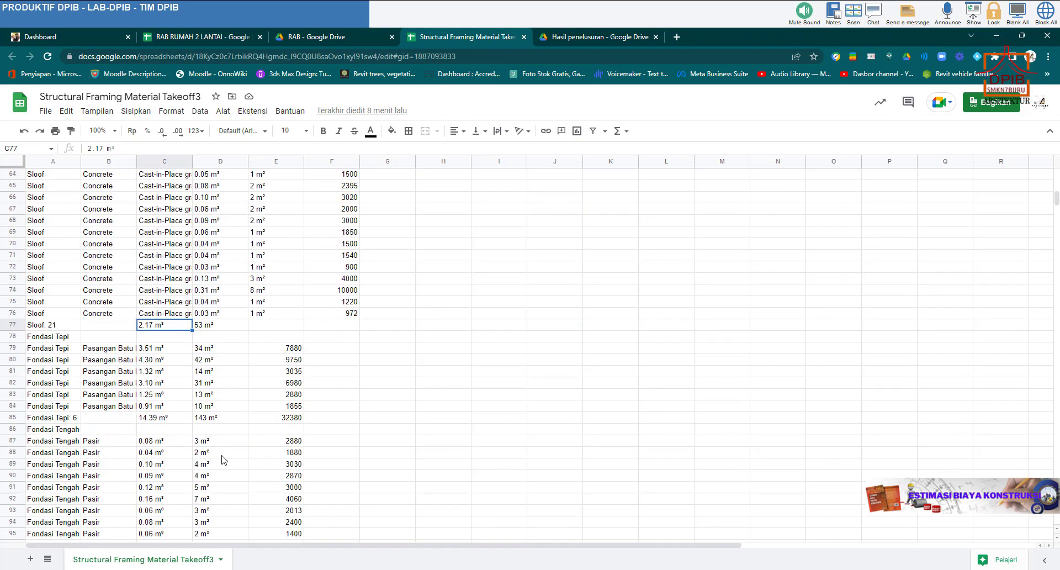
{"action": "scroll", "coordinate": [224, 459], "scroll_direction": "up", "scroll_amount": 12}
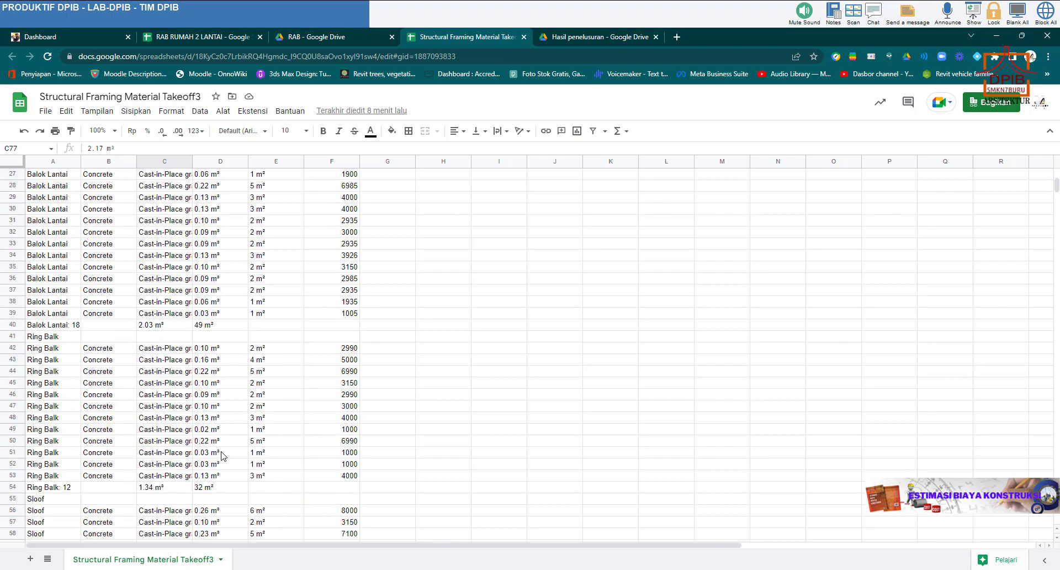
{"action": "scroll", "coordinate": [224, 454], "scroll_direction": "up", "scroll_amount": 9}
{"action": "scroll", "coordinate": [293, 409], "scroll_direction": "down", "scroll_amount": 17}
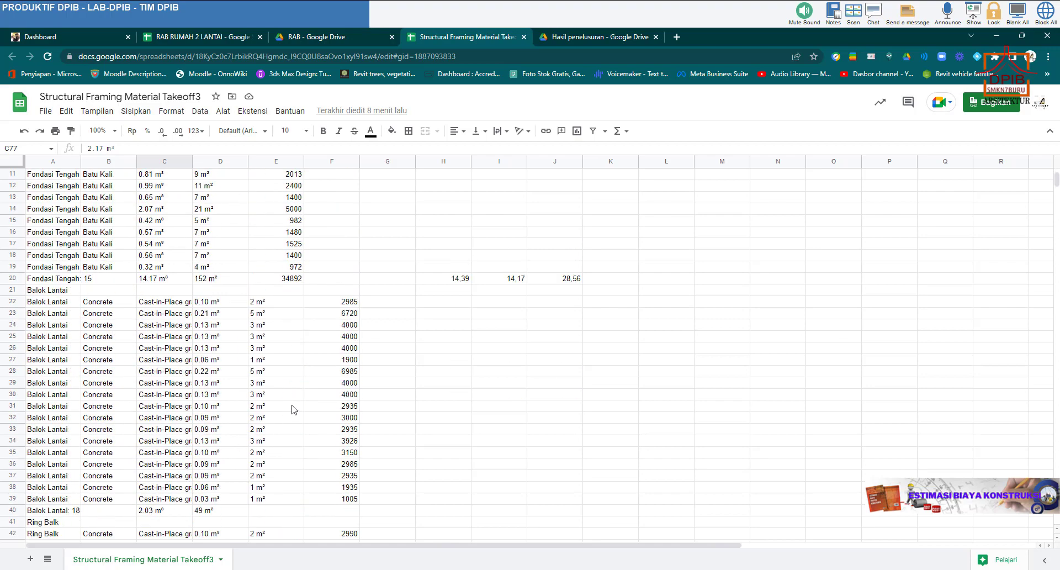
{"action": "scroll", "coordinate": [294, 409], "scroll_direction": "down", "scroll_amount": 2}
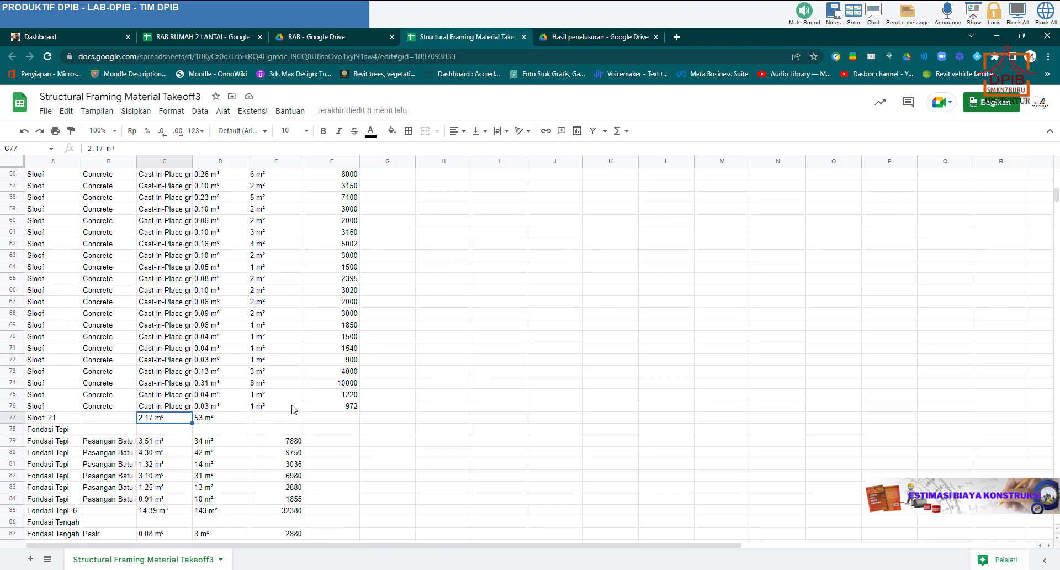
{"action": "scroll", "coordinate": [292, 409], "scroll_direction": "up", "scroll_amount": 18}
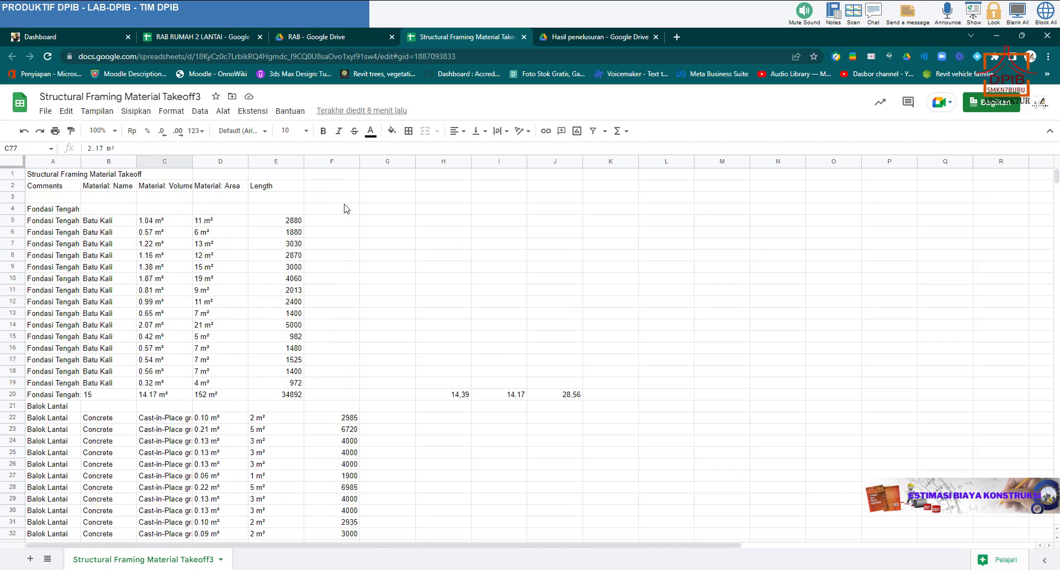
{"action": "left_click", "coordinate": [345, 188]}
{"action": "scroll", "coordinate": [349, 326], "scroll_direction": "down", "scroll_amount": 3}
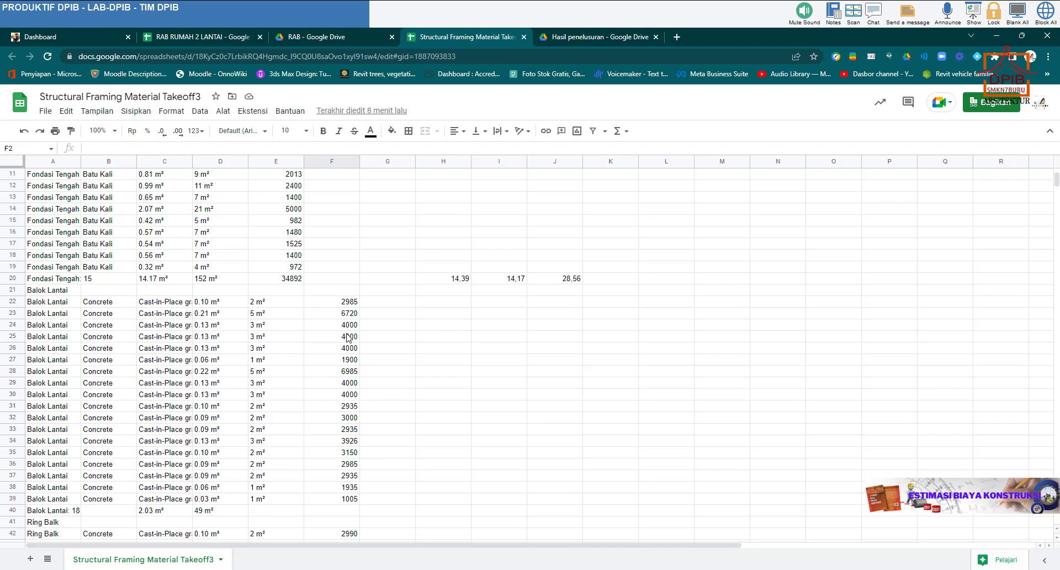
{"action": "scroll", "coordinate": [348, 337], "scroll_direction": "down", "scroll_amount": 7}
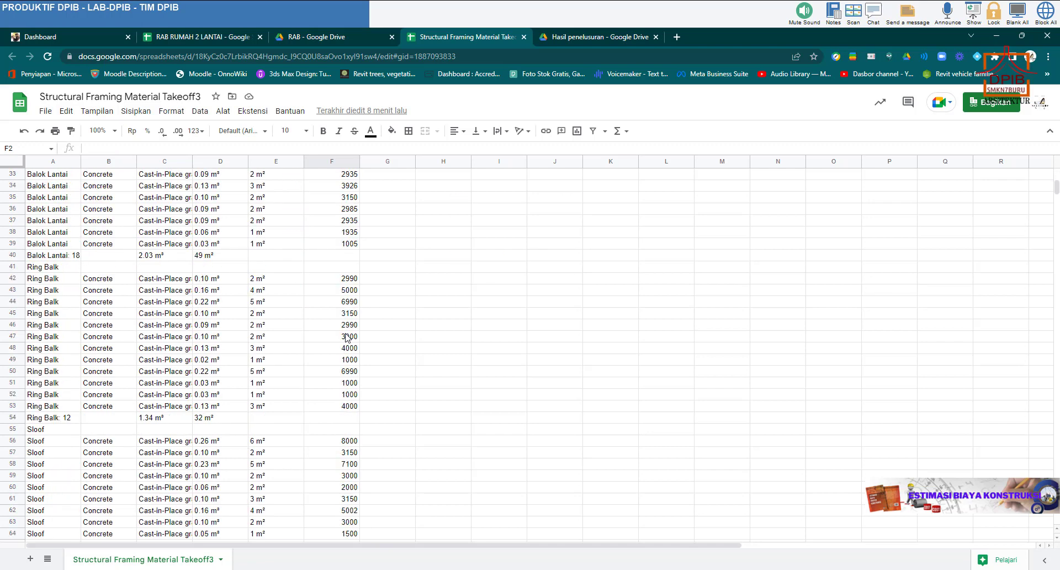
{"action": "scroll", "coordinate": [347, 338], "scroll_direction": "down", "scroll_amount": 7}
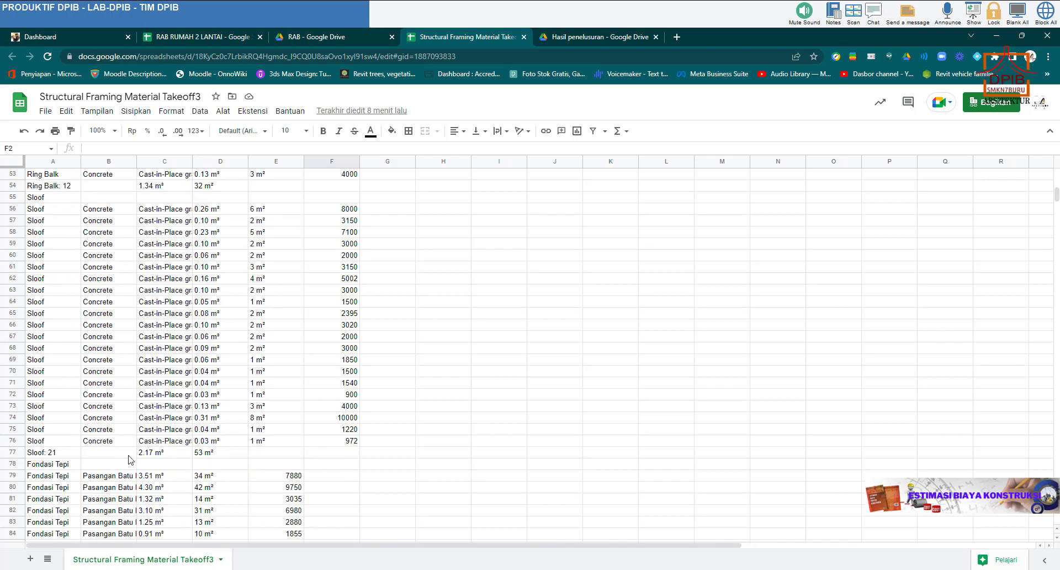
Total the lengths in cell F77 on the Sloof total row with the suggested formula =SUM(F2:F76).
{"action": "left_click", "coordinate": [345, 454]}
{"action": "type", "text": "=sum("}
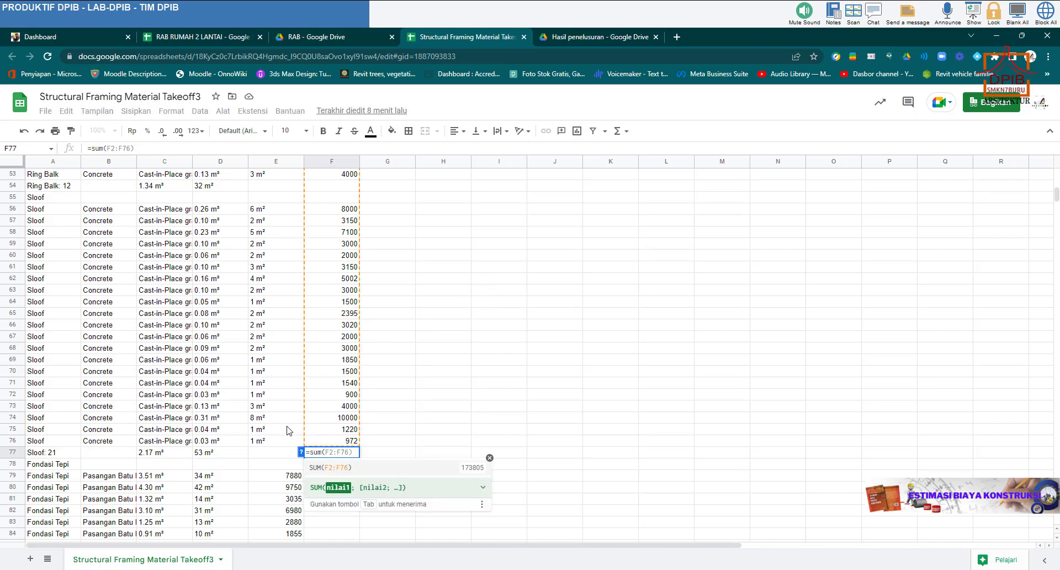
{"action": "key", "text": "Tab"}
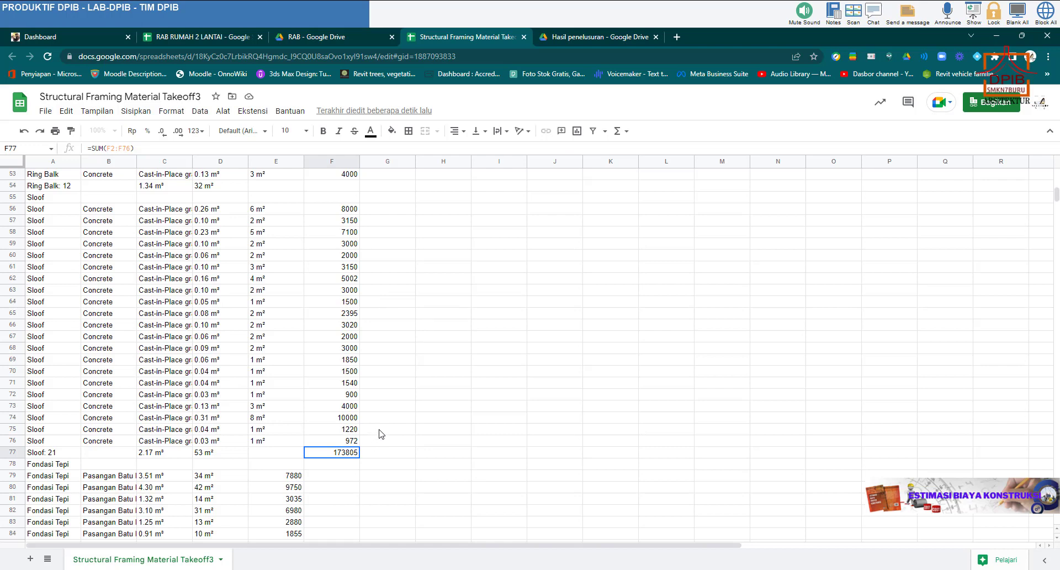
Calculate the sloof formwork area in cell G77 with the formula =F77*0,2*2, checking the BOQ item before entering it.
{"action": "left_click", "coordinate": [384, 457]}
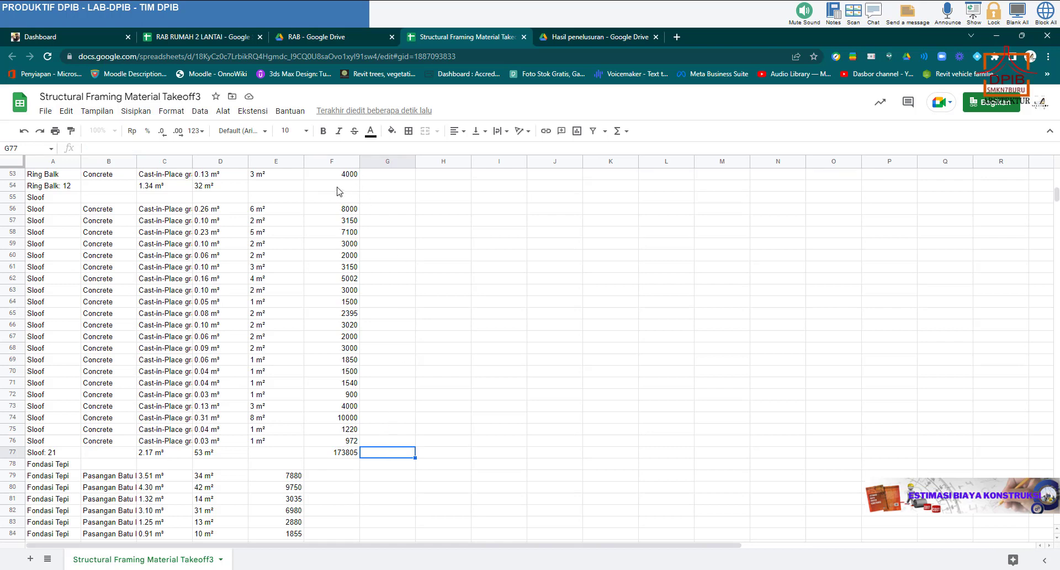
{"action": "left_click", "coordinate": [220, 37]}
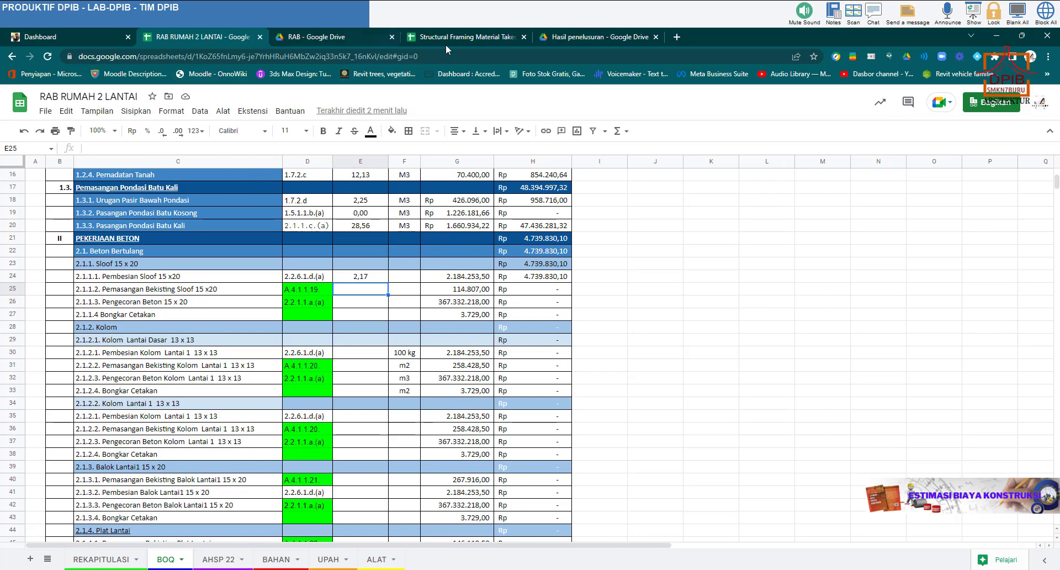
{"action": "left_click", "coordinate": [469, 37]}
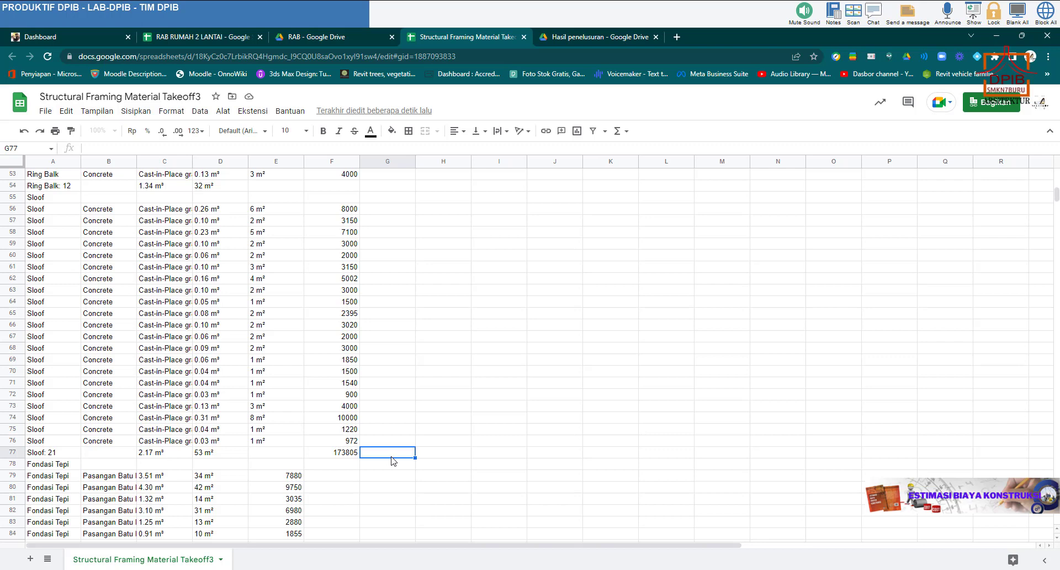
{"action": "left_click", "coordinate": [345, 456]}
{"action": "left_click", "coordinate": [383, 453]}
{"action": "type", "text": "="}
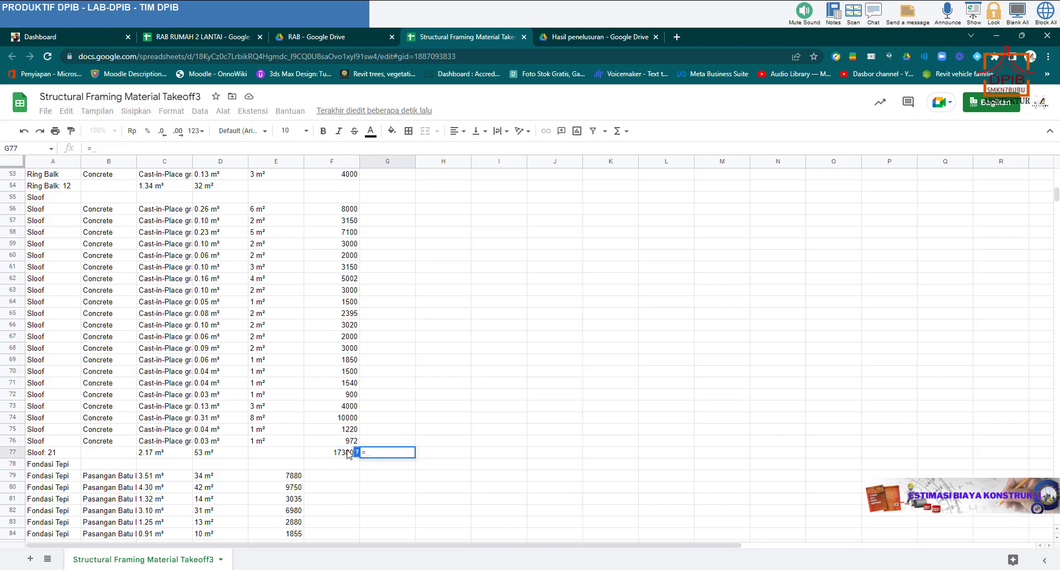
{"action": "left_click", "coordinate": [345, 454]}
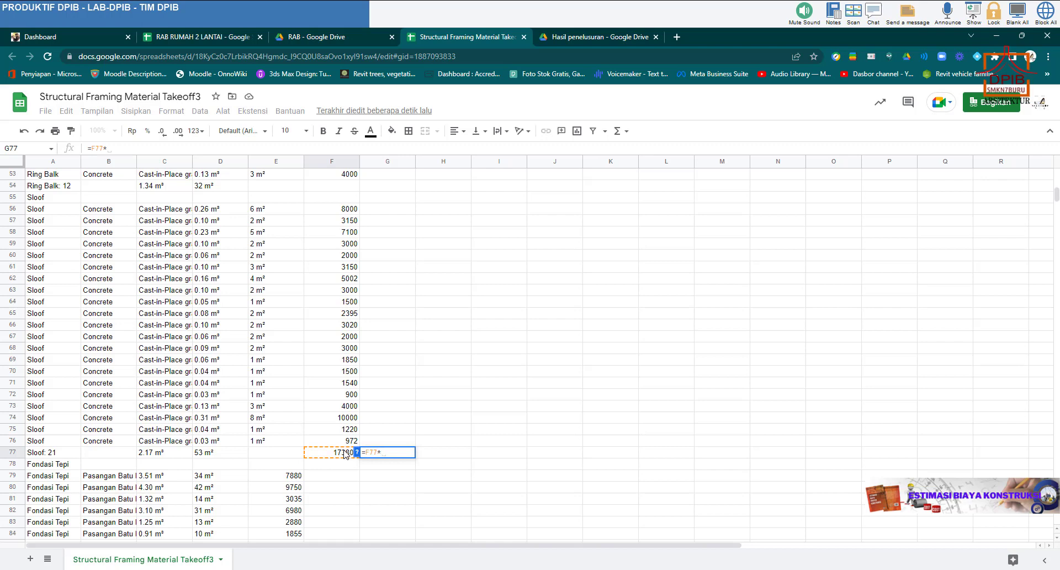
{"action": "type", "text": "0,2"}
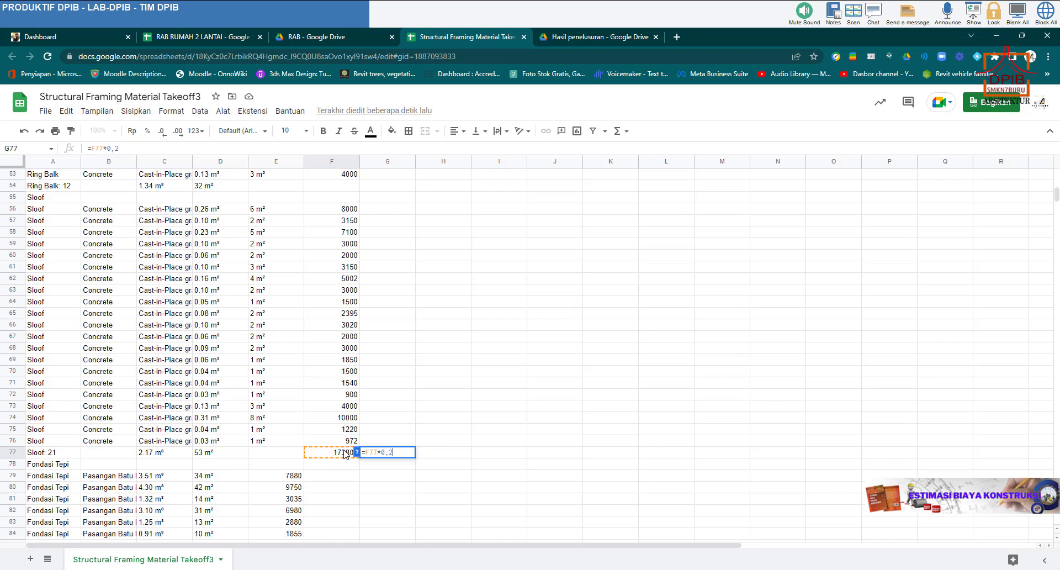
{"action": "type", "text": "*"}
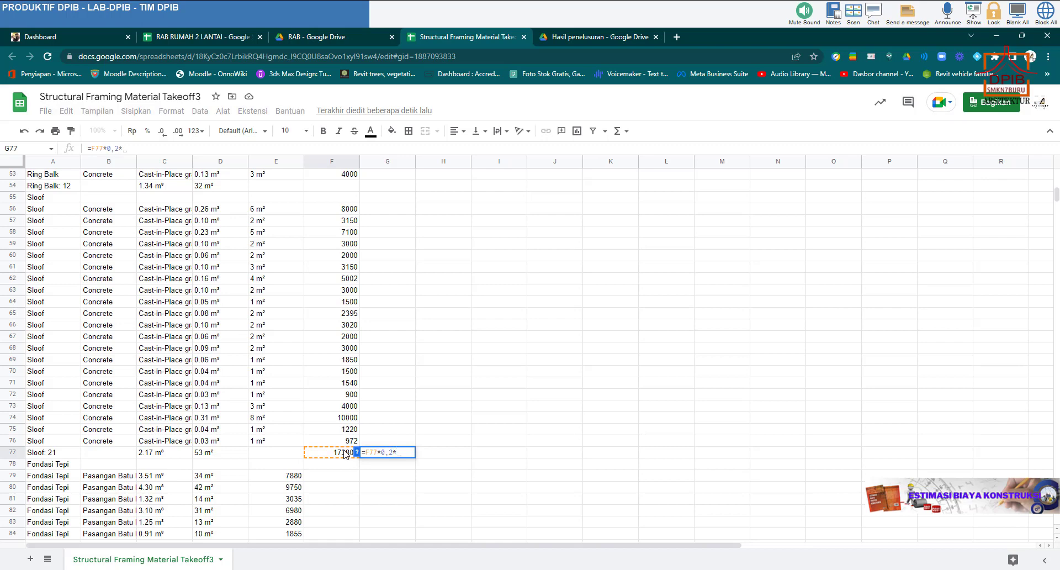
{"action": "type", "text": "2"}
{"action": "key", "text": "Return"}
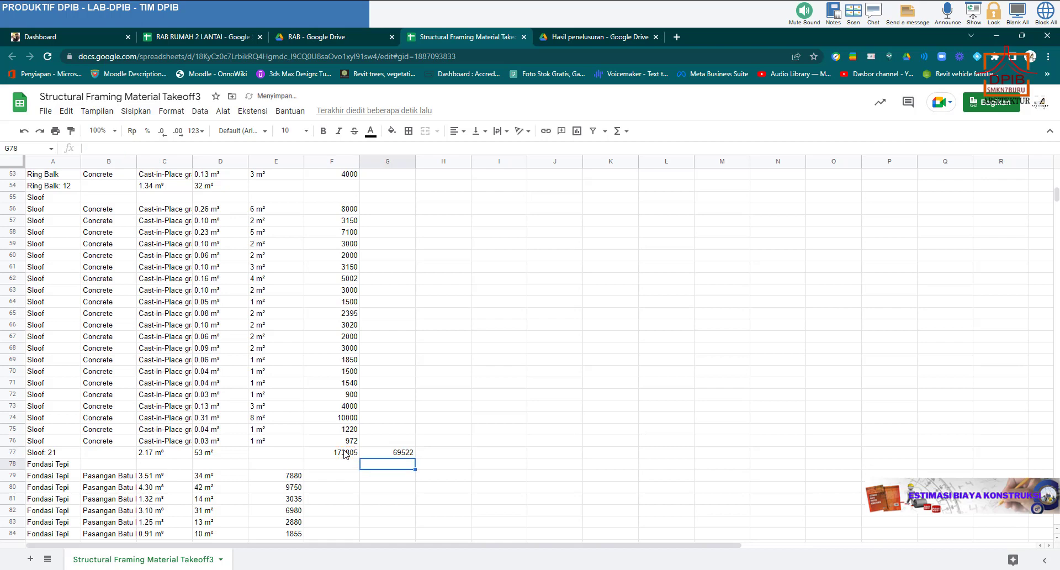
{"action": "left_click", "coordinate": [401, 453]}
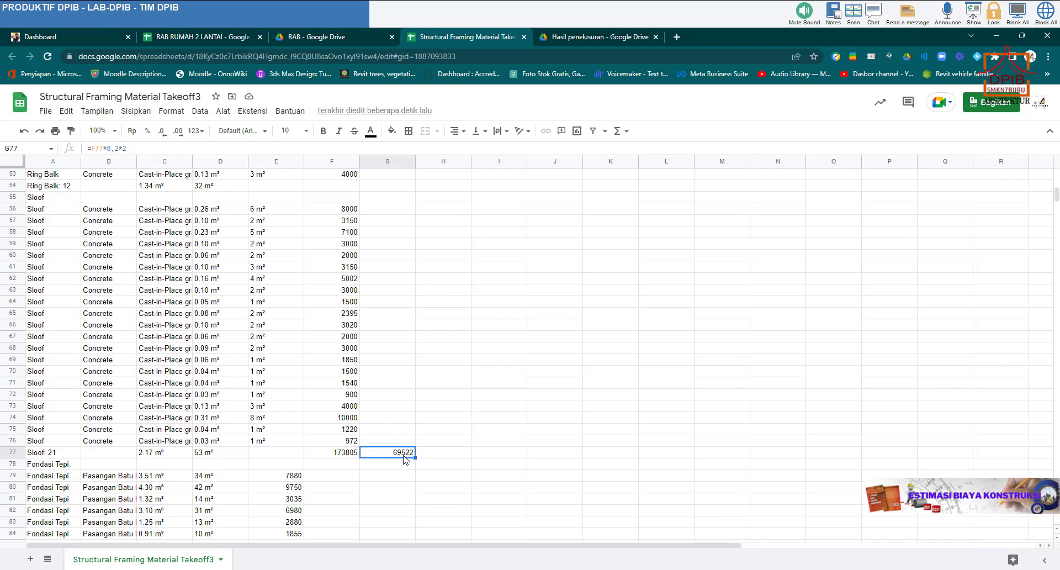
Enter 69,5 as the BOQ volume of 2.1.1.2 Pemasangan Bekisting Sloof 15x20, checking it against cell G77 of the takeoff.
{"action": "left_click", "coordinate": [186, 40]}
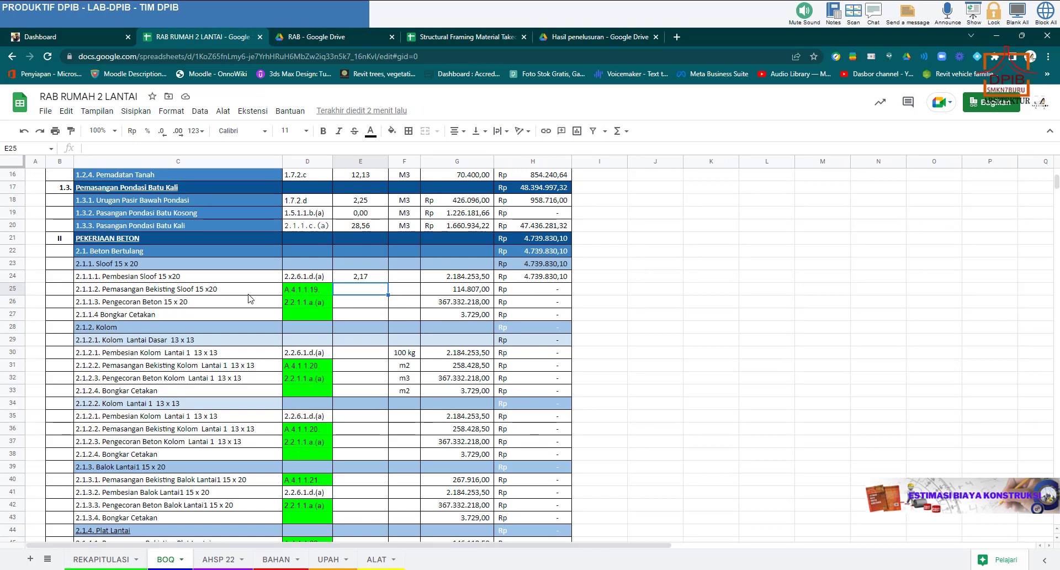
{"action": "left_click", "coordinate": [484, 40]}
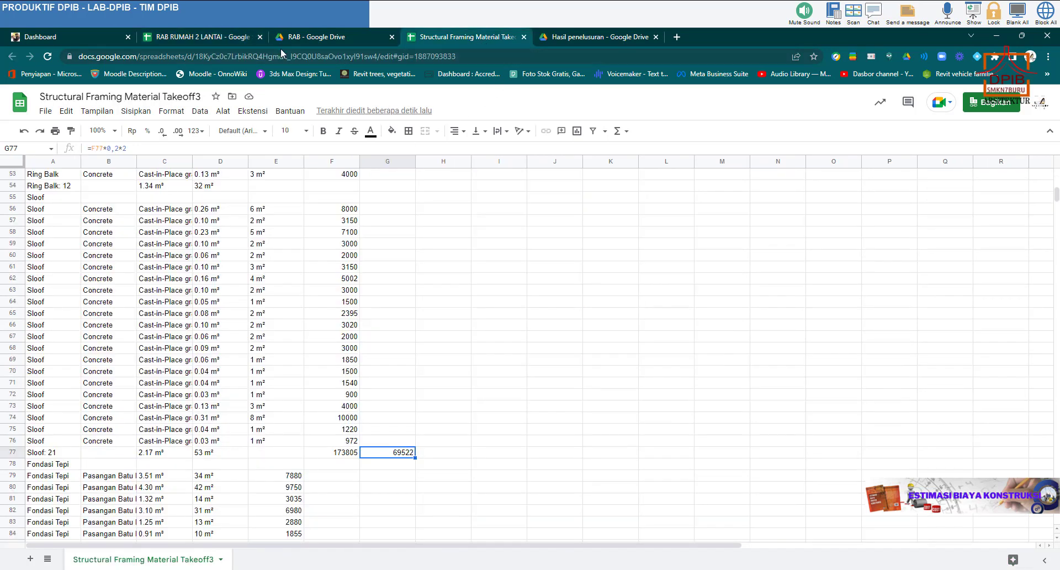
{"action": "left_click", "coordinate": [210, 38]}
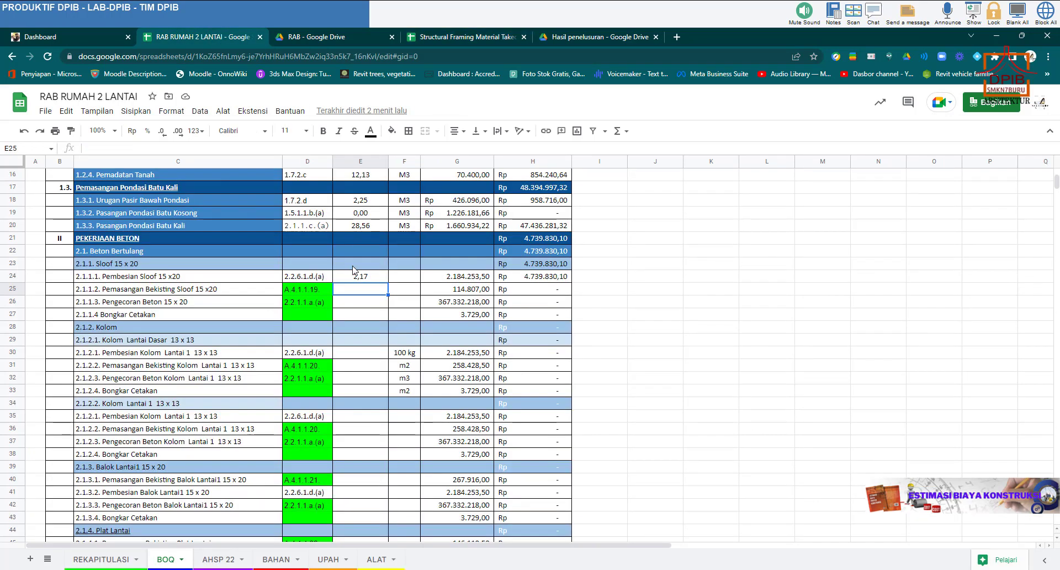
{"action": "type", "text": "69,5"}
{"action": "key", "text": "Return"}
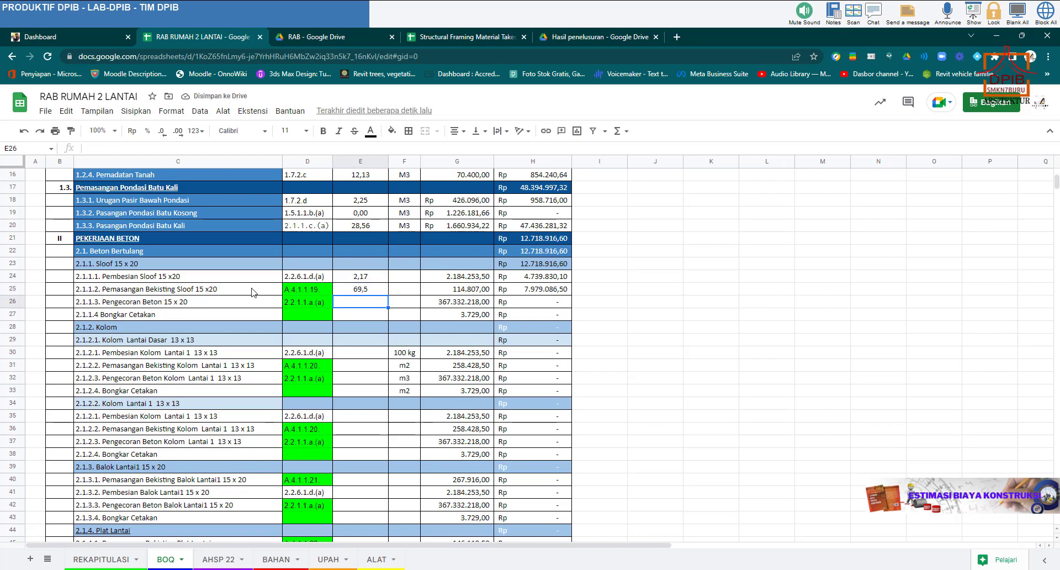
Set the BOQ units of the Sloof 15 x 20 items to 100 kg for Pembesian, m2 for Bekisting, m3 for Pengecoran and m2 for Bongkar Cetakan.
{"action": "left_click", "coordinate": [404, 282]}
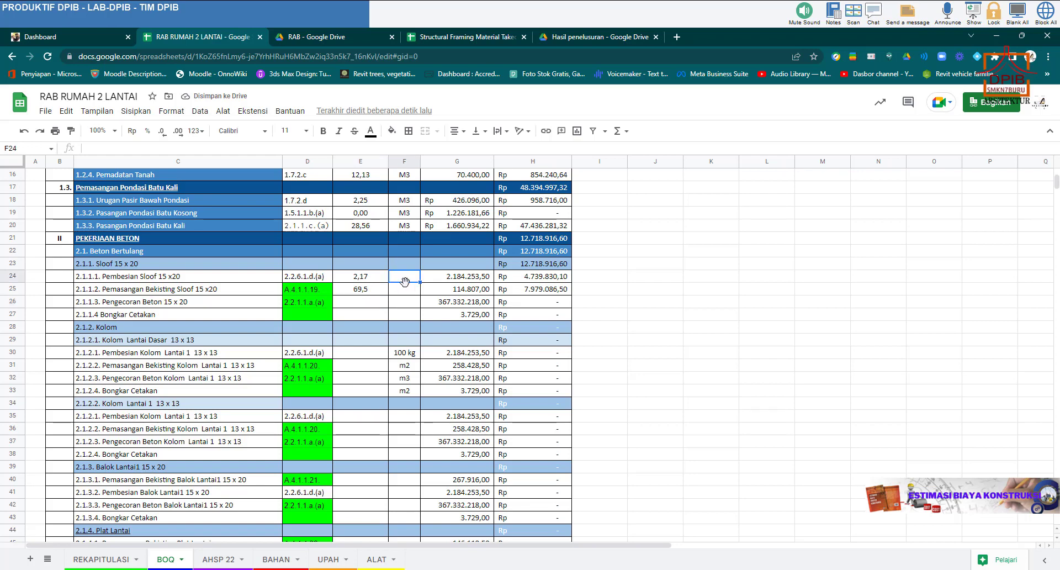
{"action": "type", "text": "100 kg"}
{"action": "key", "text": "Return"}
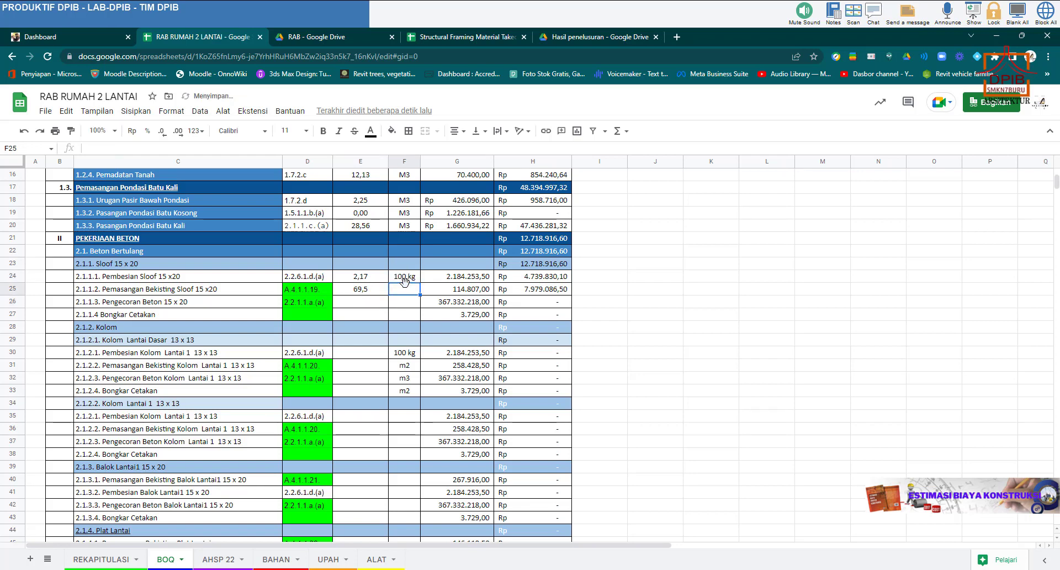
{"action": "type", "text": "m2"}
{"action": "key", "text": "Return"}
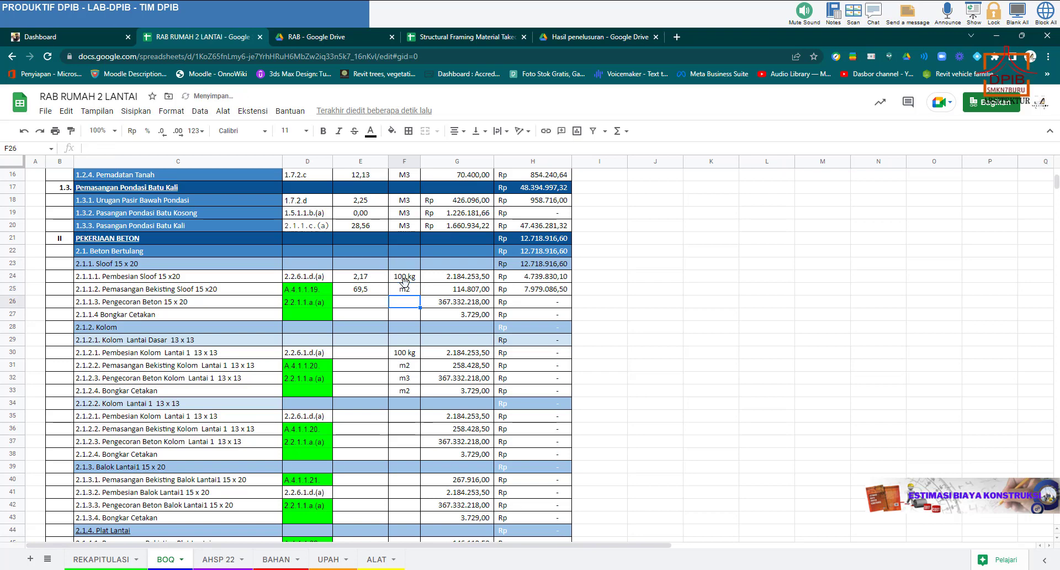
{"action": "type", "text": "m3"}
{"action": "key", "text": "Return"}
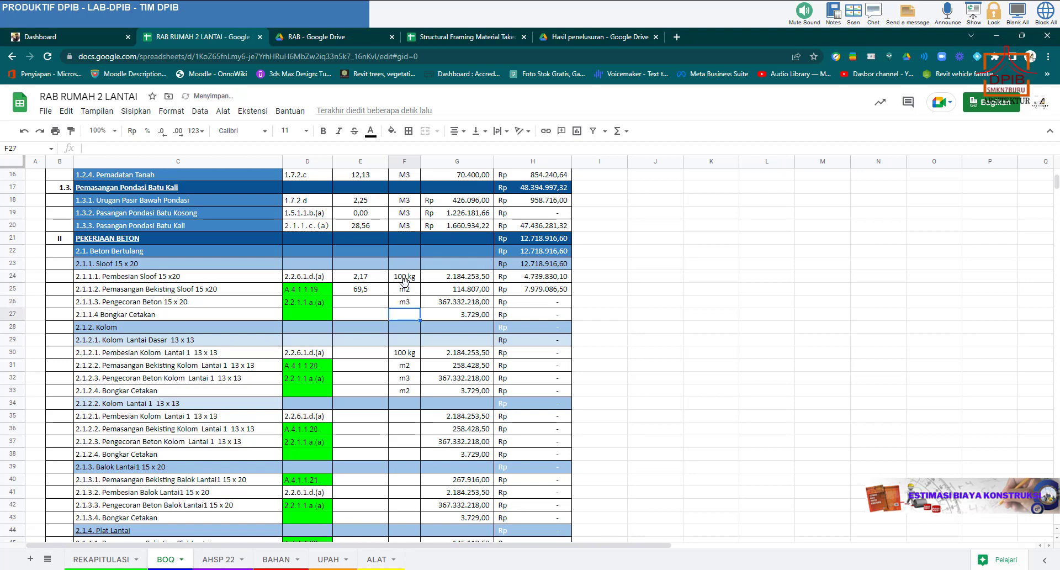
{"action": "type", "text": "m3"}
{"action": "key", "text": "BackSpace"}
{"action": "type", "text": "2"}
{"action": "key", "text": "Return"}
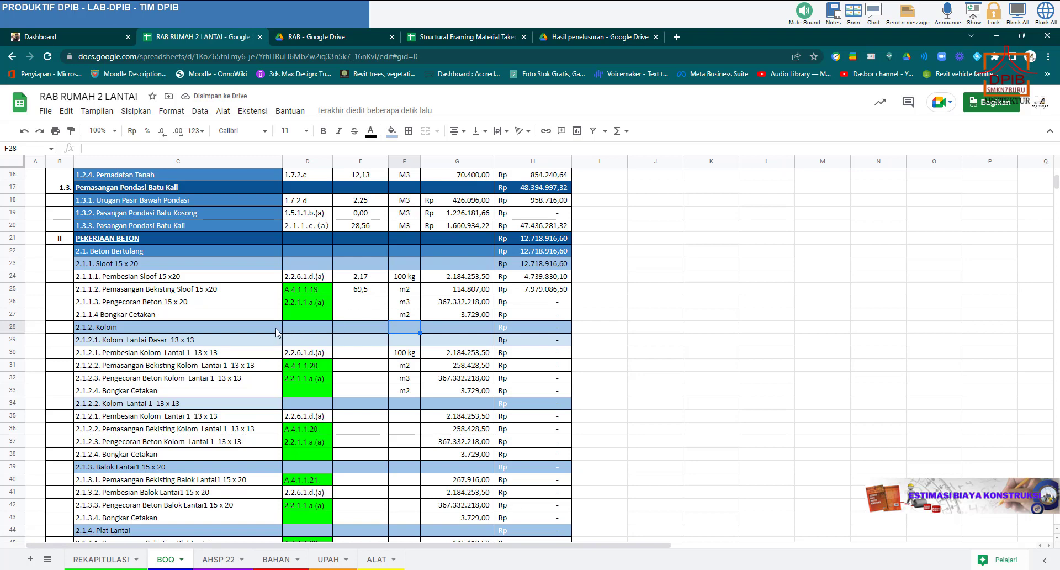
Link the volume of 2.1.1.3 Pengecoran Beton 15 x 20 to the Pembesian Sloof volume with the formula =E24.
{"action": "left_click", "coordinate": [239, 303]}
{"action": "left_click", "coordinate": [350, 304]}
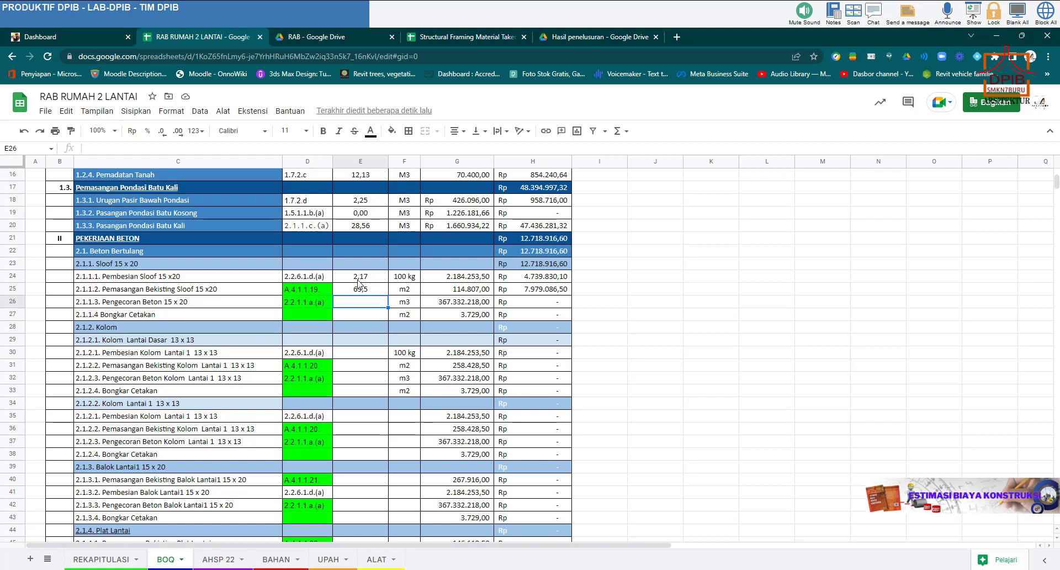
{"action": "left_click", "coordinate": [358, 279]}
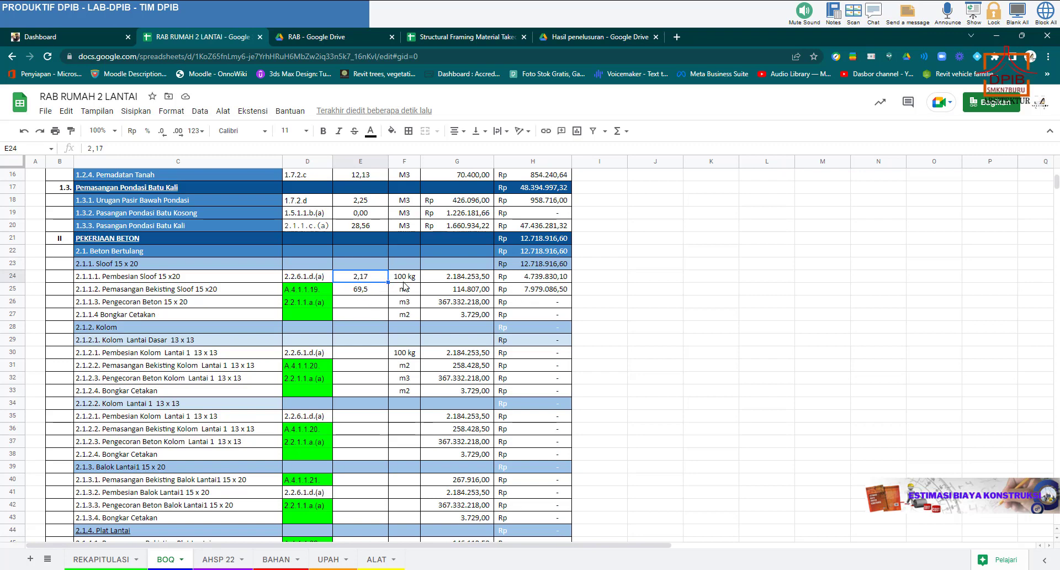
{"action": "left_click", "coordinate": [356, 306]}
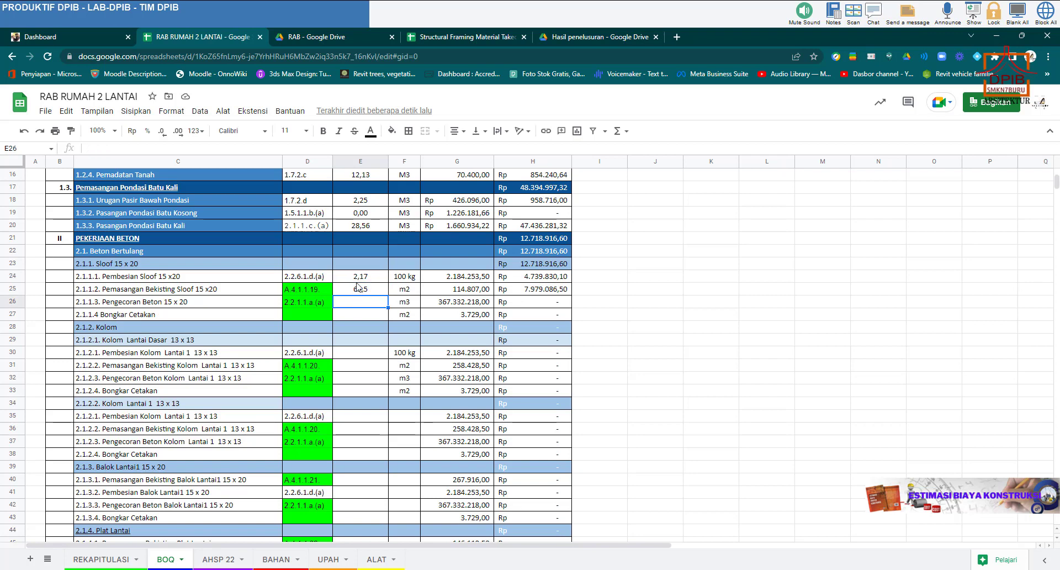
{"action": "left_click", "coordinate": [359, 284]}
{"action": "left_click", "coordinate": [357, 308]}
{"action": "type", "text": "="}
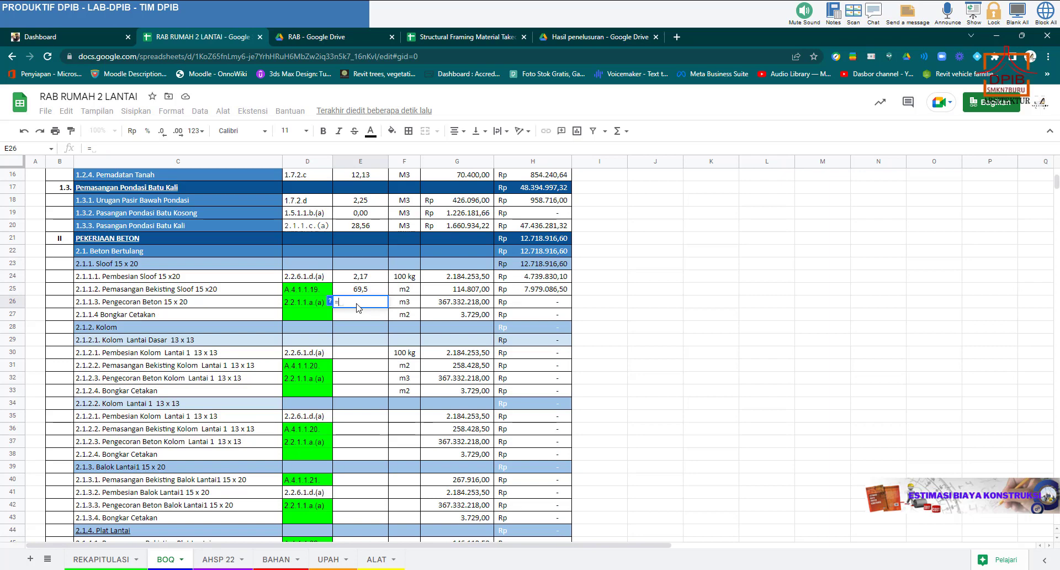
{"action": "left_click", "coordinate": [366, 278]}
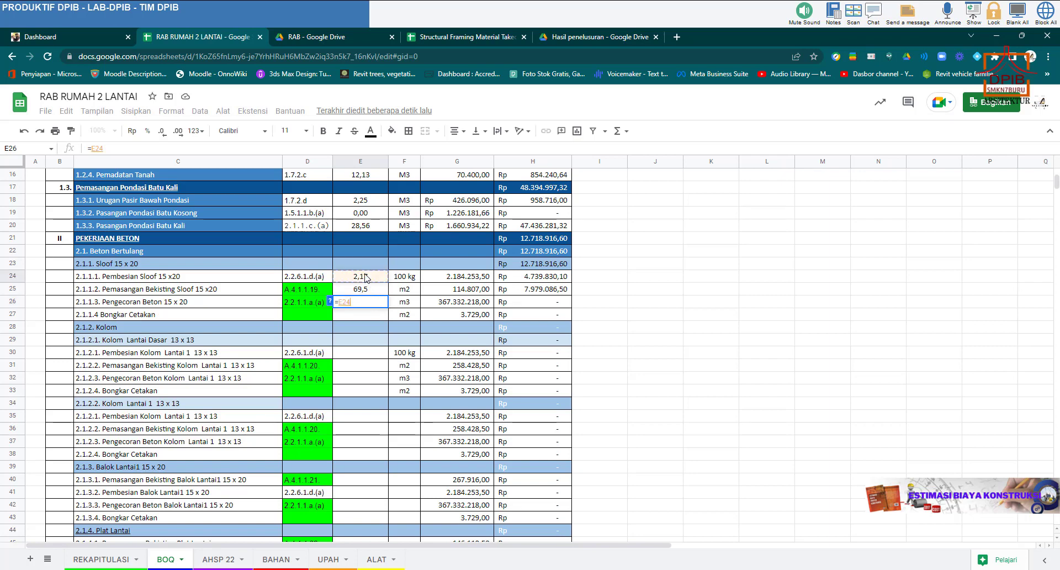
{"action": "key", "text": "Return"}
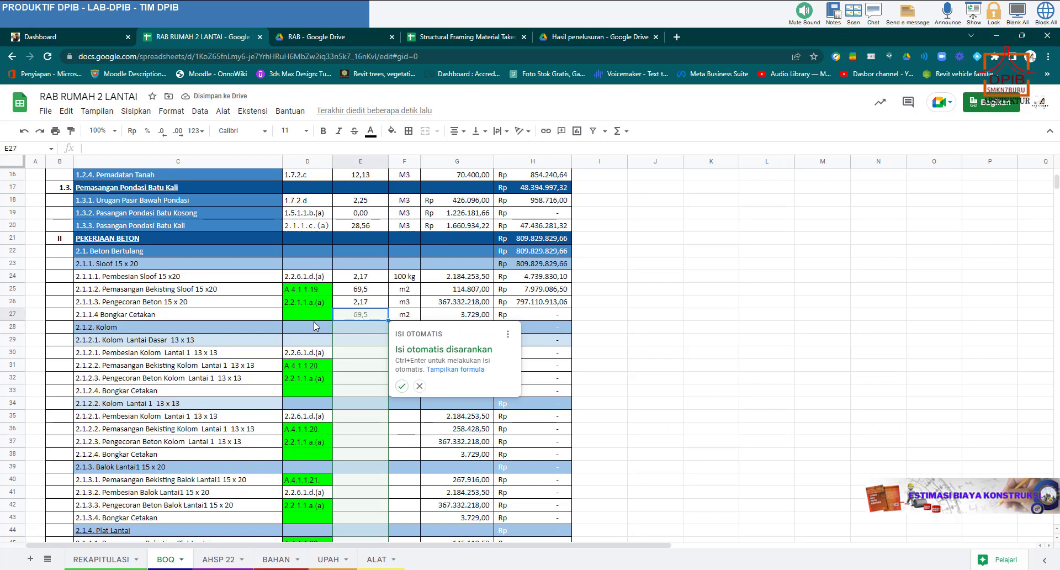
Link the volume of 2.1.1.4 Bongkar Cetakan to the Pengecoran Beton 15 x 20 volume with the formula +E26.
{"action": "left_click", "coordinate": [350, 315]}
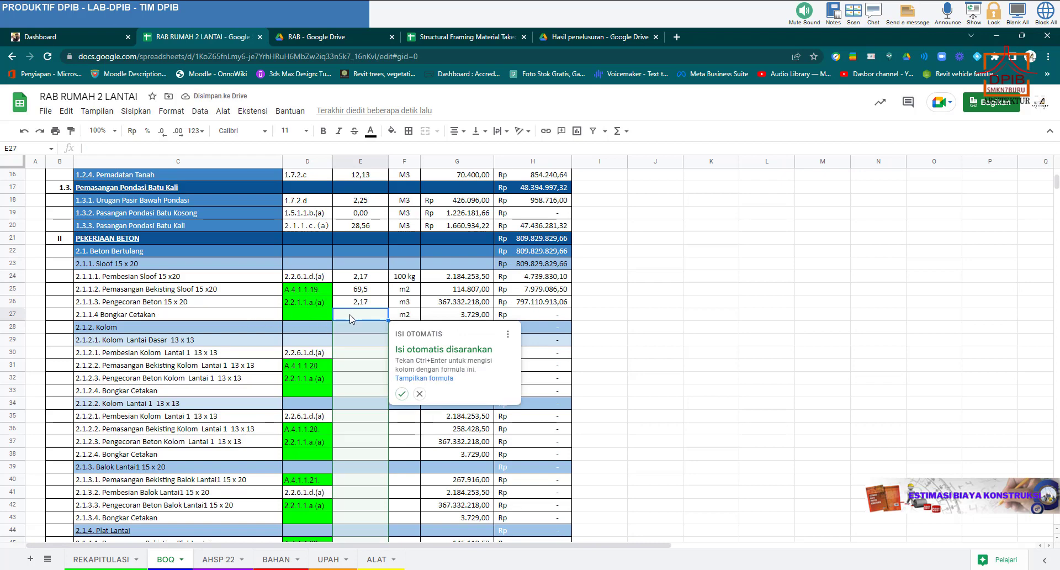
{"action": "type", "text": "+"}
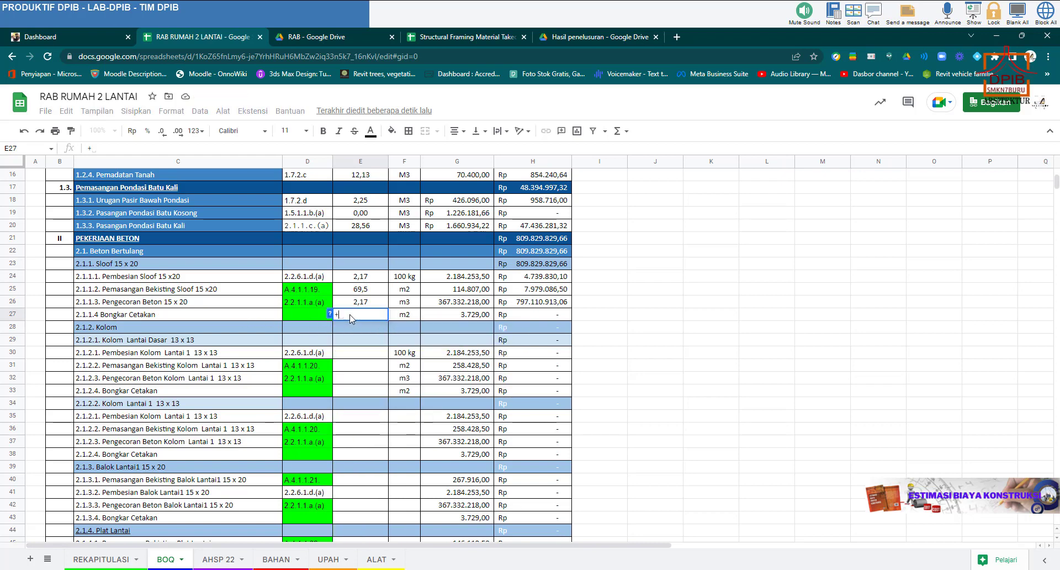
{"action": "left_click", "coordinate": [351, 303]}
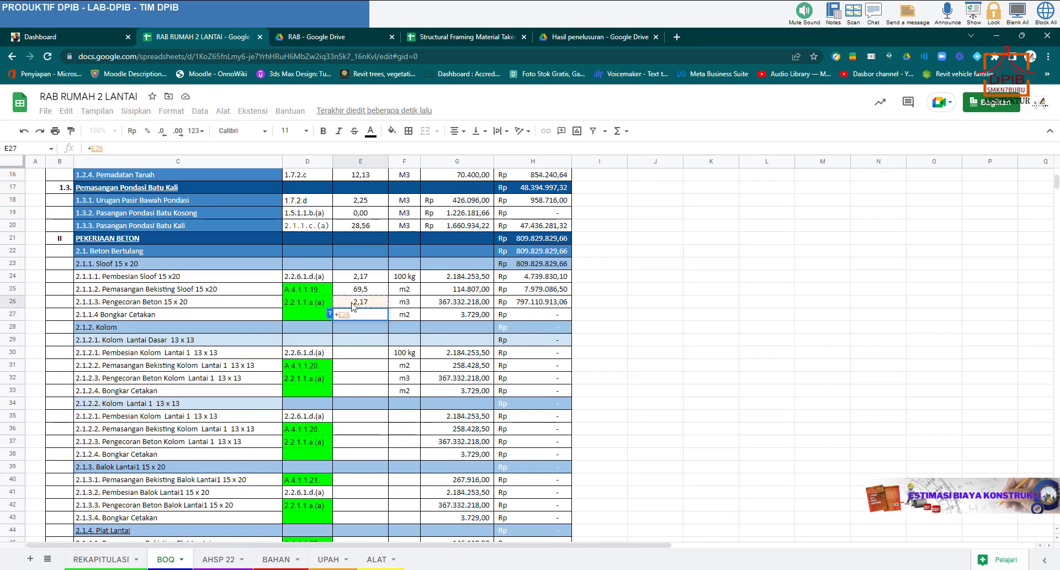
{"action": "key", "text": "Return"}
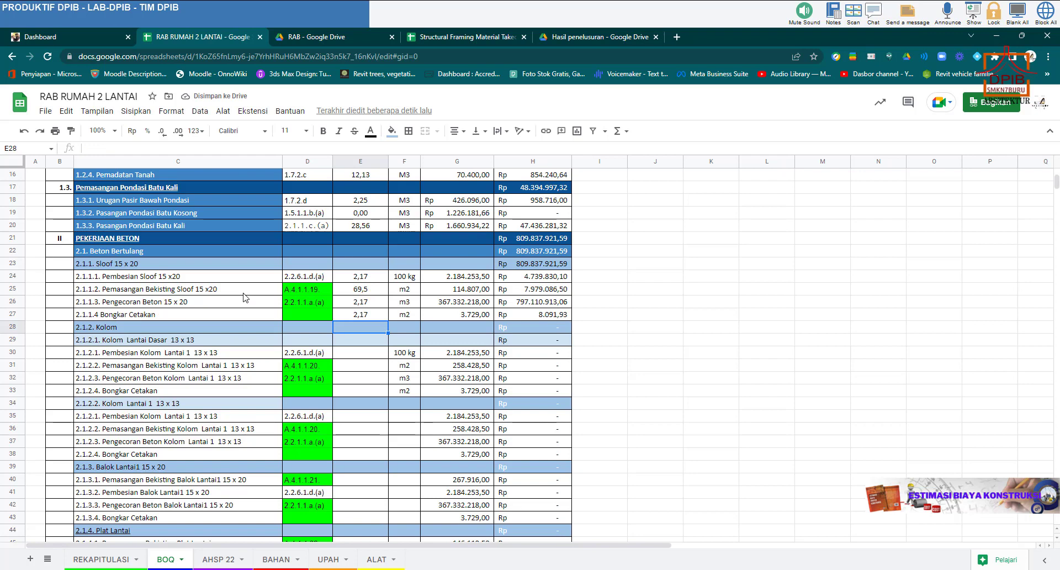
Select the volume cell of 2.1.2.1 Pembesian Kolom Lantai 1 13 x 13 and close both file previews open in Google Drive.
{"action": "scroll", "coordinate": [245, 297], "scroll_direction": "down", "scroll_amount": 1}
{"action": "scroll", "coordinate": [234, 295], "scroll_direction": "down", "scroll_amount": 1}
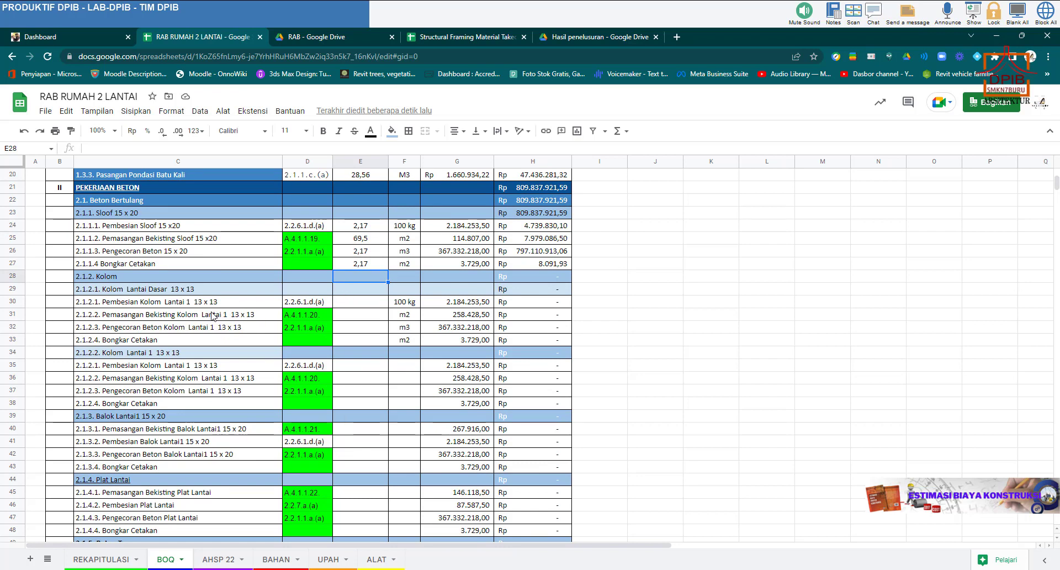
{"action": "left_click", "coordinate": [346, 303]}
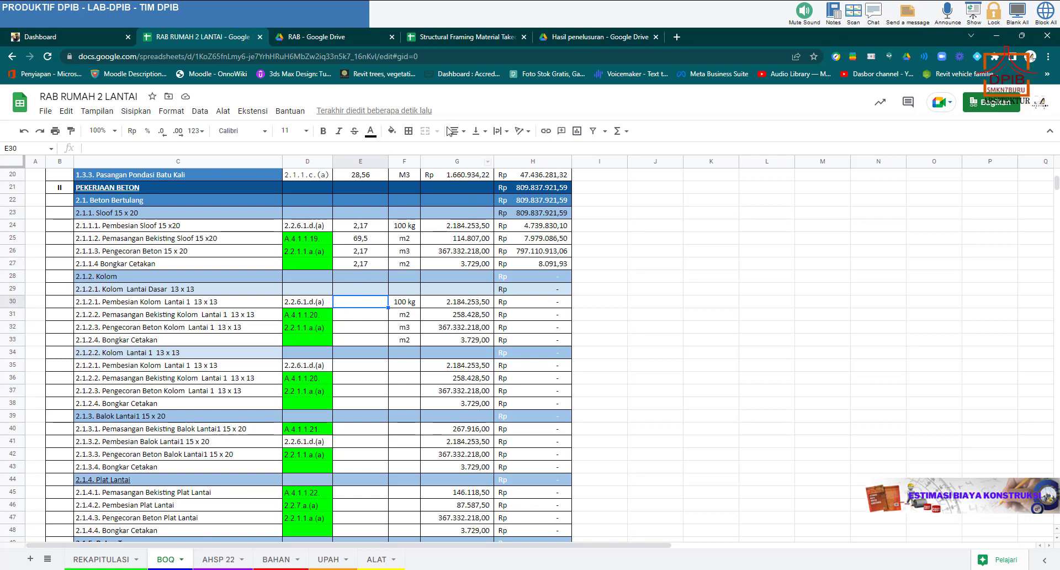
{"action": "left_click", "coordinate": [564, 37]}
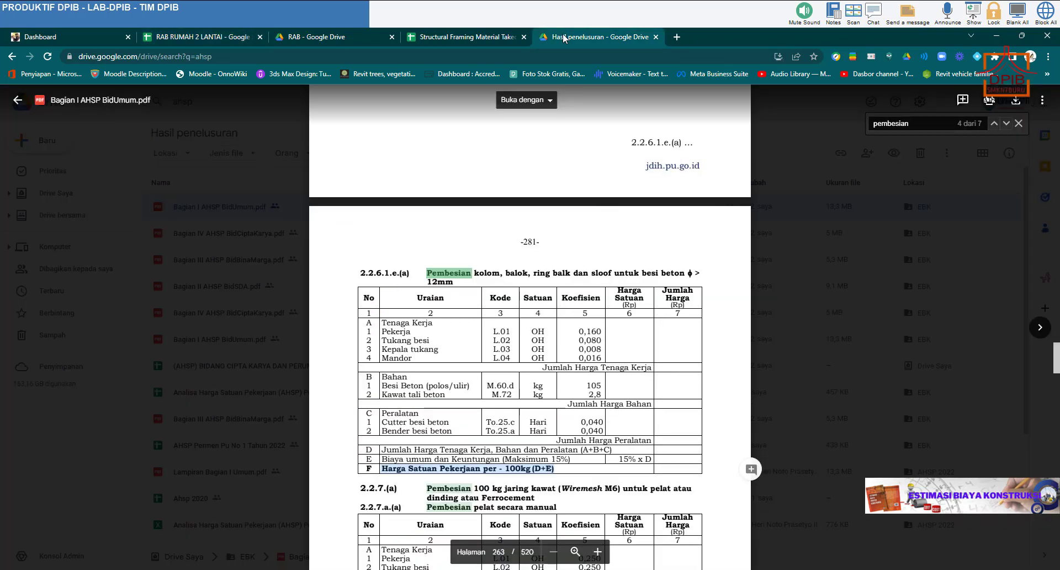
{"action": "left_click", "coordinate": [17, 100]}
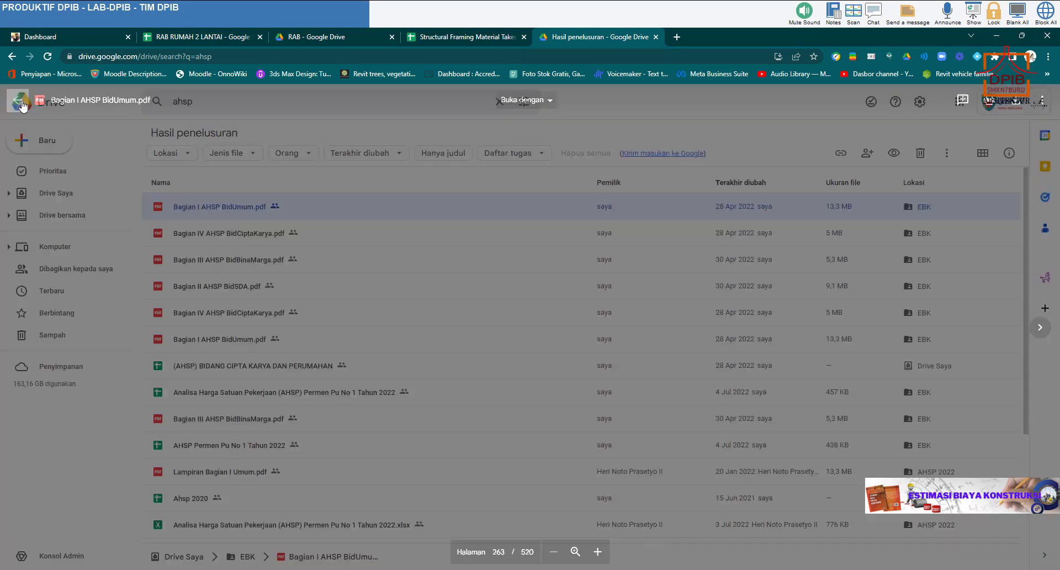
{"action": "left_click", "coordinate": [303, 37]}
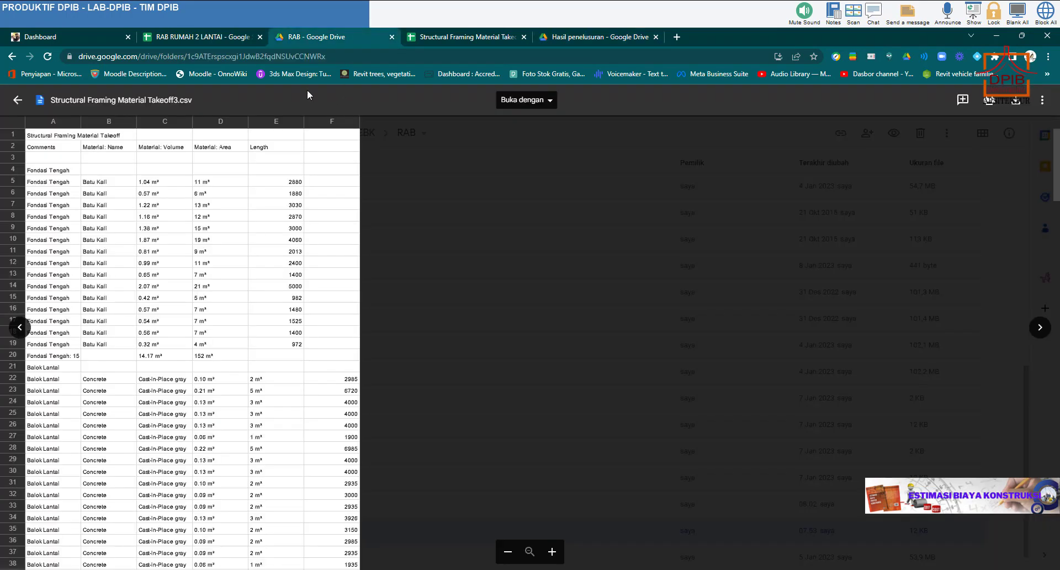
{"action": "left_click", "coordinate": [17, 100]}
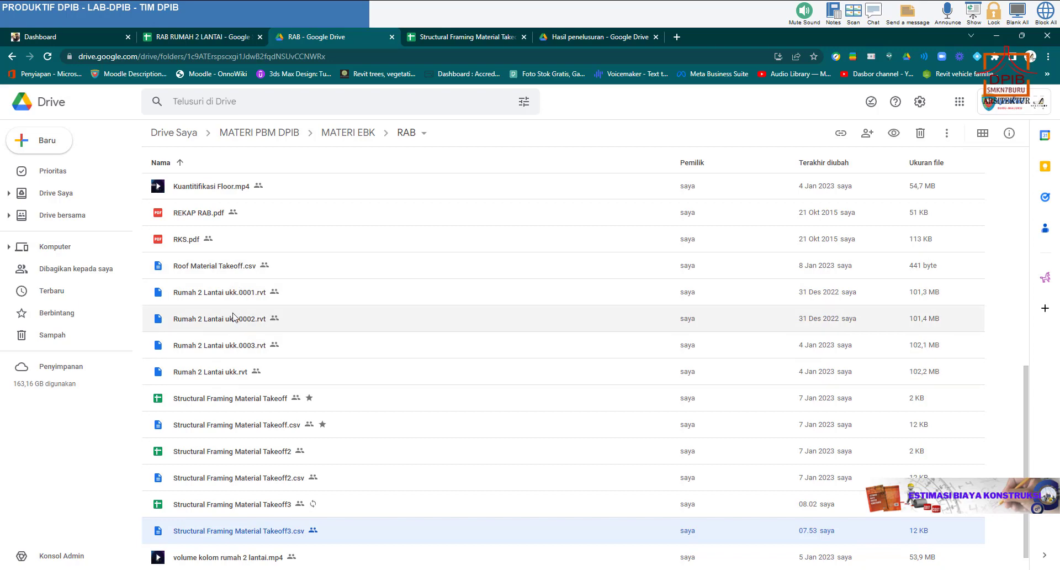
Find Column Material Takeoff.csv in the RAB folder and open it as a Google Spreadsheet.
{"action": "scroll", "coordinate": [233, 317], "scroll_direction": "down", "scroll_amount": 1}
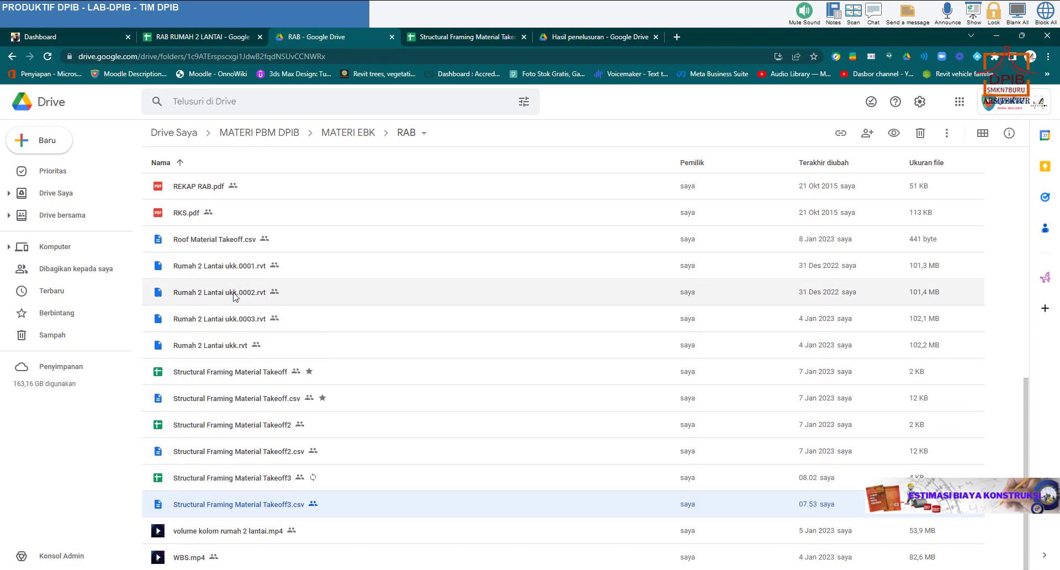
{"action": "scroll", "coordinate": [237, 276], "scroll_direction": "up", "scroll_amount": 3}
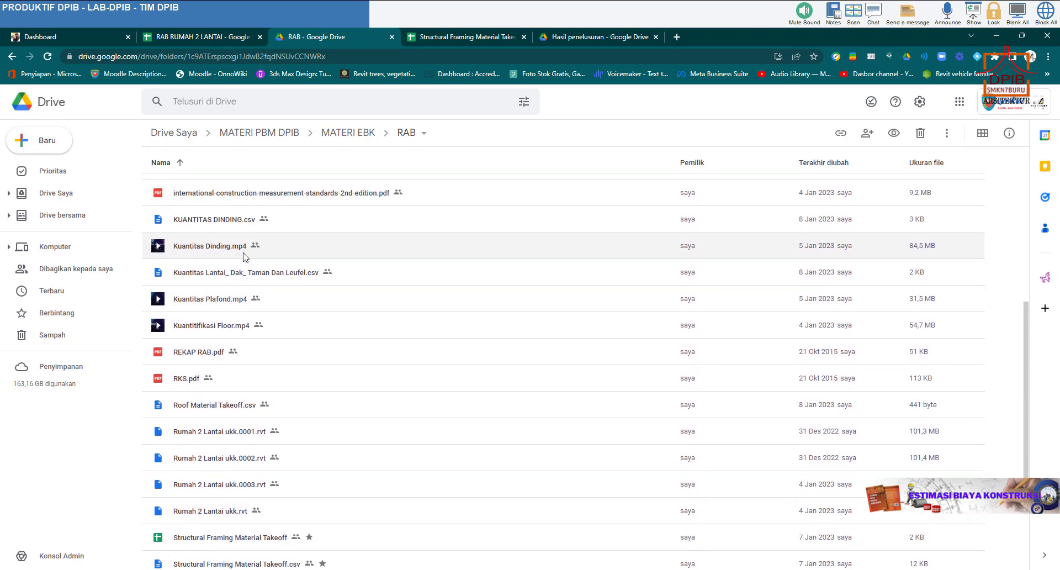
{"action": "scroll", "coordinate": [254, 260], "scroll_direction": "up", "scroll_amount": 3}
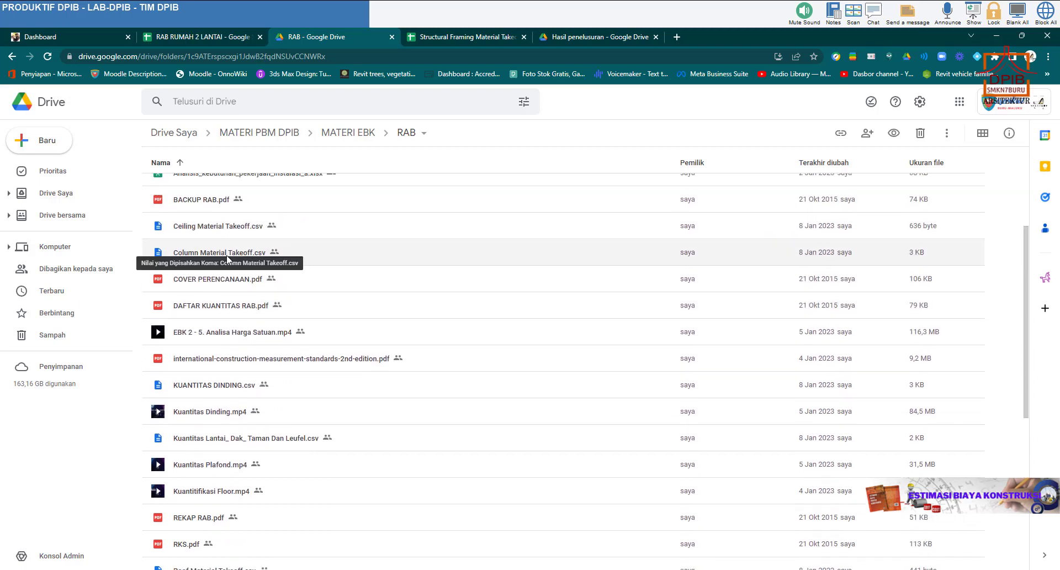
{"action": "left_click", "coordinate": [227, 258]}
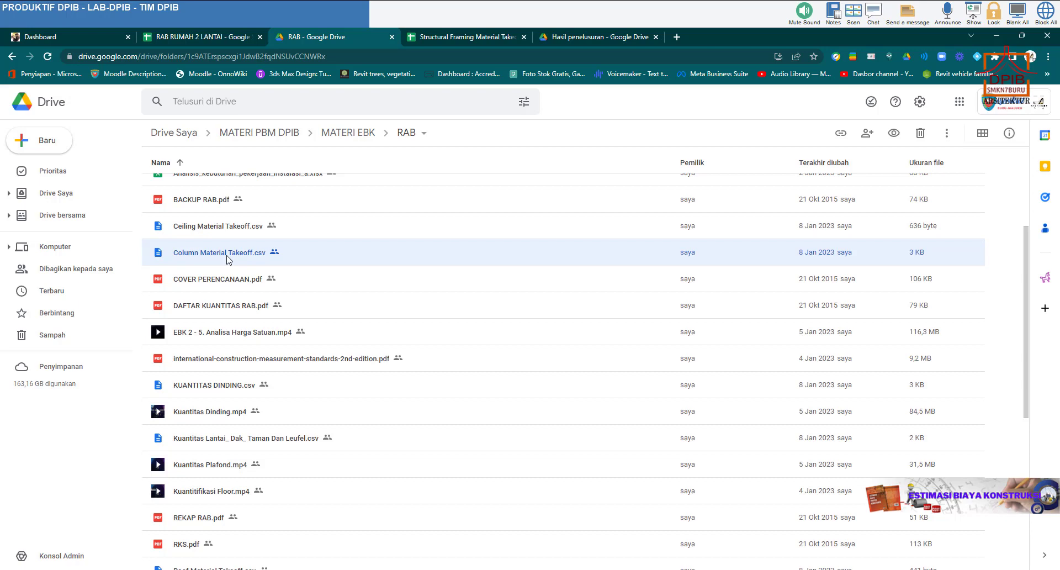
{"action": "double_click", "coordinate": [226, 254]}
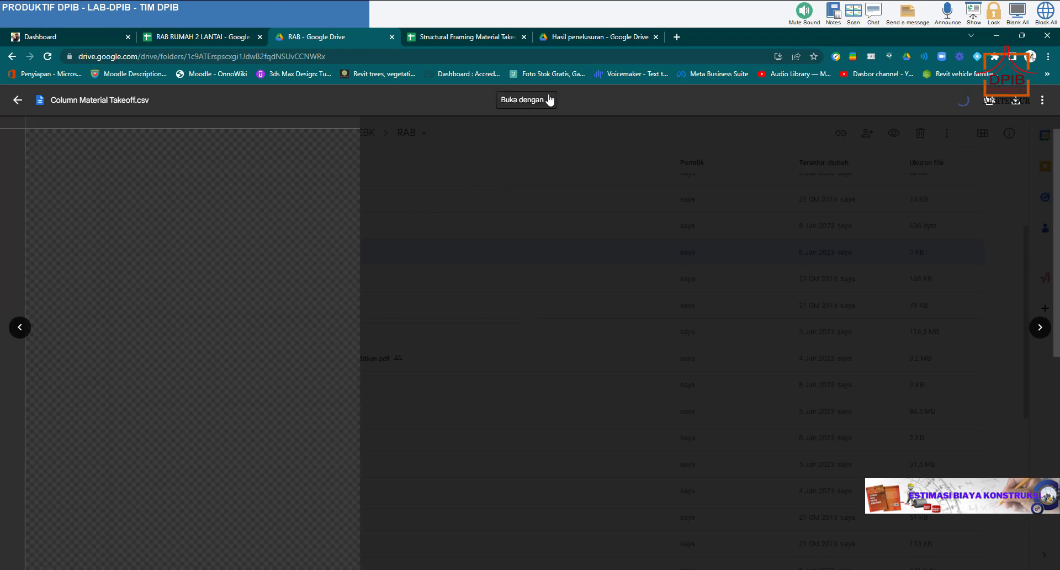
{"action": "left_click", "coordinate": [550, 100]}
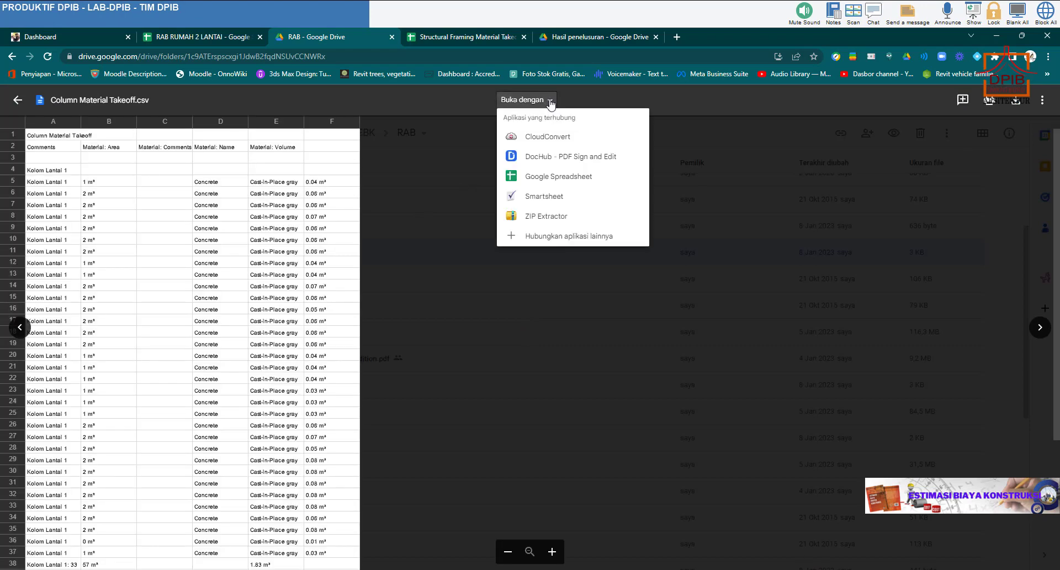
{"action": "left_click", "coordinate": [543, 177]}
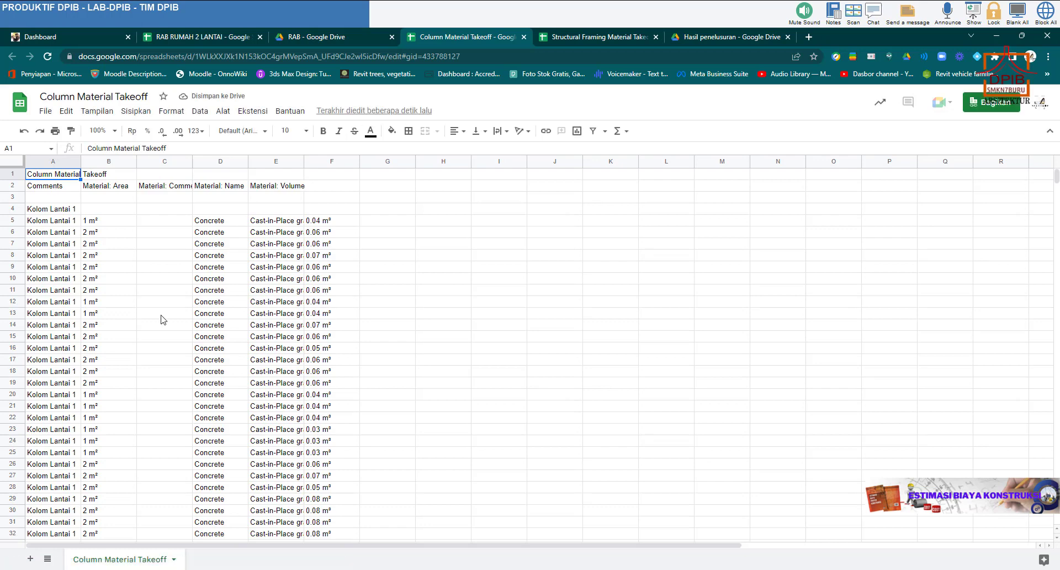
Enter 1,83 as the BOQ volume of 2.1.2.1 Pembesian Kolom Lantai 1 13 x 13, taken from the takeoff's Kolom Lantai 1 total.
{"action": "scroll", "coordinate": [316, 256], "scroll_direction": "down", "scroll_amount": 7}
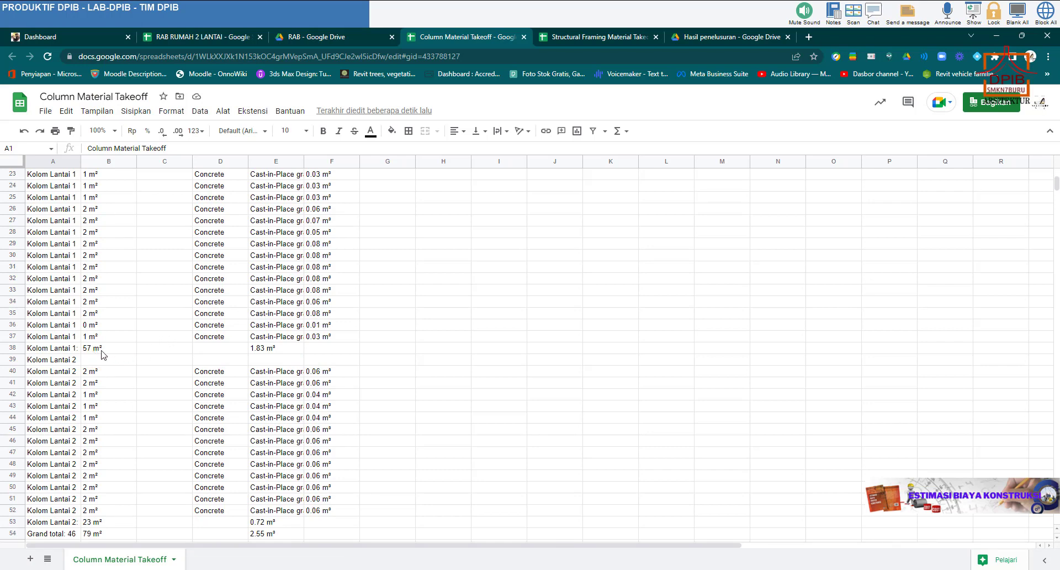
{"action": "left_click", "coordinate": [265, 353]}
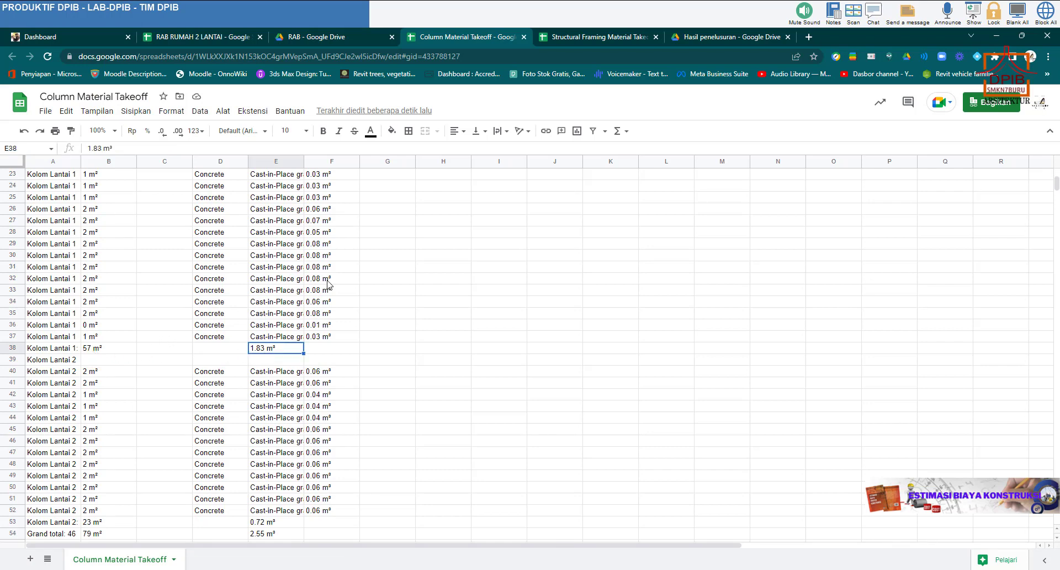
{"action": "left_click", "coordinate": [219, 39]}
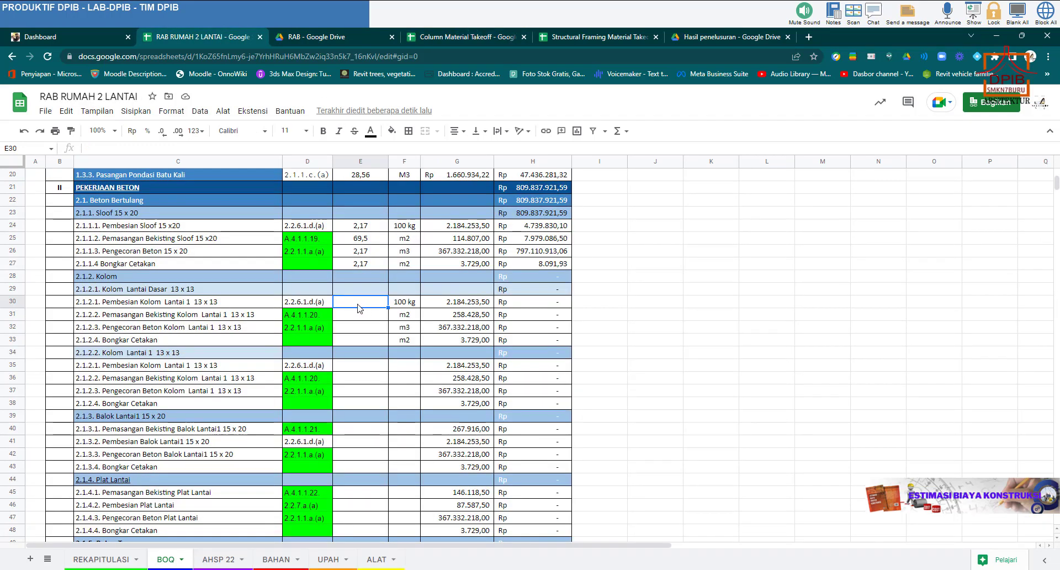
{"action": "type", "text": "1,83"}
{"action": "key", "text": "Return"}
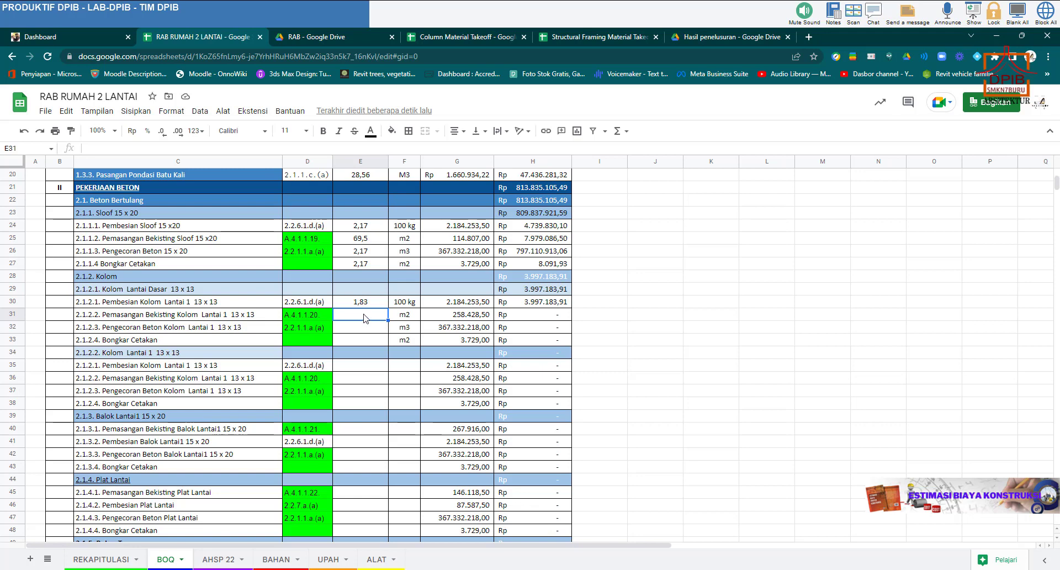
Check the Kolom Lantai 1 rows of the takeoff sheet, switch to Revit and open the Column Material Takeoff schedule's field settings.
{"action": "left_click", "coordinate": [479, 39]}
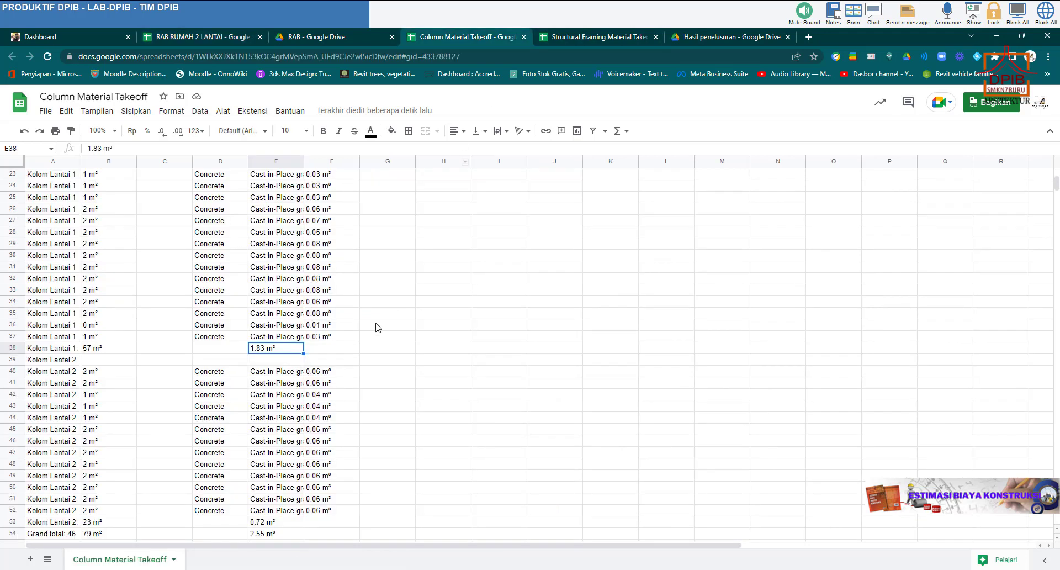
{"action": "scroll", "coordinate": [375, 321], "scroll_direction": "up", "scroll_amount": 7}
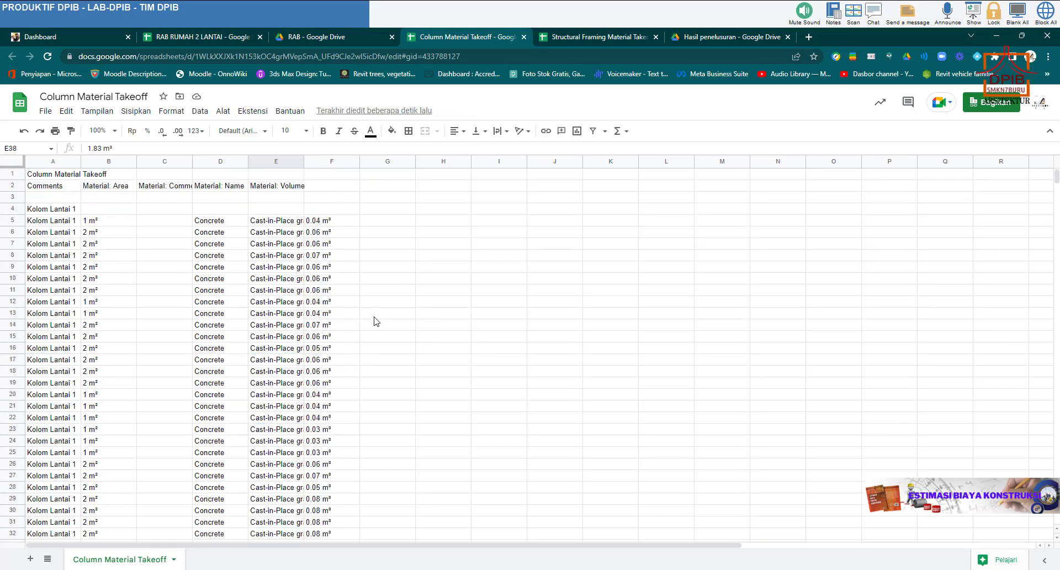
{"action": "scroll", "coordinate": [375, 321], "scroll_direction": "down", "scroll_amount": 3}
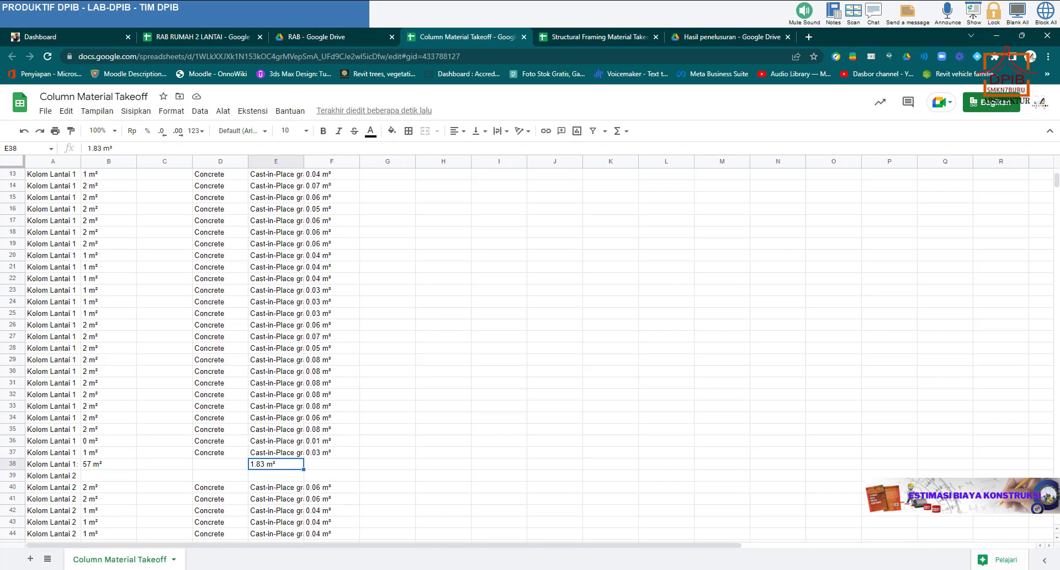
{"action": "key", "text": "alt+Tab"}
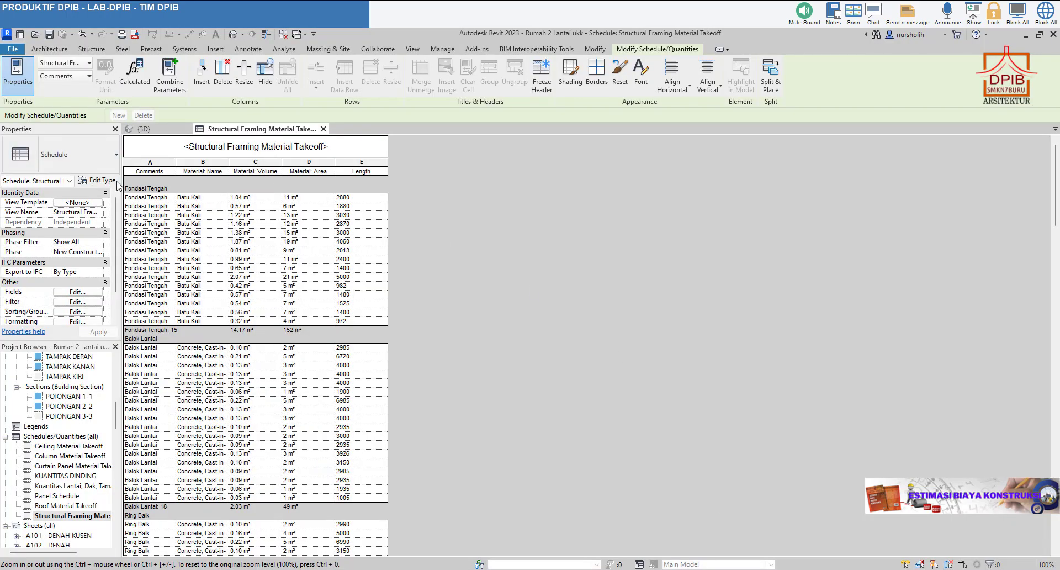
{"action": "scroll", "coordinate": [82, 425], "scroll_direction": "down", "scroll_amount": 1}
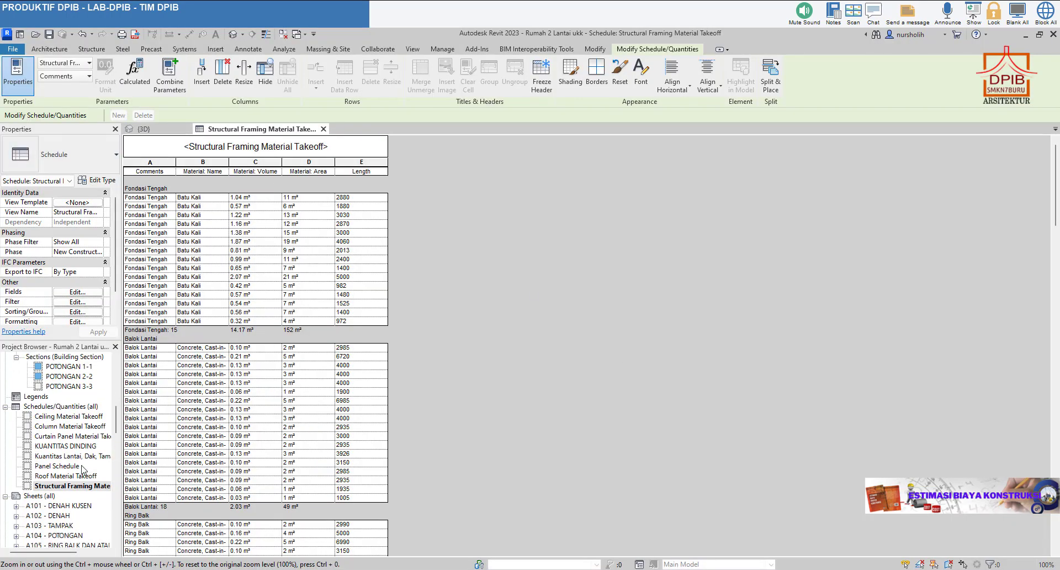
{"action": "left_click", "coordinate": [58, 429]}
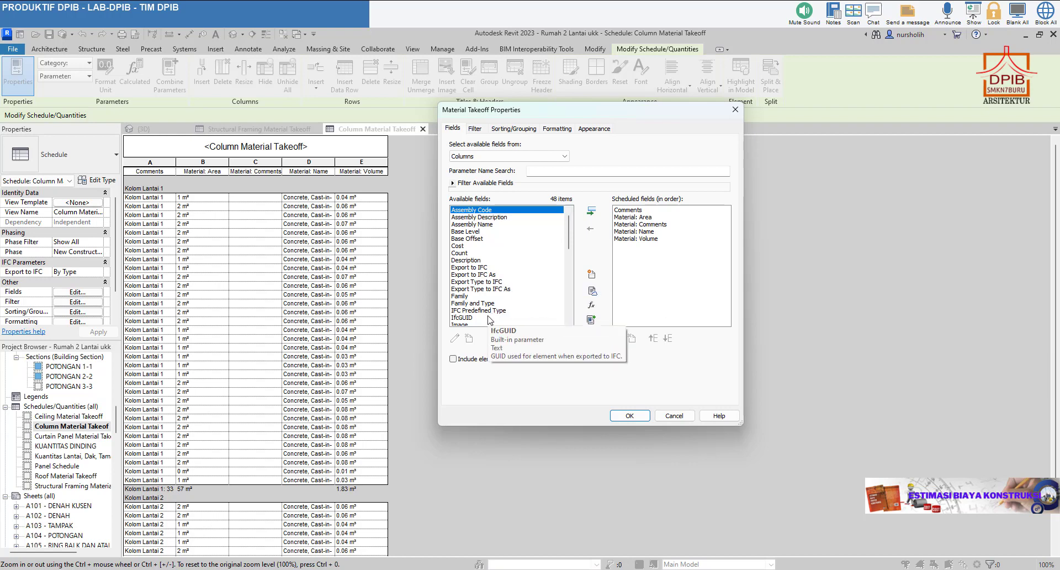
Look through the available fields of the Column Material Takeoff for a column height parameter and close the field settings.
{"action": "scroll", "coordinate": [486, 298], "scroll_direction": "down", "scroll_amount": 2}
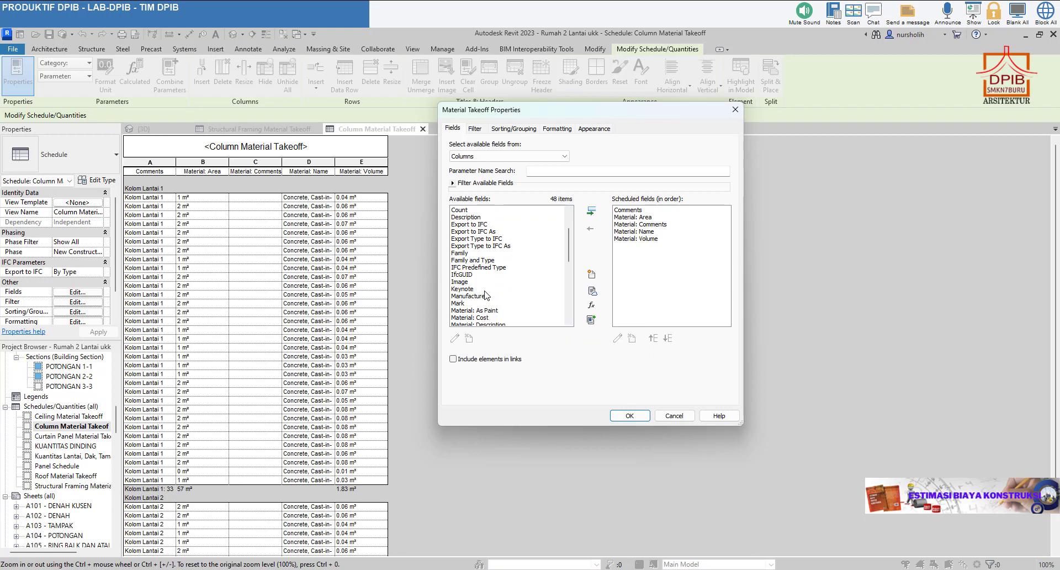
{"action": "scroll", "coordinate": [485, 295], "scroll_direction": "down", "scroll_amount": 1}
{"action": "scroll", "coordinate": [485, 294], "scroll_direction": "up", "scroll_amount": 2}
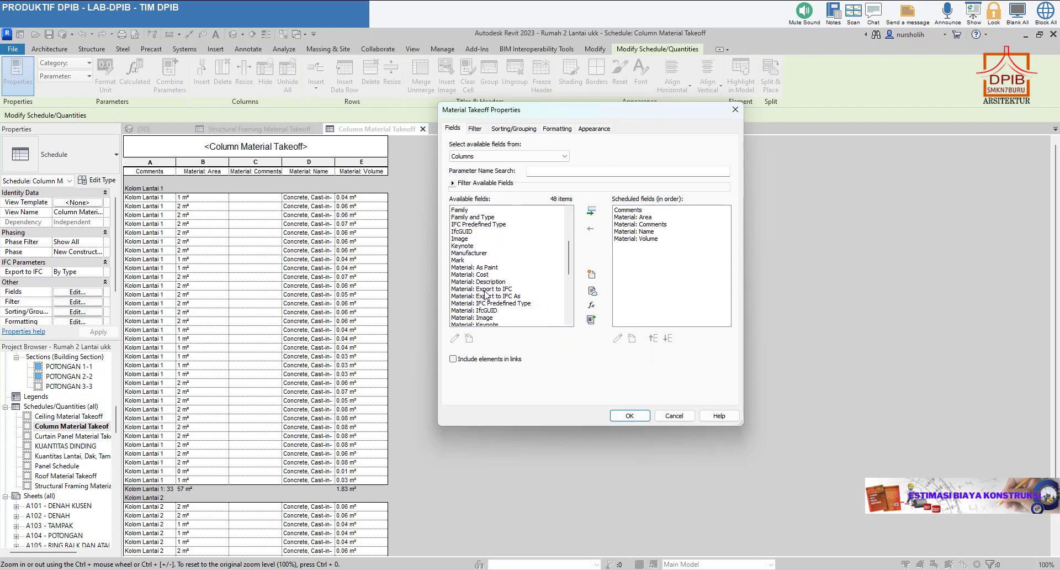
{"action": "scroll", "coordinate": [486, 295], "scroll_direction": "up", "scroll_amount": 3}
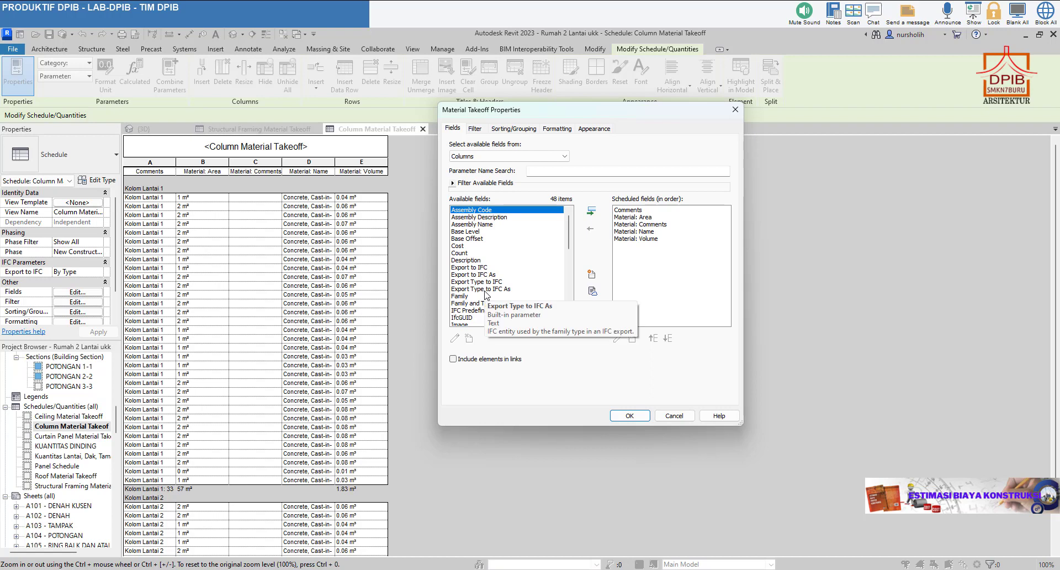
{"action": "scroll", "coordinate": [498, 294], "scroll_direction": "down", "scroll_amount": 4}
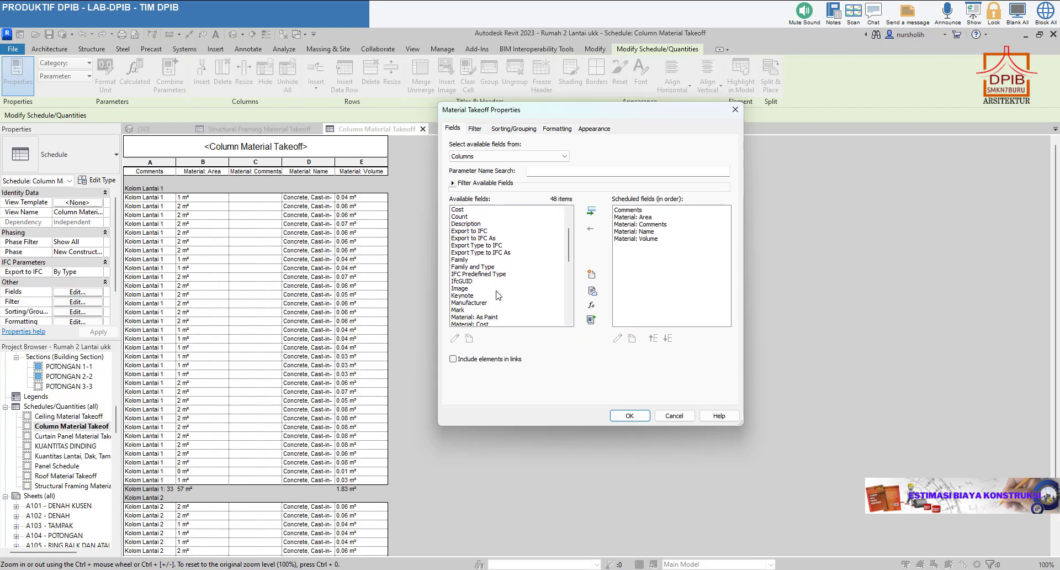
{"action": "scroll", "coordinate": [496, 294], "scroll_direction": "down", "scroll_amount": 4}
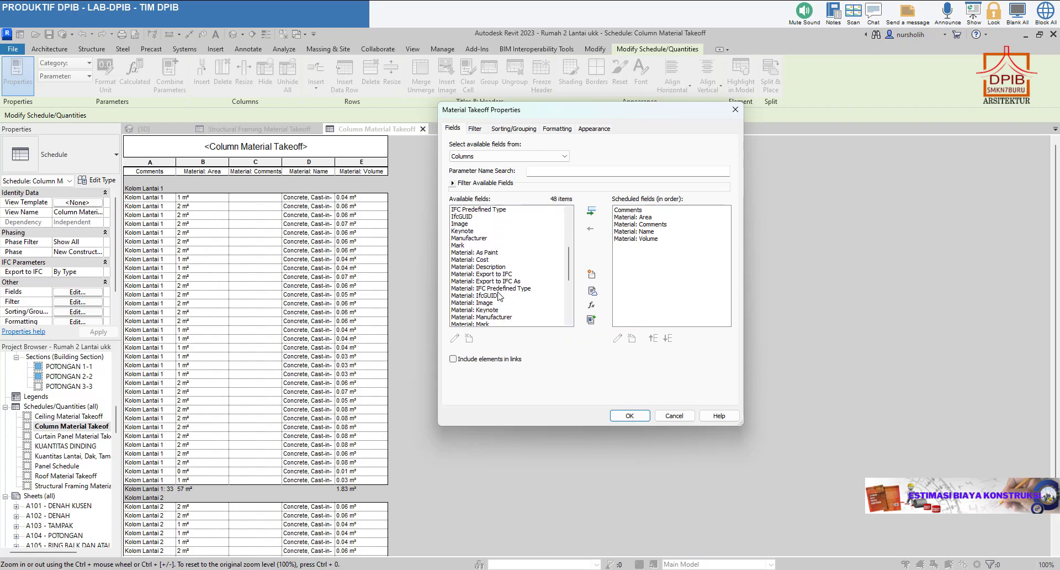
{"action": "scroll", "coordinate": [508, 299], "scroll_direction": "down", "scroll_amount": 3}
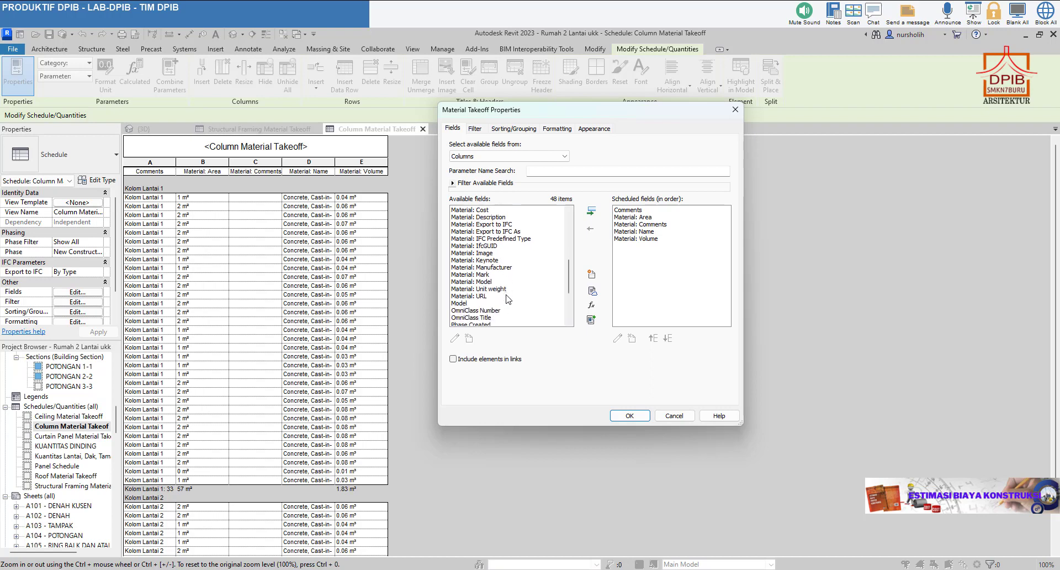
{"action": "scroll", "coordinate": [508, 299], "scroll_direction": "down", "scroll_amount": 1}
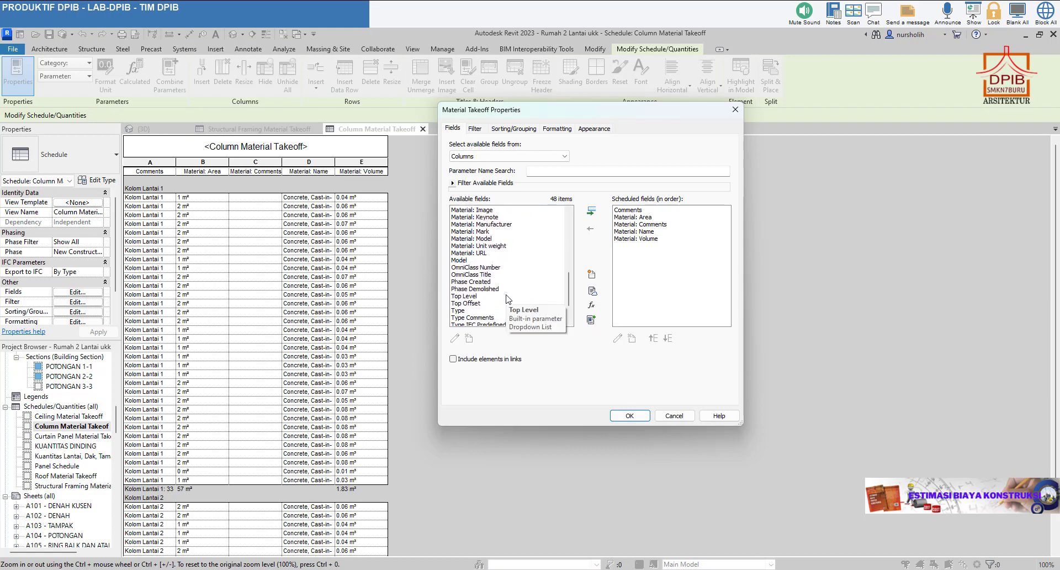
{"action": "scroll", "coordinate": [509, 298], "scroll_direction": "down", "scroll_amount": 3}
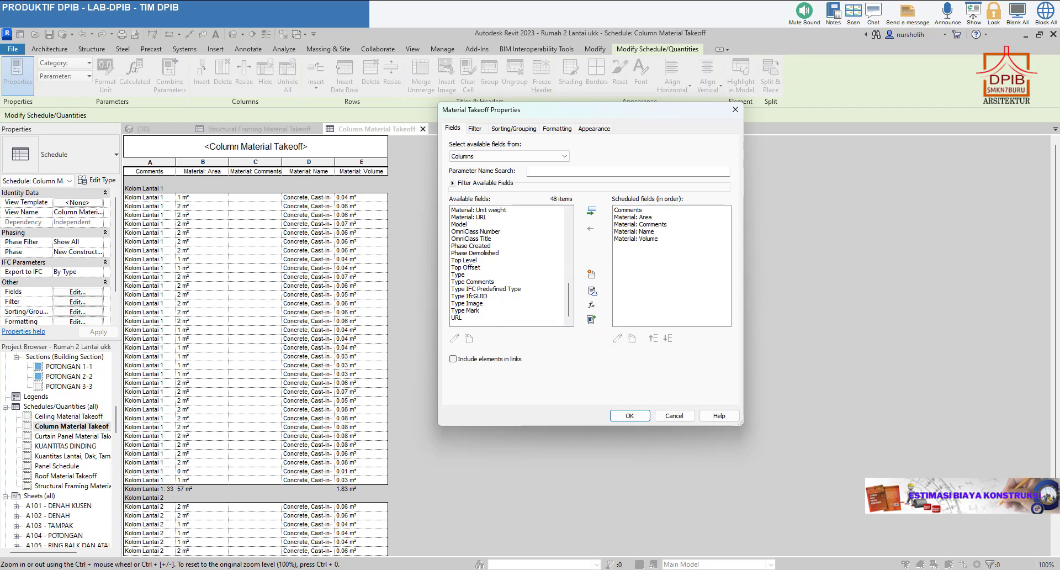
{"action": "left_click", "coordinate": [630, 415]}
Open the TAMPAK DEPAN elevation from the project's views and examine the level heights beside the facade.
{"action": "left_click", "coordinate": [145, 130]}
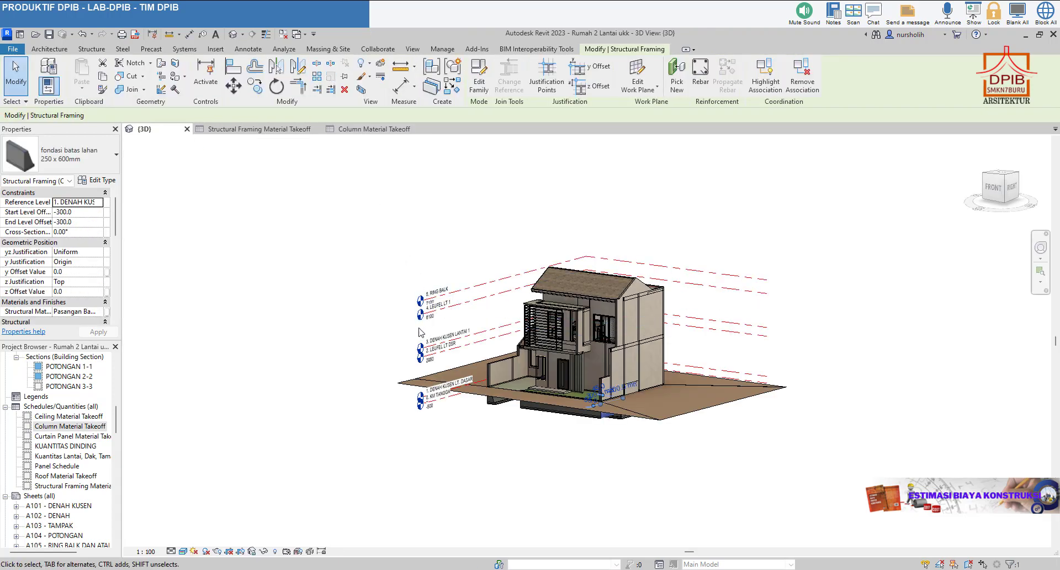
{"action": "scroll", "coordinate": [77, 438], "scroll_direction": "down", "scroll_amount": 3}
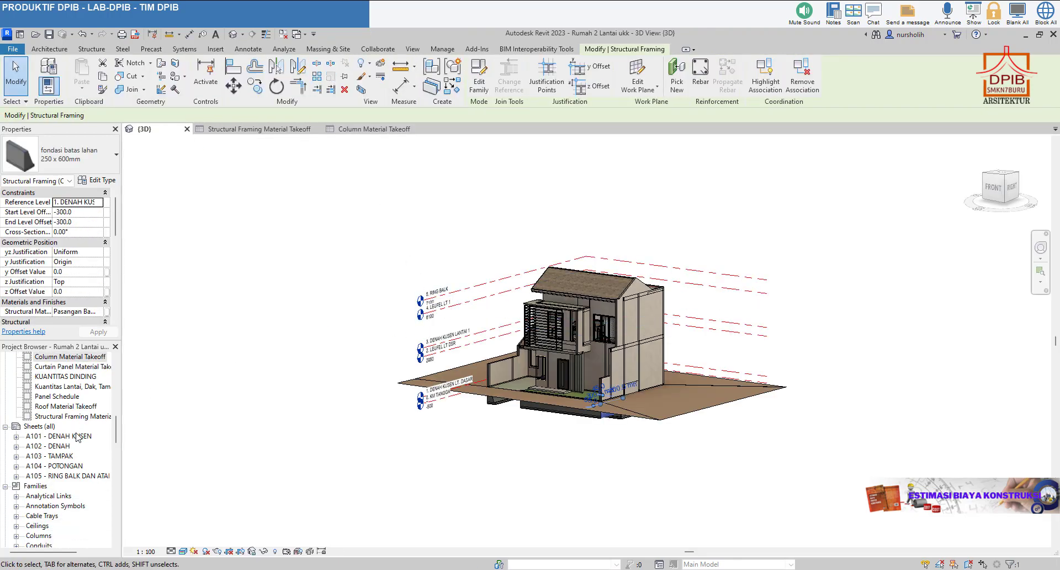
{"action": "scroll", "coordinate": [77, 437], "scroll_direction": "down", "scroll_amount": 6}
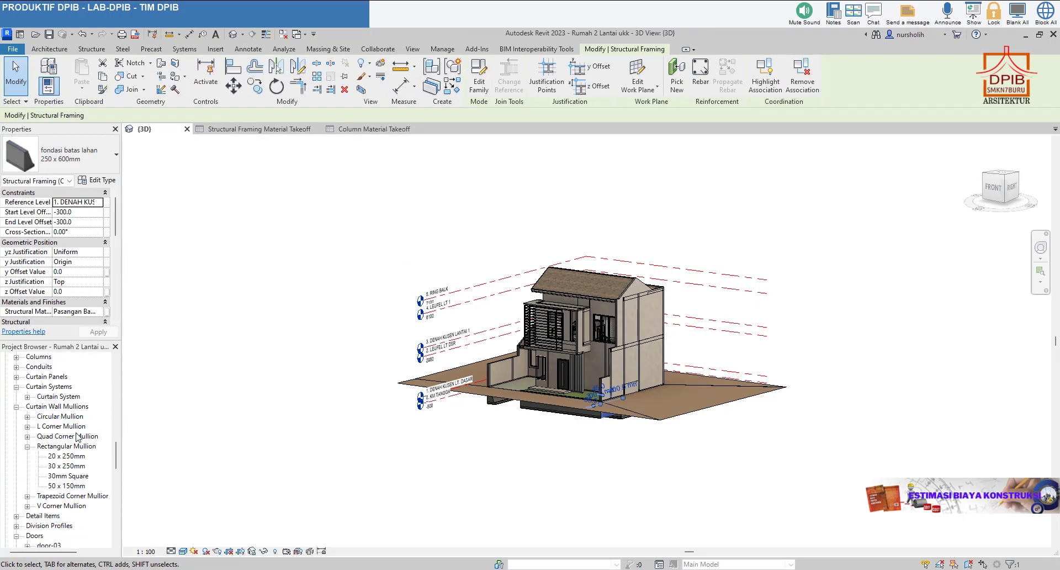
{"action": "scroll", "coordinate": [77, 437], "scroll_direction": "down", "scroll_amount": 2}
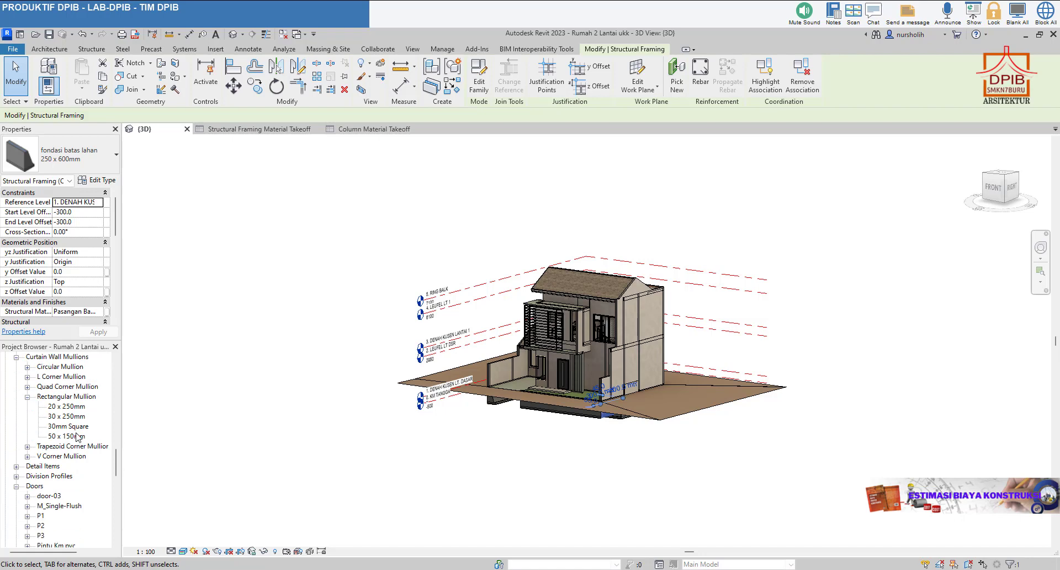
{"action": "scroll", "coordinate": [78, 436], "scroll_direction": "up", "scroll_amount": 10}
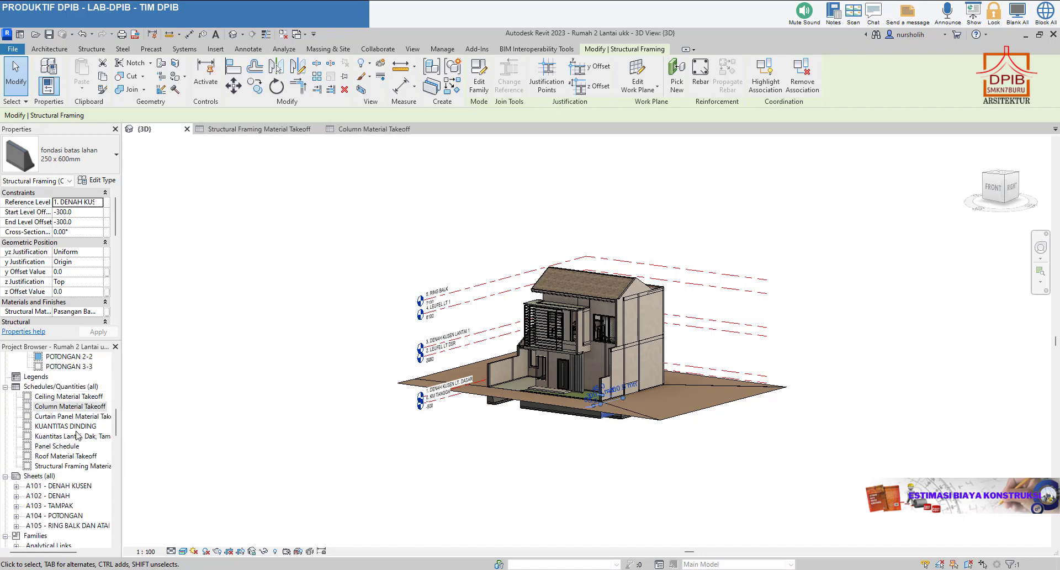
{"action": "scroll", "coordinate": [78, 436], "scroll_direction": "up", "scroll_amount": 3}
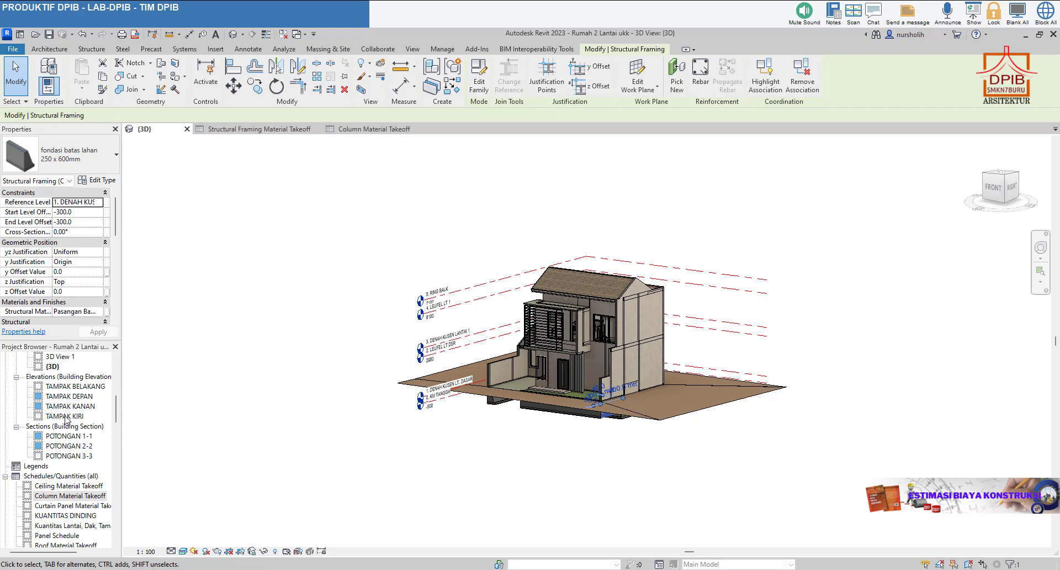
{"action": "key", "text": "Escape"}
{"action": "double_click", "coordinate": [70, 395]}
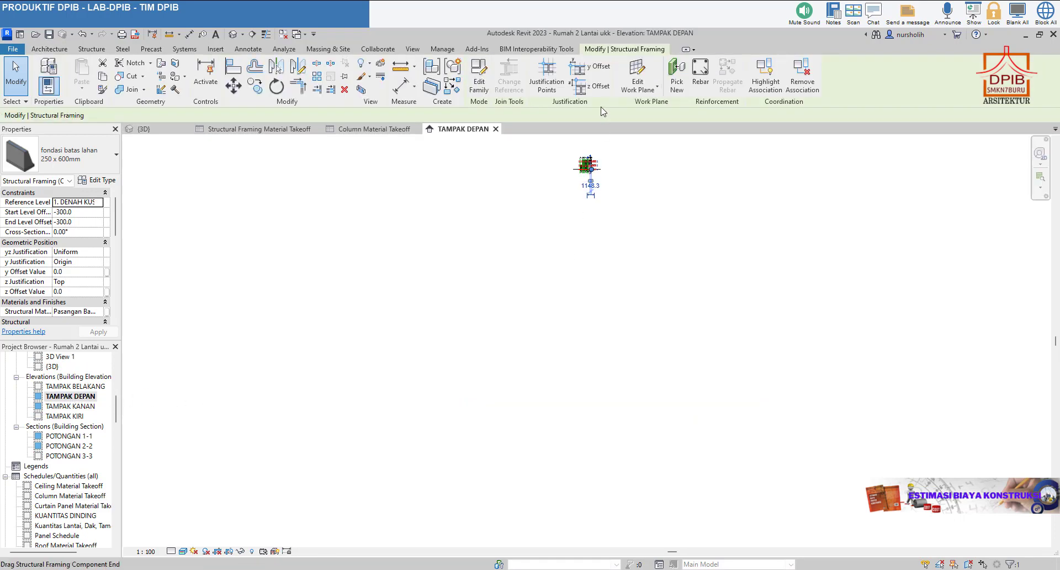
{"action": "scroll", "coordinate": [589, 165], "scroll_direction": "up", "scroll_amount": 5}
{"action": "scroll", "coordinate": [634, 237], "scroll_direction": "up", "scroll_amount": 5}
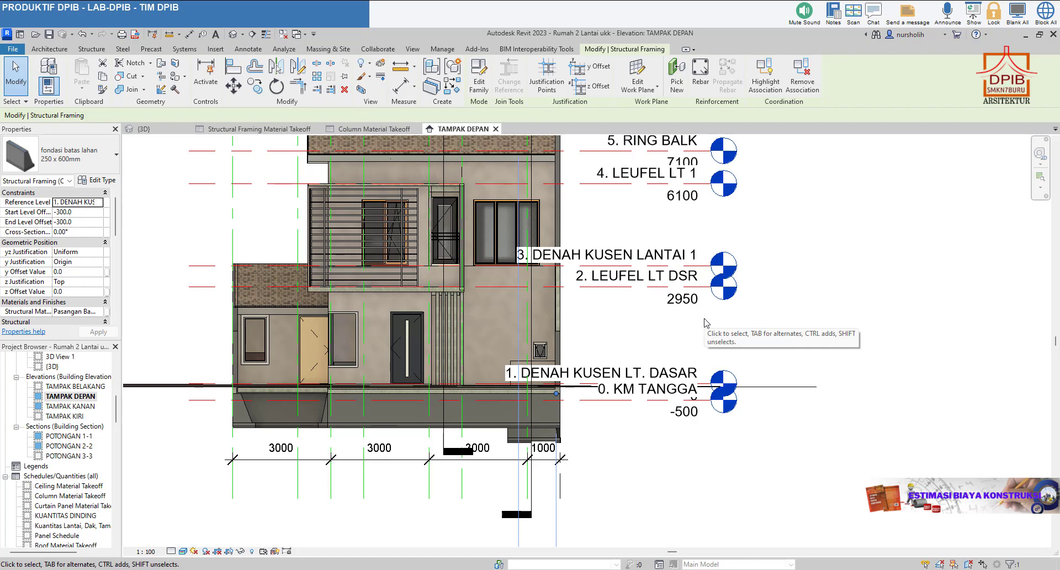
Review the Column Material Takeoff's formatting and sorting/grouping settings without changing them, and check the Kolom Lantai 1 rows.
{"action": "left_click", "coordinate": [364, 130]}
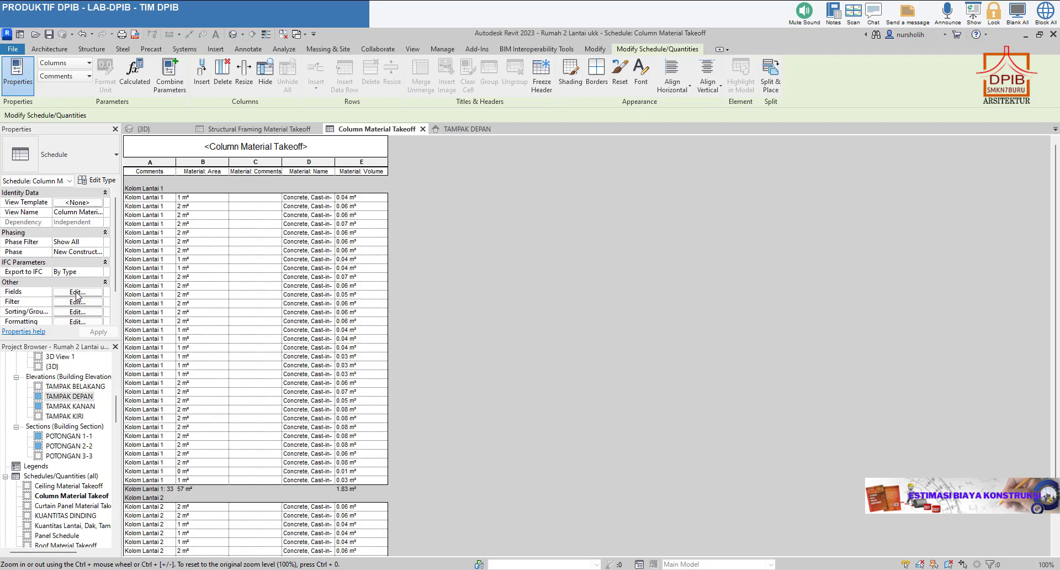
{"action": "left_click", "coordinate": [76, 292]}
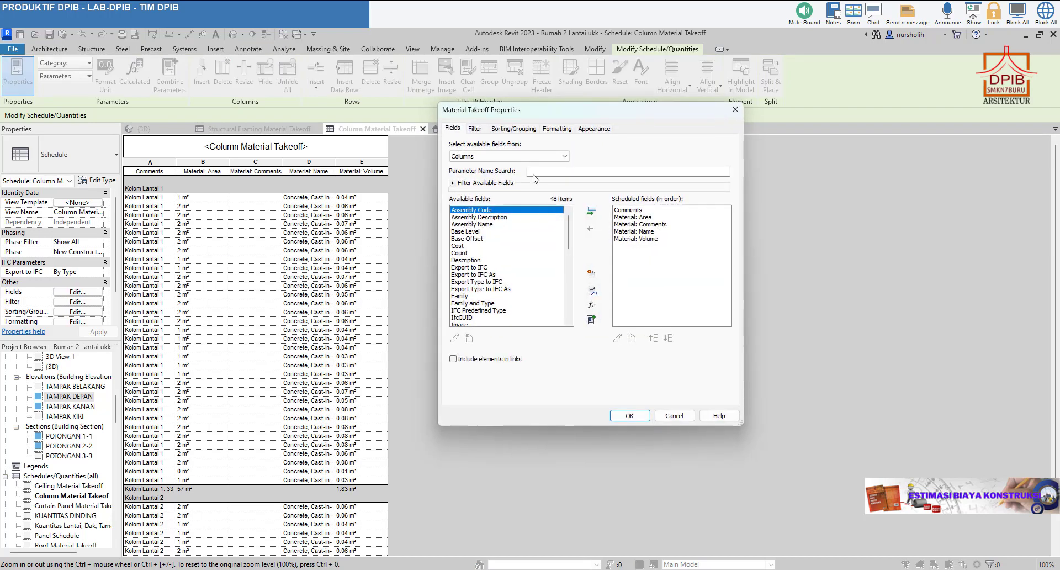
{"action": "left_click", "coordinate": [546, 131]}
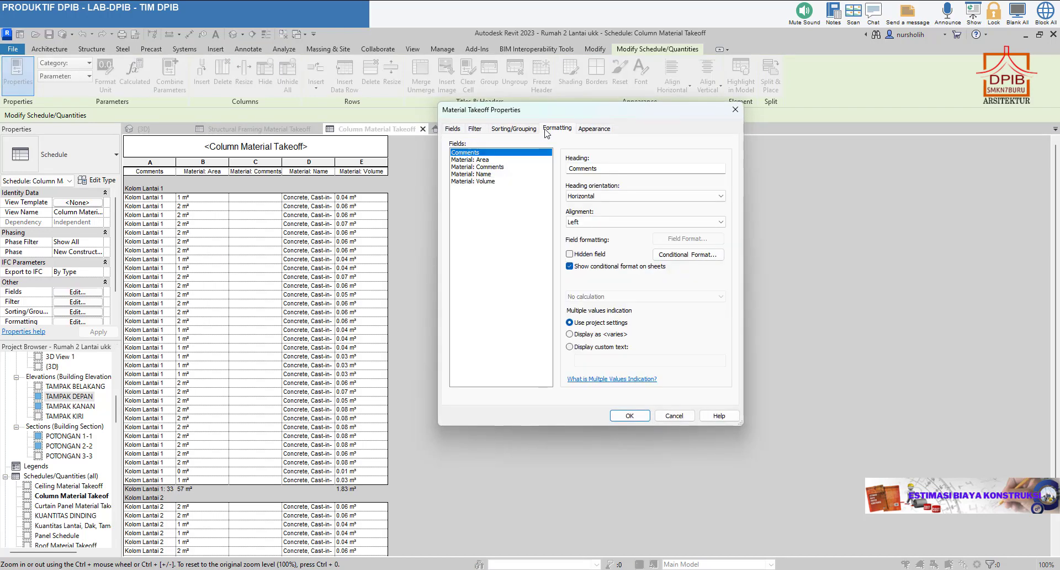
{"action": "left_click", "coordinate": [517, 133]}
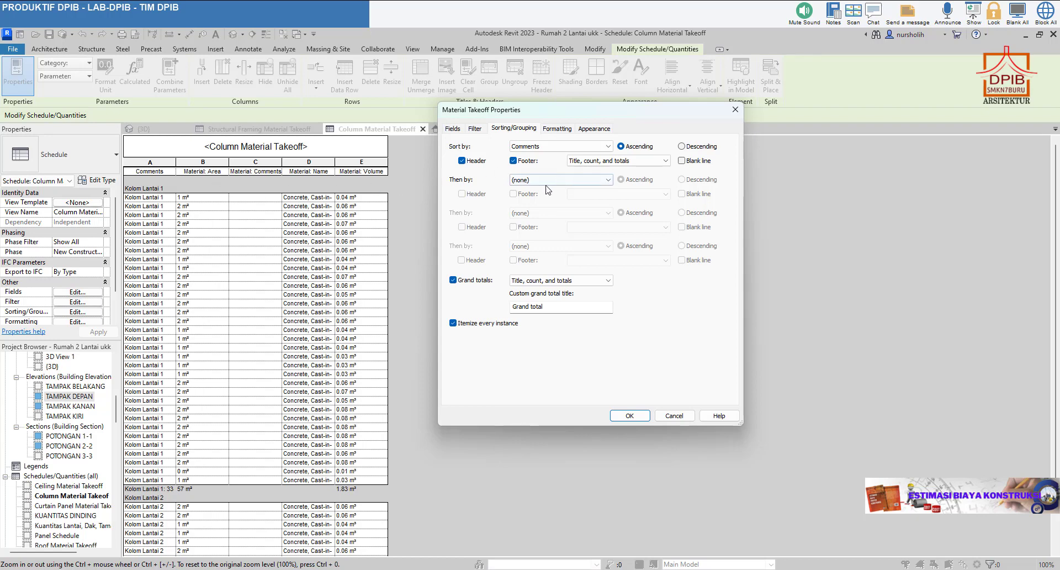
{"action": "left_click", "coordinate": [672, 414]}
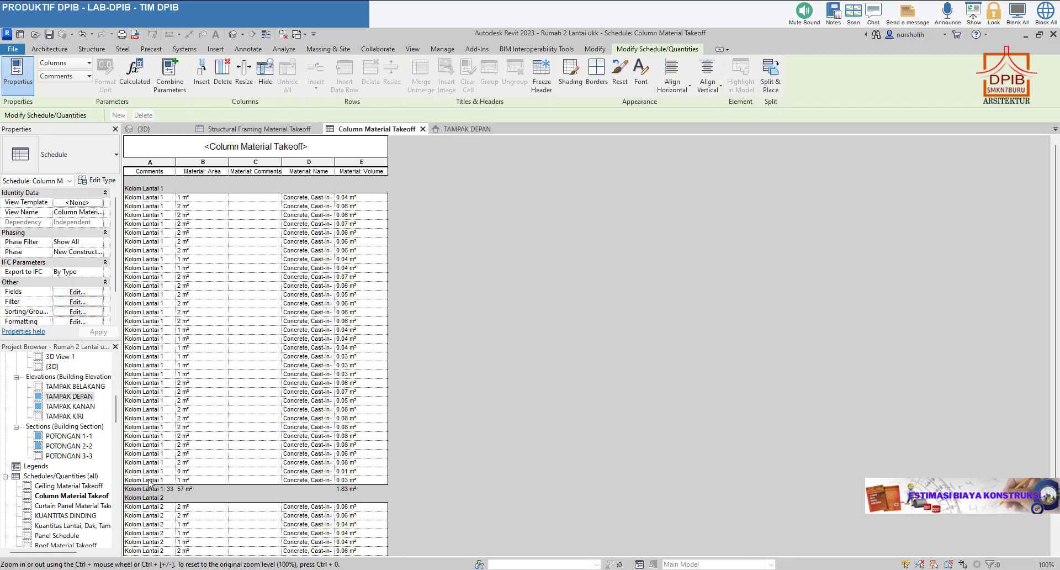
{"action": "left_click", "coordinate": [162, 409]}
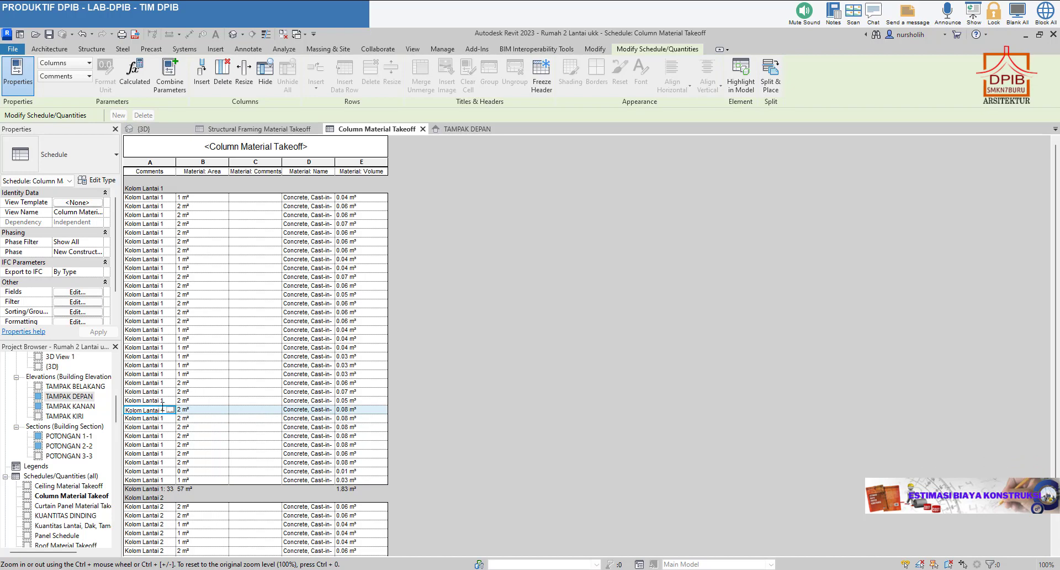
{"action": "left_click_drag", "start_coordinate": [163, 407], "coordinate": [166, 203]}
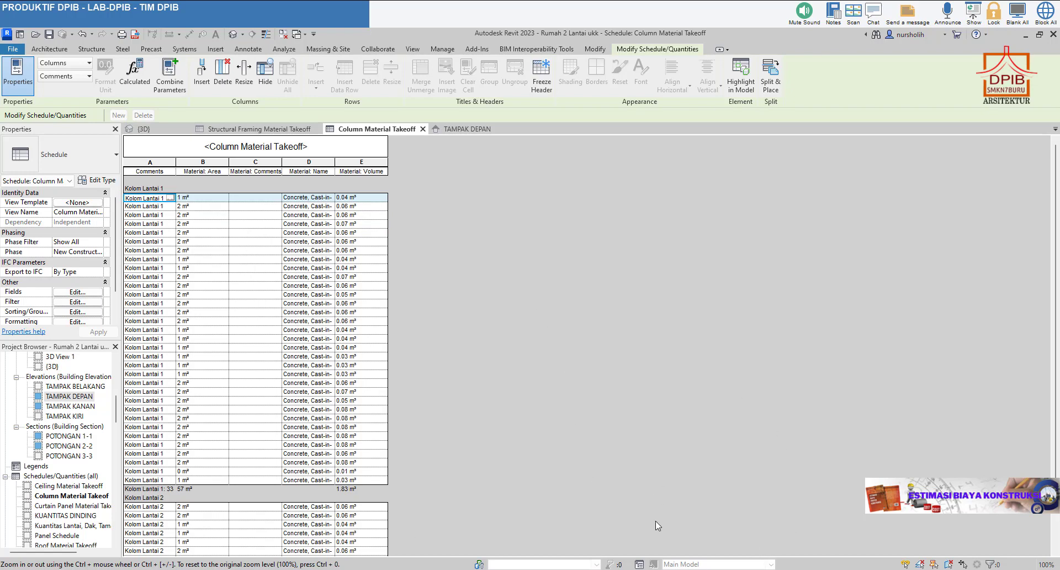
Switch to the Column Material Takeoff spreadsheet in the browser and calculate =(0,13+1,15)*33 in G38, beside the Kolom Lantai 1 total.
{"action": "left_click", "coordinate": [672, 569]}
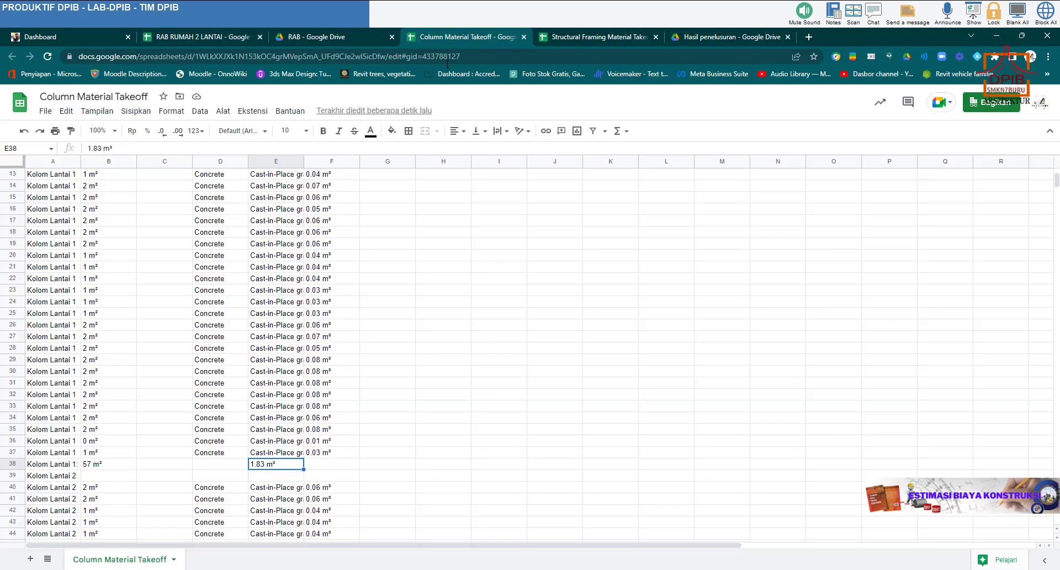
{"action": "left_click", "coordinate": [372, 467]}
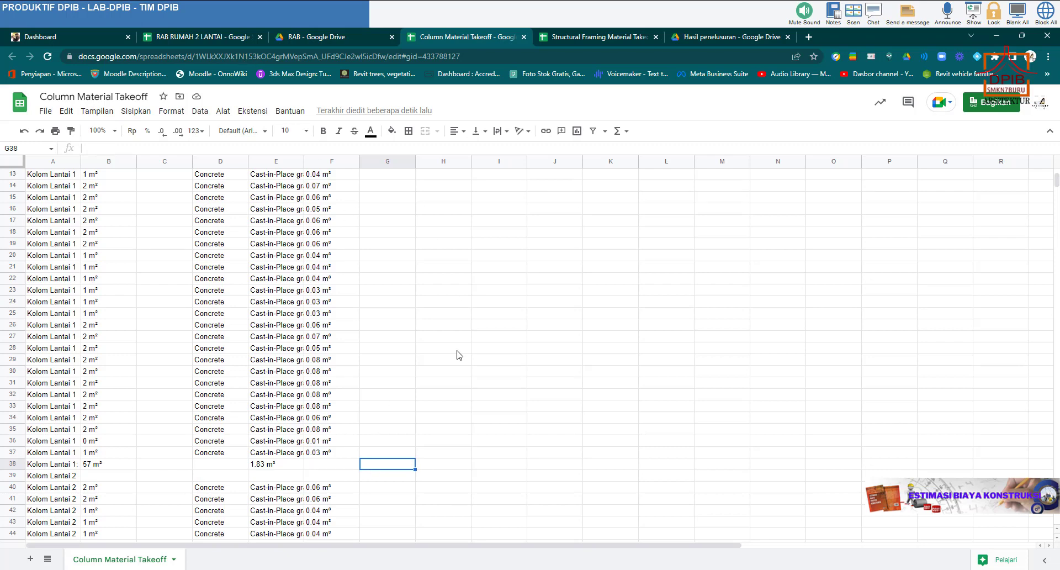
{"action": "type", "text": "=0,13"}
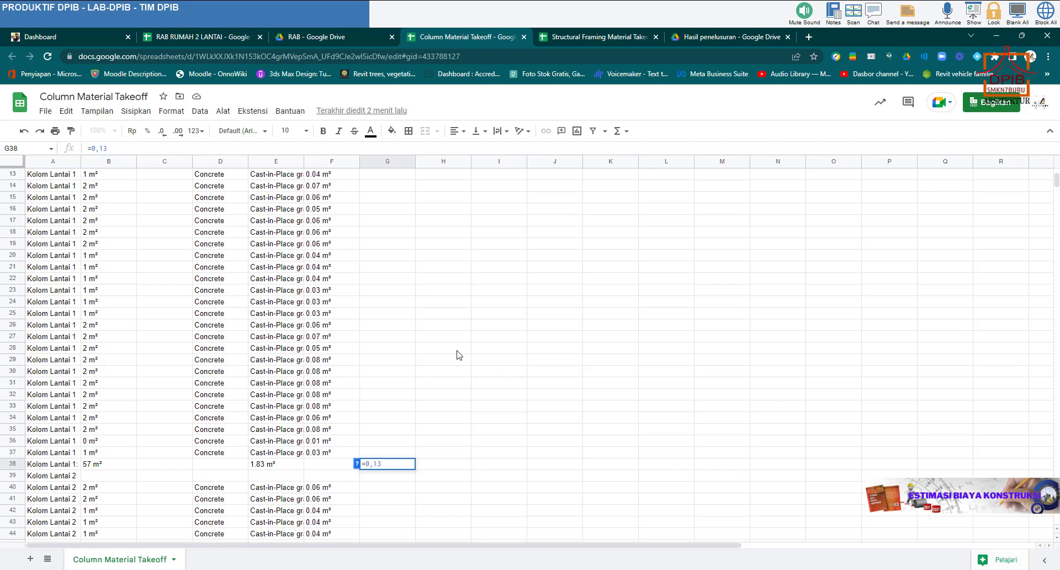
{"action": "type", "text": "+1,15)"}
{"action": "left_click", "coordinate": [366, 463]}
{"action": "type", "text": "("}
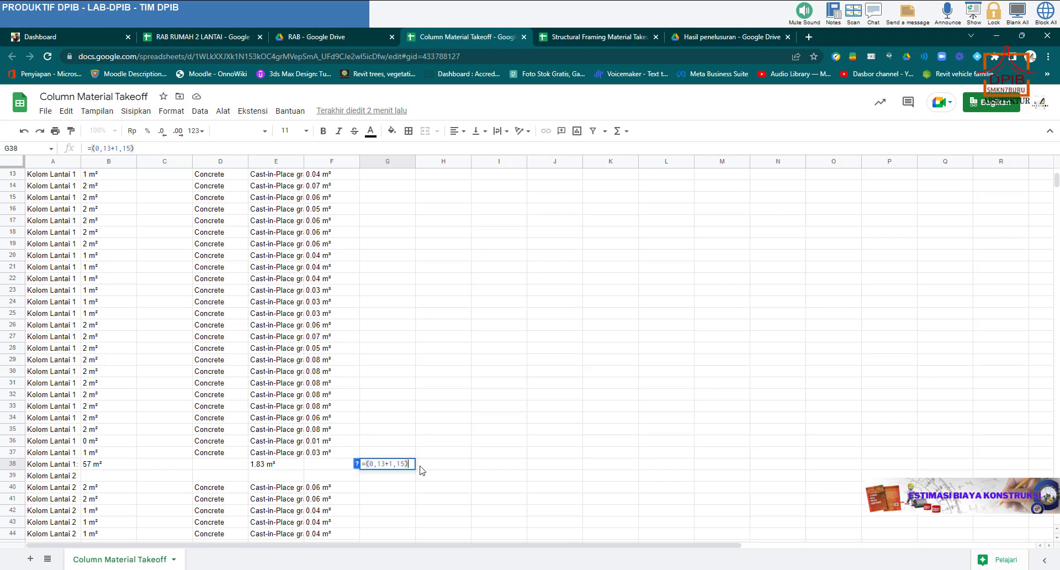
{"action": "type", "text": "*33"}
{"action": "key", "text": "Return"}
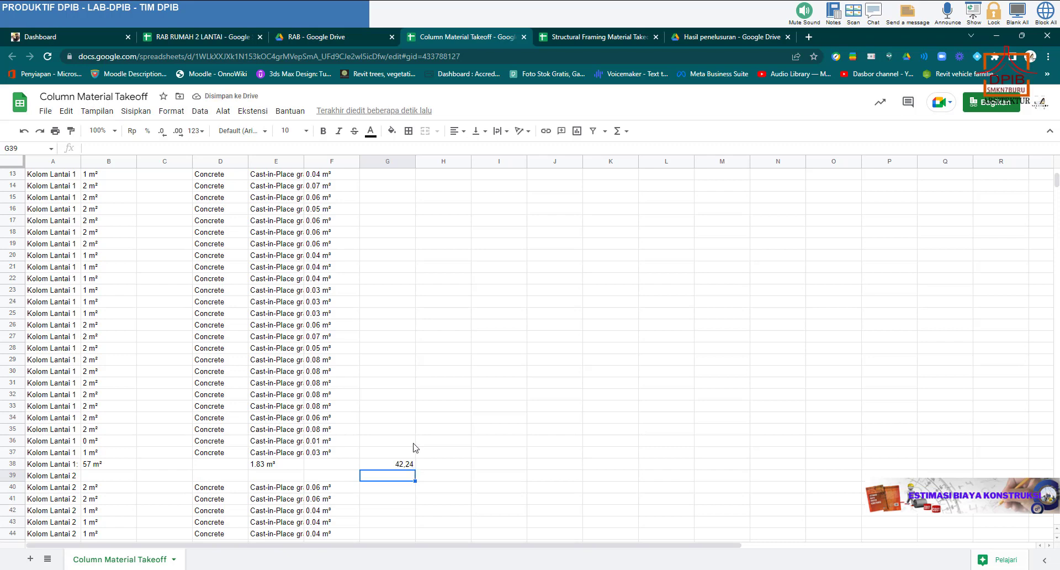
In the RAB RUMAH 2 LANTAI BOQ, enter 42,24 in E31 as the volume of 2.1.2.2 Pemasangan Bekisting Kolom Lantai 1 13 x 13.
{"action": "left_click", "coordinate": [221, 38]}
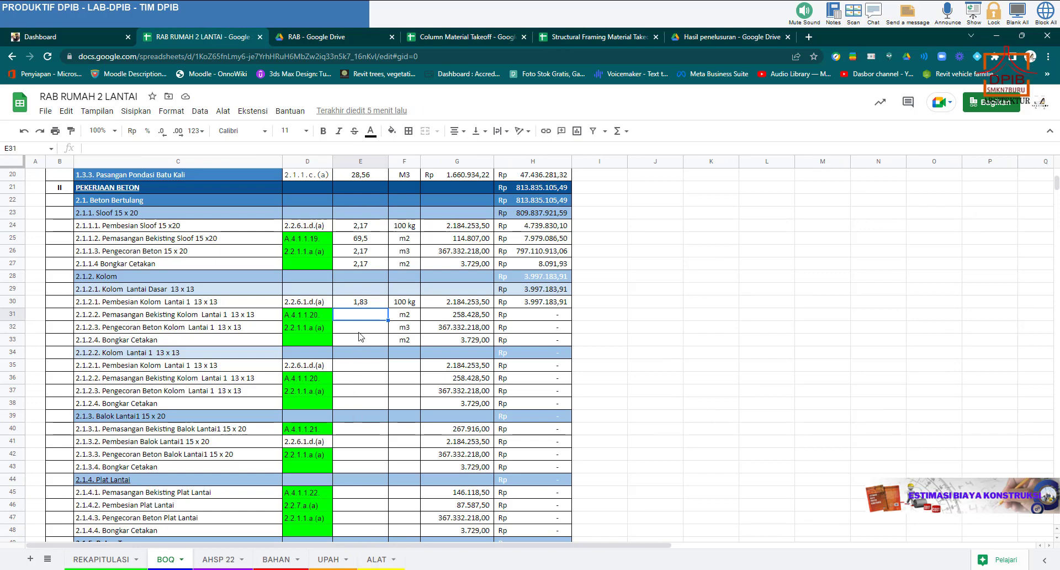
{"action": "type", "text": "4"}
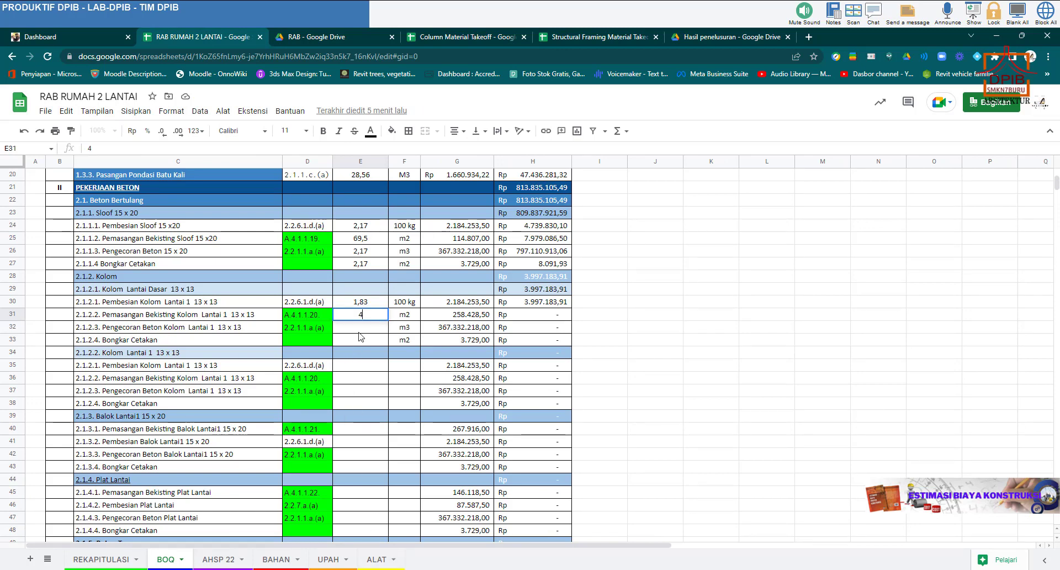
{"action": "type", "text": "2.24"}
{"action": "key", "text": "Return"}
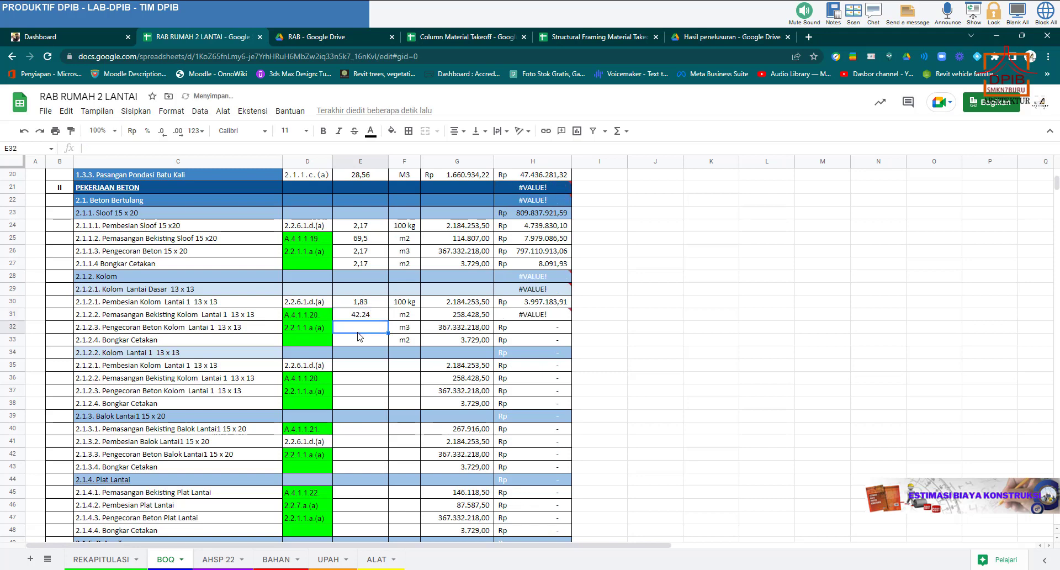
{"action": "left_click", "coordinate": [364, 322]}
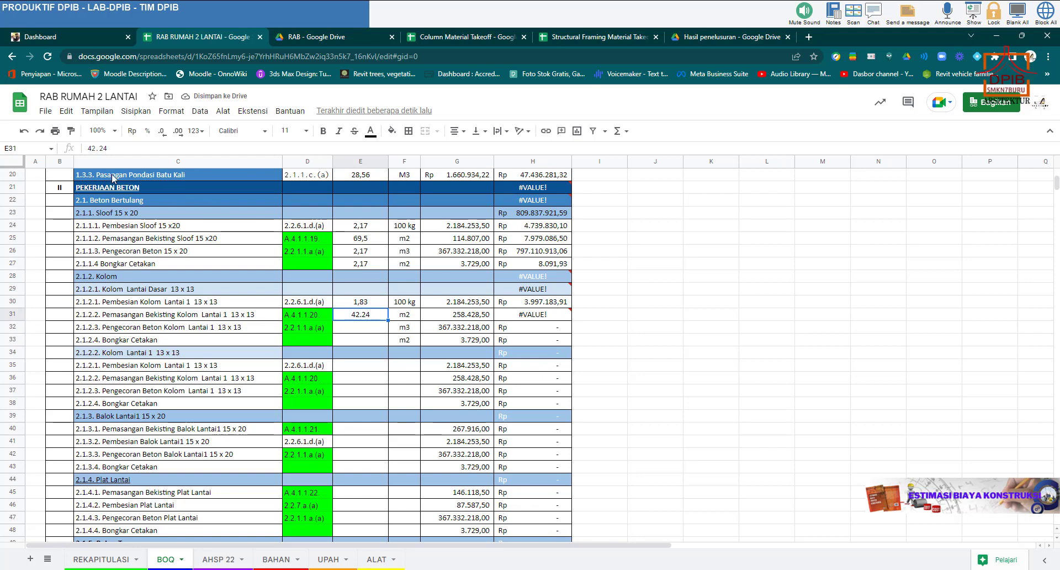
{"action": "double_click", "coordinate": [97, 148]}
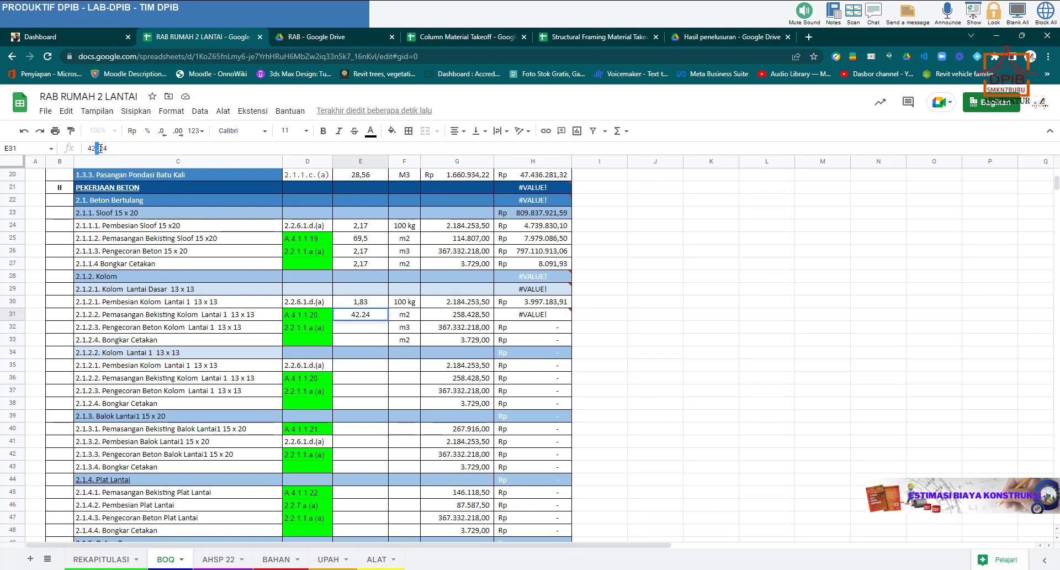
{"action": "type", "text": ","}
{"action": "key", "text": "Return"}
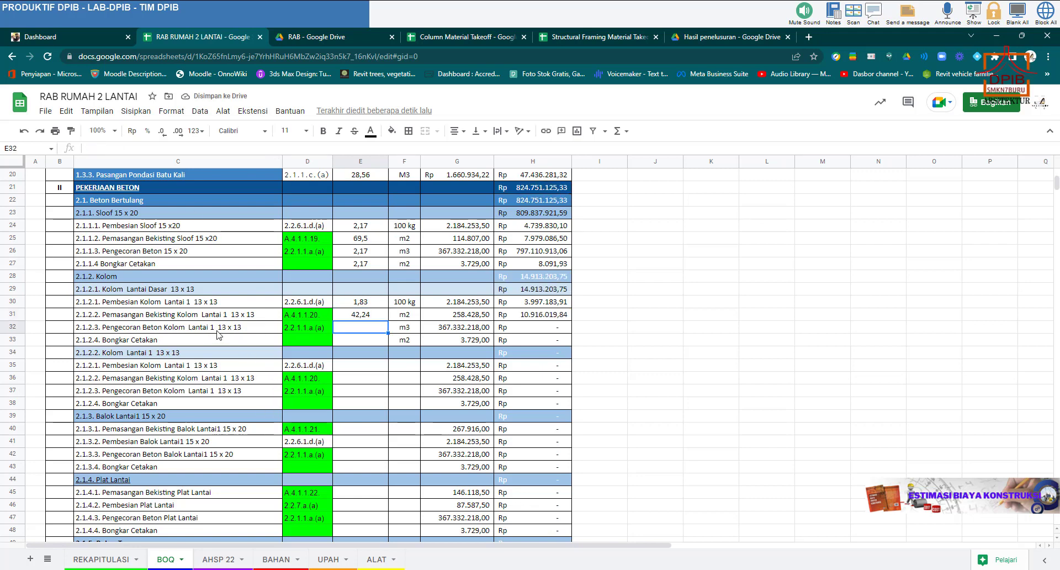
Set the volume of 2.1.2.3 Pengecoran Beton Kolom Lantai 1 to =E30 and that of 2.1.2.4 Bongkar Cetakan to =E31.
{"action": "type", "text": "="}
{"action": "left_click", "coordinate": [372, 303]}
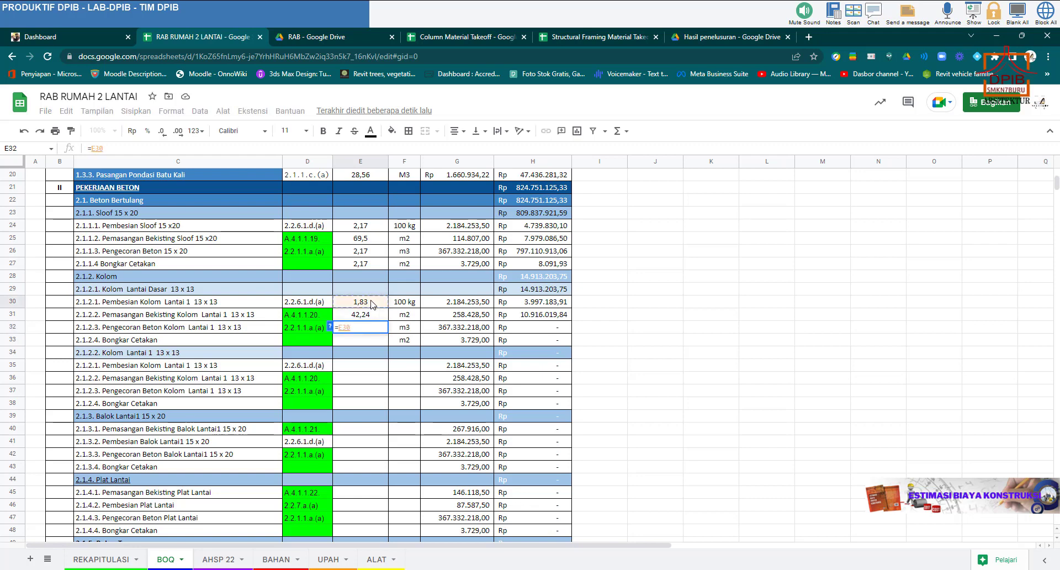
{"action": "key", "text": "Return"}
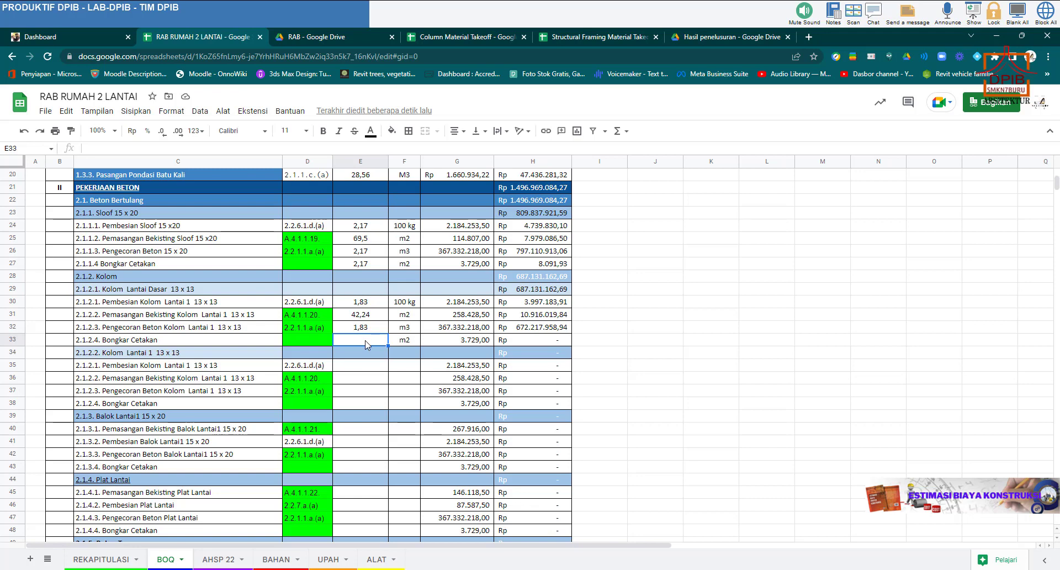
{"action": "type", "text": "="}
{"action": "left_click", "coordinate": [363, 318]}
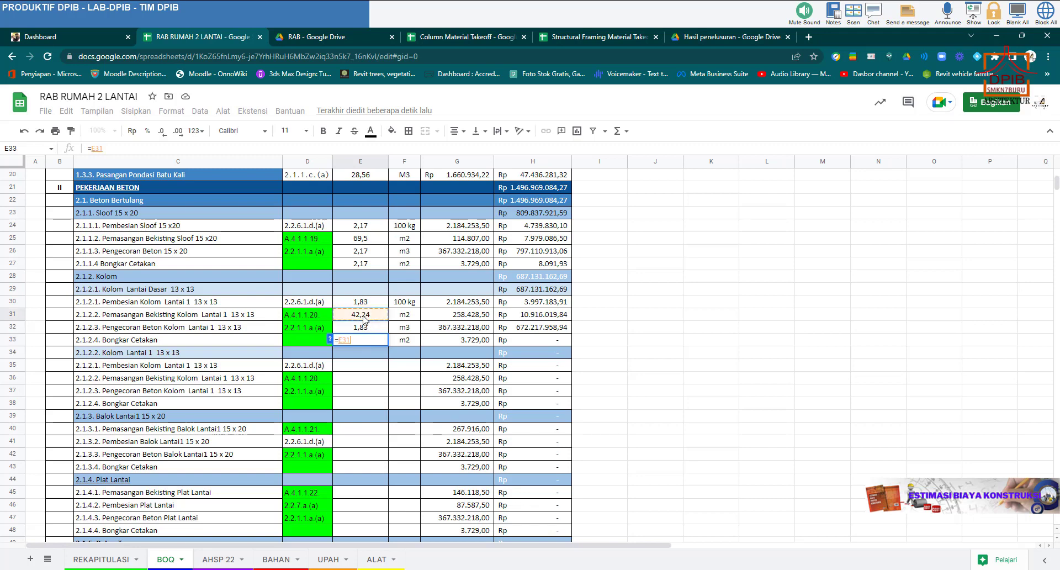
{"action": "key", "text": "Return"}
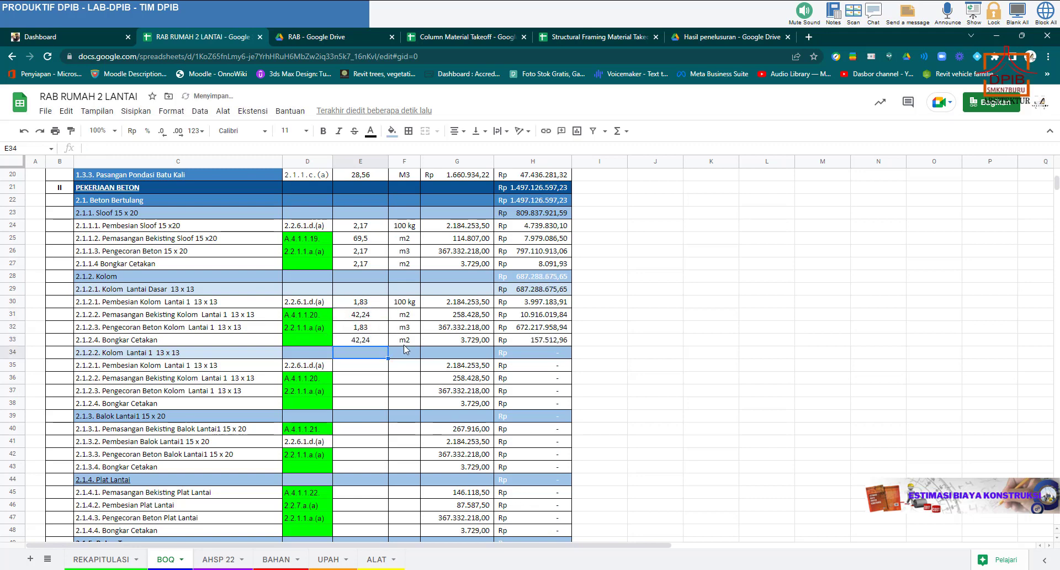